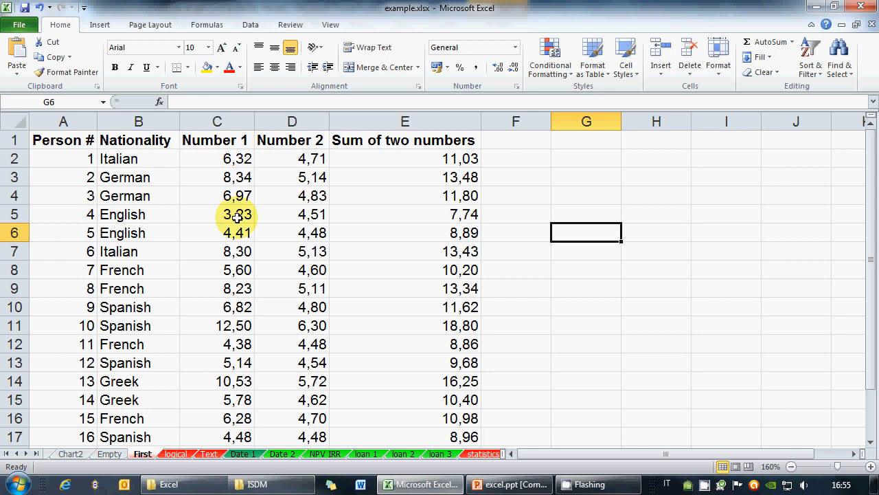
Step: Select the Number 1 column C and open Allow Users to Edit Ranges on the Review tab
click(396, 281)
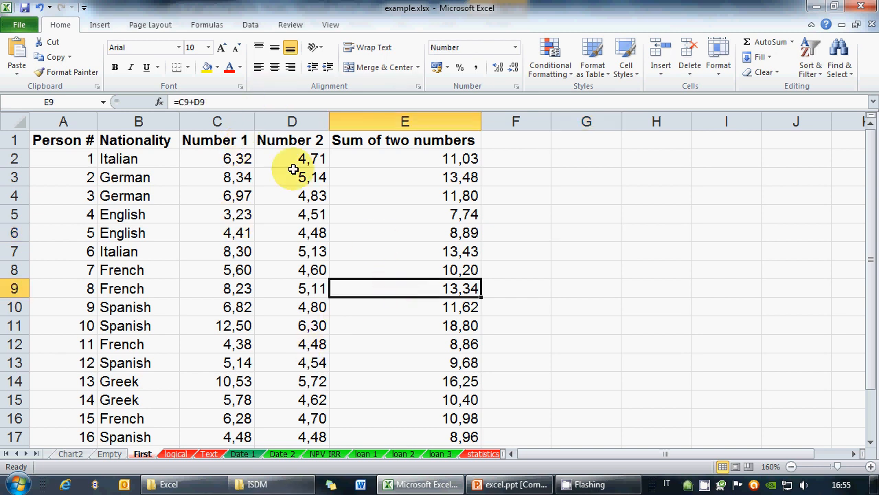
click(251, 25)
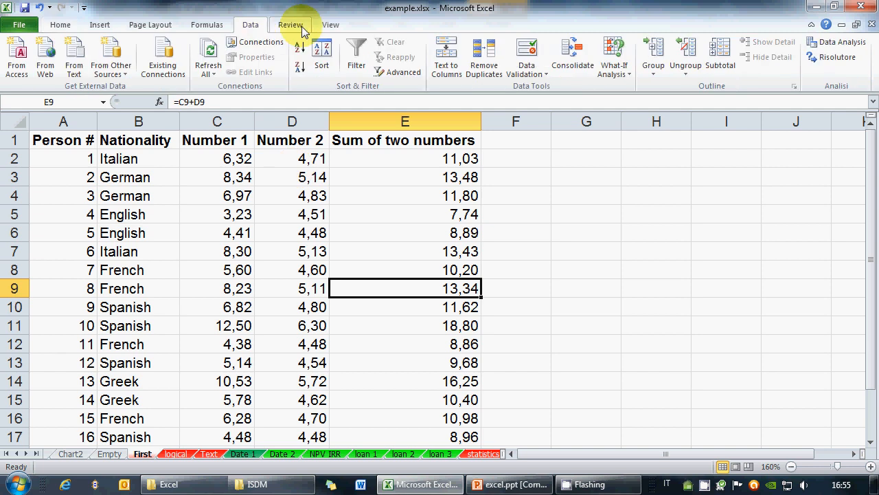
click(301, 29)
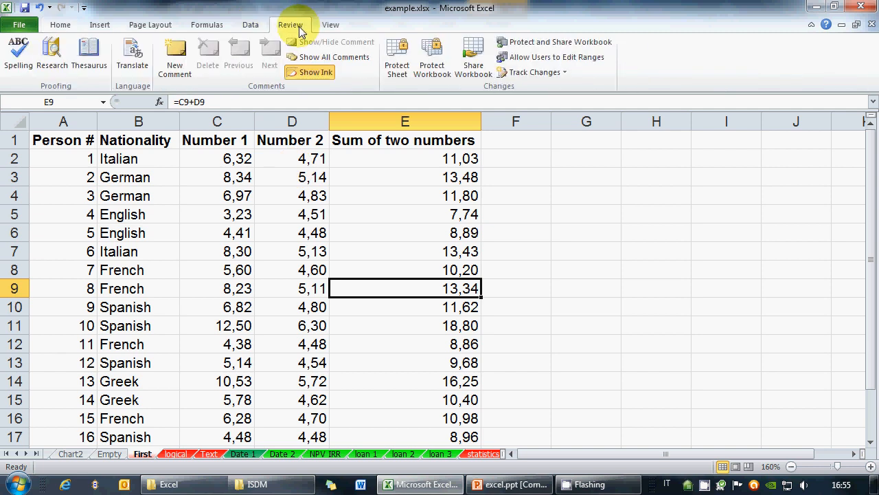
click(363, 207)
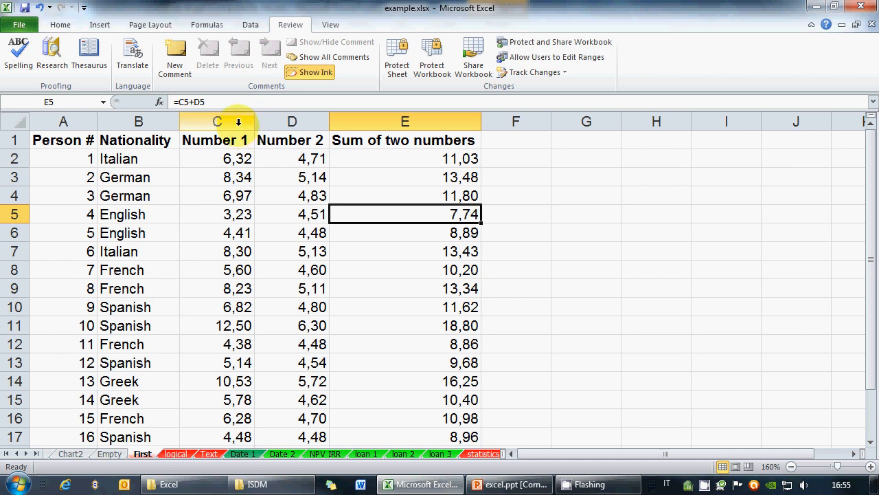
click(239, 121)
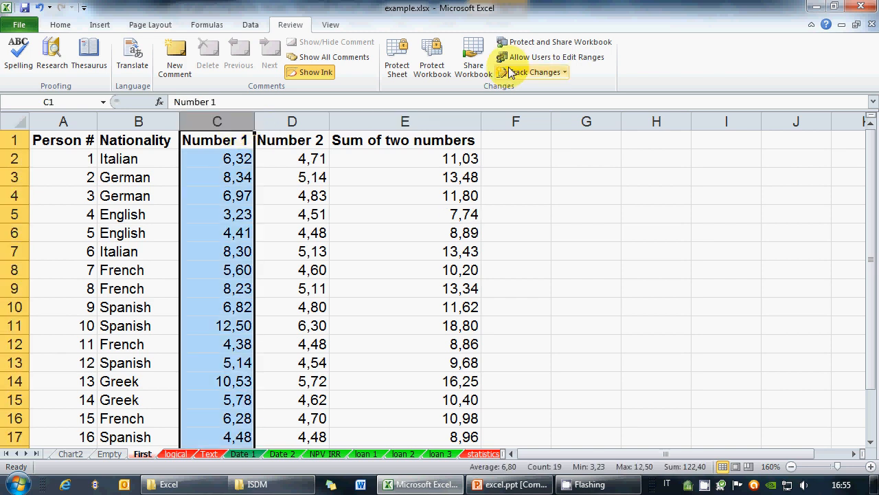
click(550, 59)
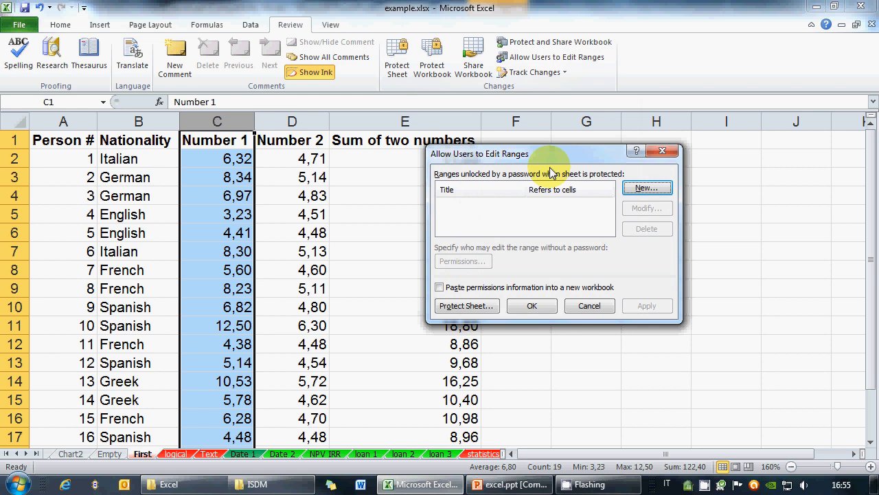
Step: Add a new editable range Range1 referring to =$C:$C, with no range password
click(636, 189)
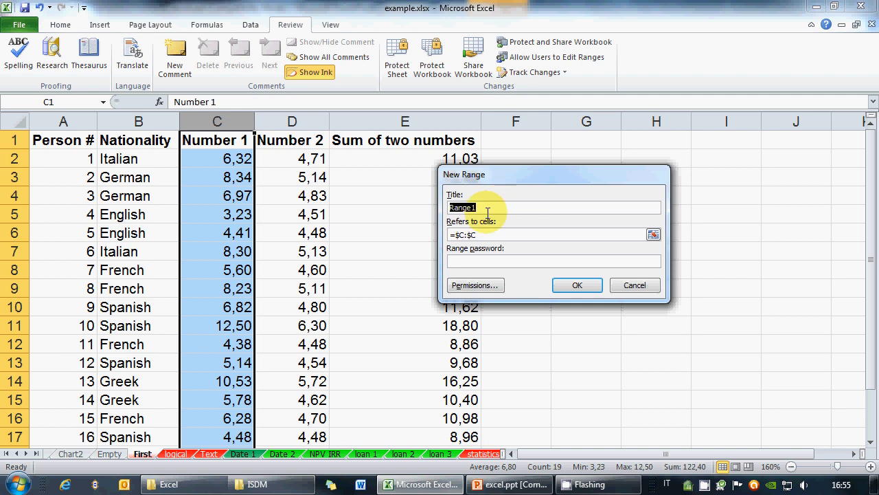
click(485, 234)
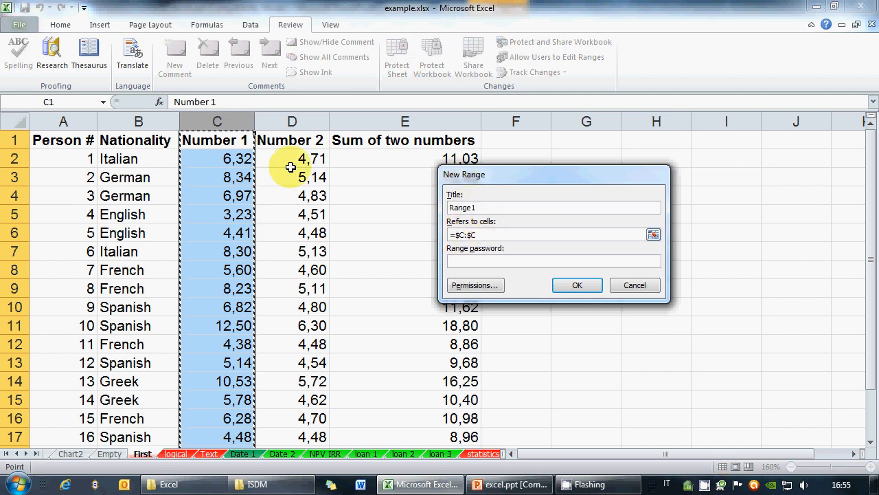
click(498, 261)
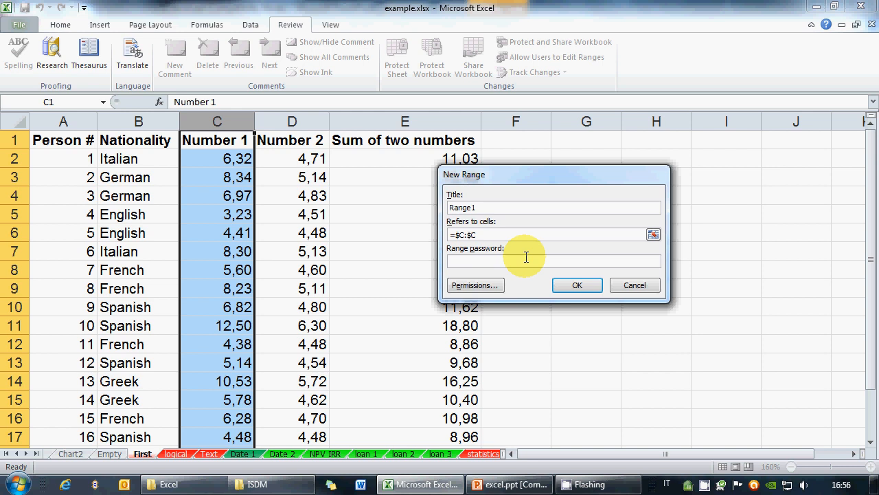
click(578, 286)
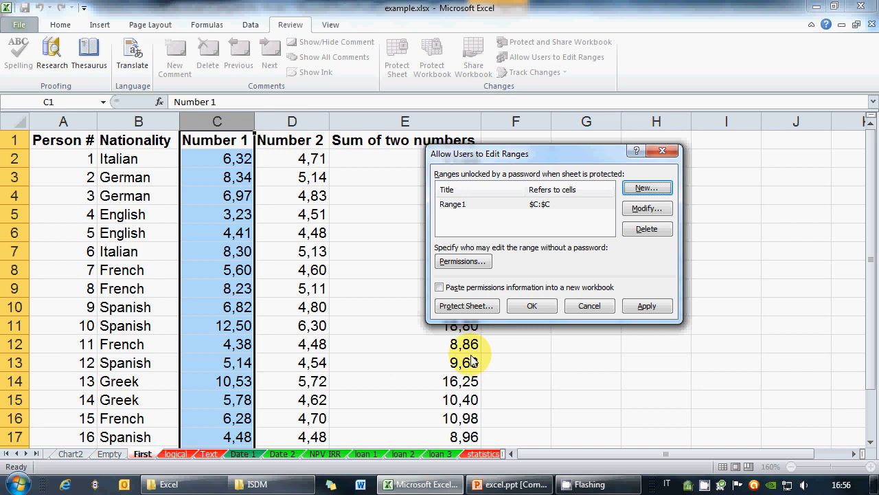
Step: Protect the First sheet with default permissions, entering and confirming an unprotect password
click(476, 308)
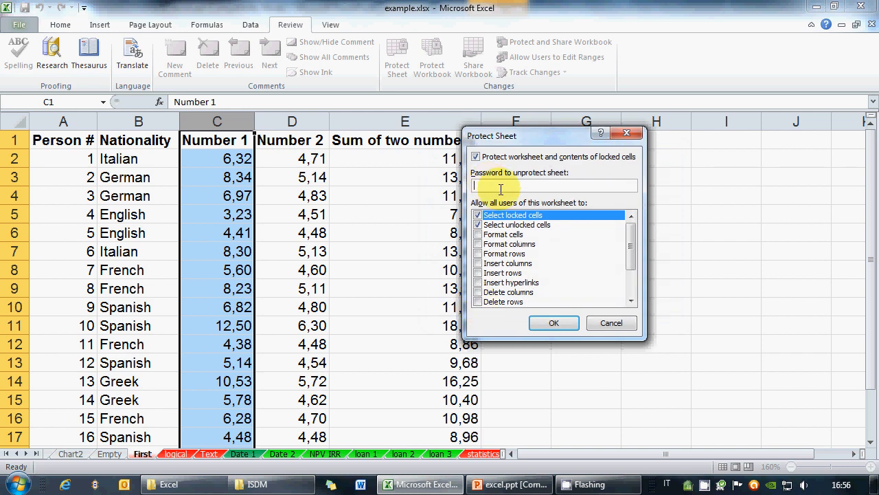
text(12345)
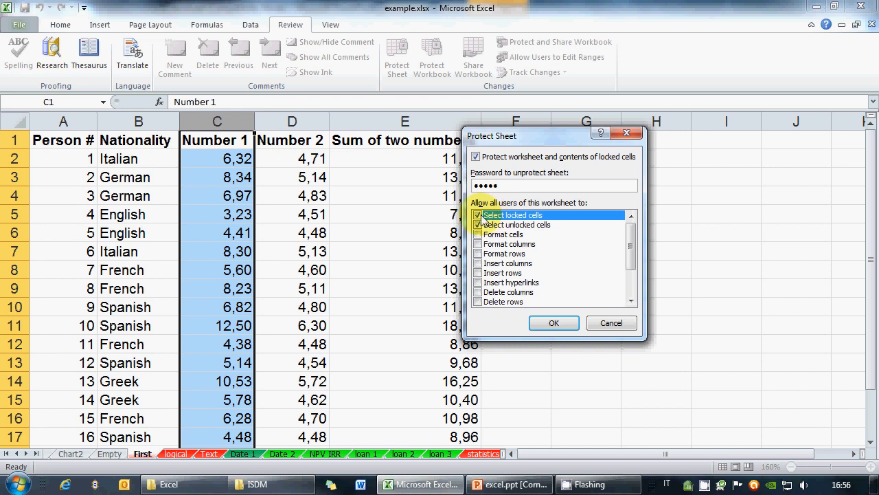
drag(631, 249, 614, 241)
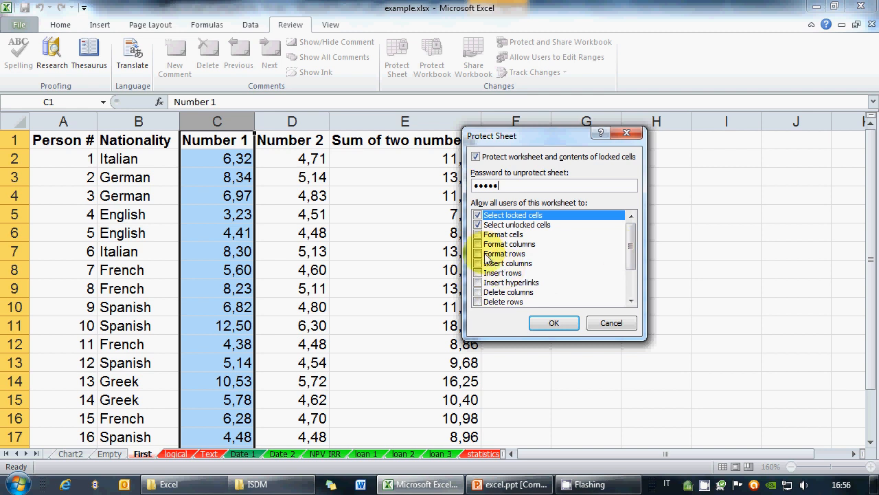
drag(633, 257, 631, 237)
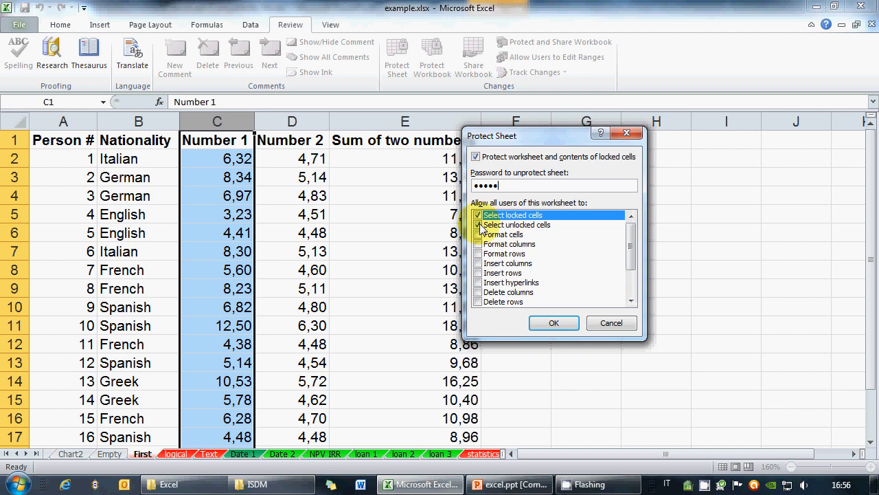
click(555, 324)
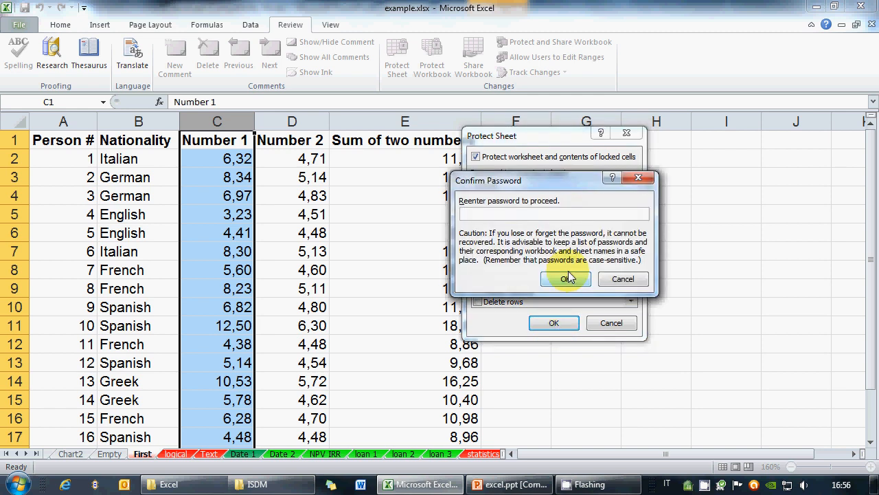
text(123456)
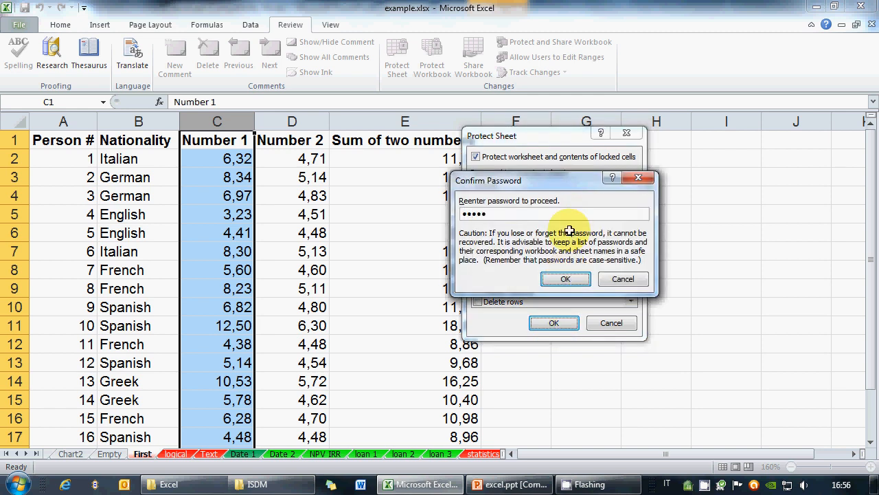
key(Return)
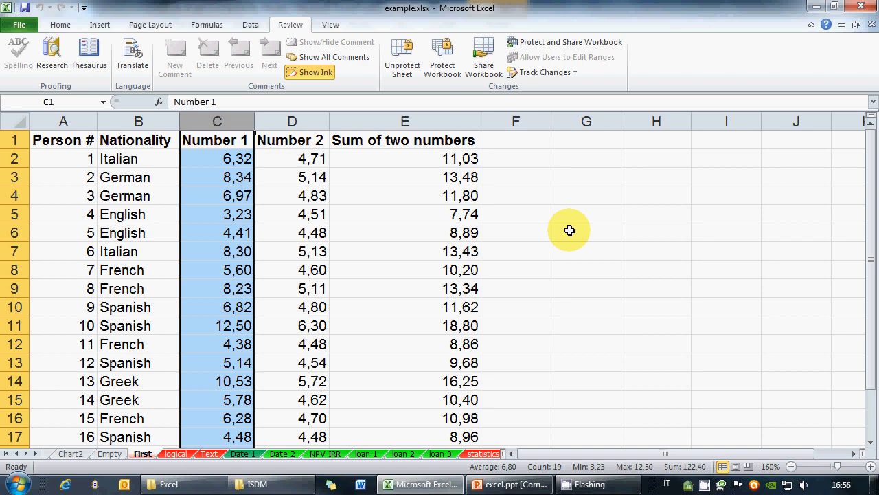
Step: Enter 12 as person 6's Number 1 in C7
click(422, 306)
click(237, 252)
text(12)
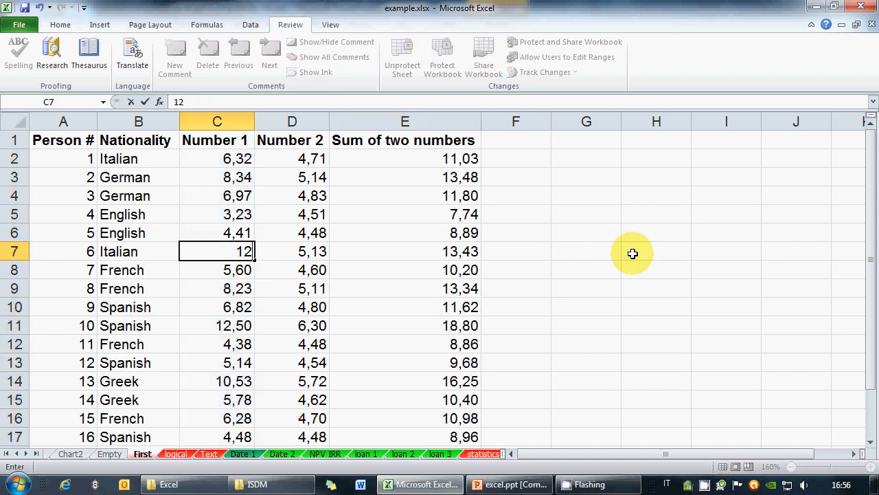
key(Return)
Step: Try editing the locked cells D7 and E7, dismissing each protected-cell warning
key(Up)
key(Right)
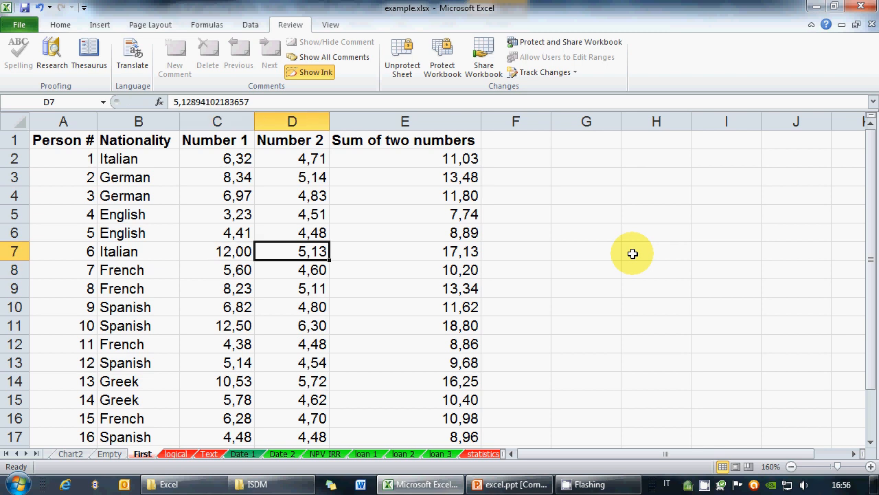
key(1)
key(Return)
key(1)
key(Return)
key(Right)
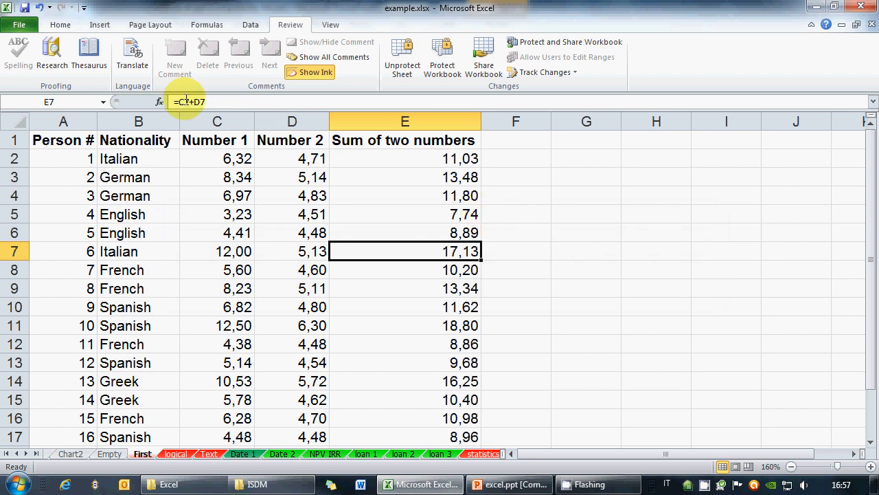
key(1)
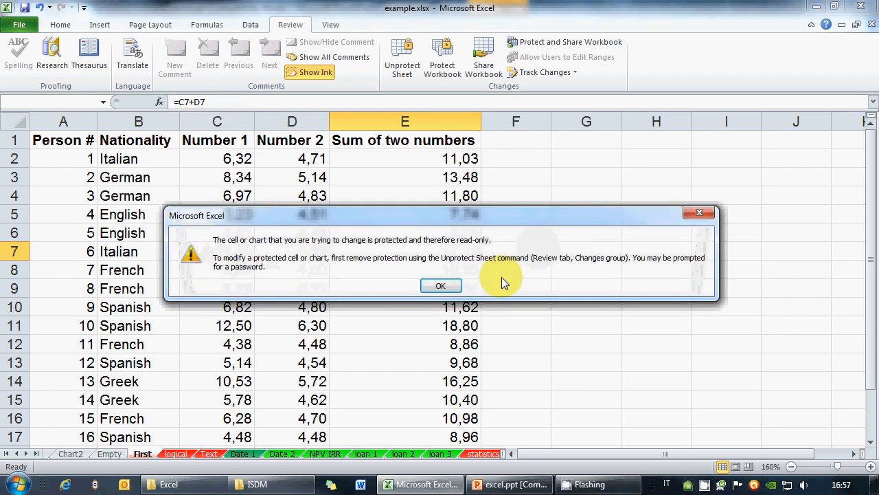
click(441, 287)
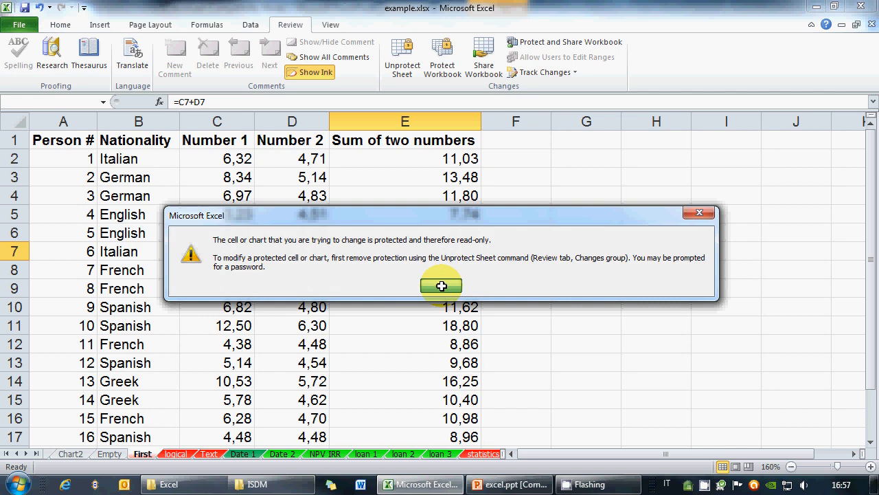
click(227, 252)
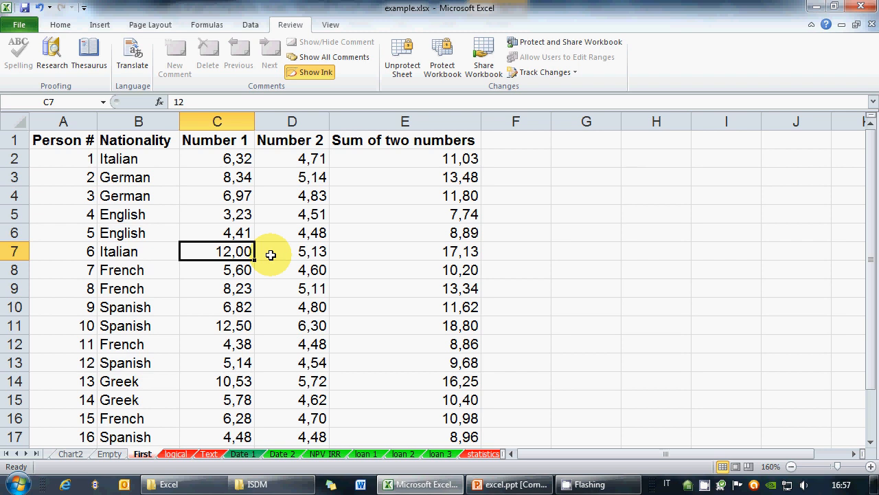
Step: Unprotect the First sheet using its password
right_click(703, 485)
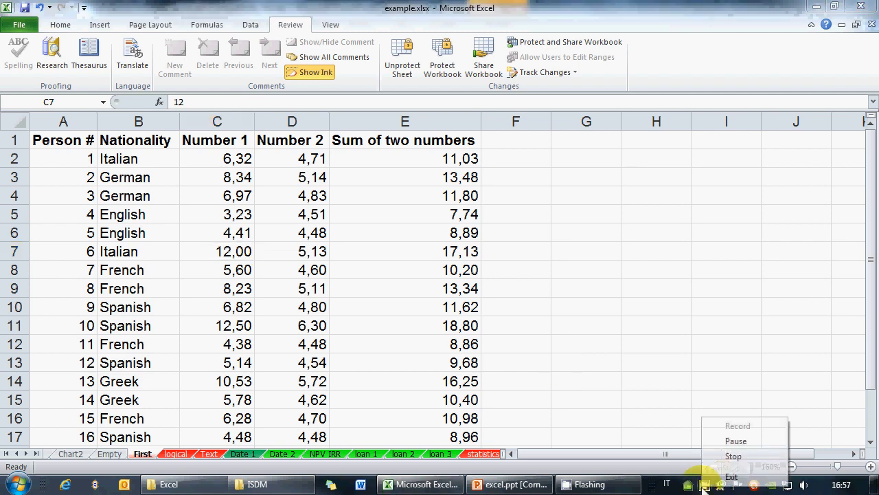
click(364, 3)
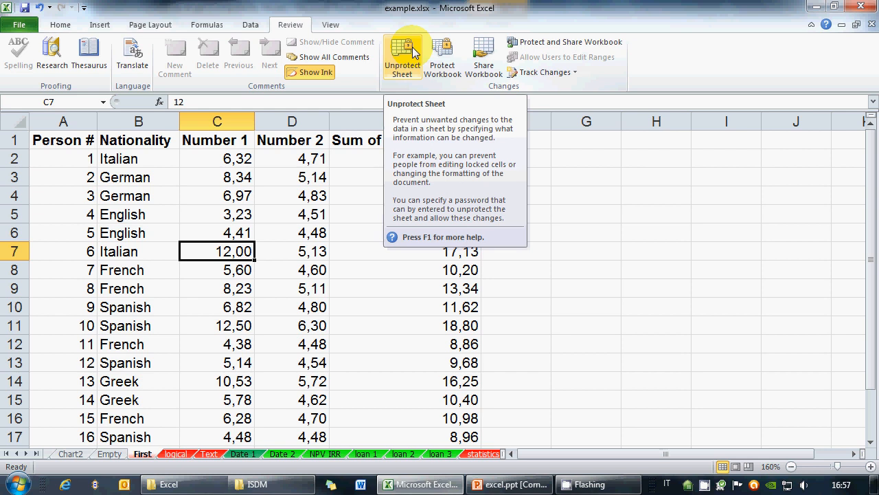
click(403, 55)
text(12345)
key(Return)
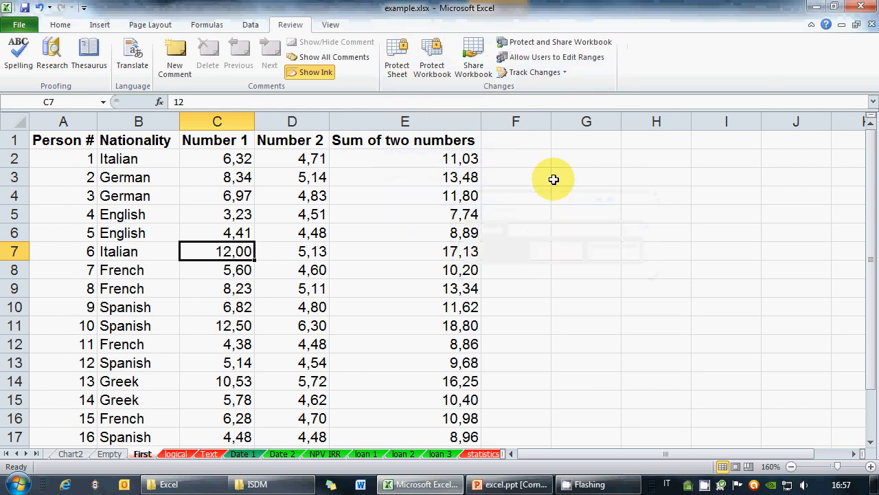
Step: Check cells C4, E7 and E5 on the unprotected sheet, then switch to PowerPoint
click(222, 193)
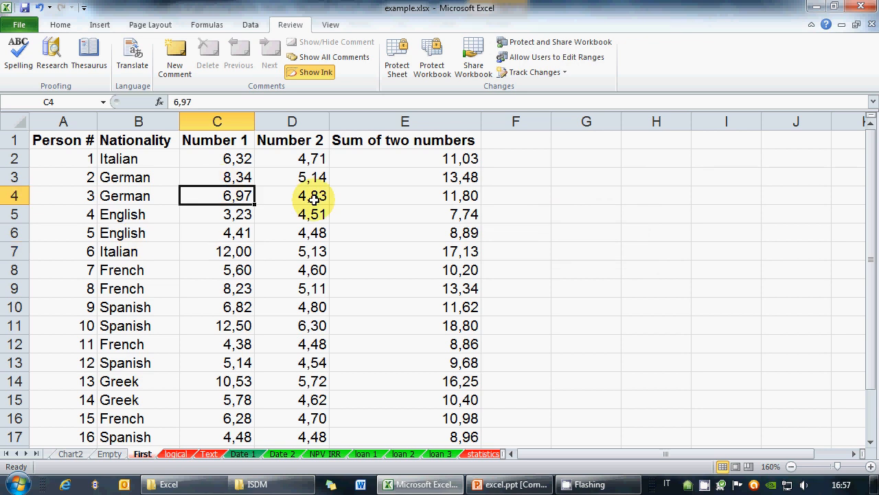
click(371, 251)
click(389, 215)
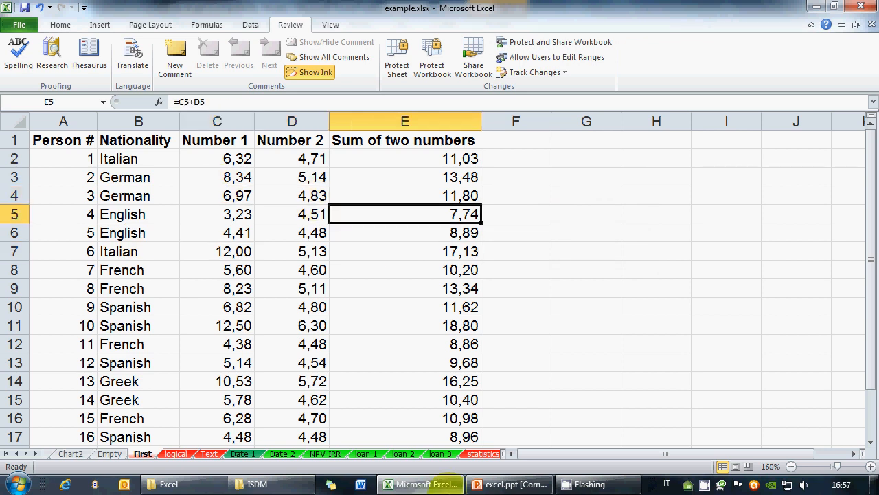
click(496, 485)
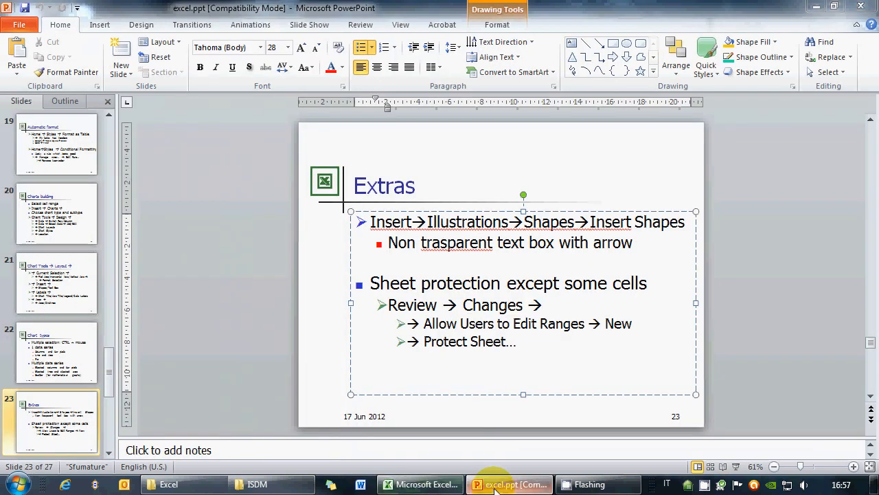
Step: Present slides 23 to 24 on hiding and unhiding, then return to the Excel workbook
click(496, 485)
click(496, 485)
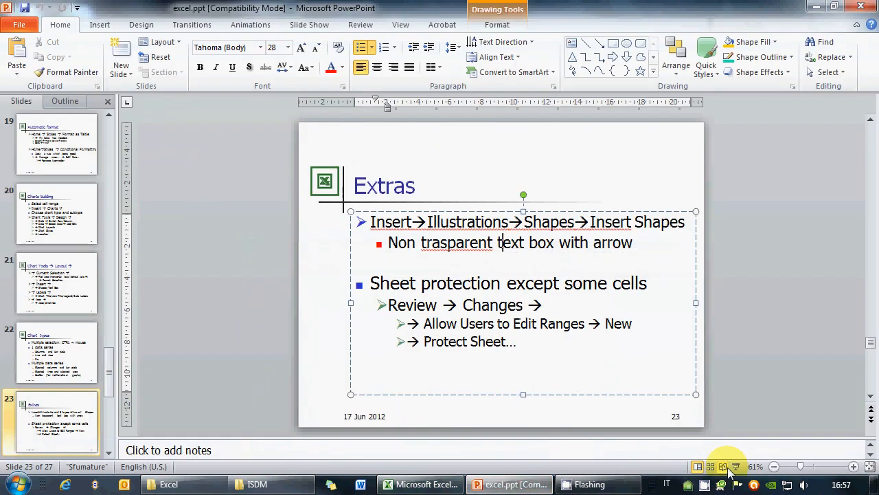
click(737, 469)
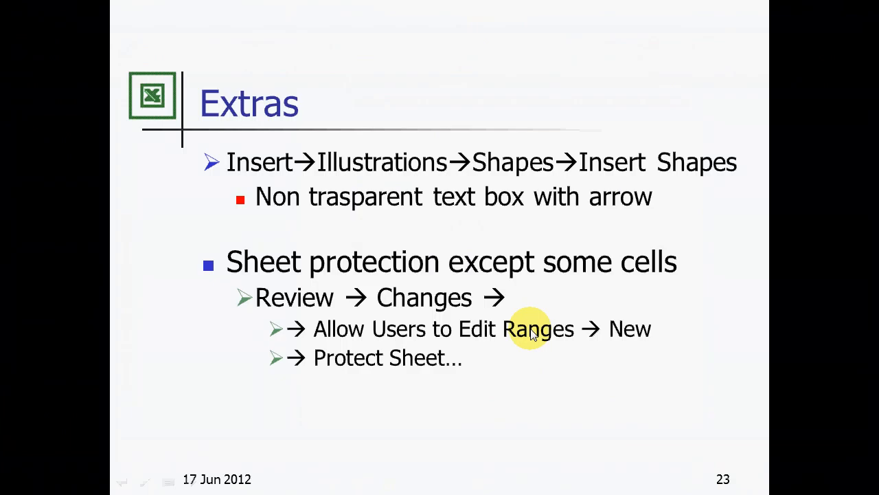
click(415, 311)
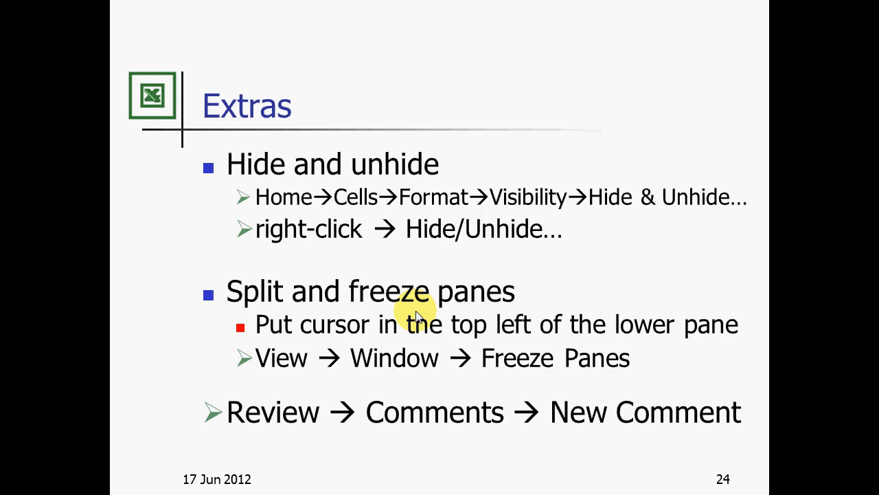
key(Escape)
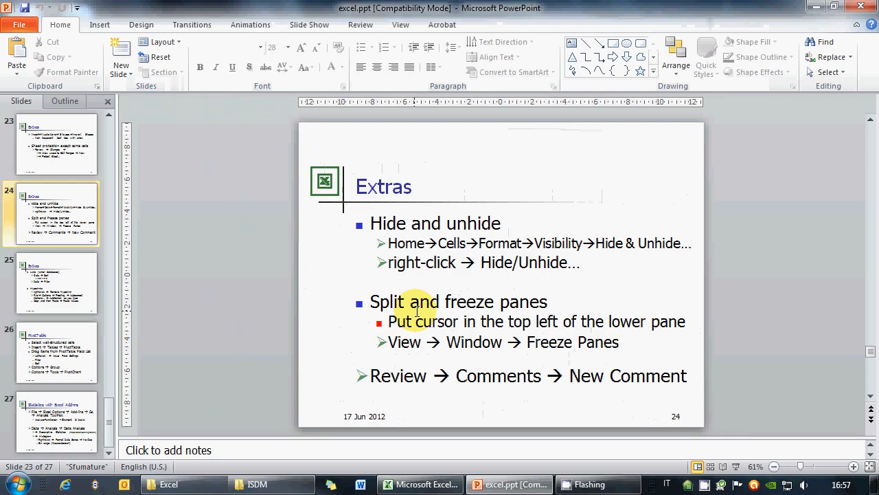
click(426, 483)
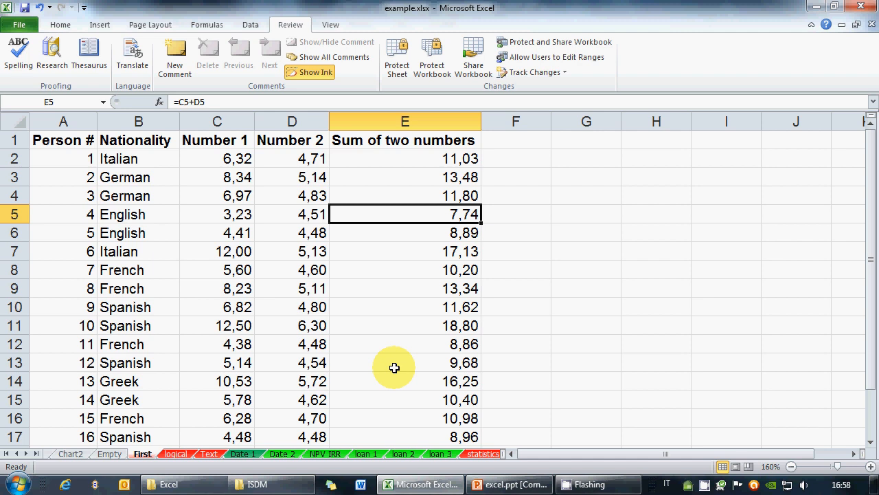
click(233, 122)
drag(233, 122, 292, 122)
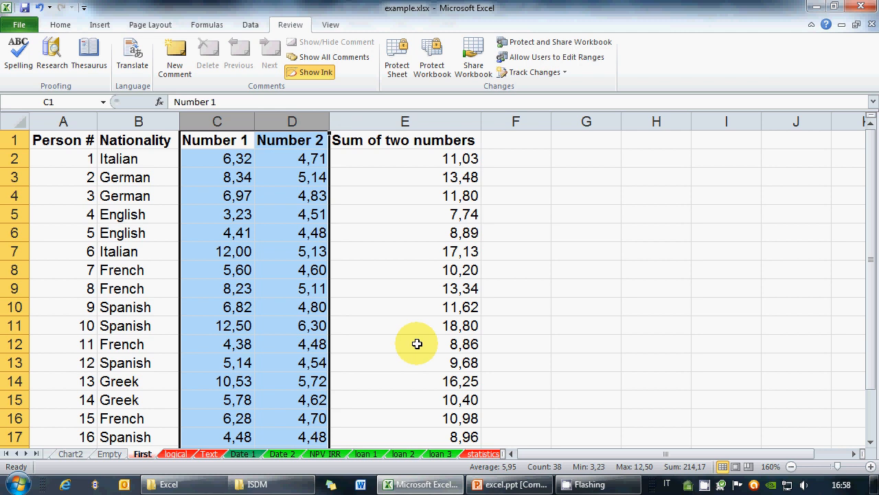
right_click(301, 124)
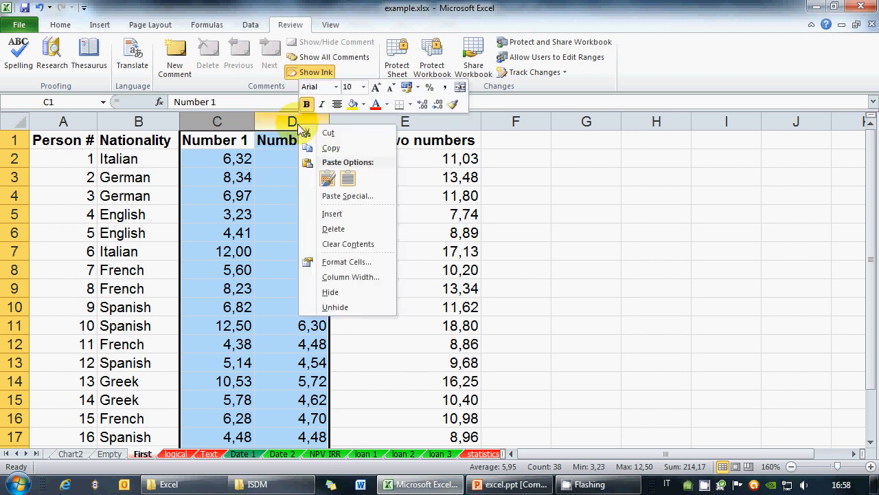
click(340, 292)
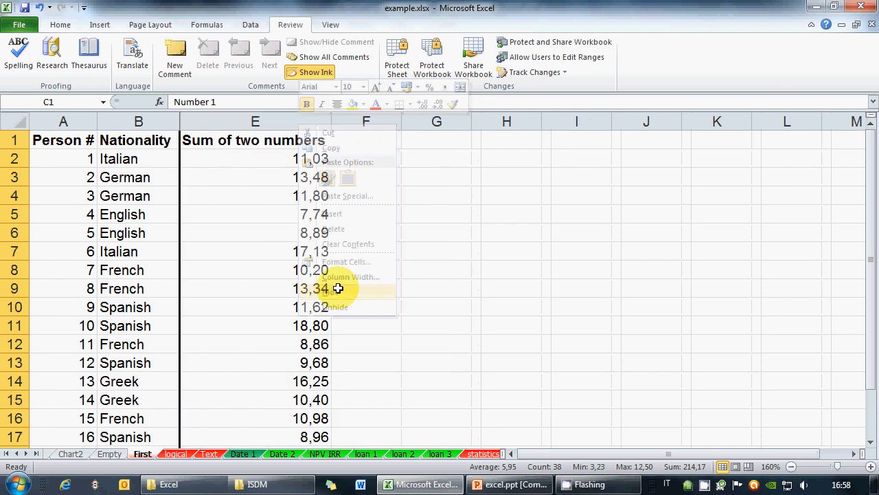
click(475, 254)
click(176, 270)
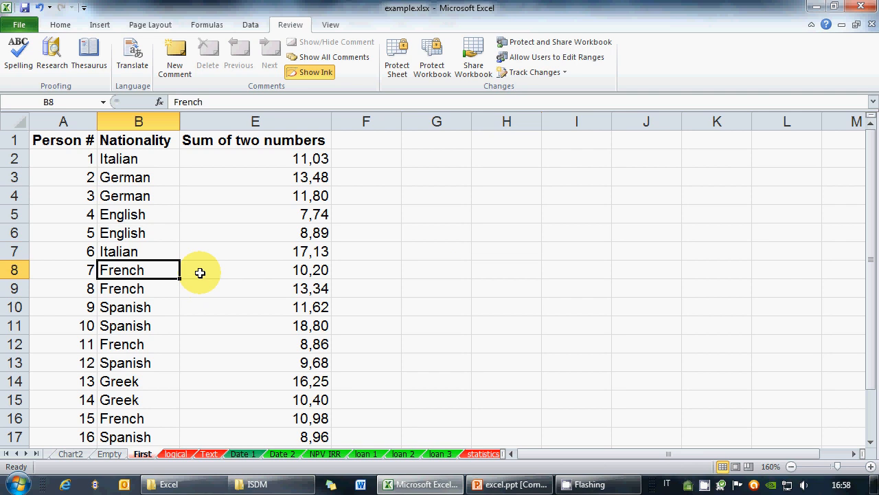
drag(175, 270, 212, 271)
click(227, 270)
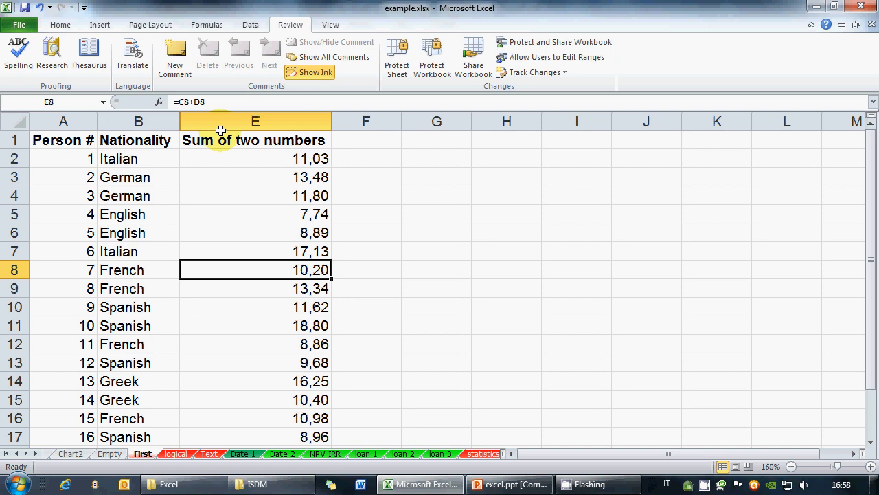
key(Up)
key(Up)
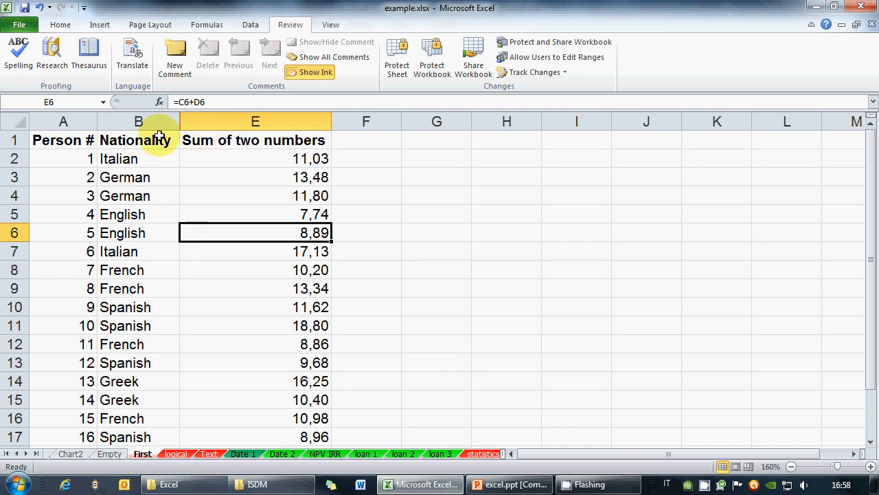
click(378, 195)
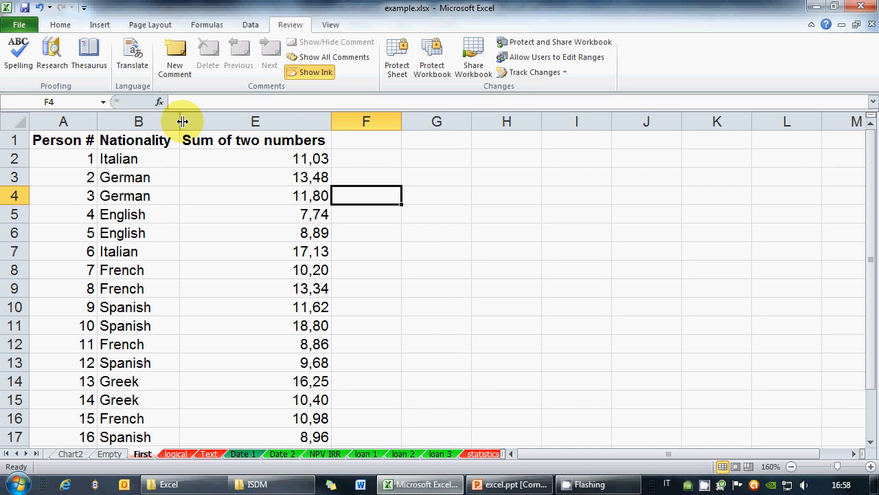
drag(183, 121, 314, 120)
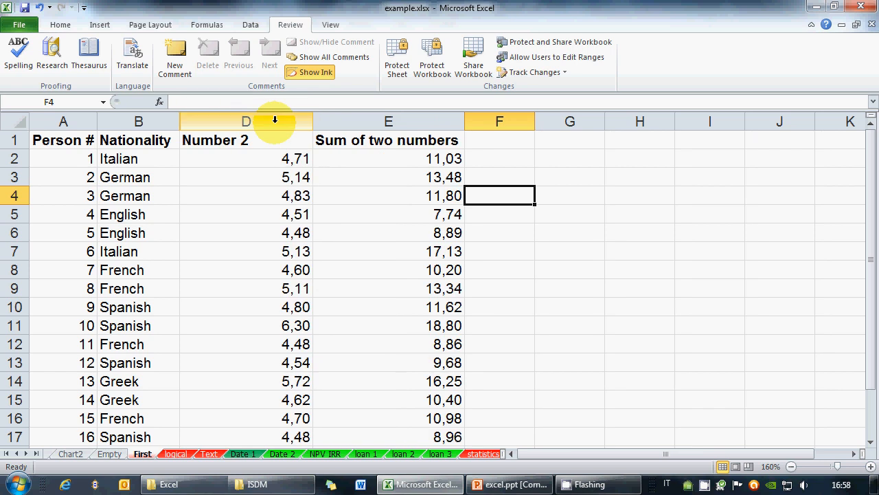
right_click(275, 121)
click(323, 291)
click(293, 253)
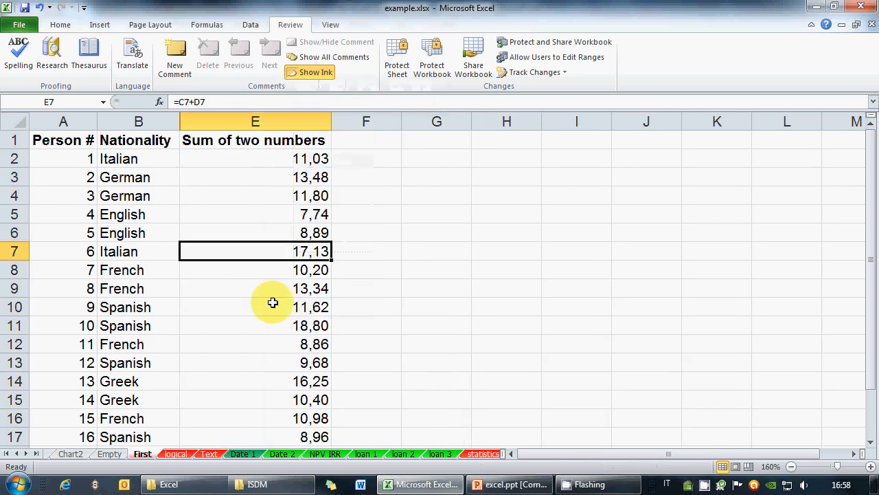
drag(135, 118, 254, 120)
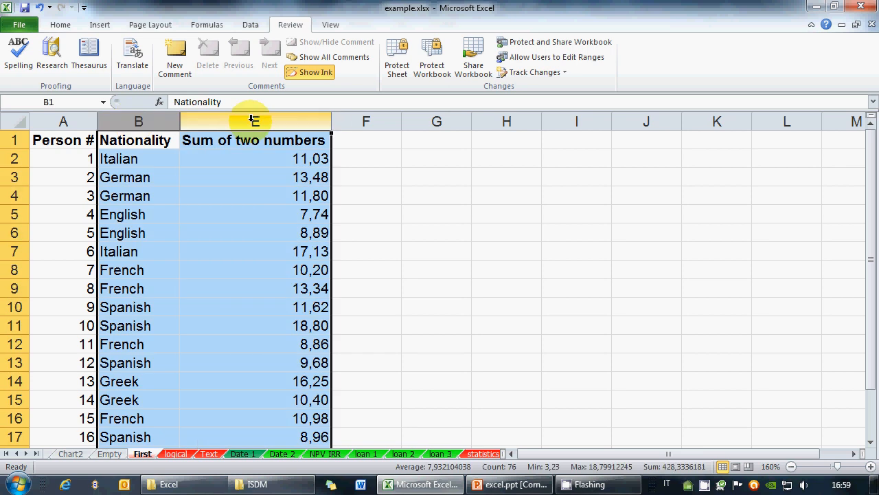
right_click(254, 122)
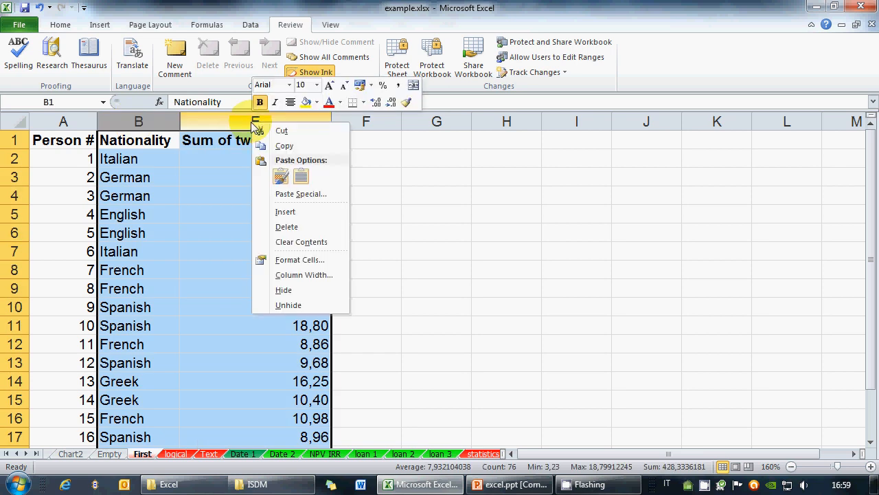
click(309, 307)
click(514, 484)
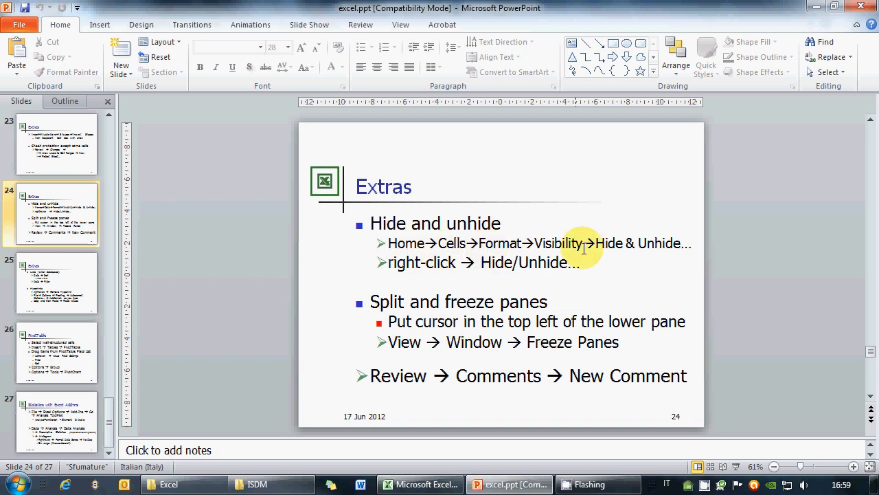
click(512, 485)
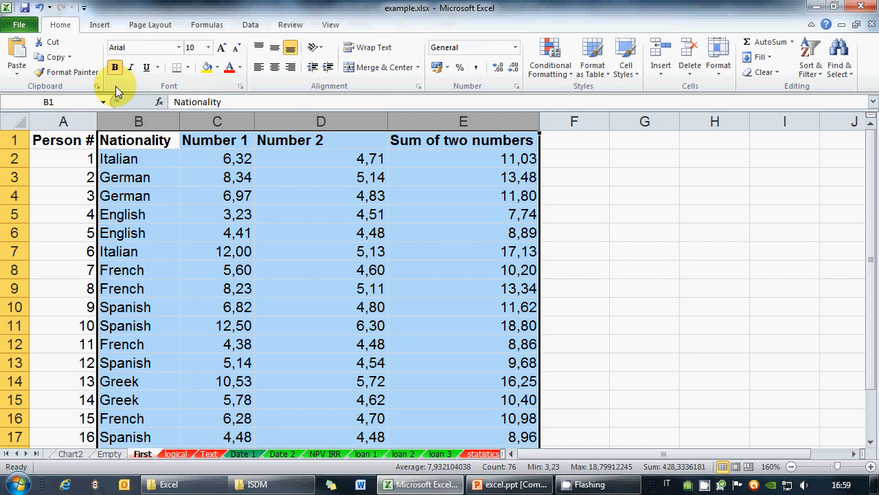
click(718, 68)
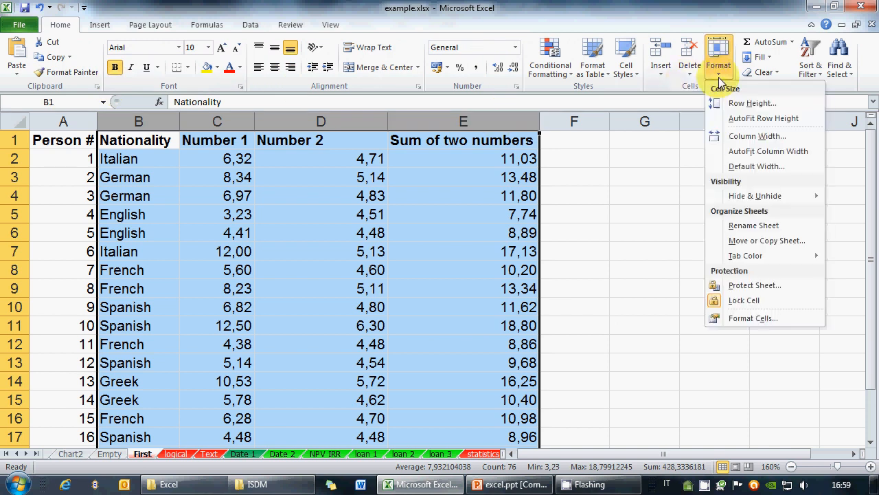
mouse_move(765, 205)
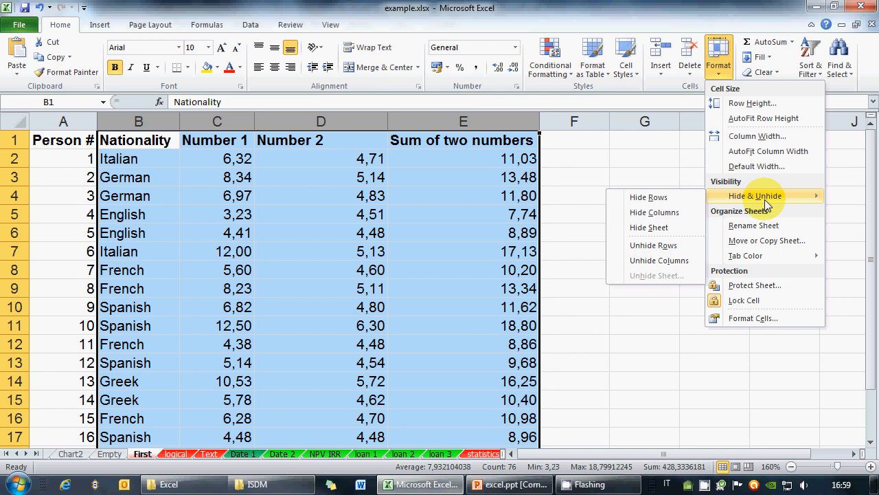
click(400, 6)
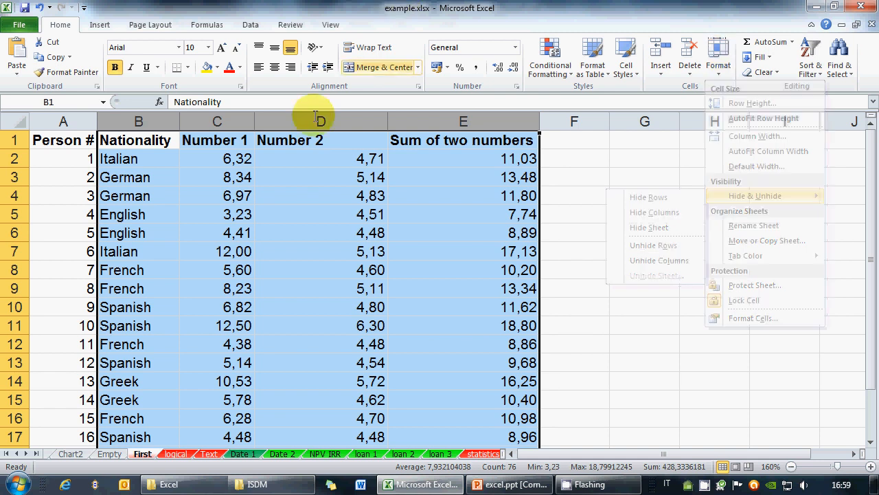
right_click(281, 177)
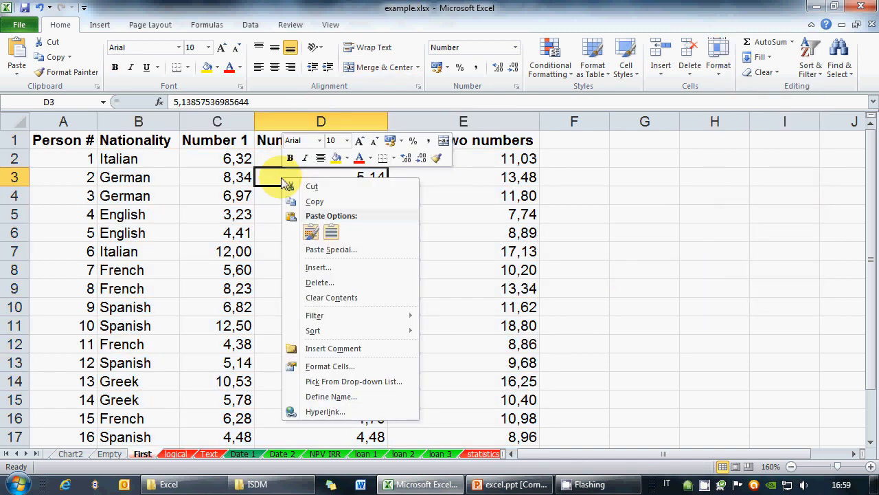
click(148, 194)
click(144, 196)
right_click(149, 457)
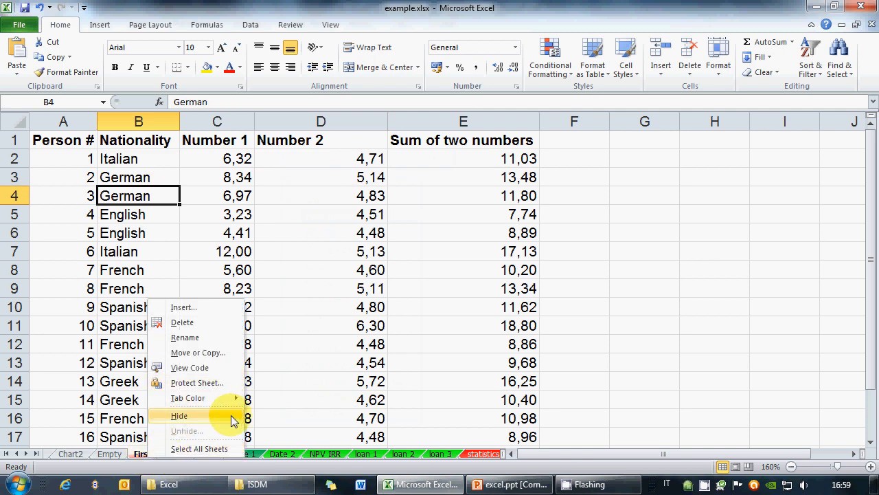
click(348, 289)
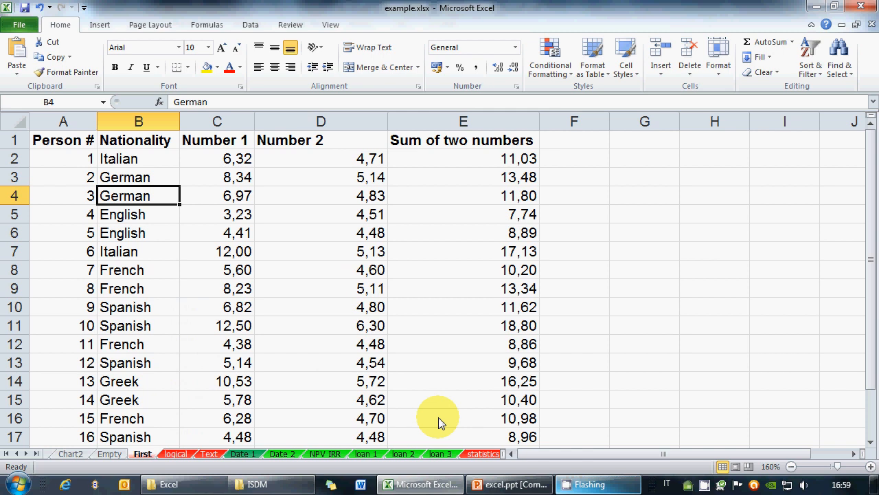
Step: Select the whole sheet, then cells C7:D9, viewing their right-click menus
click(15, 121)
right_click(17, 125)
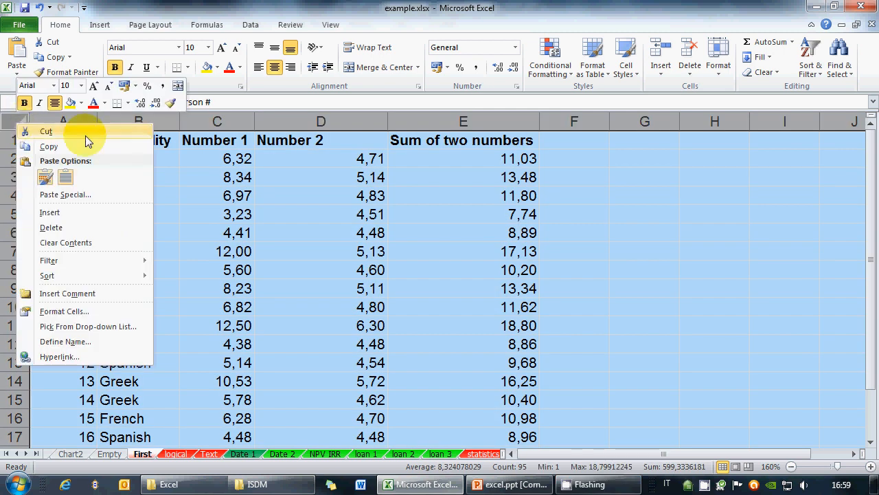
click(262, 197)
click(286, 231)
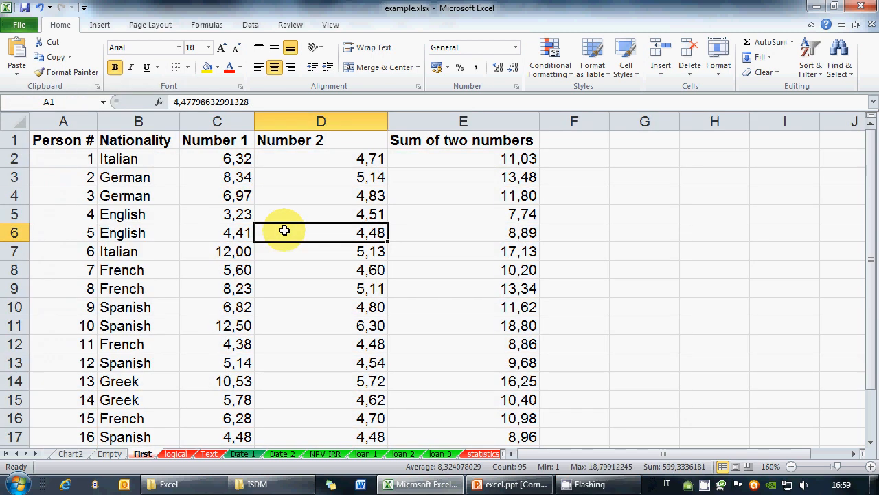
click(208, 251)
drag(208, 251, 314, 291)
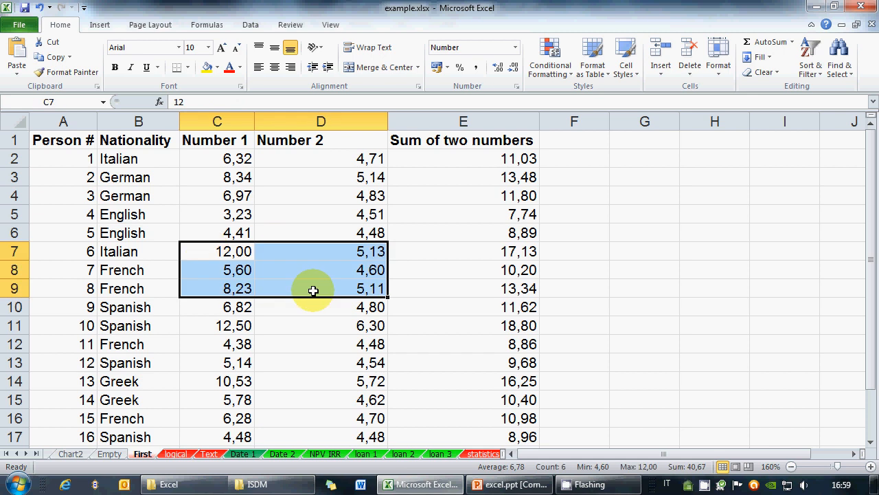
right_click(314, 291)
Step: Hide rows 7 to 9, then unhide them by selecting rows 6 to 10
click(14, 252)
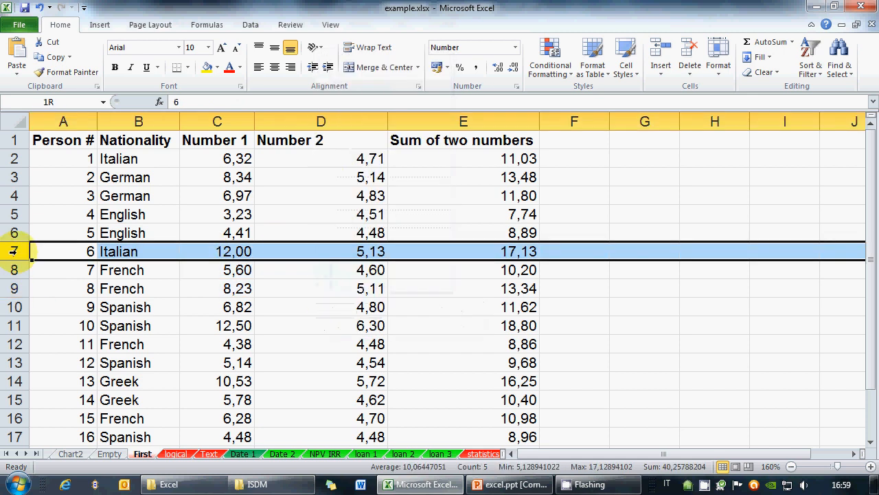
drag(14, 252, 14, 288)
right_click(14, 289)
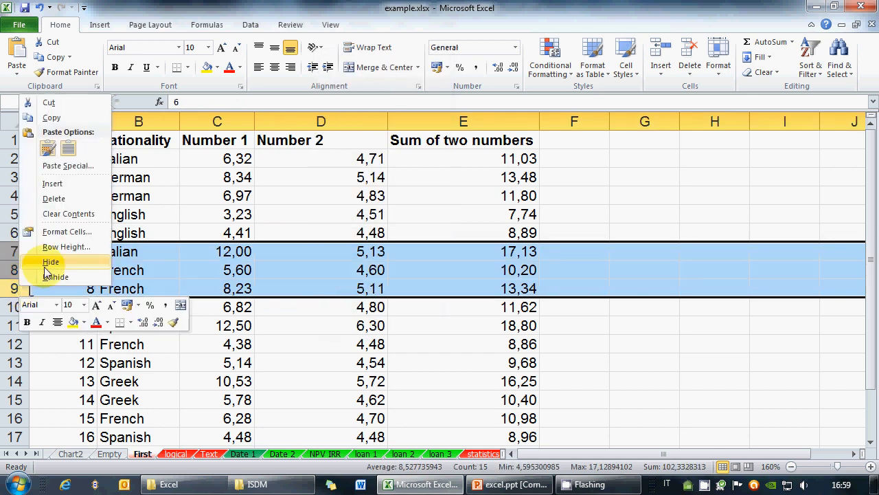
click(41, 262)
drag(13, 234, 15, 253)
right_click(16, 260)
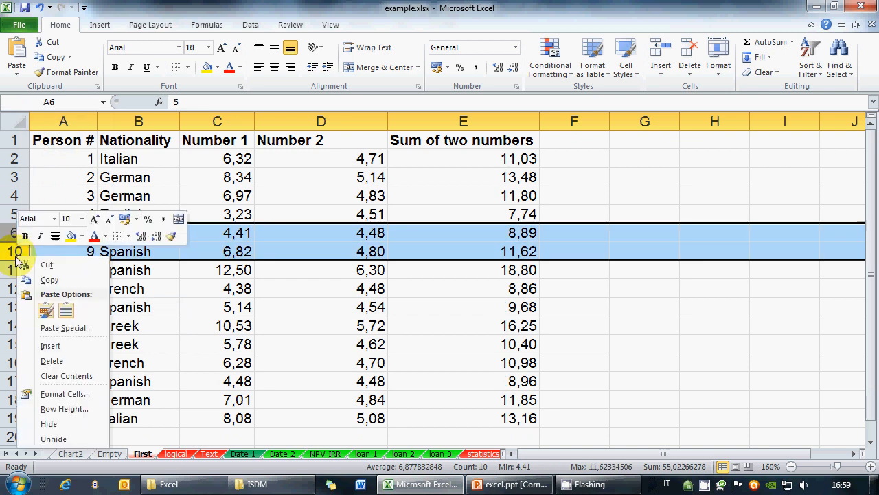
click(54, 438)
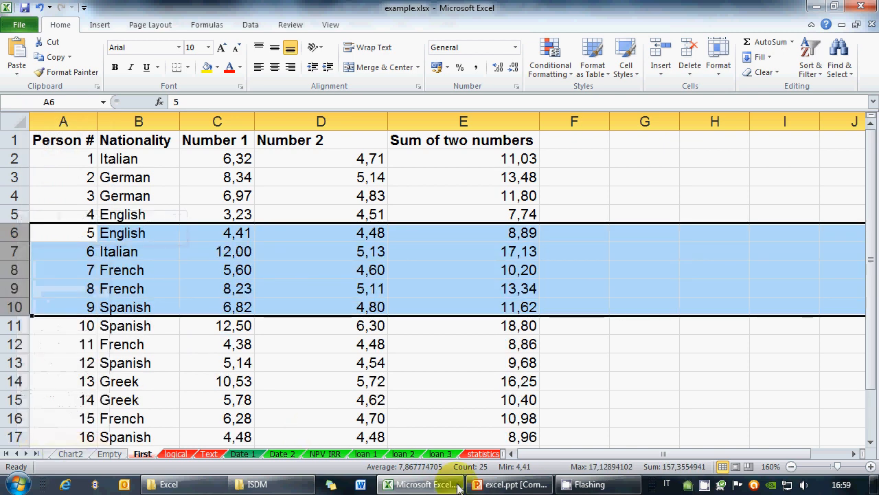
Step: Glance at the PowerPoint Extras slide, return to Excel and open the Long sheet
click(512, 487)
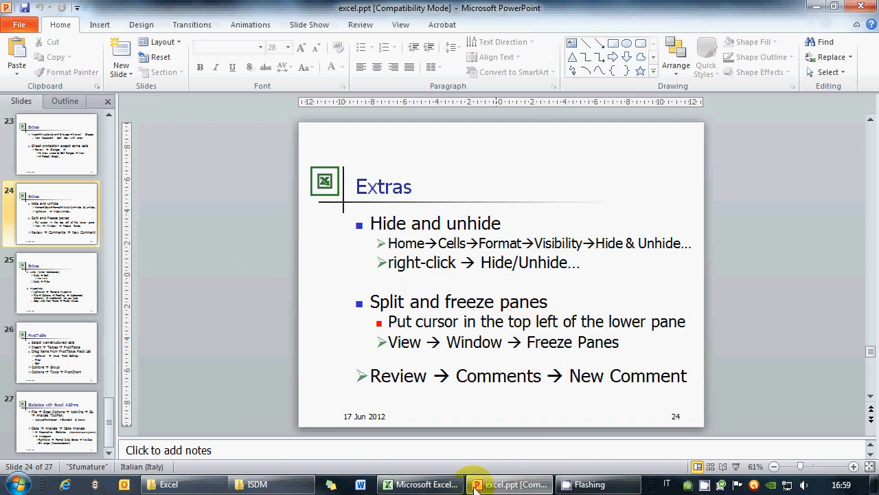
click(440, 484)
click(480, 455)
click(489, 456)
click(492, 456)
click(494, 457)
click(499, 454)
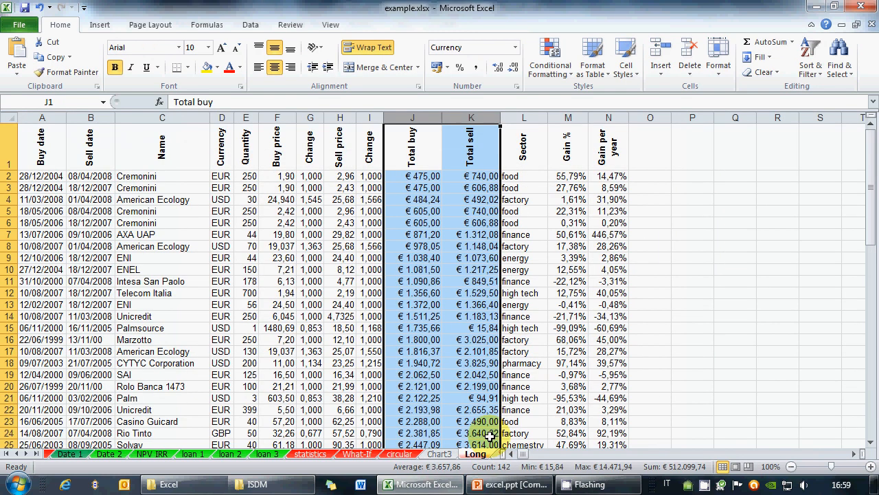
Step: Scroll through the Long sheet's trades, selecting cells K9 and F25
click(472, 257)
scroll(431, 293, down, 3)
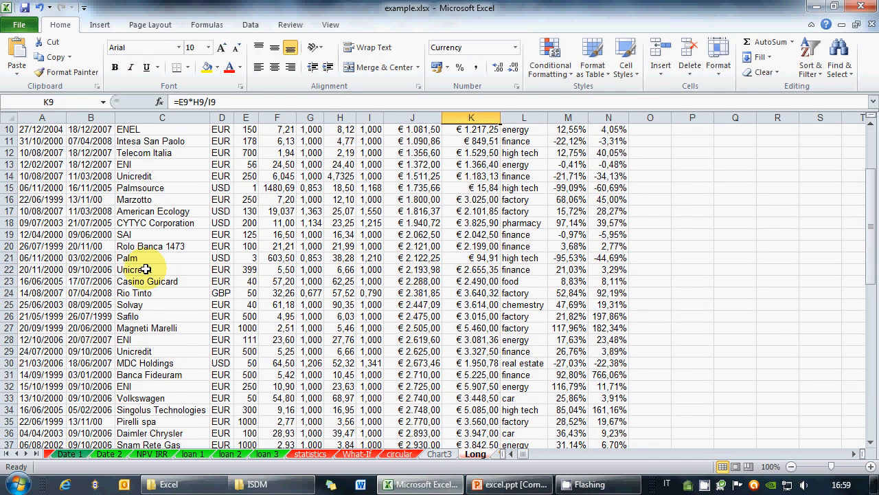
click(276, 304)
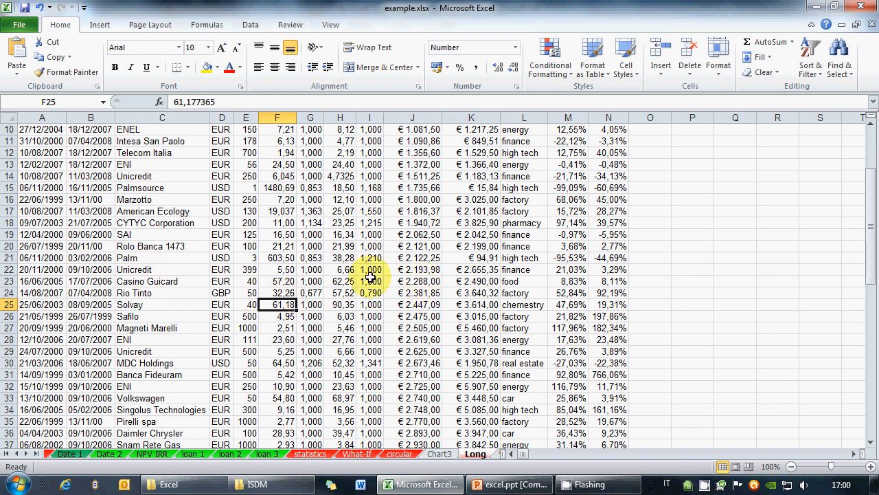
scroll(371, 275, up, 3)
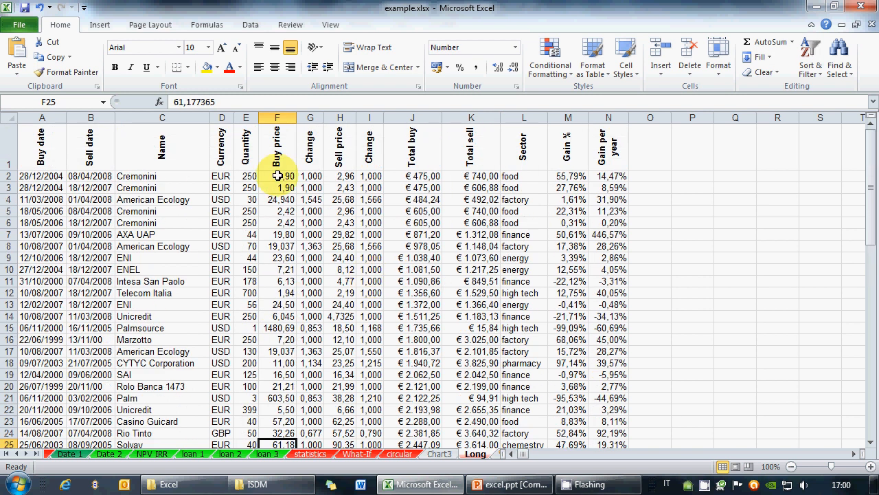
scroll(349, 302, down, 2)
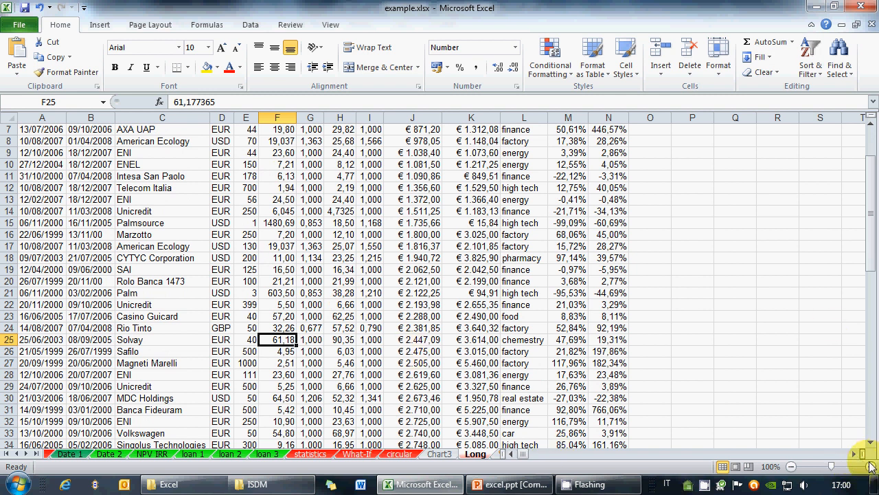
scroll(831, 464, up, 4)
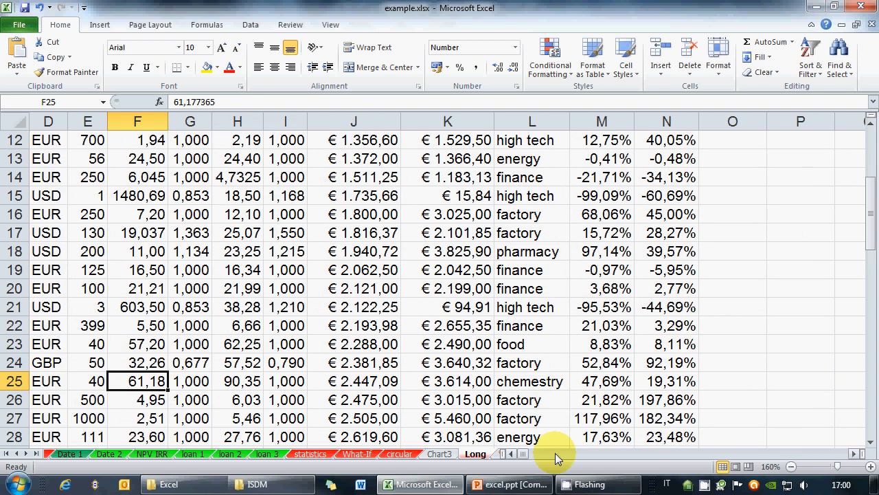
click(512, 455)
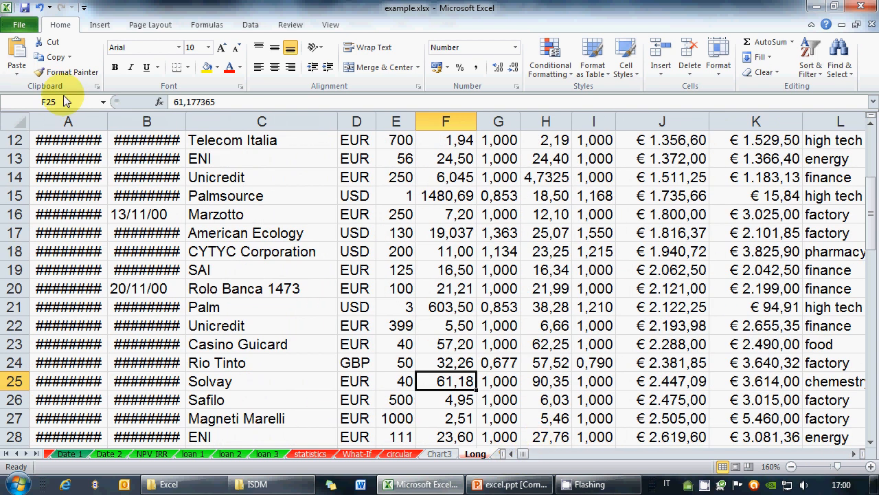
click(854, 454)
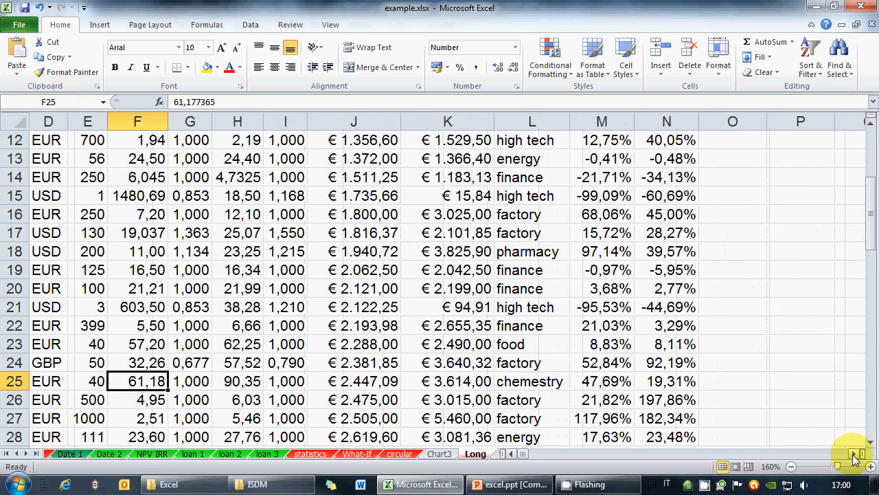
Step: Inspect row 20's entries and zoom the sheet out to 130%
click(86, 289)
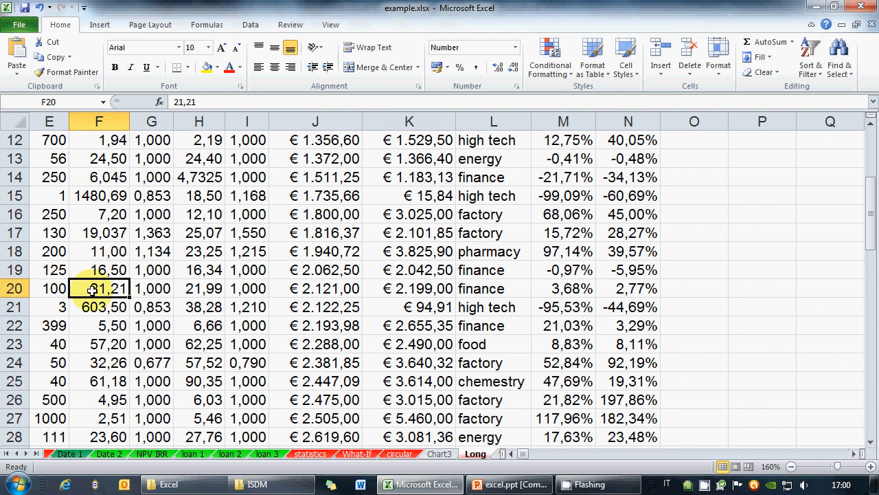
click(55, 289)
key(Left)
key(Left)
key(Left)
key(Right)
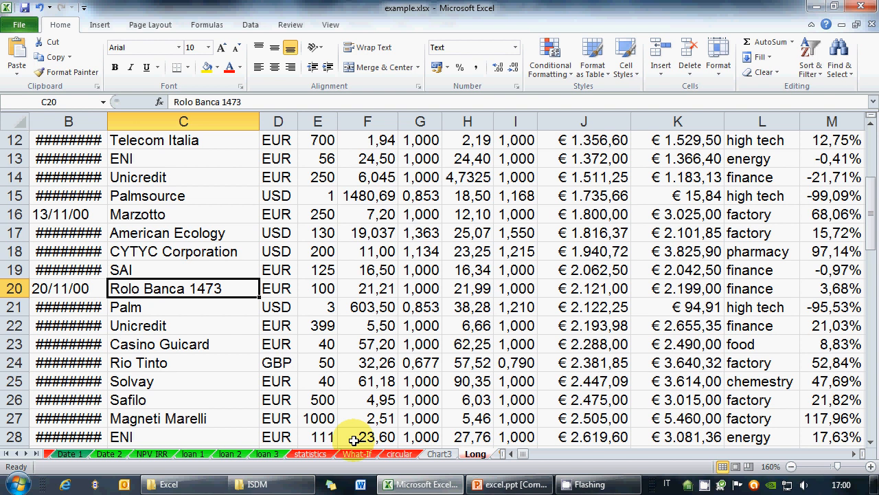
click(791, 467)
click(791, 467)
click(791, 467)
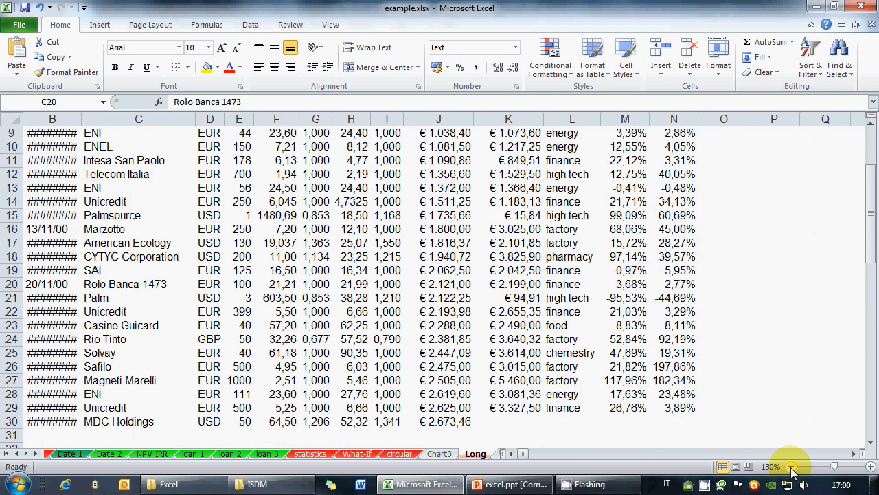
click(790, 468)
click(791, 467)
click(791, 467)
scroll(373, 255, up, 2)
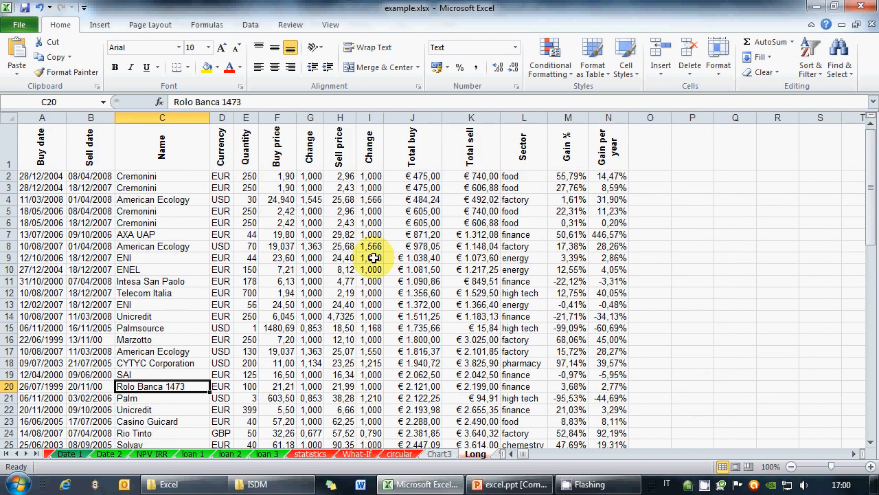
click(339, 304)
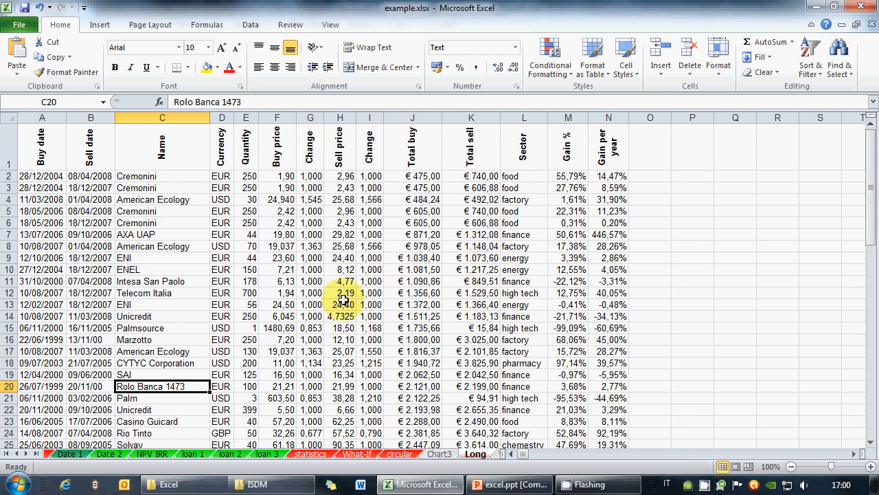
Step: Select header row 1 and copy it
drag(19, 143, 650, 144)
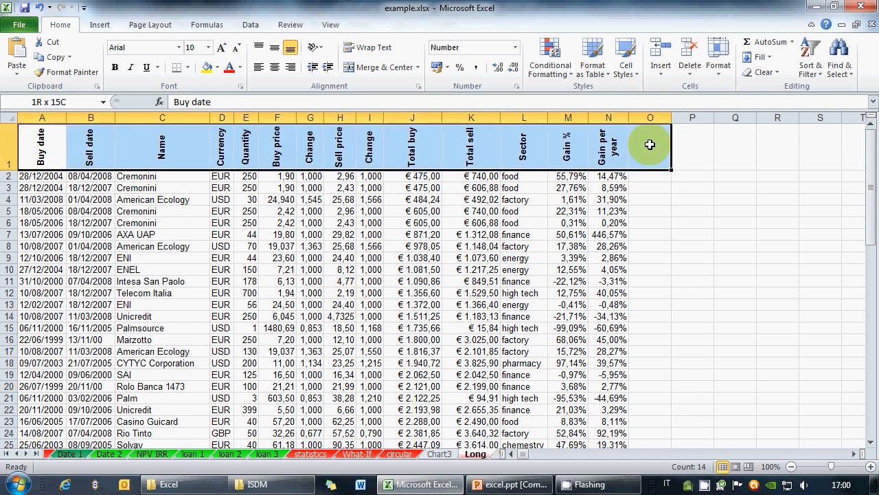
scroll(344, 196, down, 5)
scroll(222, 222, up, 5)
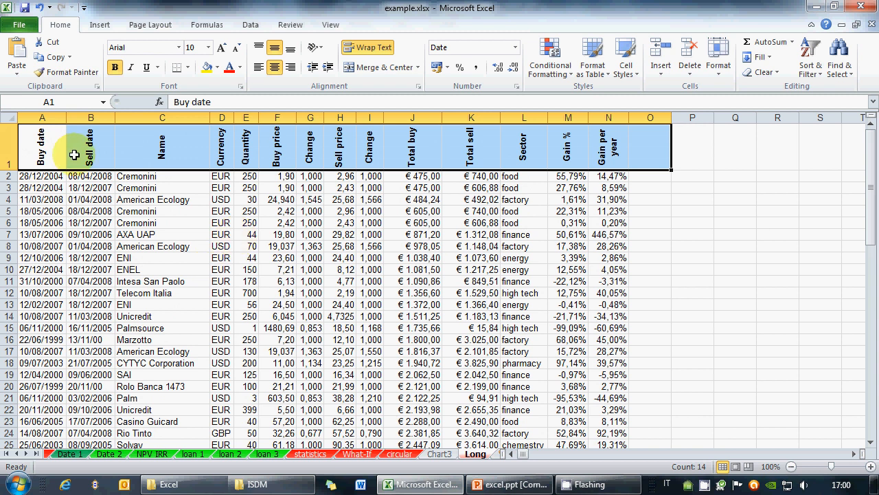
click(7, 144)
right_click(7, 144)
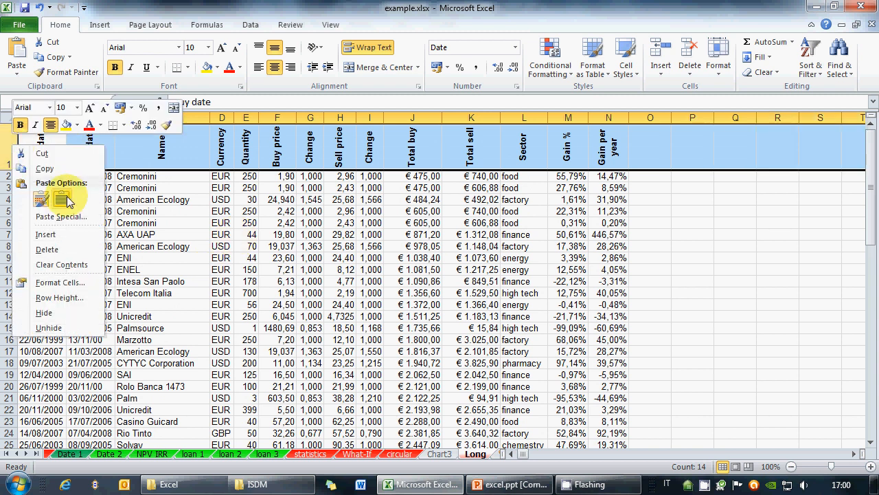
click(35, 169)
Step: Check row 25 and cell C7, then select A1 Buy date and go to View
scroll(127, 292, down, 3)
click(8, 305)
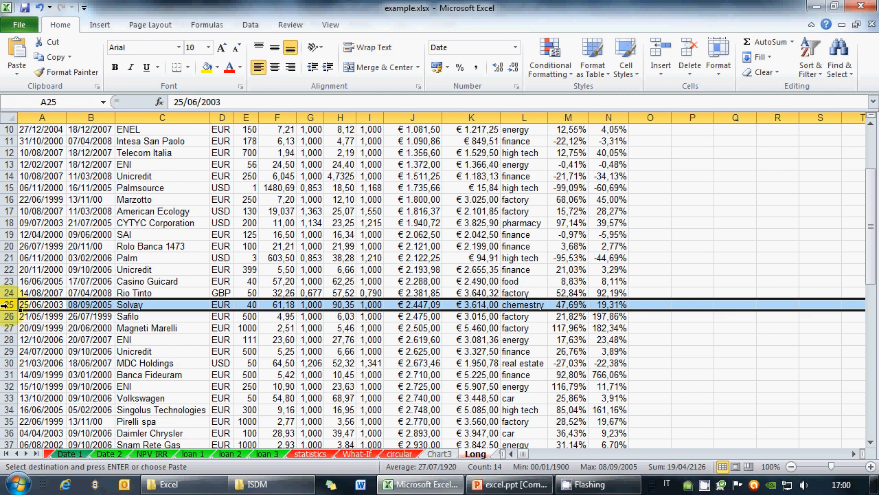
scroll(173, 285, up, 3)
click(177, 236)
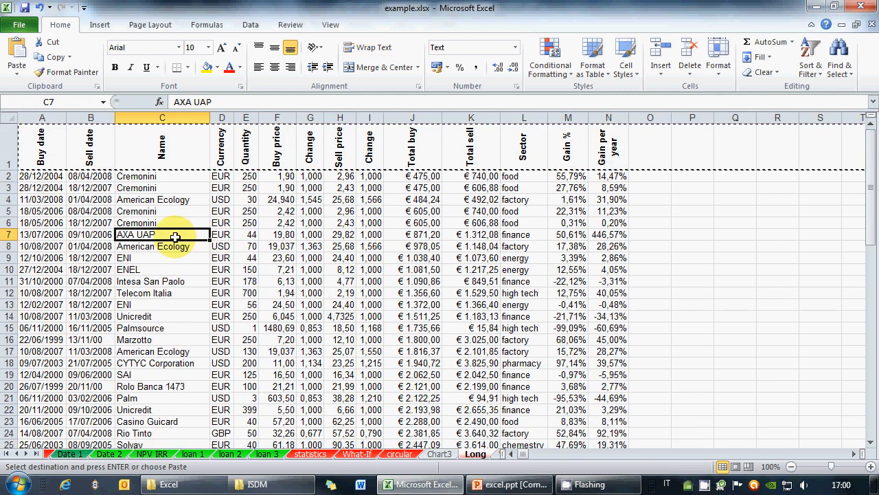
click(62, 146)
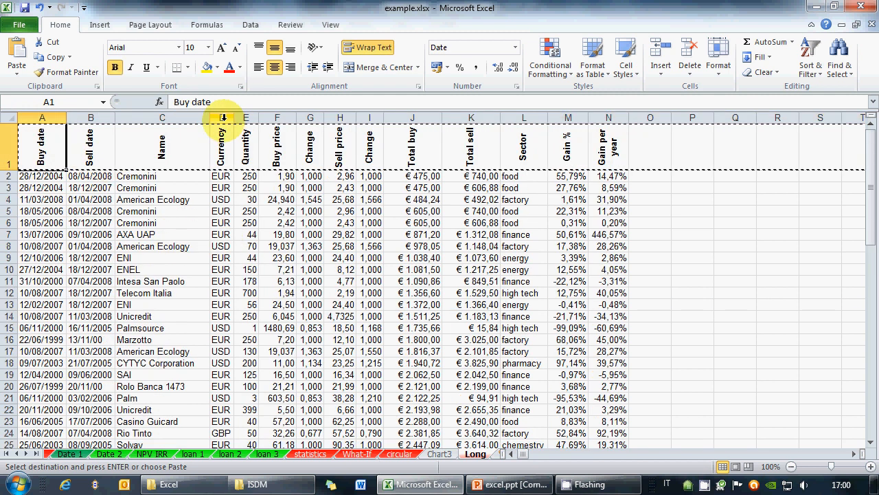
click(334, 25)
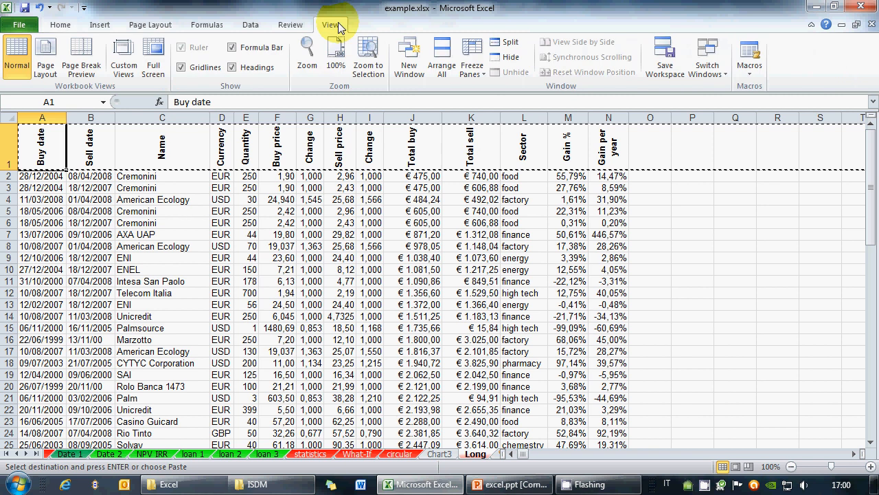
Step: Cancel the pending row copy and apply Freeze Top Row, scrolling to check it
click(472, 63)
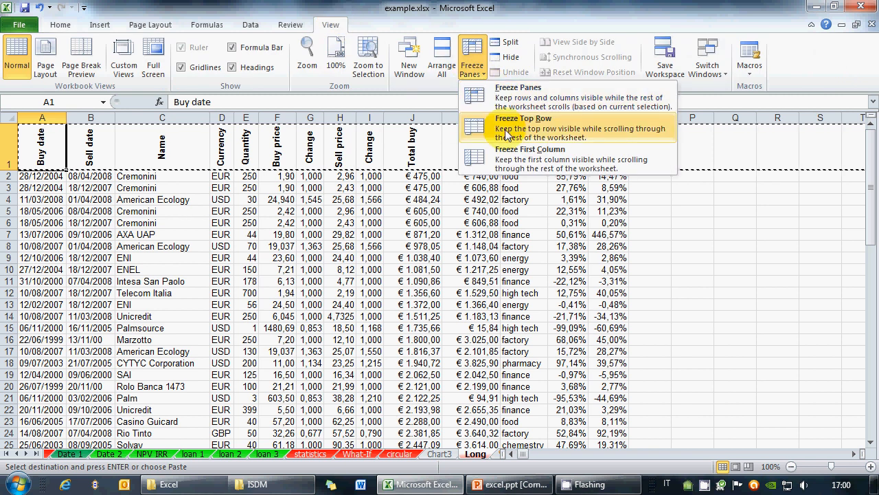
click(178, 207)
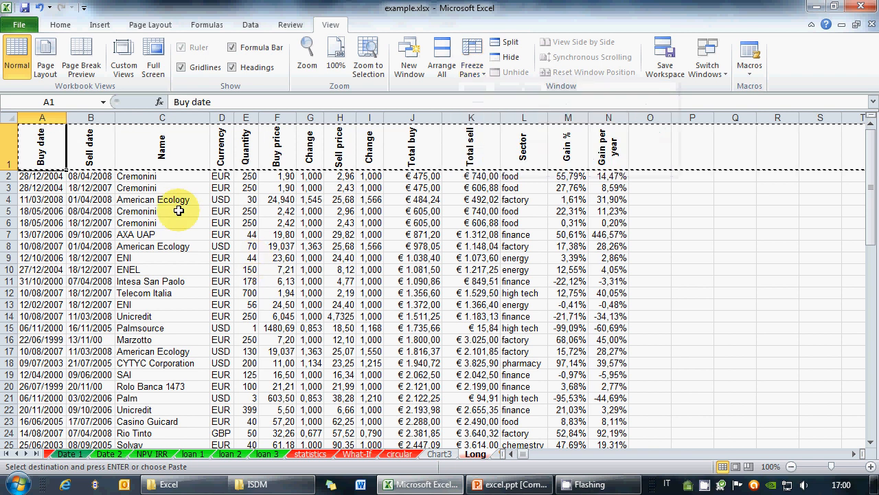
click(161, 223)
key(Escape)
click(484, 75)
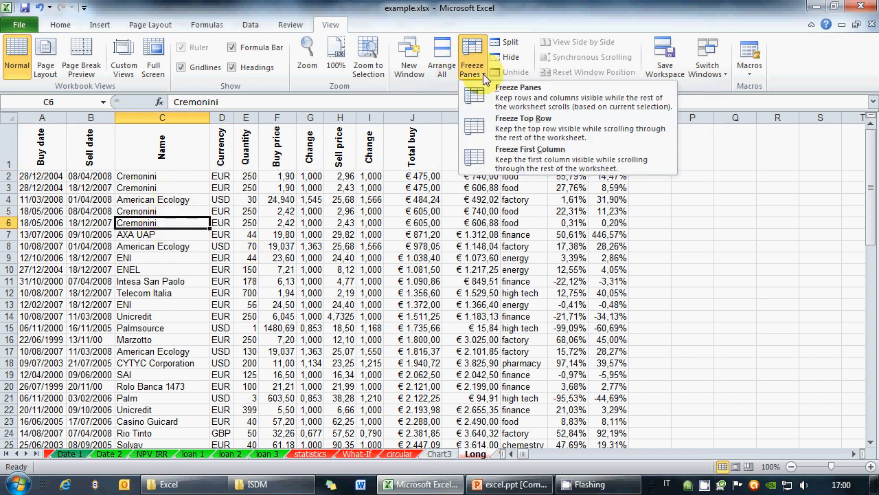
click(508, 127)
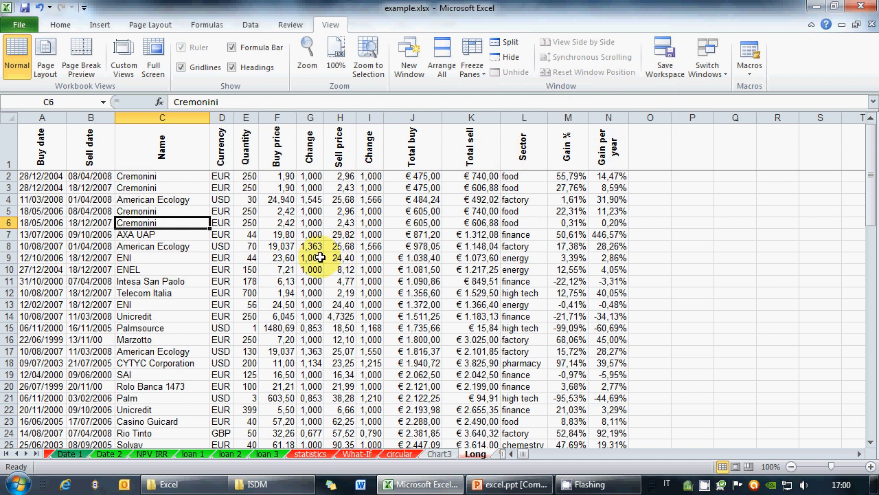
scroll(340, 252, down, 17)
scroll(316, 252, up, 17)
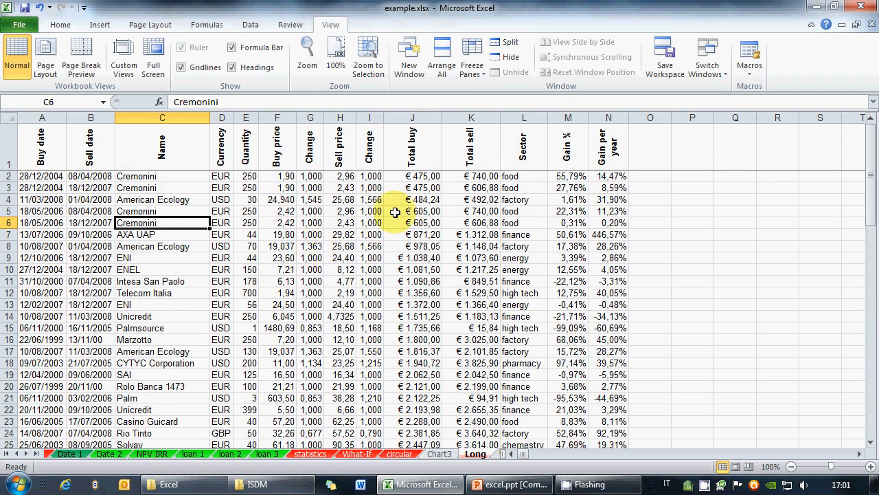
Step: Freeze the first column, Buy date, and scroll sideways to test it
click(472, 69)
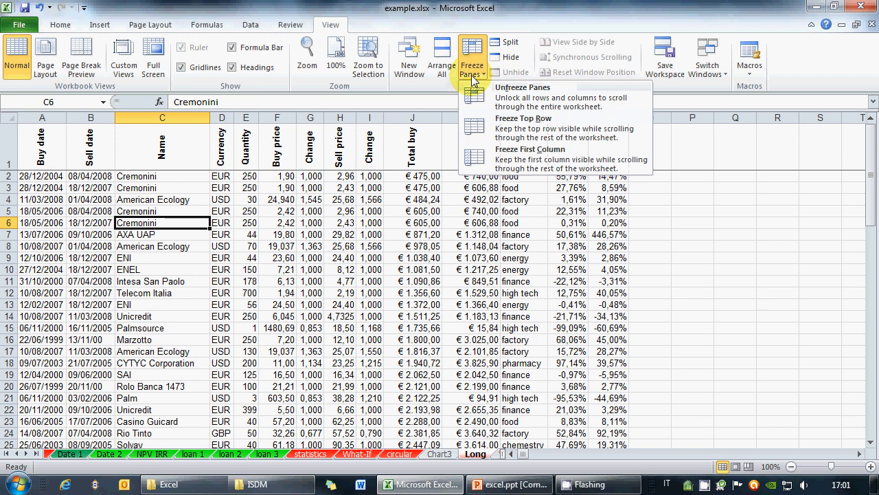
click(502, 165)
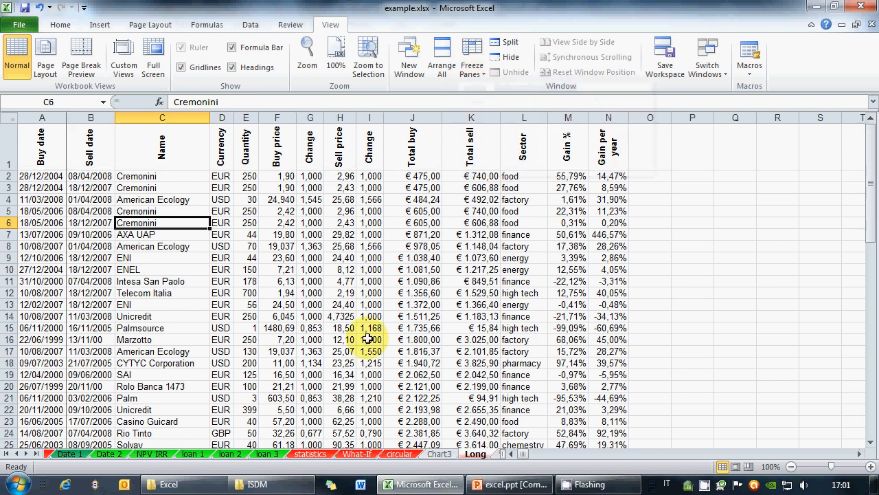
scroll(311, 328, down, 3)
scroll(320, 332, up, 3)
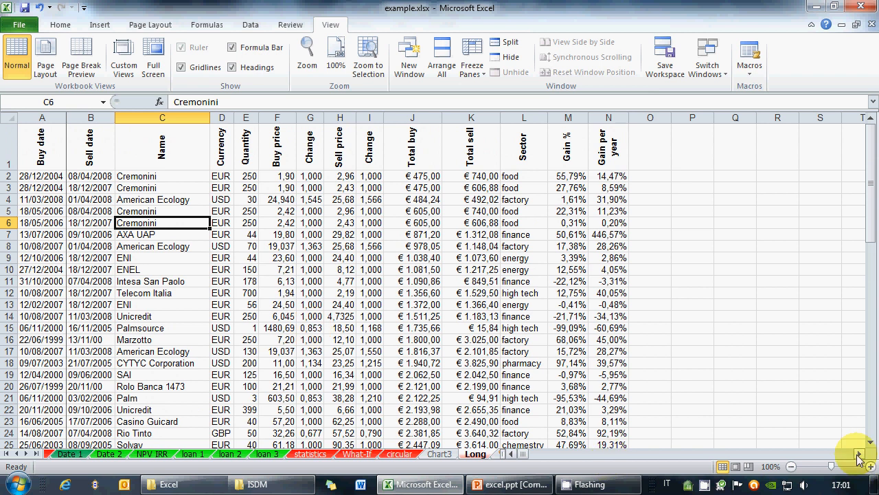
scroll(859, 454, right, 6)
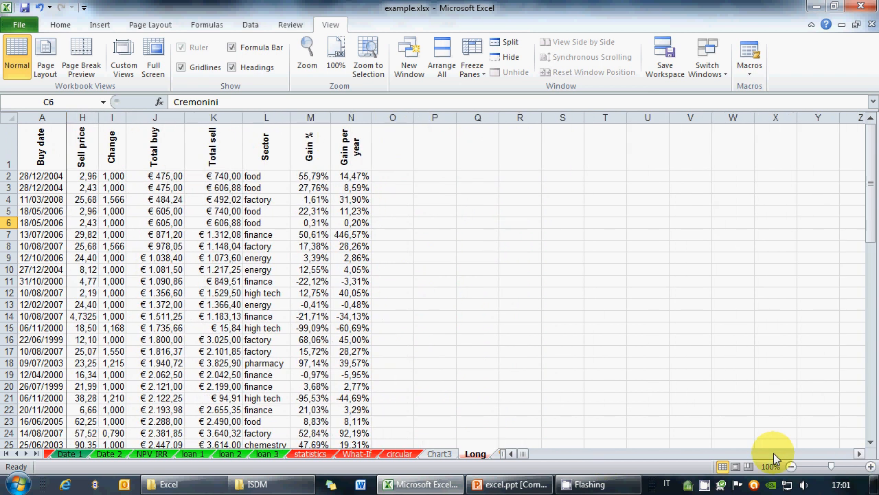
scroll(513, 455, left, 6)
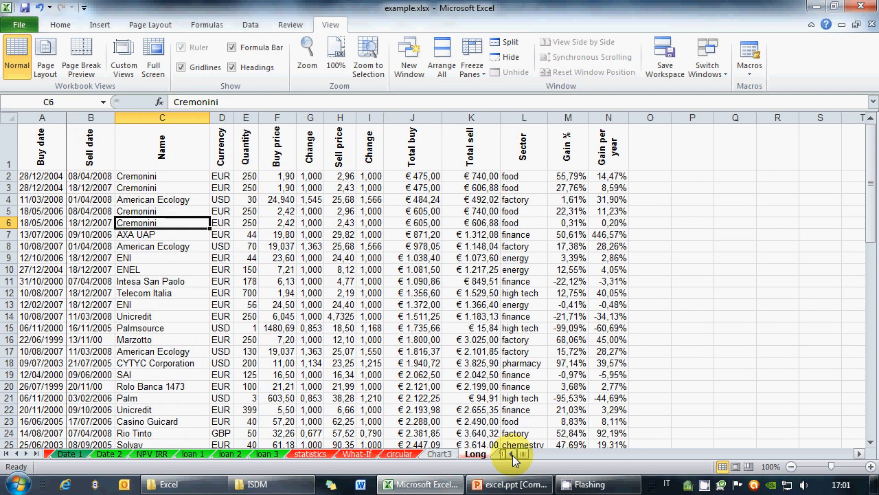
click(106, 186)
Step: Highlight columns A–C and row 1, then select D2 and open Freeze Panes options
click(278, 211)
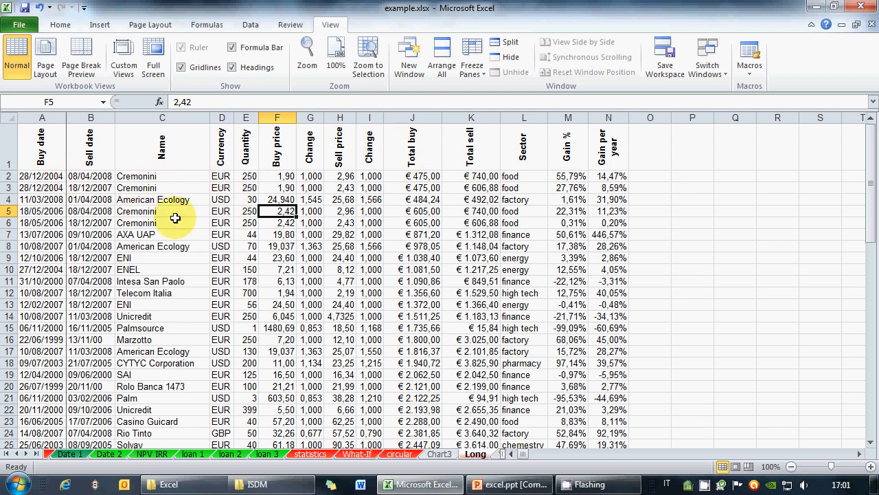
drag(41, 117, 198, 110)
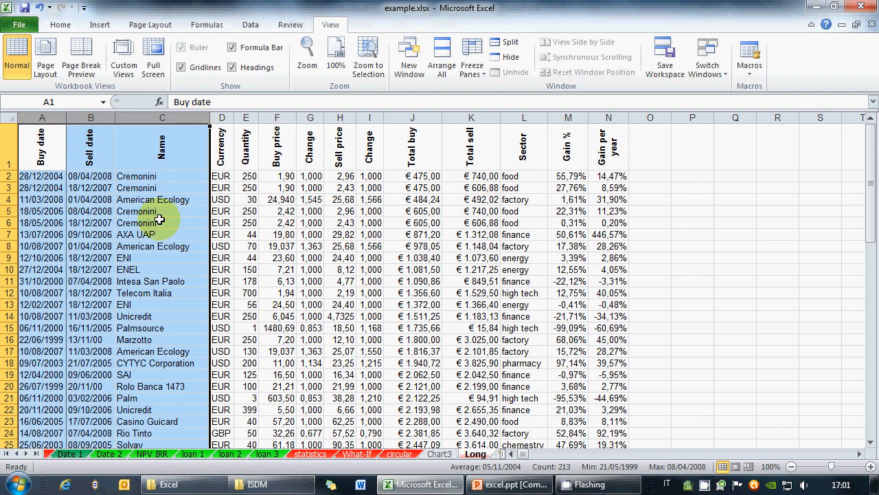
ctrl+click(3, 155)
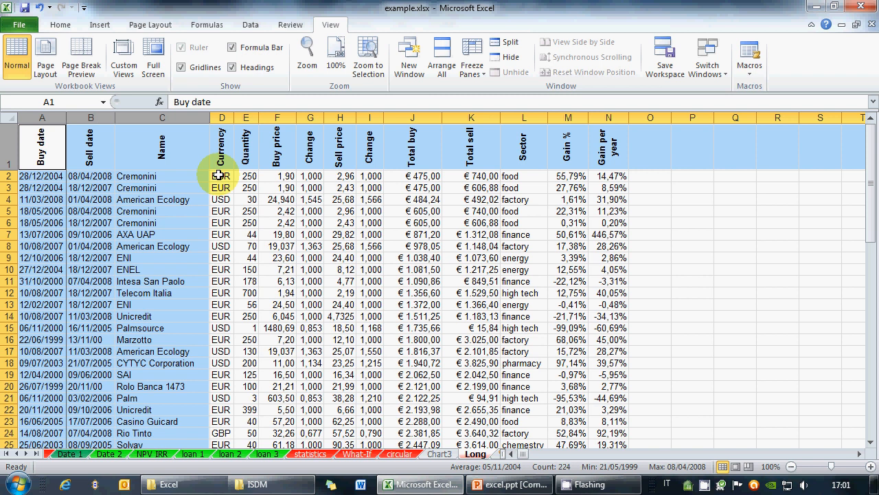
ctrl+scroll(218, 176, up, 1)
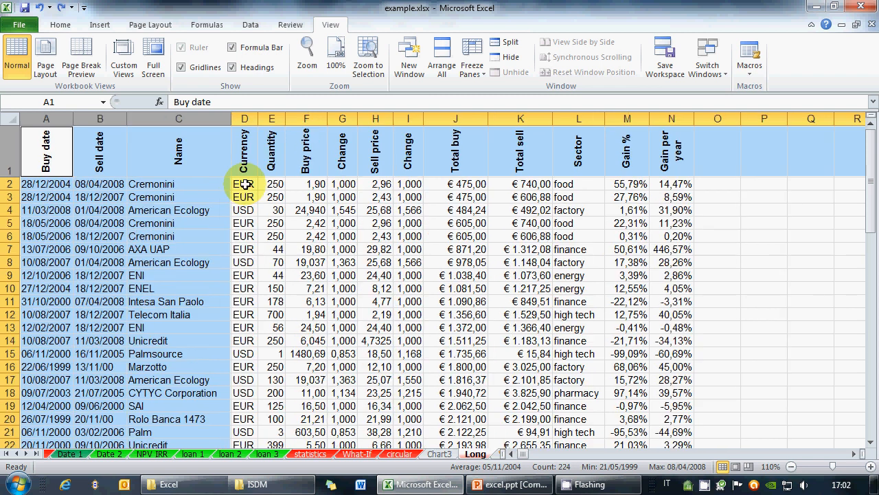
click(245, 184)
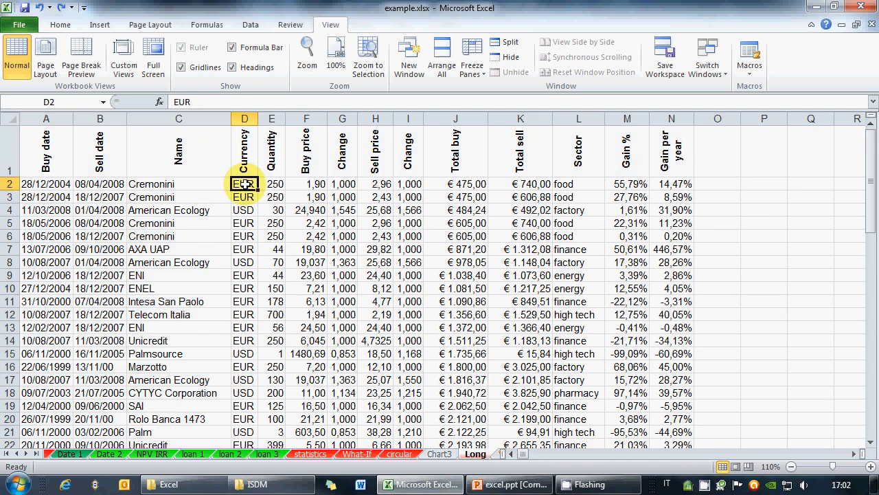
click(471, 74)
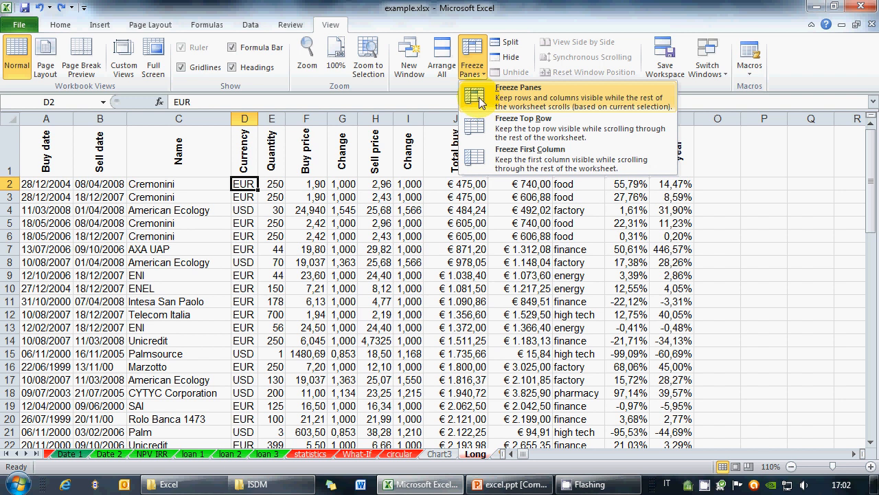
Step: Freeze the header row and columns A–C at D2, then scroll to test the frozen panes
click(479, 101)
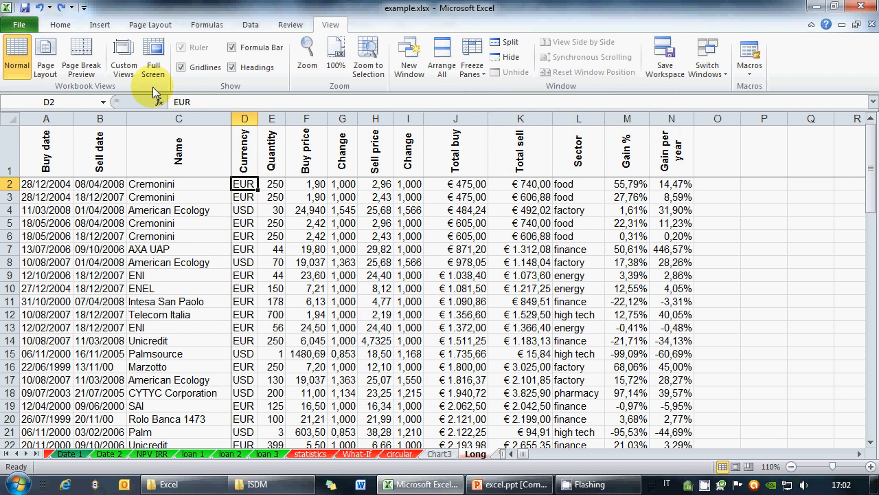
scroll(329, 275, down, 1)
scroll(329, 274, down, 8)
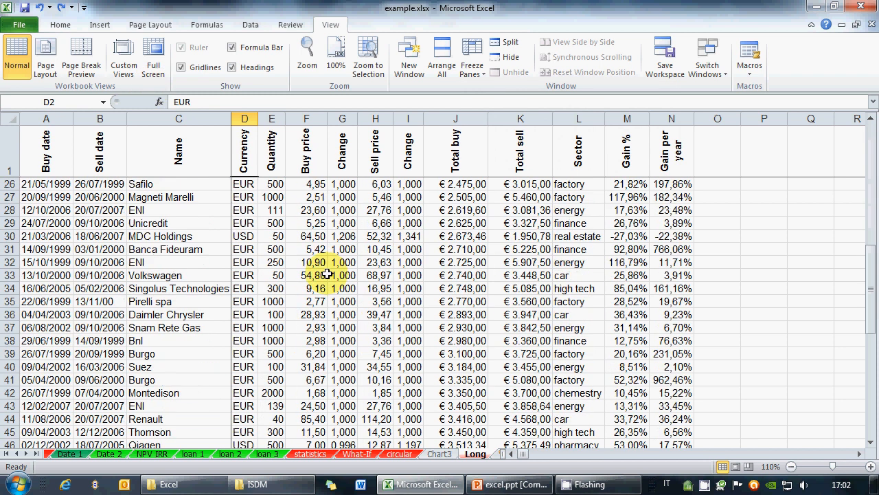
scroll(319, 255, up, 9)
drag(860, 455, 860, 456)
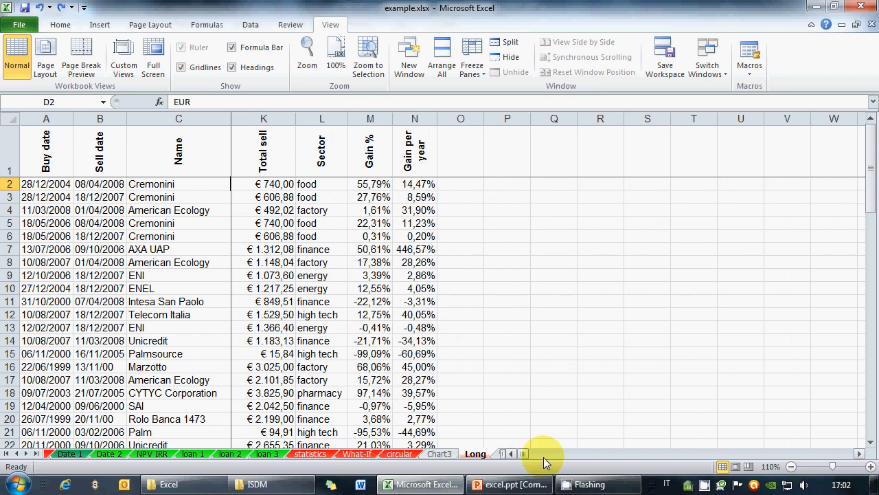
drag(543, 457, 509, 462)
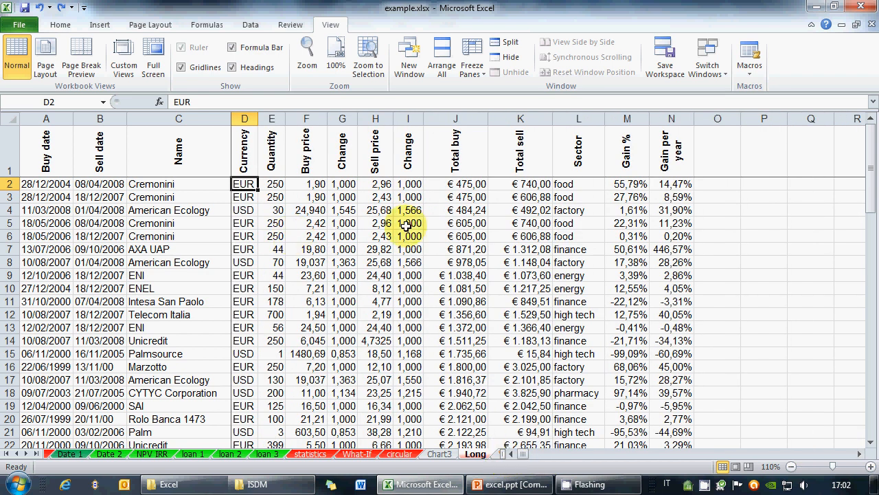
Step: Unfreeze all panes so the whole sheet scrolls freely again
click(475, 77)
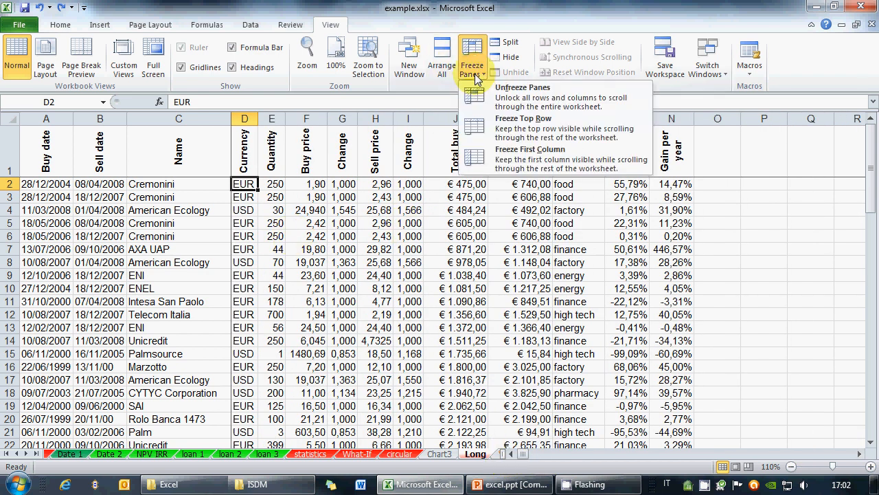
click(499, 104)
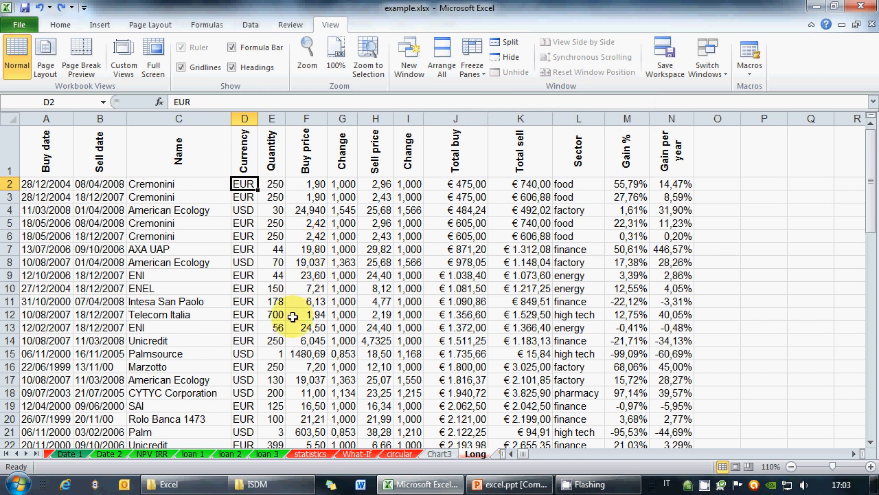
scroll(292, 312, down, 4)
scroll(292, 312, up, 3)
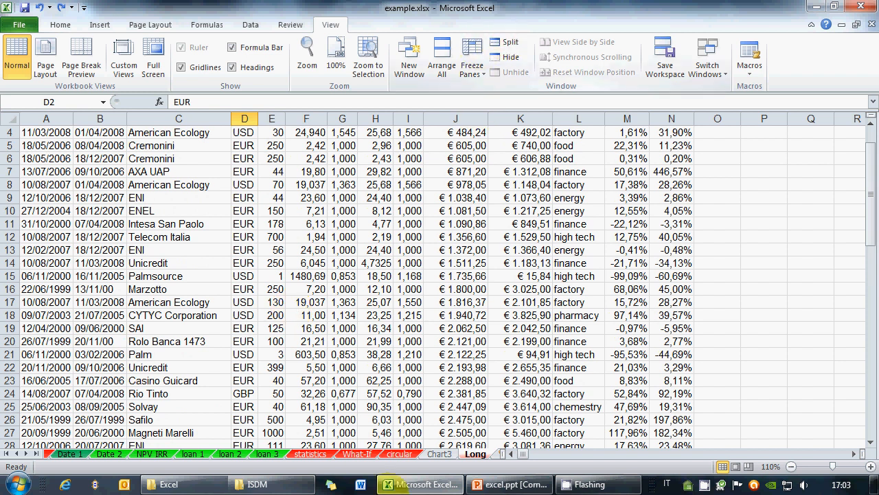
Step: Check the PowerPoint Extras slide's last bullet about comments, then return to Excel
click(516, 485)
drag(366, 376, 628, 381)
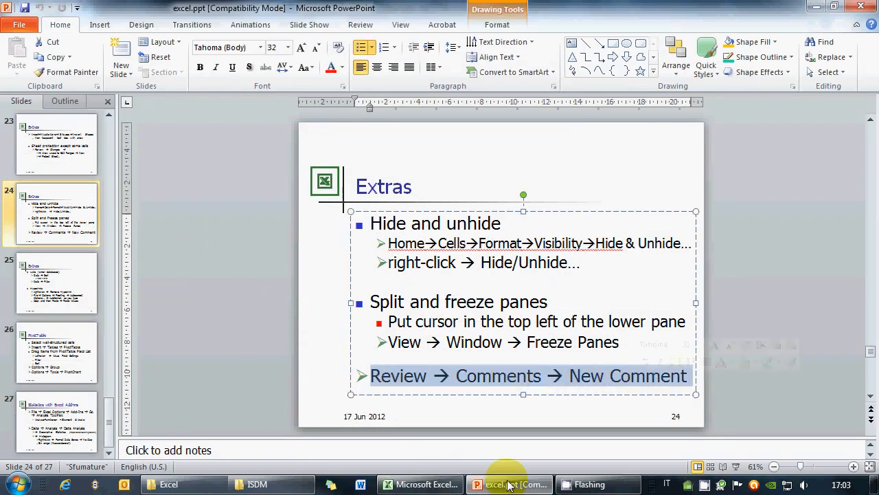
click(432, 487)
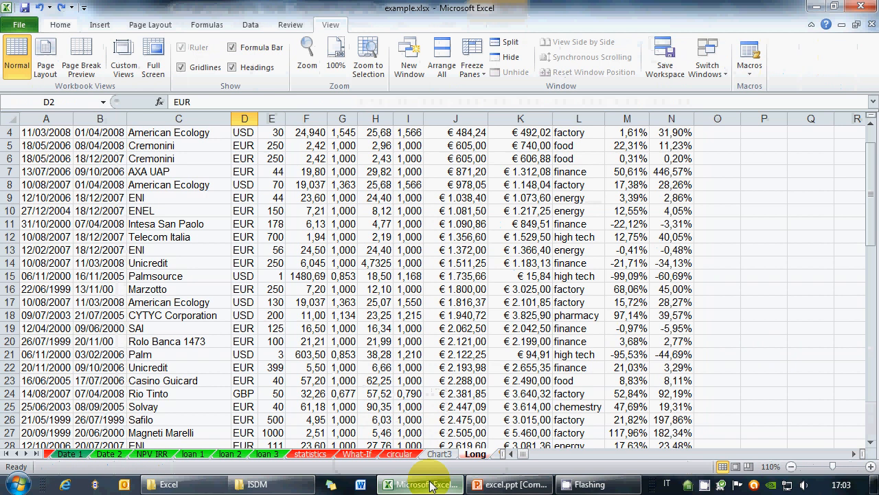
Step: Add a Review comment 'bla bla bla bla' to Cremonini cell C6 and shift its box right
scroll(287, 297, up, 1)
click(200, 235)
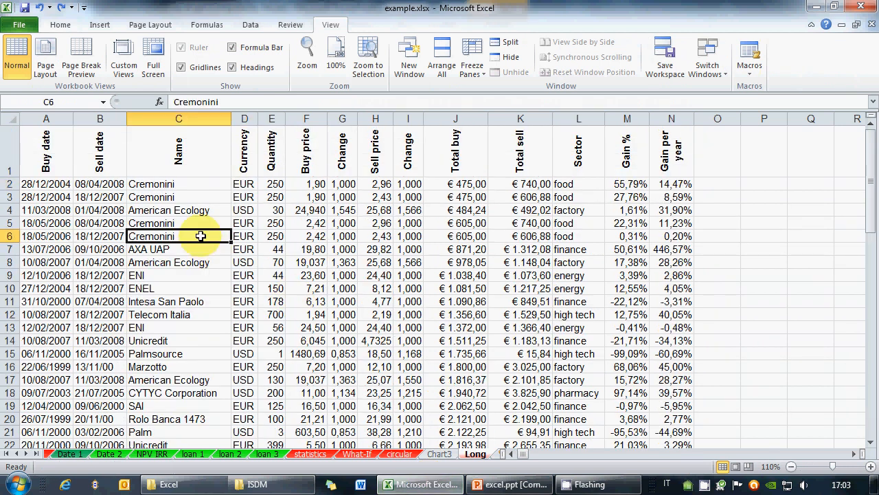
right_click(200, 235)
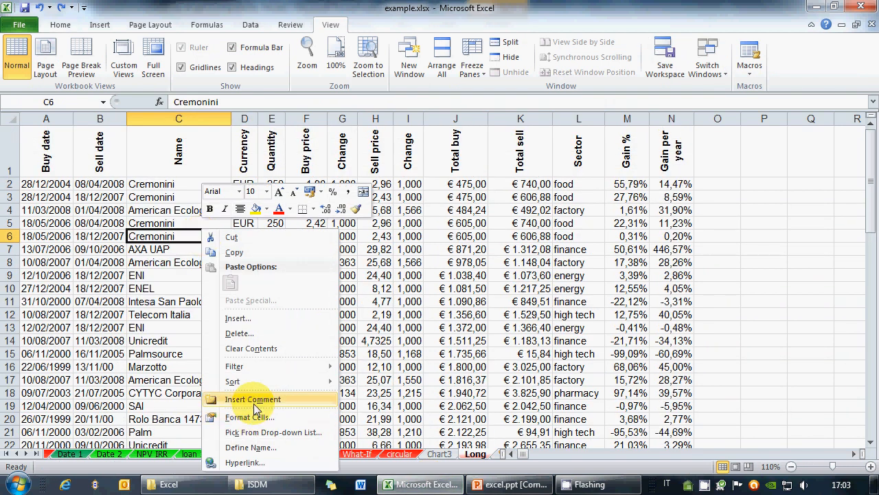
click(290, 25)
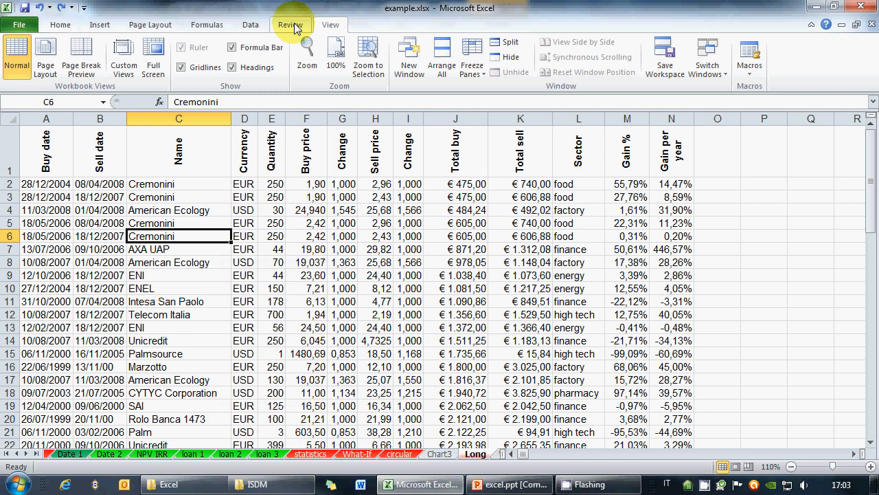
click(290, 24)
click(188, 60)
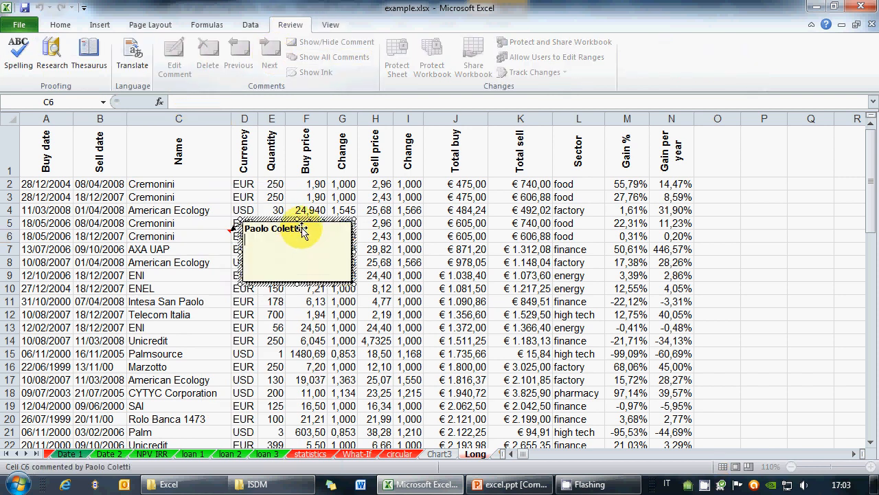
text(bla bla b)
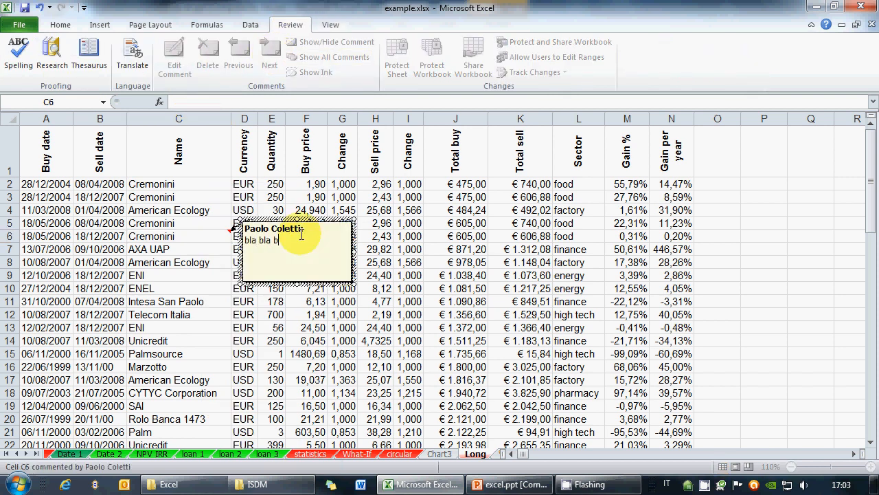
text(la bla)
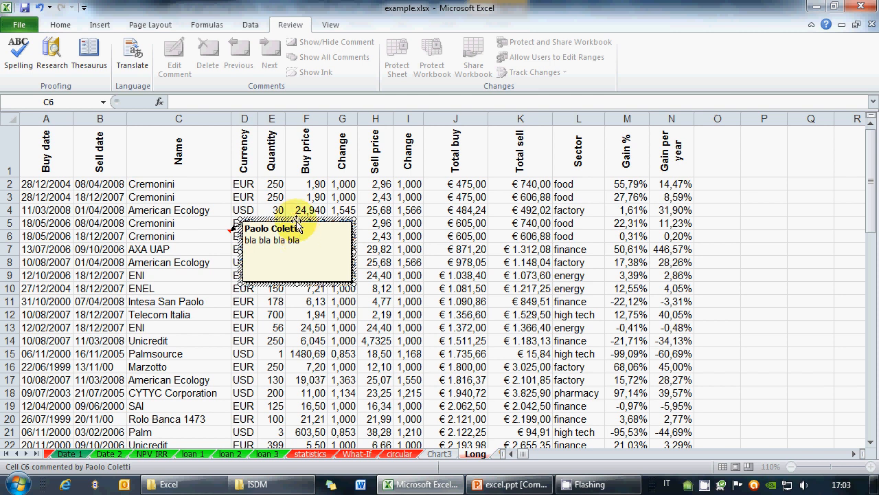
drag(278, 218, 375, 226)
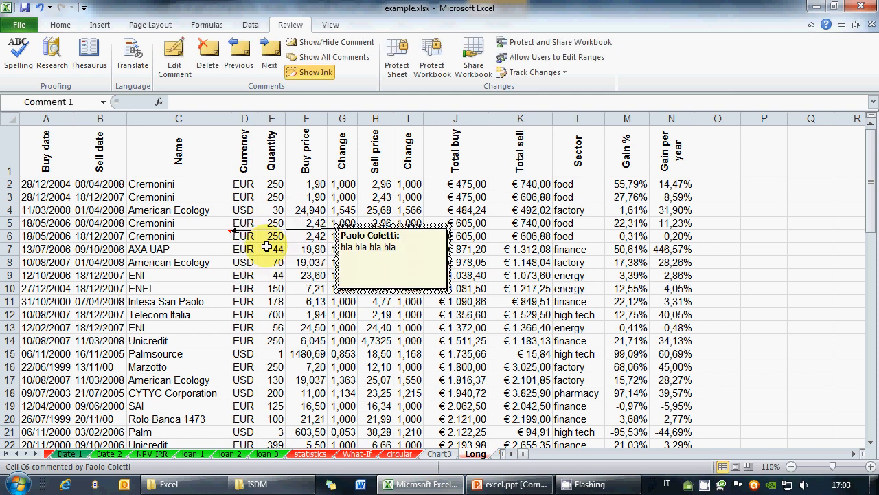
click(219, 251)
mouse_move(223, 234)
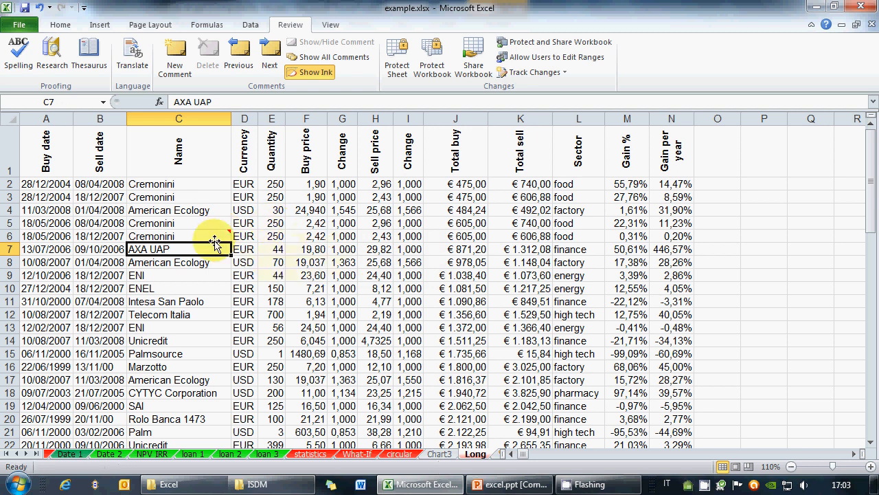
click(313, 288)
text(ff)
key(ctrl+Return)
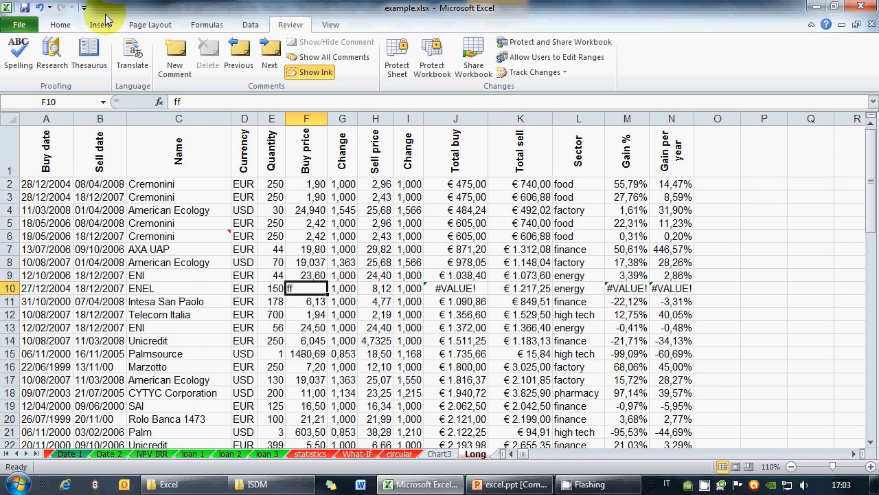
click(39, 8)
click(222, 314)
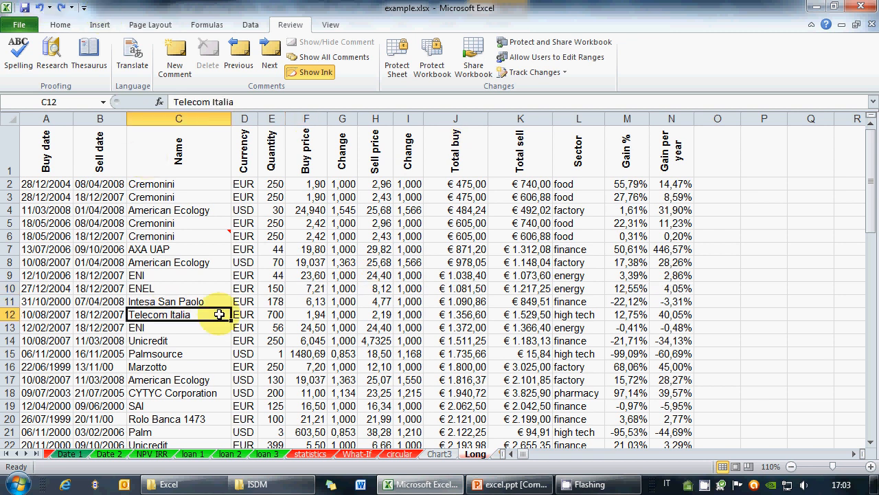
text(000)
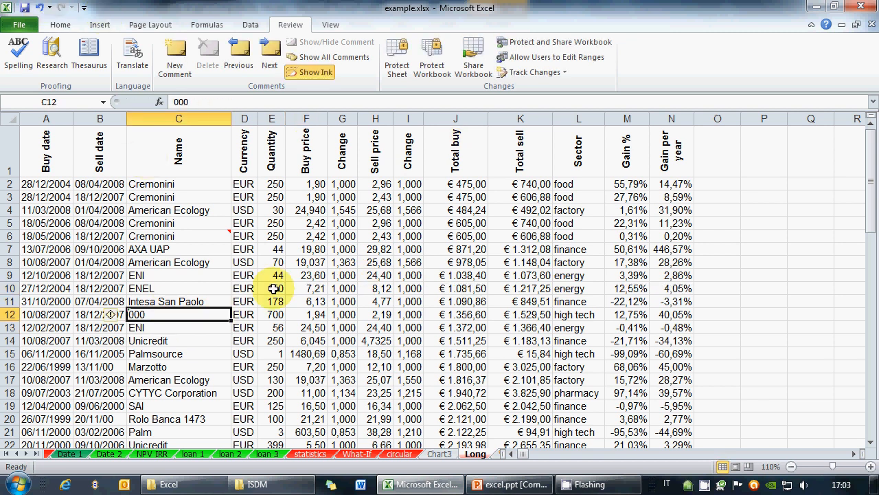
click(224, 341)
click(319, 356)
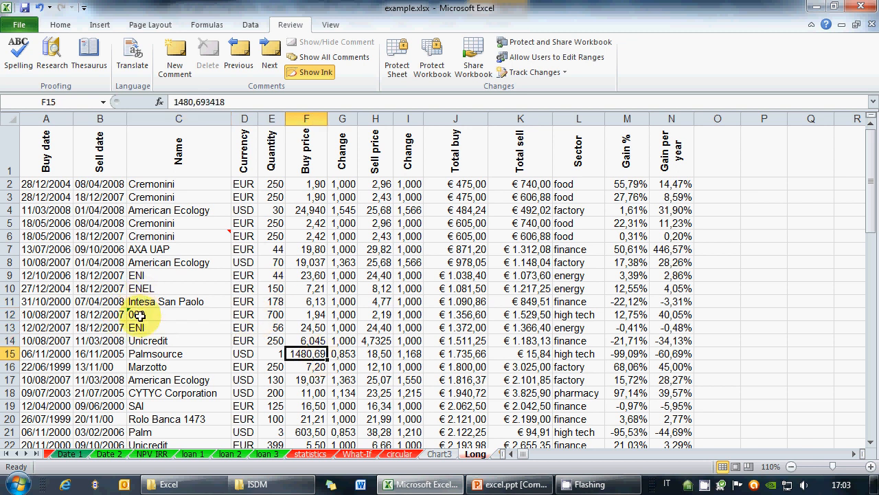
click(138, 314)
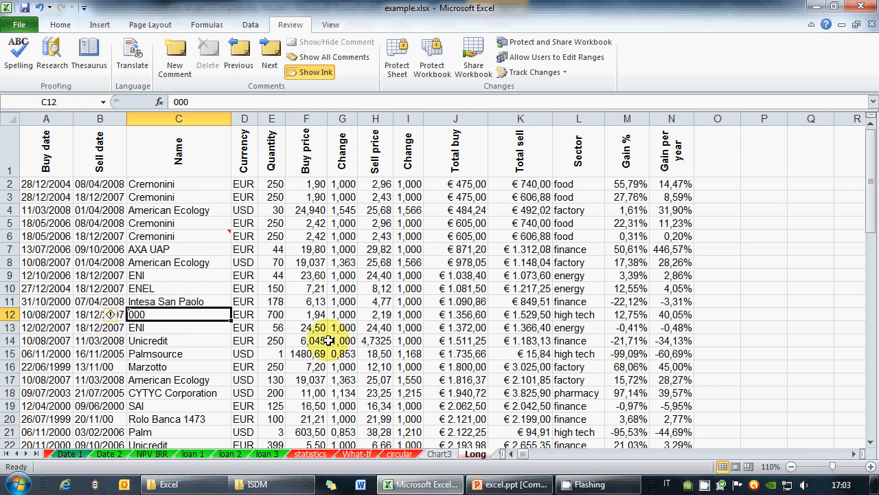
click(309, 314)
click(155, 314)
click(111, 315)
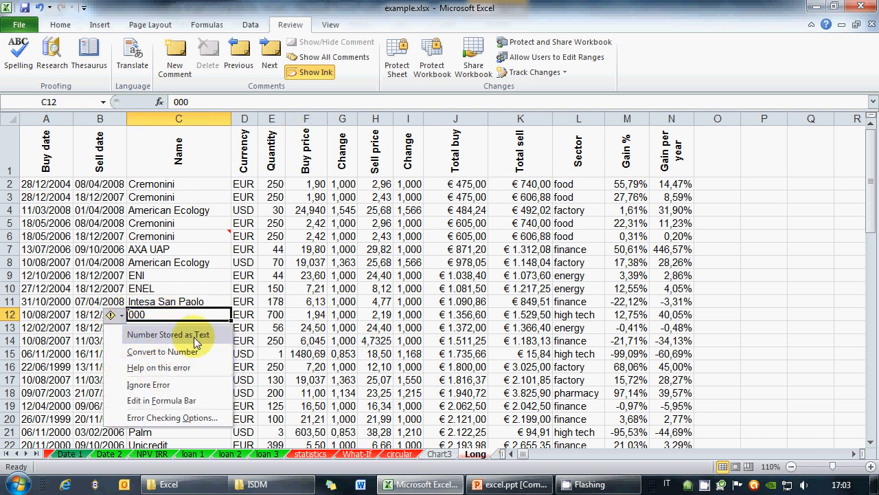
click(302, 329)
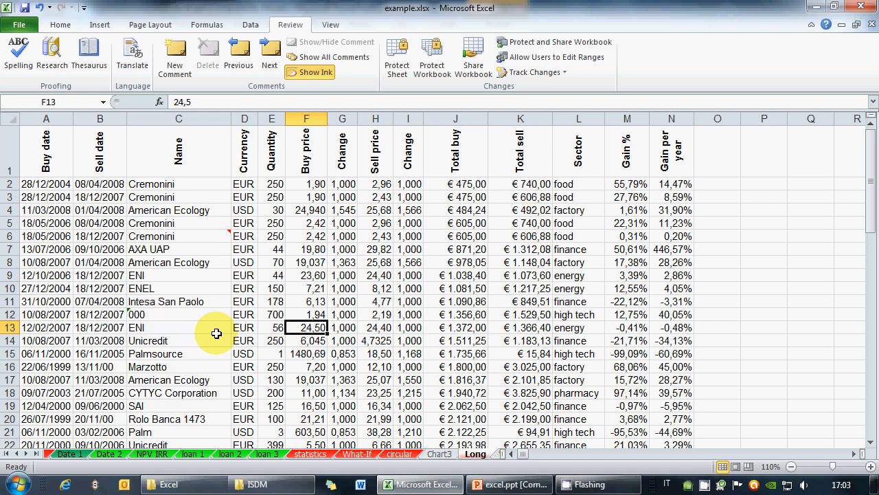
click(154, 315)
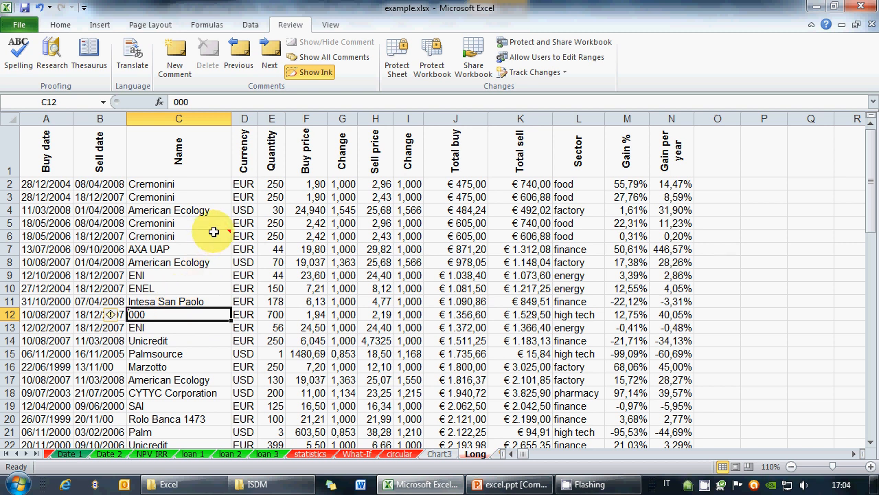
mouse_move(212, 233)
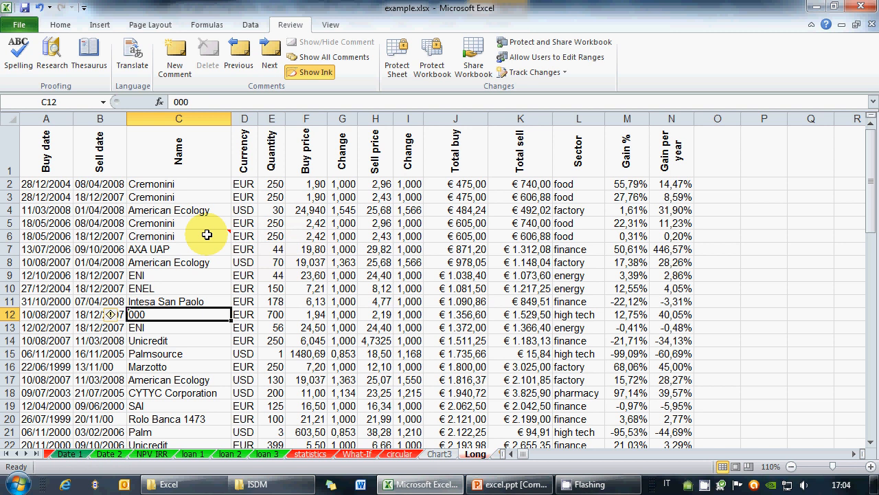
Step: Delete the 'bla bla bla bla' comment from cell C6 using its right-click menu
click(202, 236)
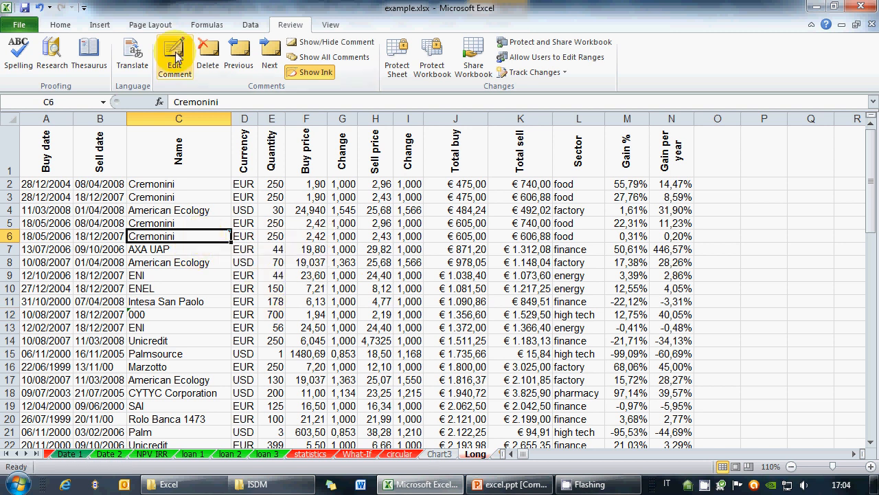
right_click(197, 239)
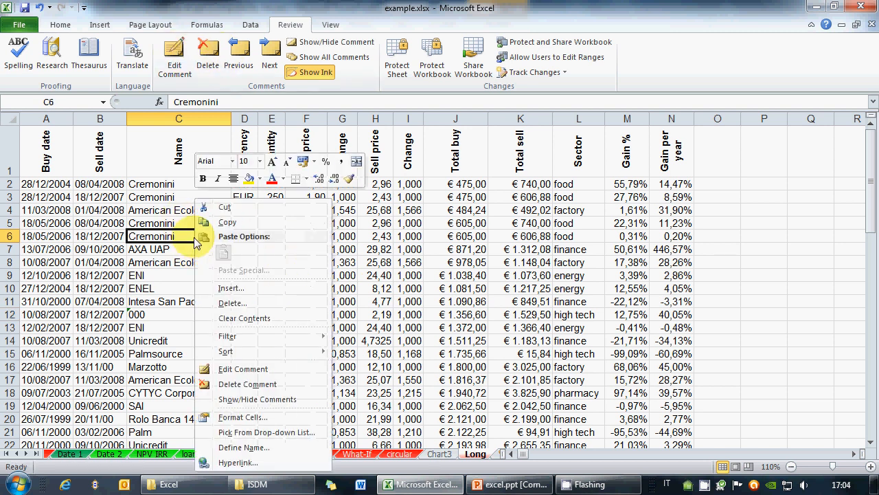
click(266, 385)
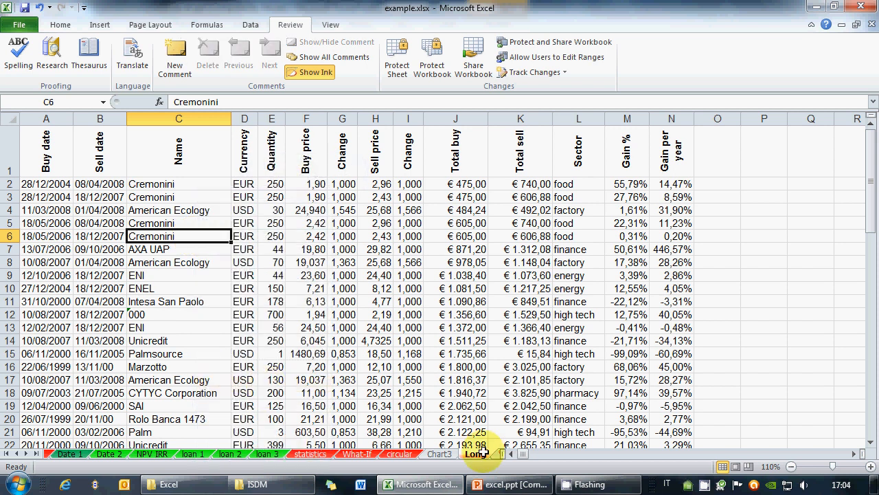
right_click(704, 485)
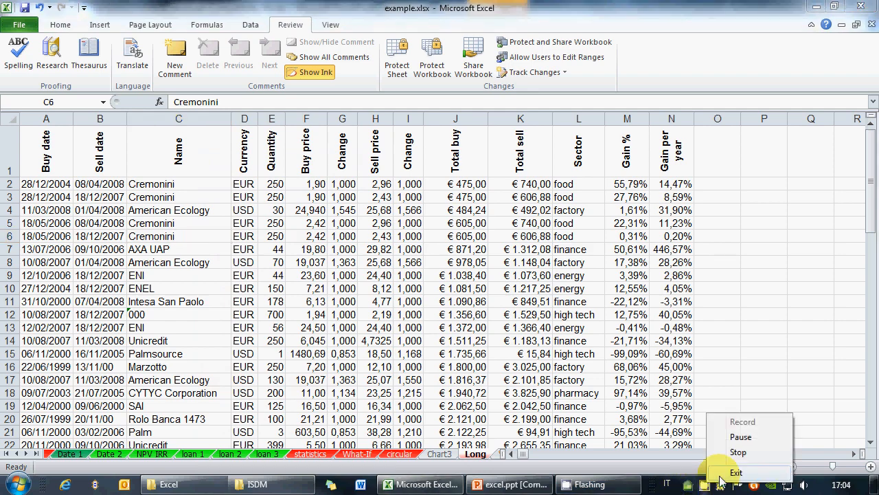
Step: Show PowerPoint slide 25 on lists and hyperlinks, then switch back to example.xlsx in Excel
click(732, 453)
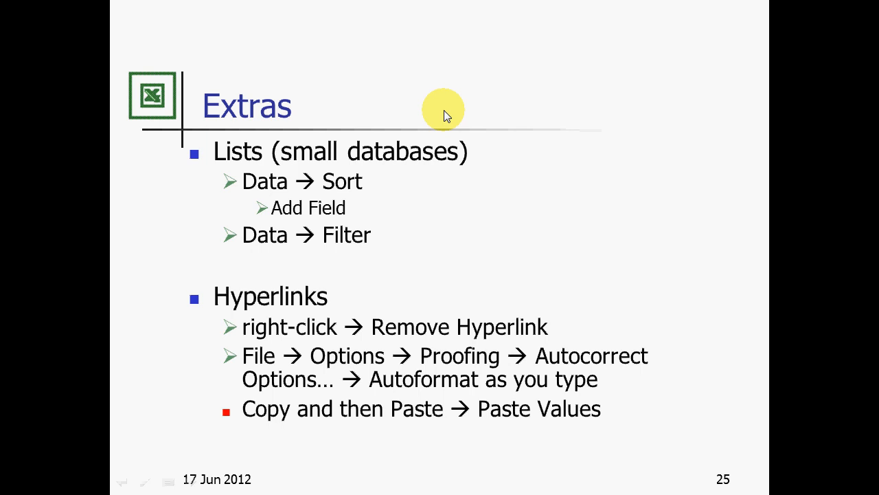
key(alt+Tab)
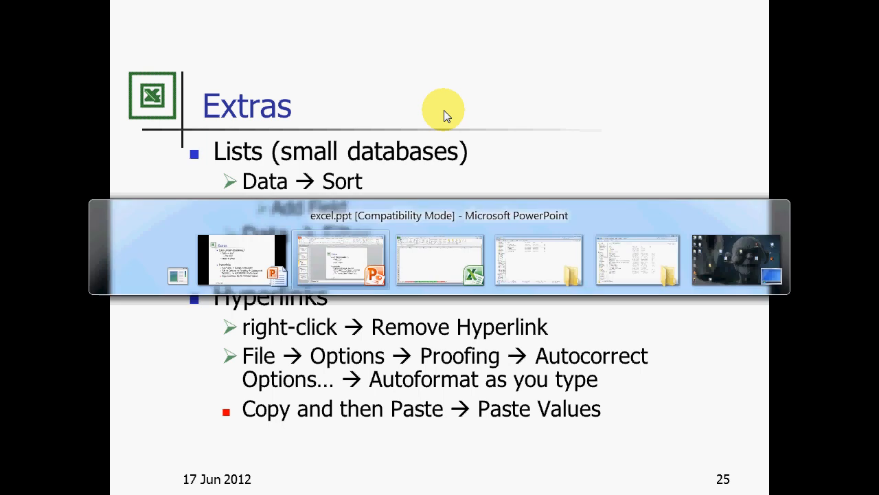
key(alt+Tab)
key(alt+Tab)
key(alt+Tab)
key(alt+Tab)
key(alt+Tab)
key(alt+Tab)
key(alt+Tab)
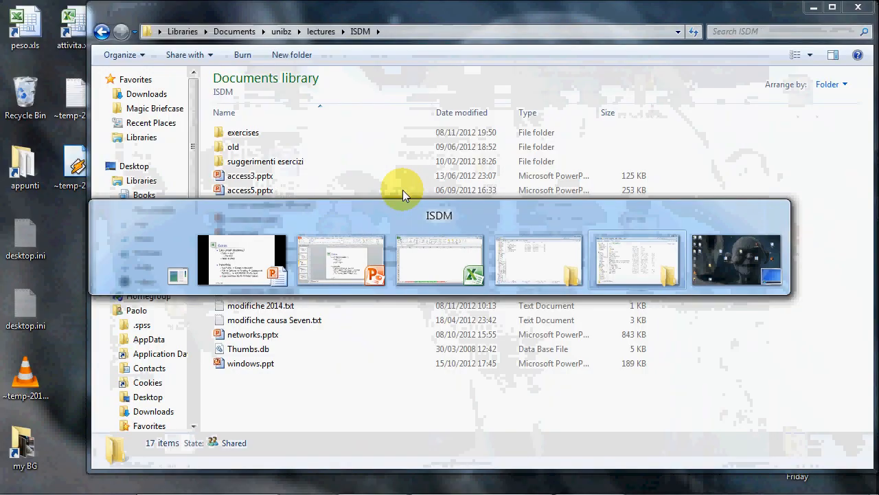
key(alt+Tab)
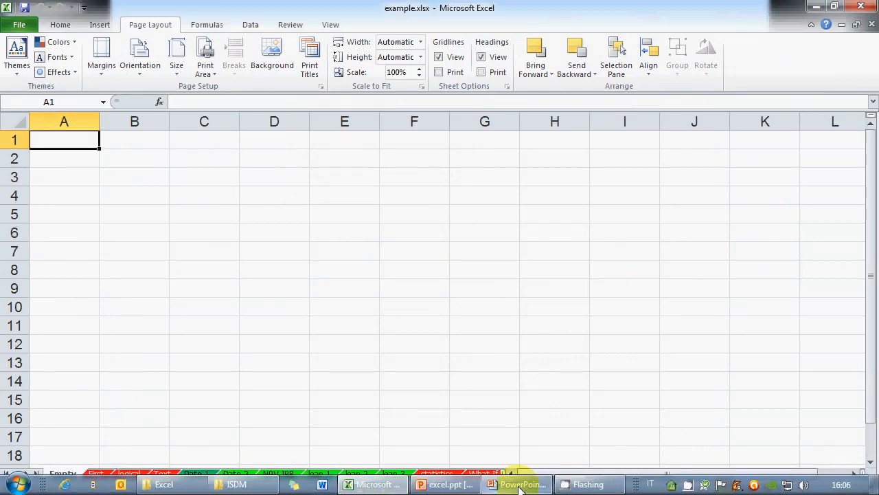
click(517, 485)
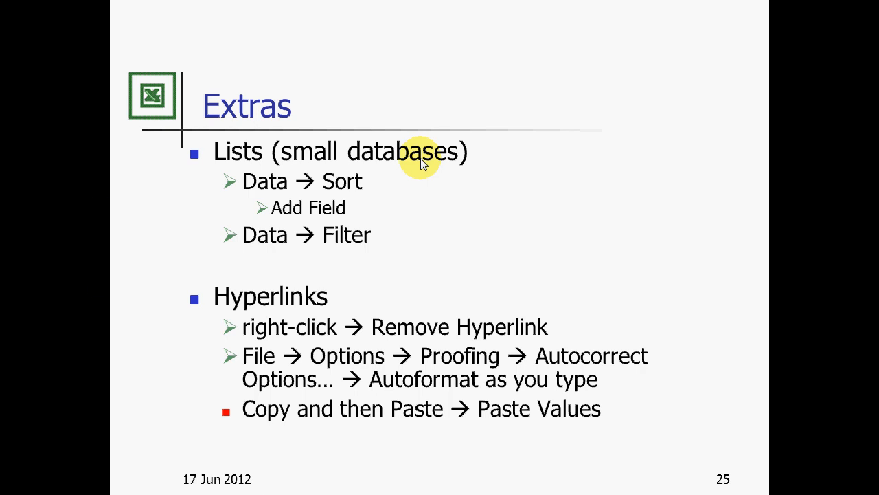
key(alt+Tab)
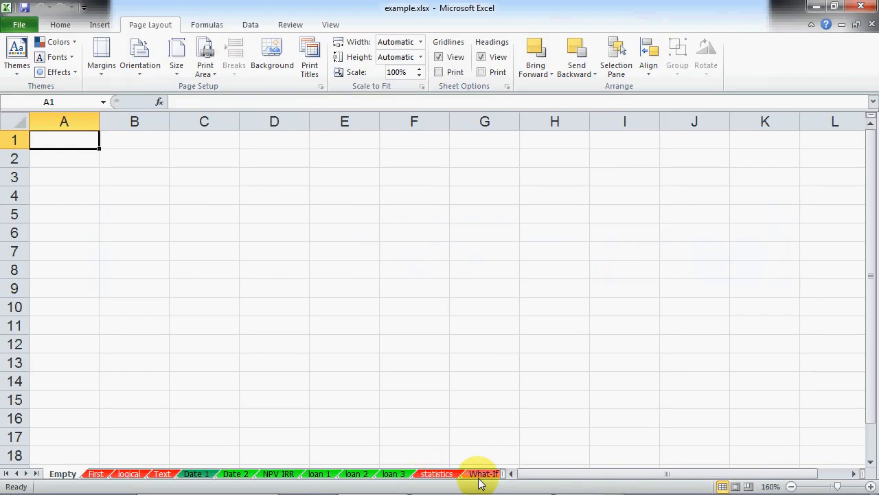
click(481, 474)
Step: On the Long sheet, select the stock table's header row A1:N1 and its data rows
click(485, 474)
click(496, 474)
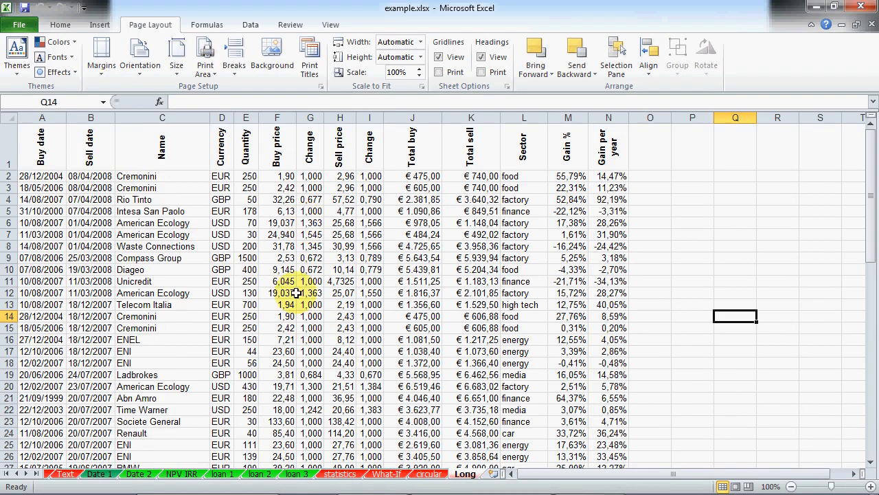
mouse_move(514, 474)
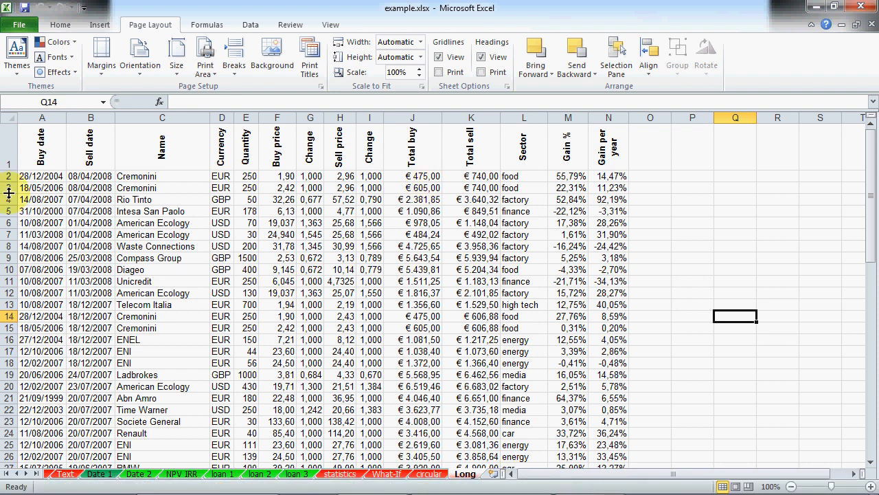
drag(41, 146, 608, 142)
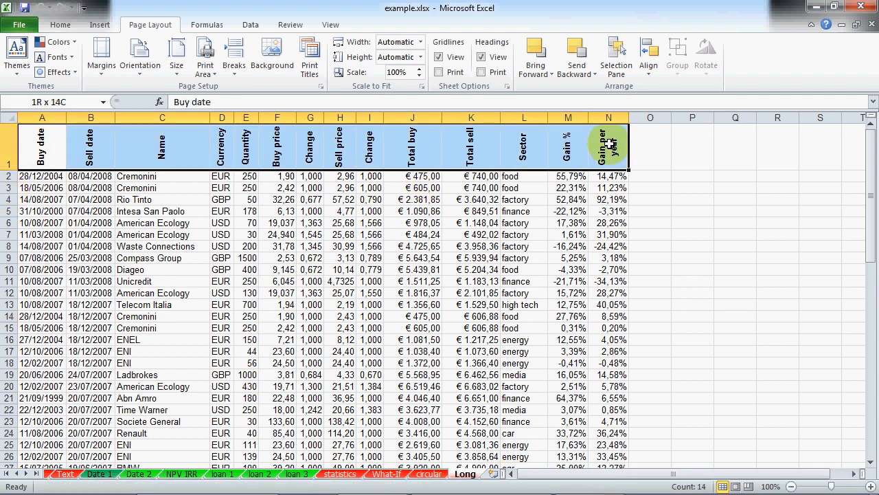
drag(34, 176, 608, 447)
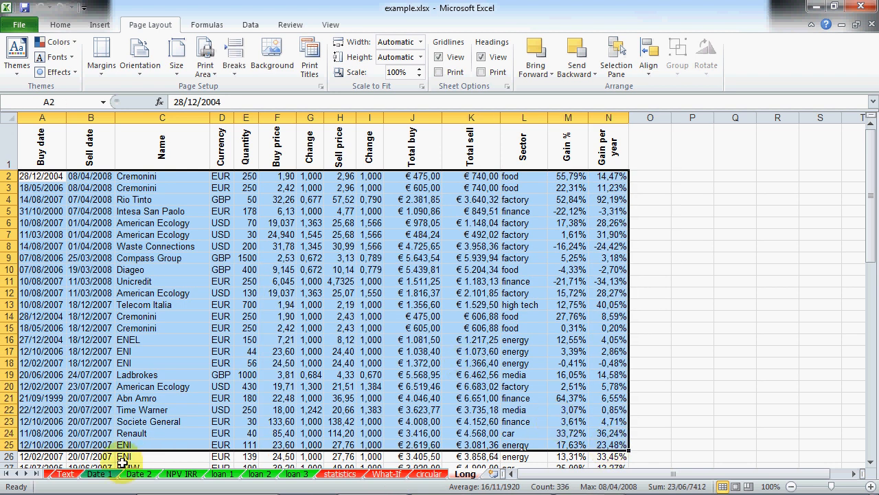
Step: On the First sheet, select the header row A1:E1 and the data block beneath it
click(6, 473)
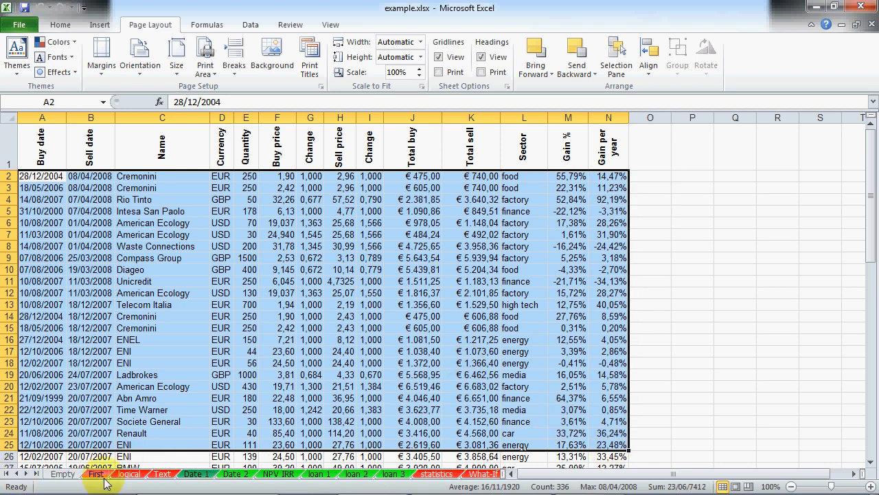
click(103, 474)
scroll(218, 410, down, 5)
scroll(210, 414, up, 5)
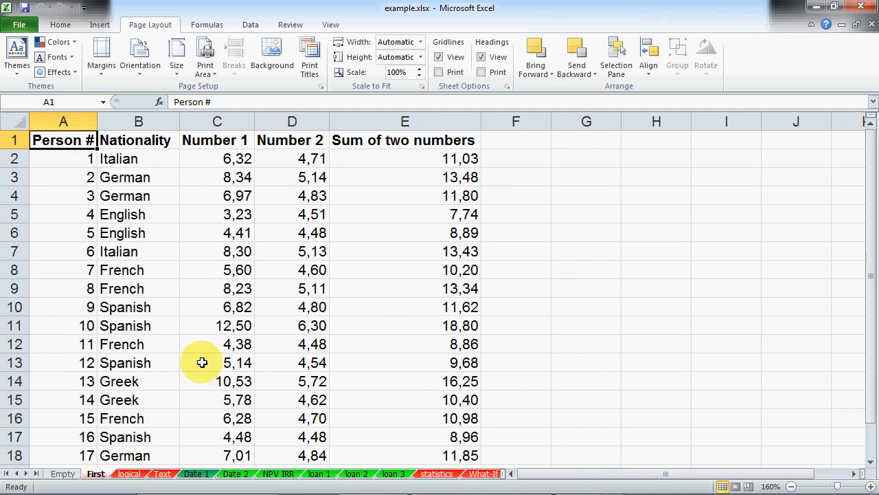
drag(60, 140, 469, 123)
drag(81, 162, 340, 402)
Step: On the logical sheet, look at the Transport cost lookup and select the product table A1:F16
click(127, 474)
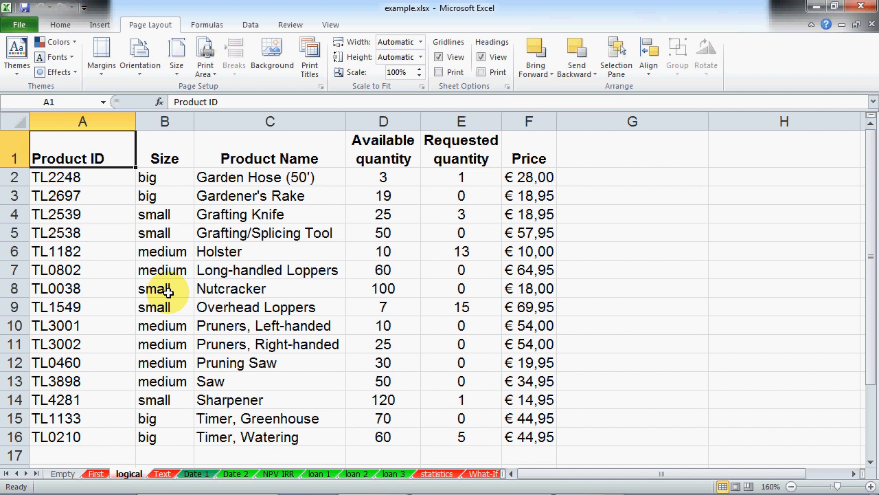
scroll(168, 292, down, 3)
drag(76, 289, 176, 344)
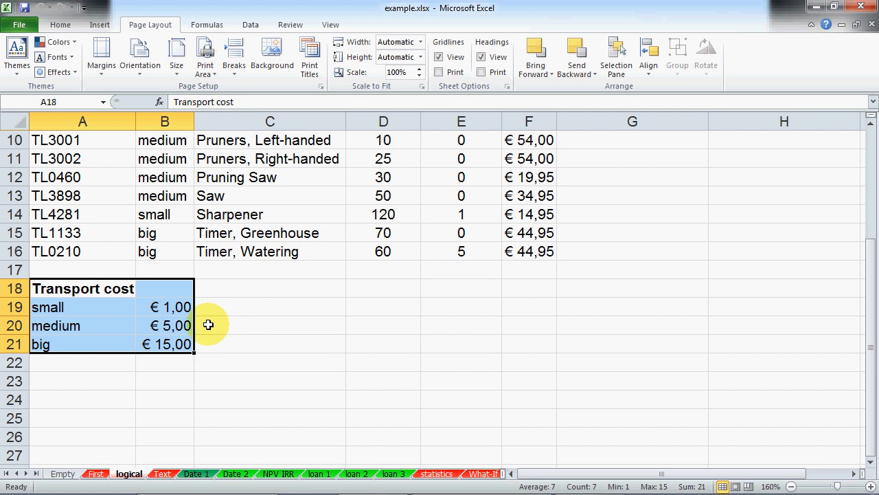
scroll(208, 324, up, 1)
scroll(208, 324, up, 2)
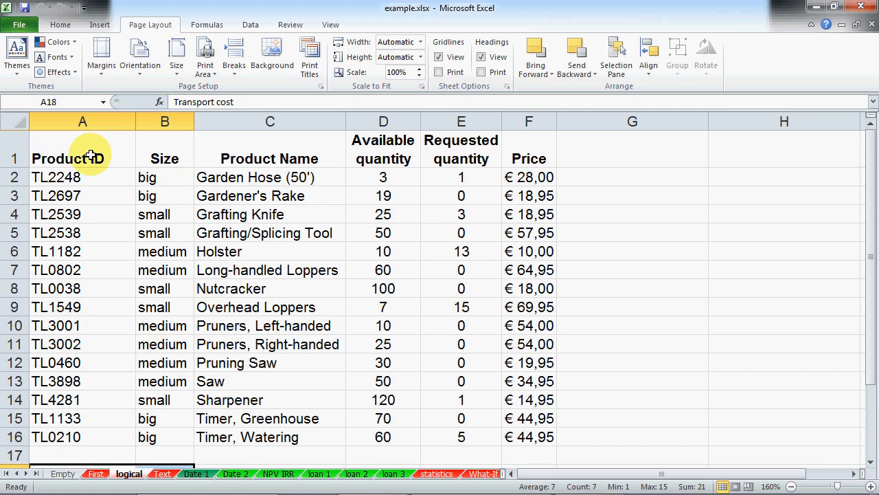
drag(92, 154, 527, 435)
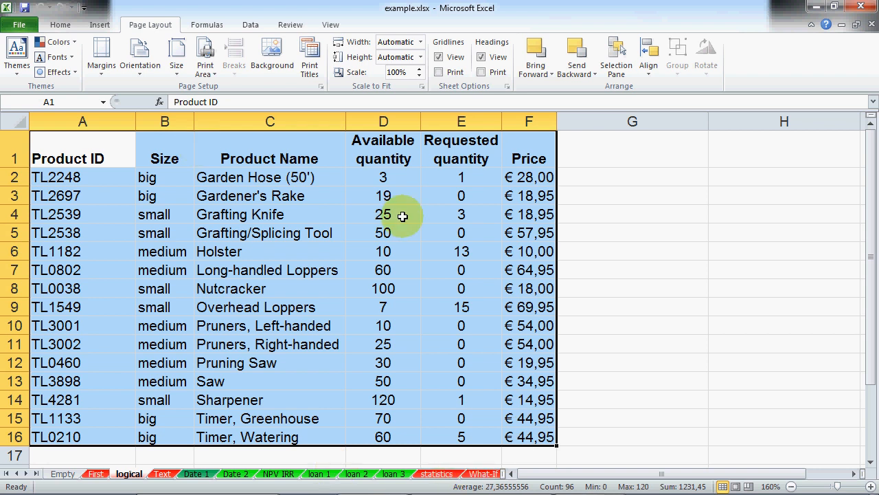
Step: Move back through the What-If and circular tabs to the Long sheet
click(478, 475)
click(488, 476)
click(491, 477)
Step: Open the Sort dialog for the stock table and toggle the first-row-as-headers option
click(285, 274)
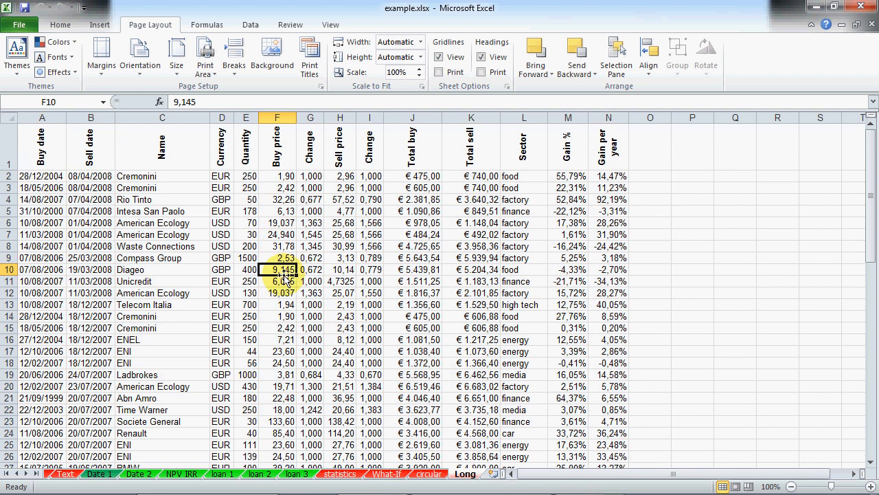
click(110, 176)
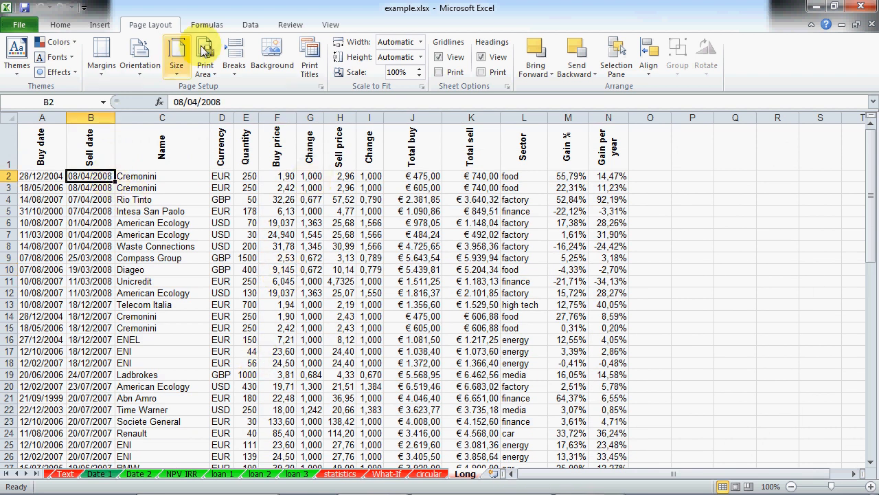
click(252, 28)
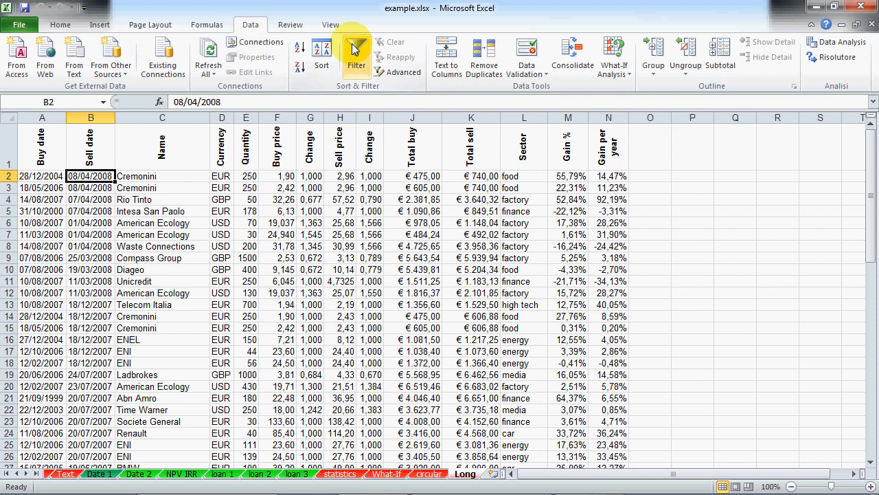
click(317, 57)
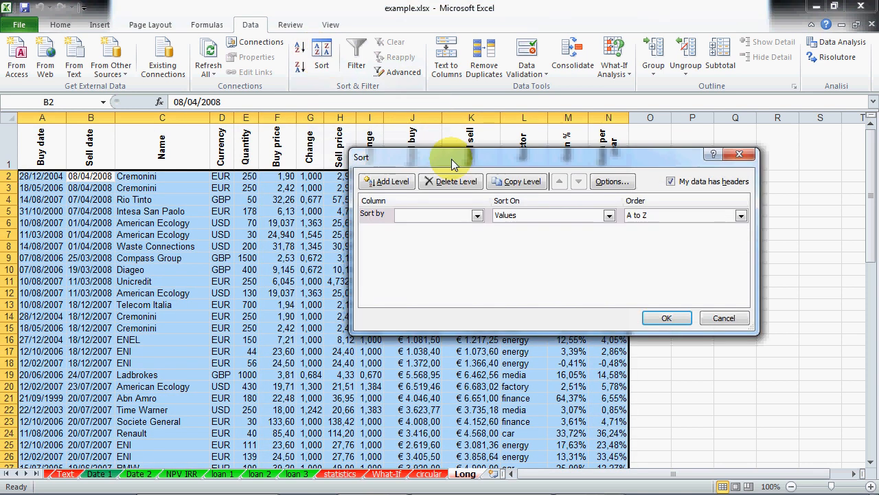
drag(448, 159, 356, 217)
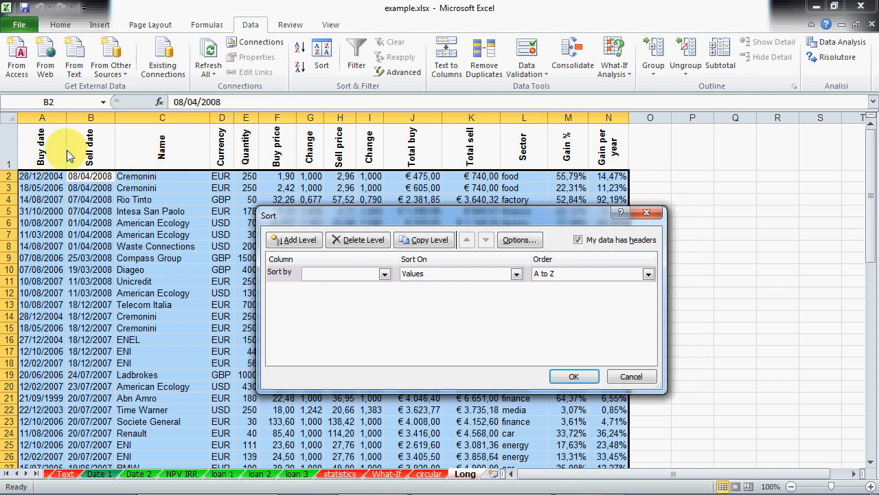
click(578, 239)
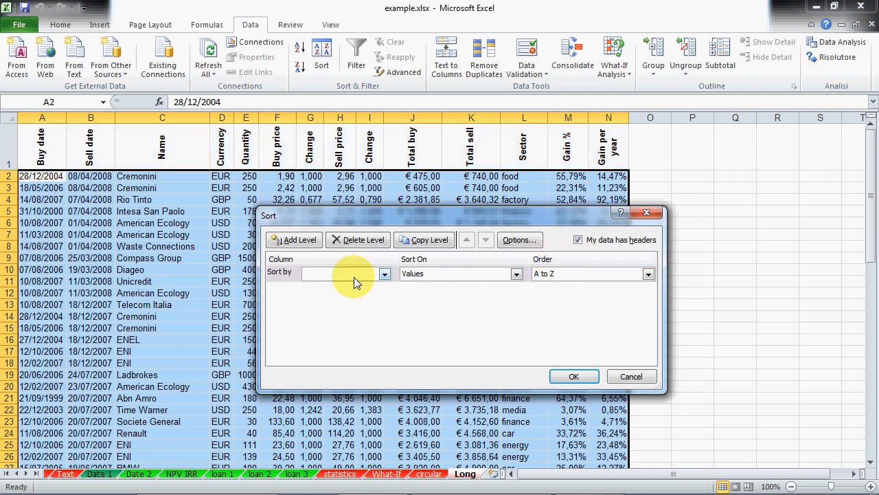
Step: Sort by Quantity on cell values, smallest to largest, and apply it
click(382, 273)
mouse_move(383, 303)
mouse_down()
mouse_move(387, 313)
mouse_move(391, 297)
mouse_up()
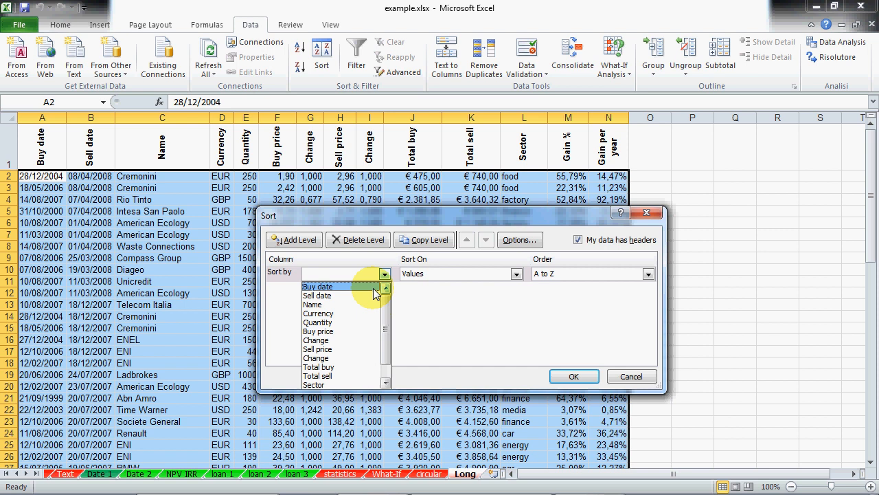
click(357, 322)
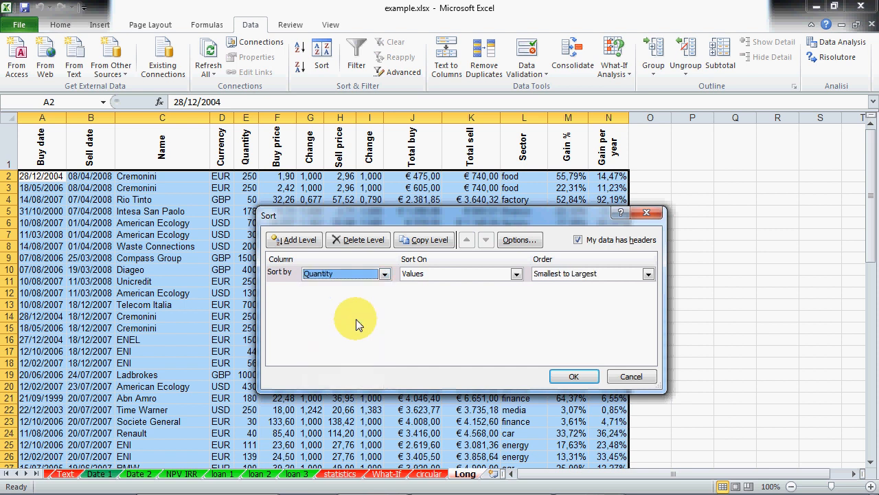
click(434, 274)
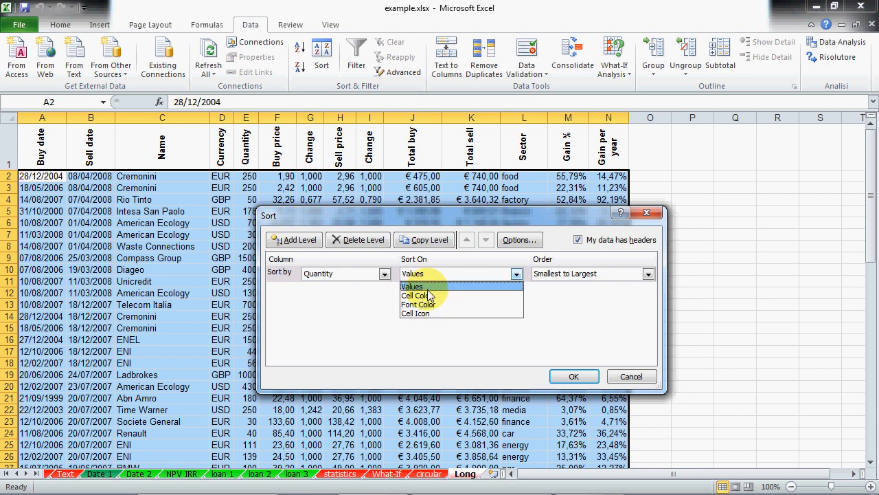
click(426, 286)
click(573, 276)
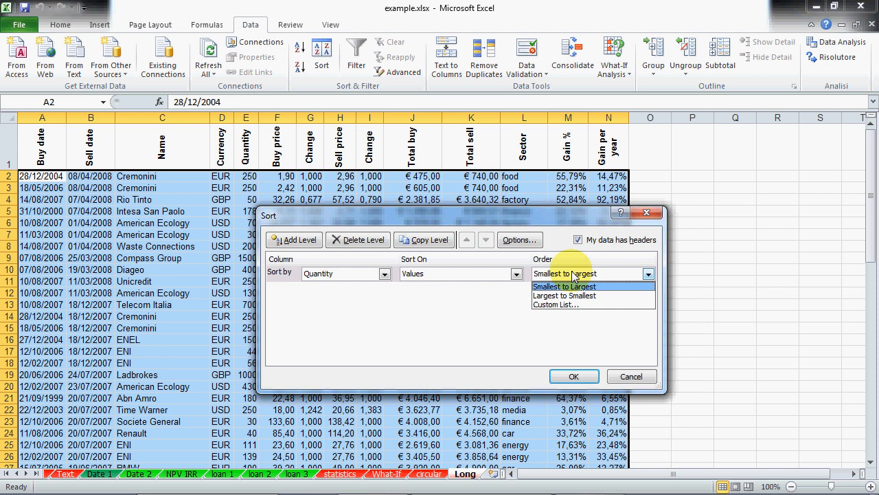
click(577, 287)
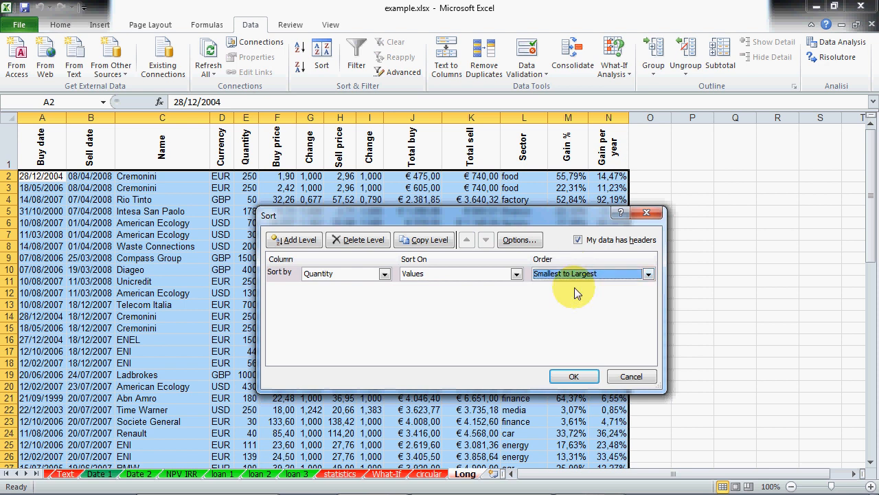
click(576, 378)
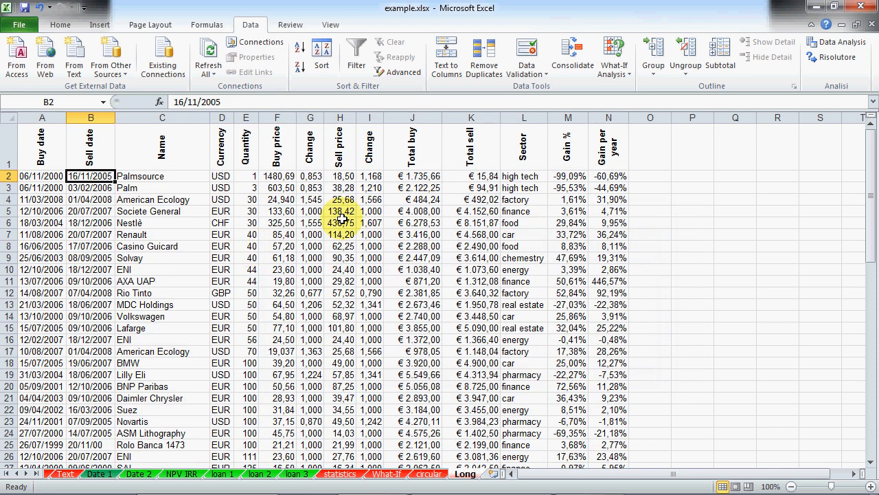
click(251, 178)
scroll(275, 241, down, 10)
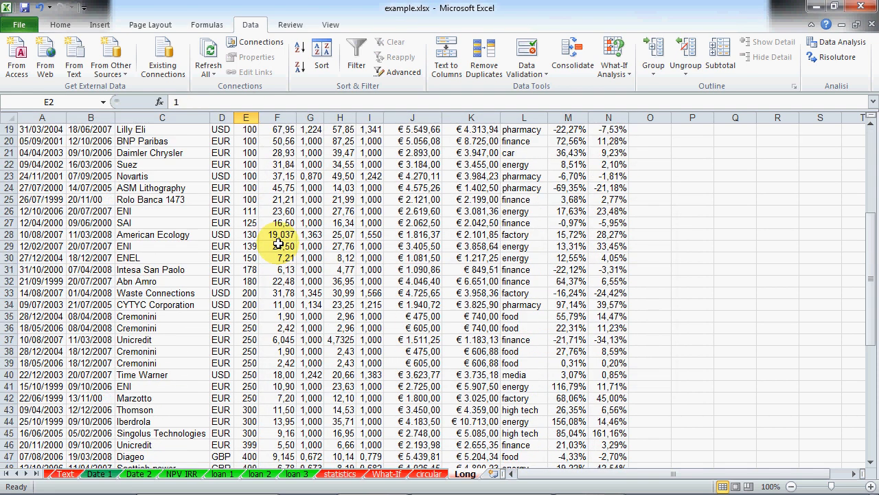
scroll(279, 263, down, 8)
click(248, 316)
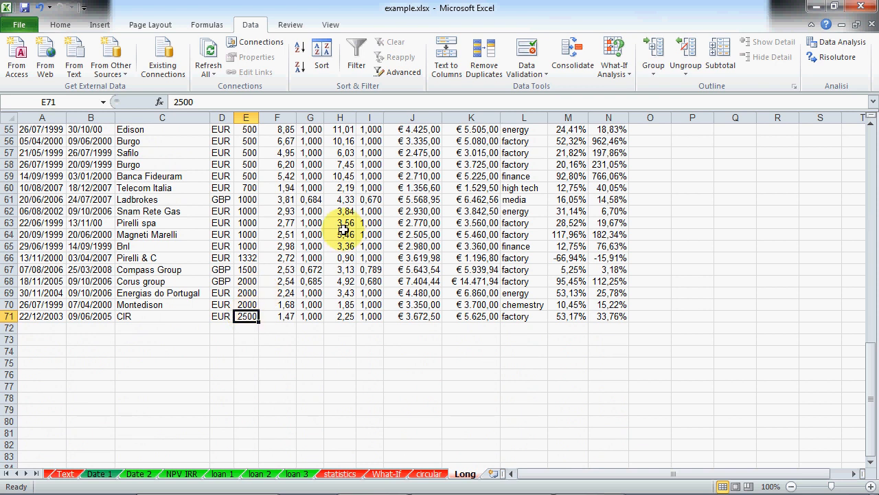
scroll(344, 230, up, 18)
click(165, 211)
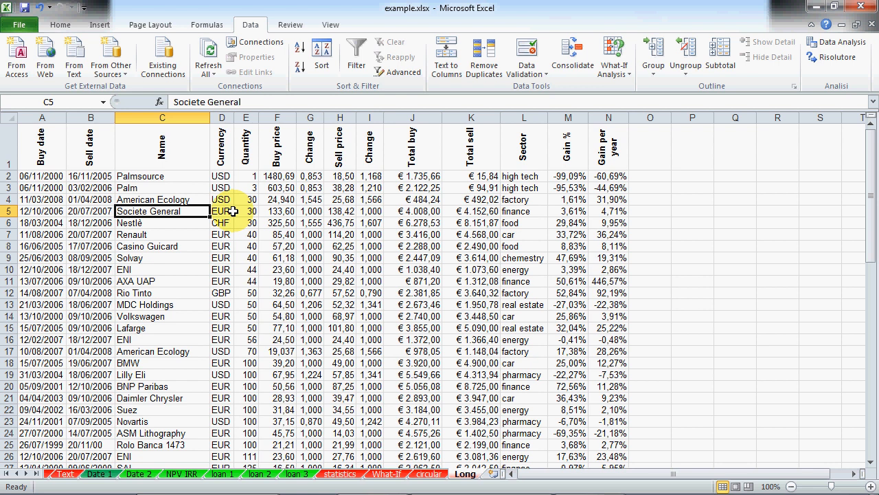
click(321, 56)
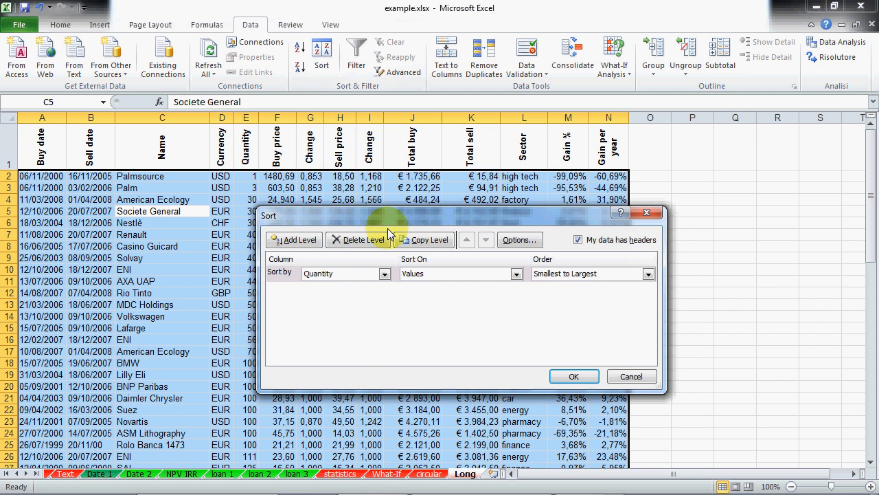
Step: Set sort levels Currency, then Buy date, then Sell date, apply them, and select CHF in D2
drag(387, 218, 410, 173)
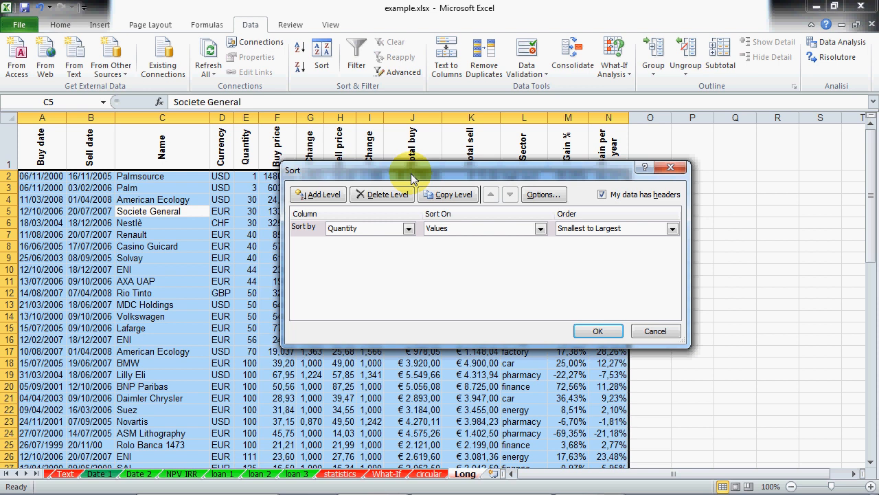
click(408, 228)
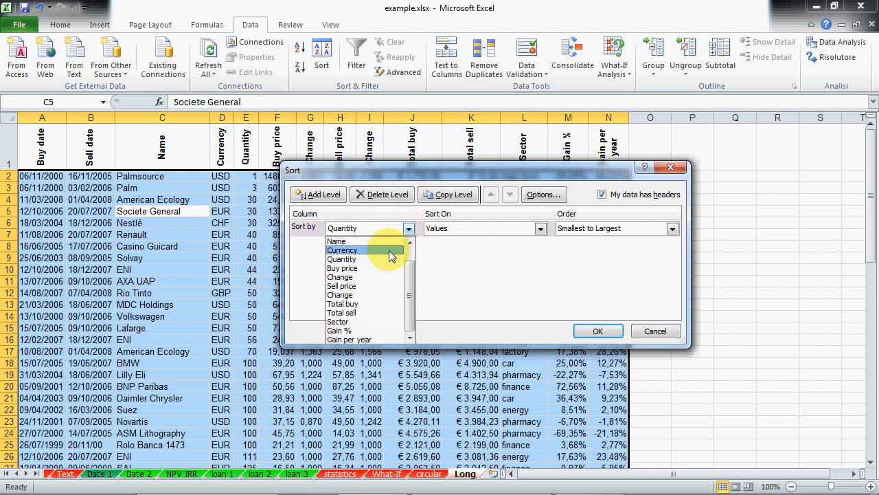
click(391, 251)
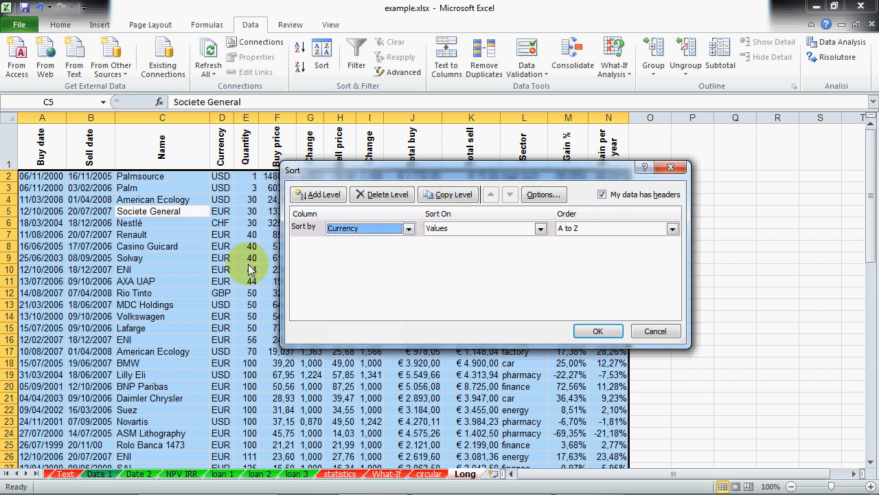
click(332, 196)
click(367, 249)
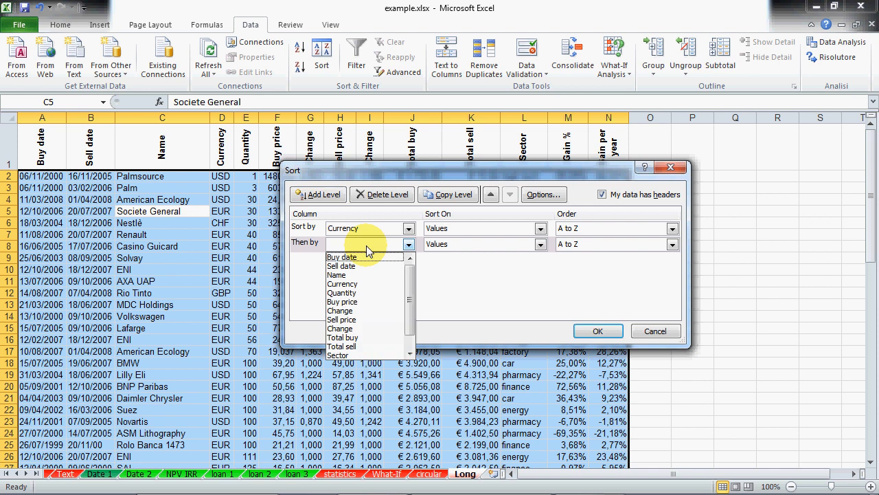
click(368, 257)
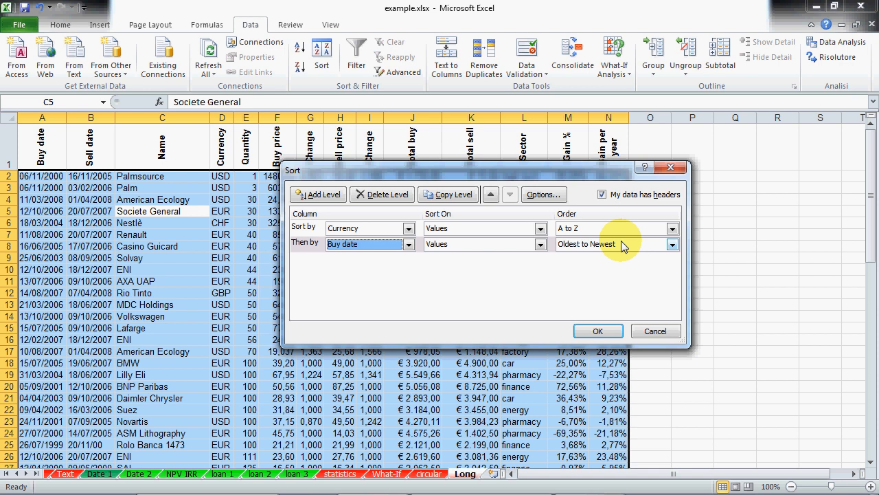
click(328, 196)
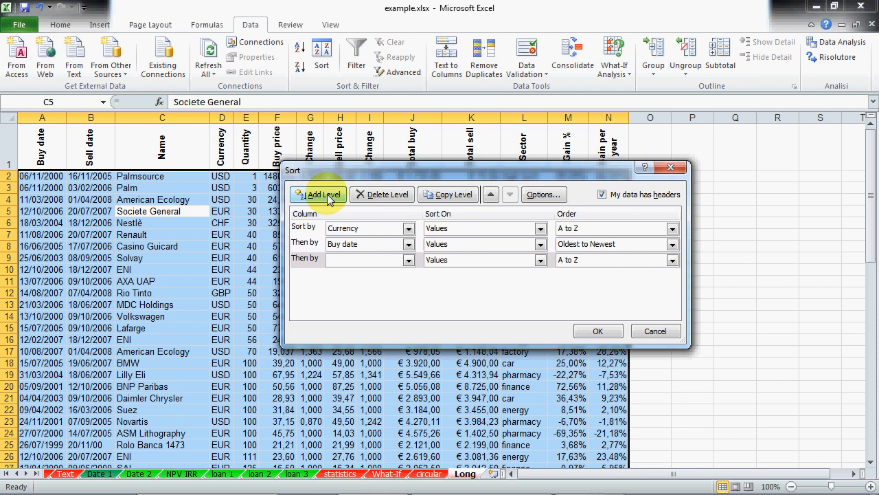
click(361, 260)
click(363, 282)
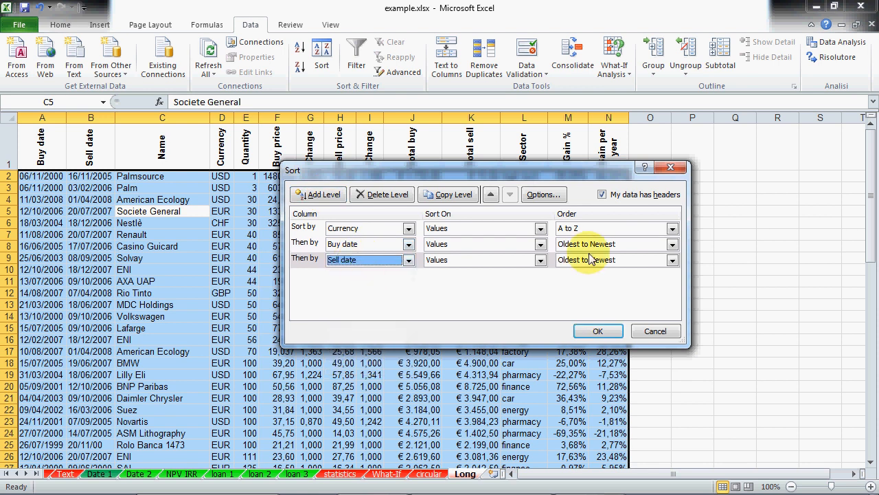
click(598, 331)
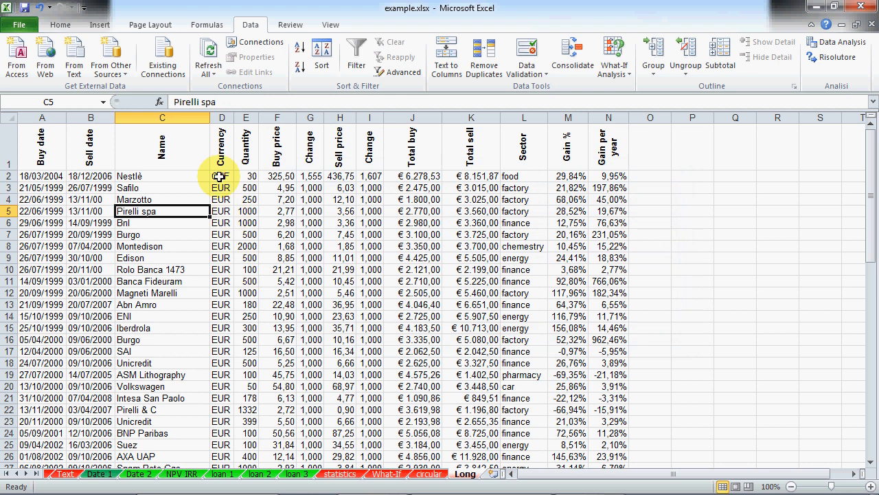
click(219, 177)
click(9, 175)
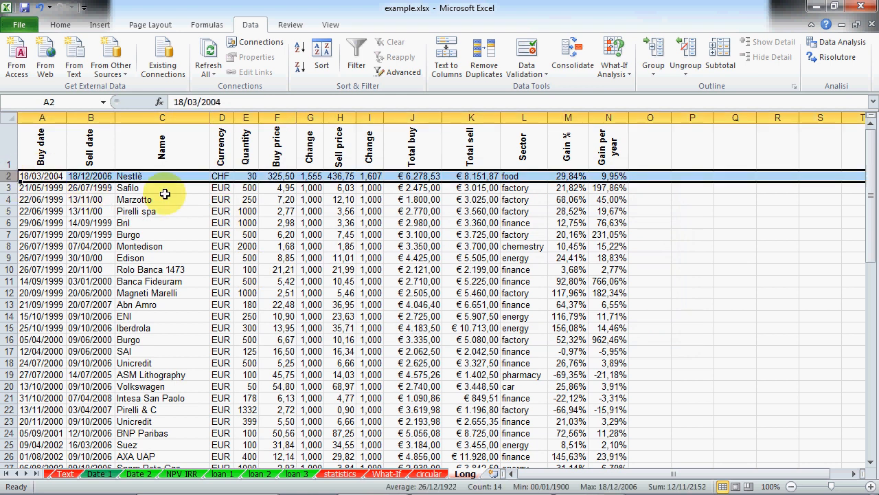
drag(9, 187, 41, 294)
scroll(165, 251, up, 2)
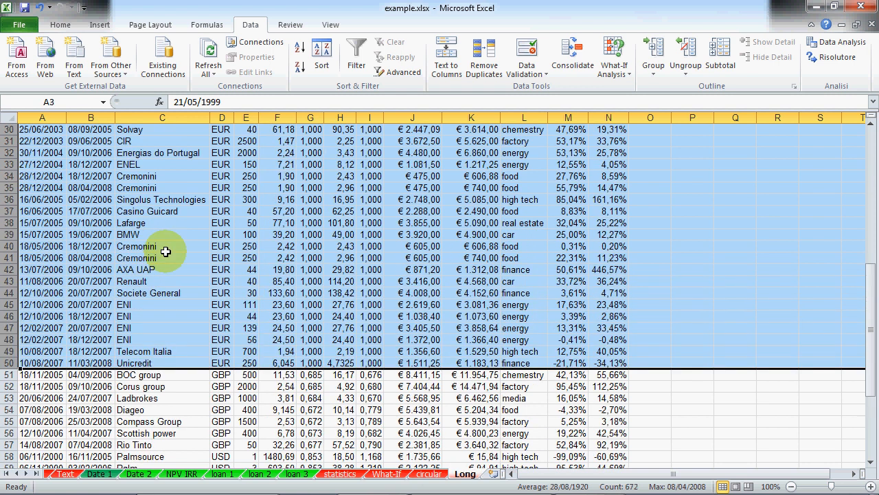
scroll(165, 252, up, 1)
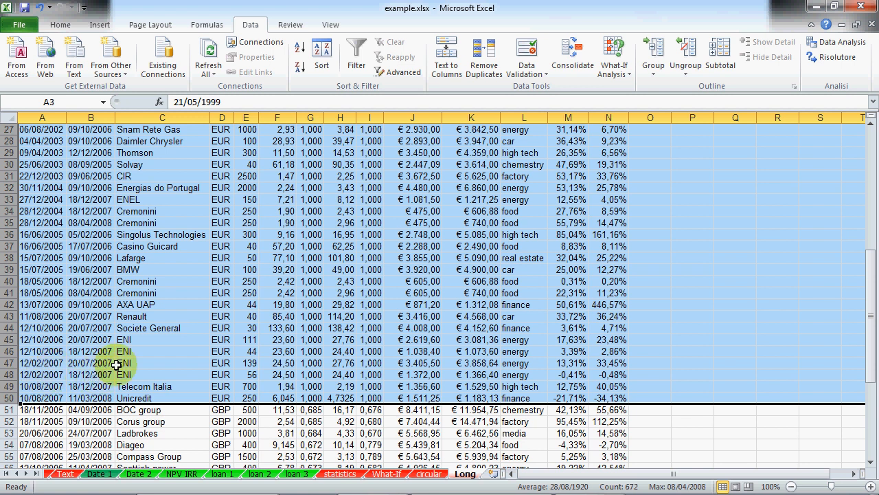
scroll(119, 364, down, 3)
scroll(119, 363, down, 3)
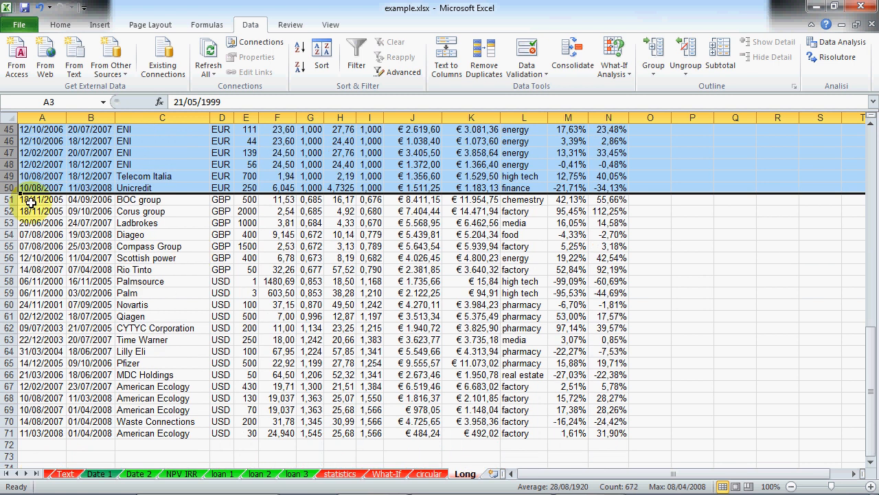
click(4, 199)
drag(4, 199, 10, 270)
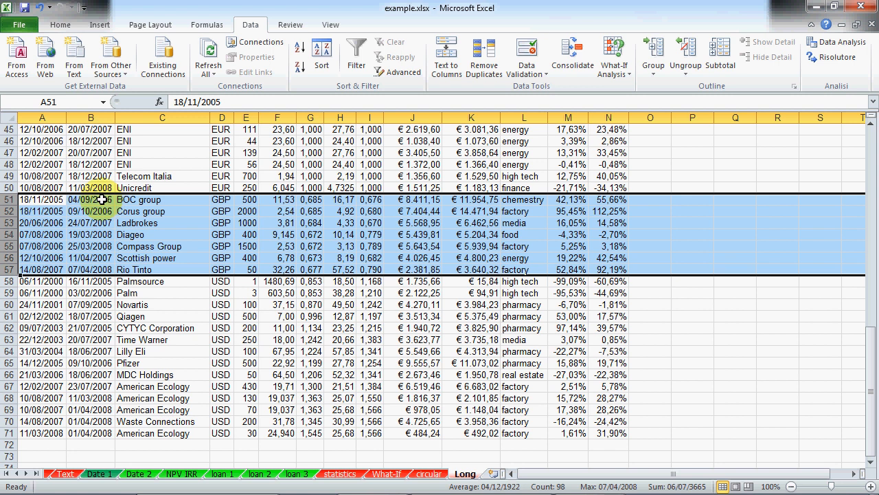
scroll(219, 220, up, 15)
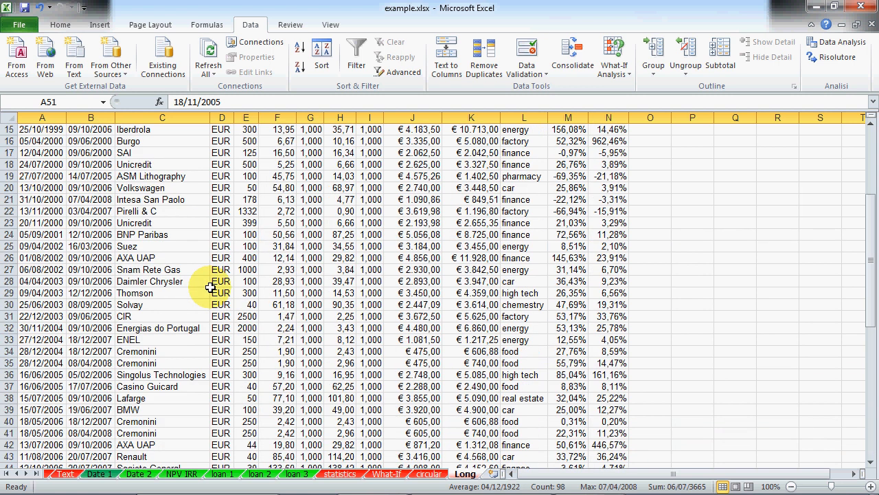
click(183, 248)
Step: Reopen Sort, remove the Buy date level, set Sell date oldest to newest, then cancel without sorting
click(321, 63)
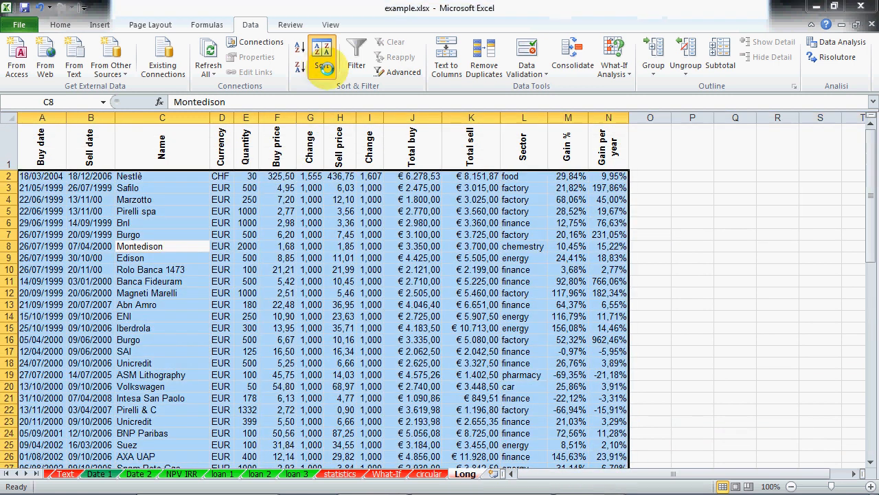
click(312, 249)
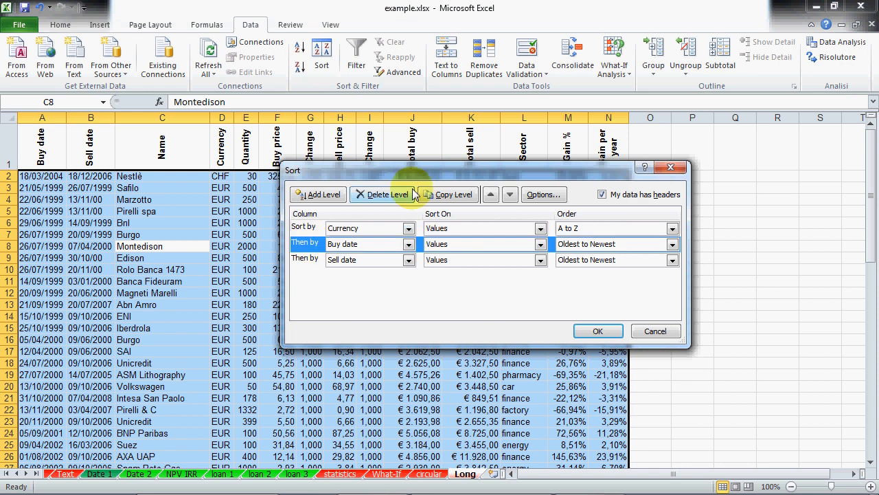
click(382, 197)
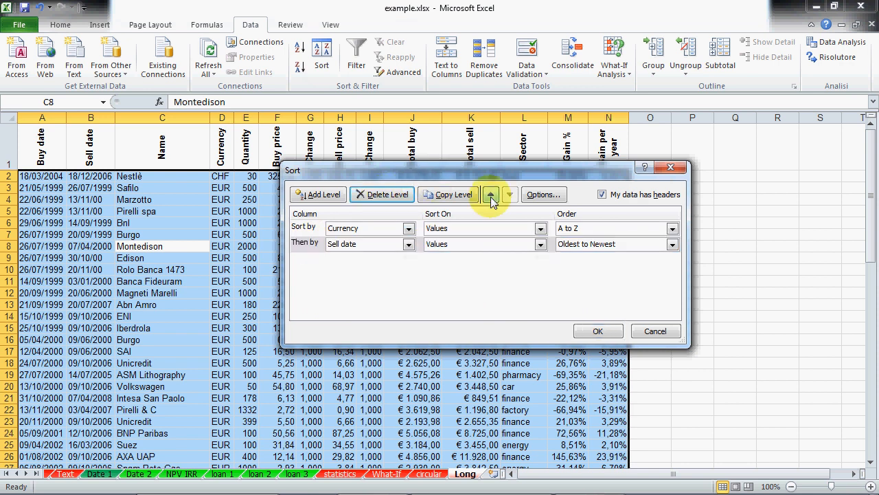
click(305, 243)
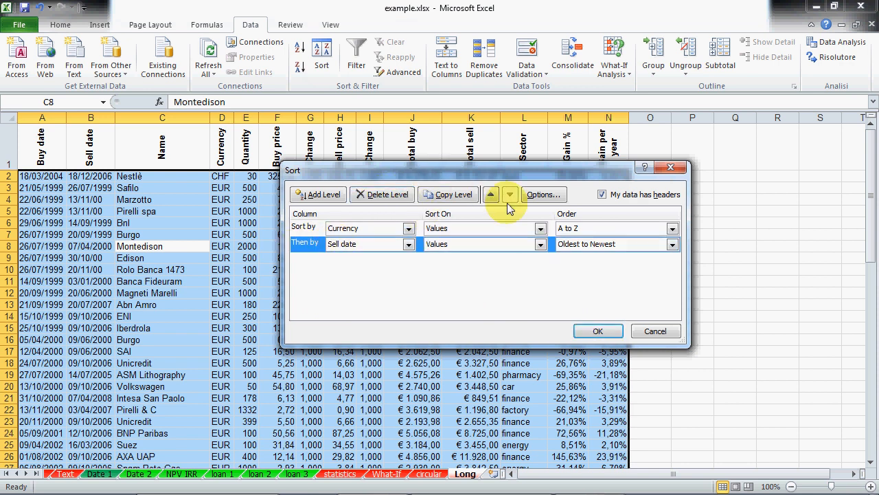
click(537, 195)
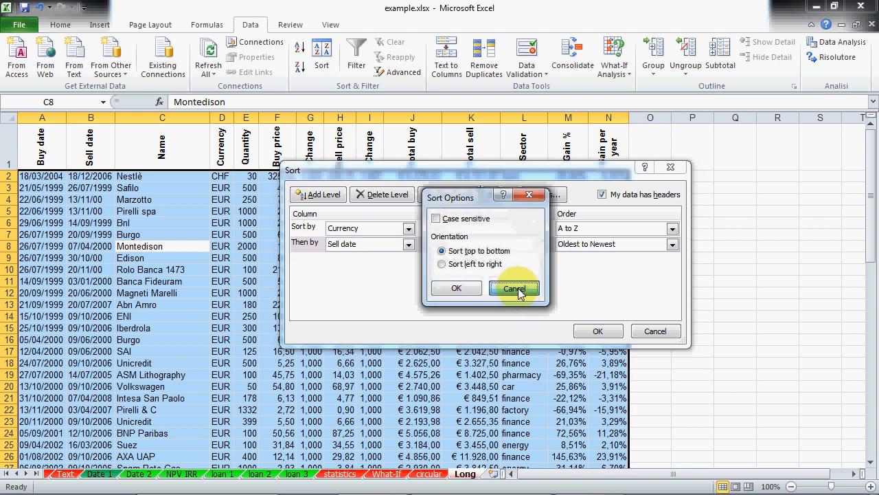
click(508, 284)
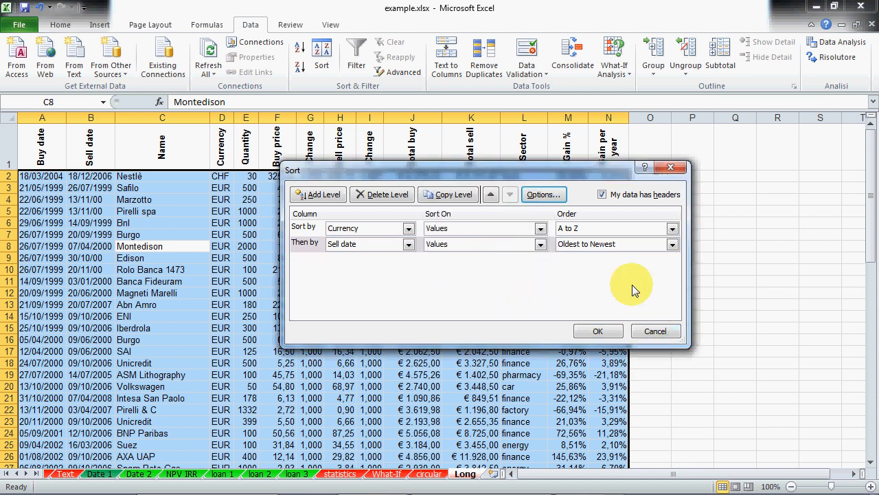
click(602, 246)
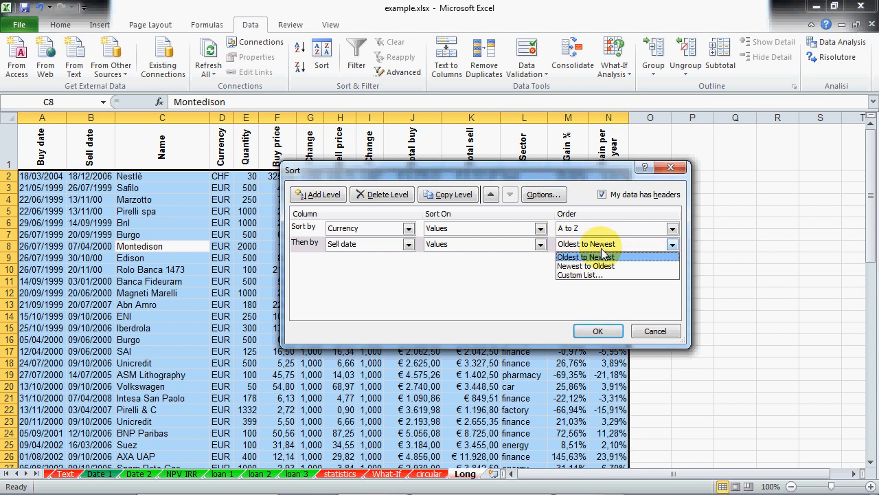
click(600, 256)
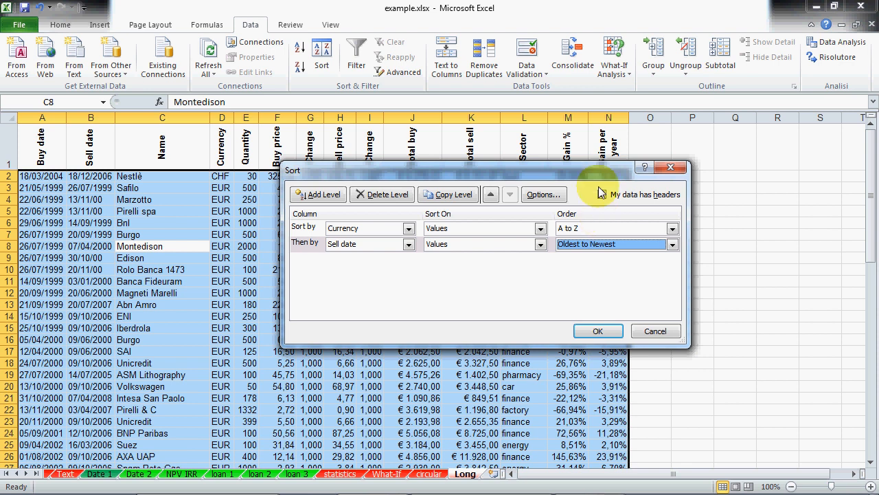
click(655, 332)
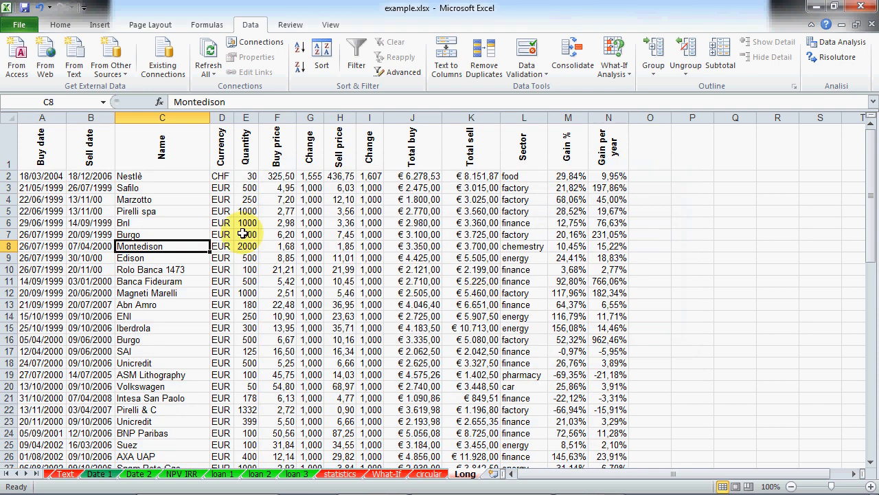
Step: Turn on AutoFilter for the trades table headers and open the Buy date dropdown
click(357, 54)
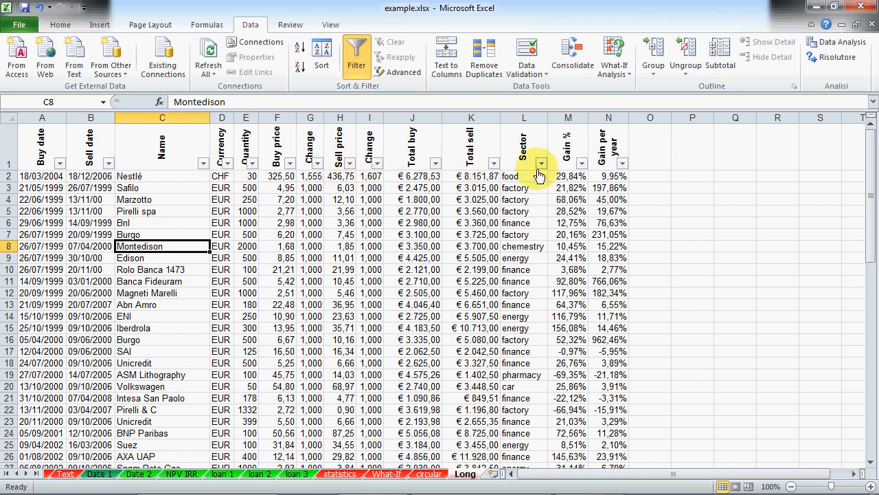
click(60, 164)
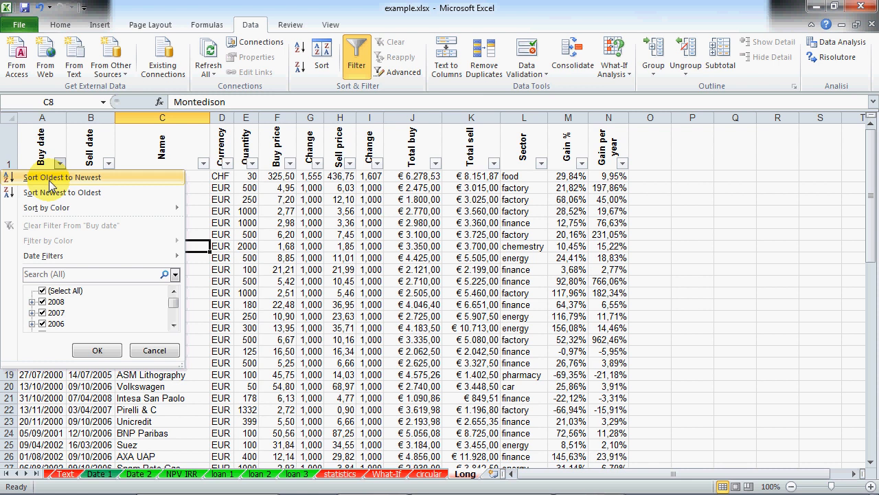
Step: Sort trades by Buy date oldest to newest and select the first dates and rows 3–4 to check
click(50, 179)
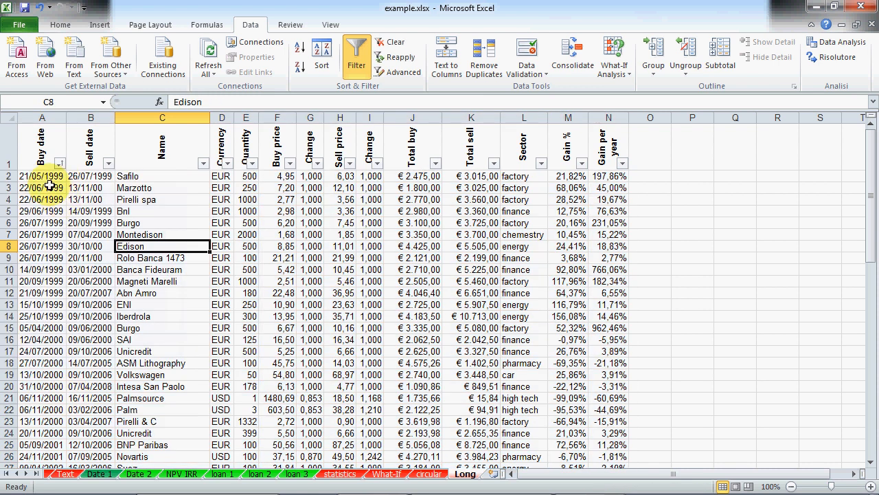
drag(48, 177, 63, 200)
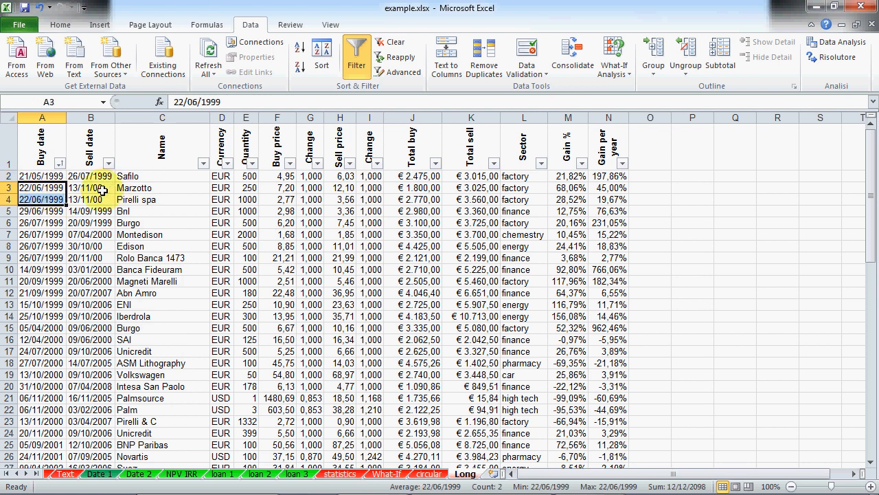
drag(9, 187, 4, 197)
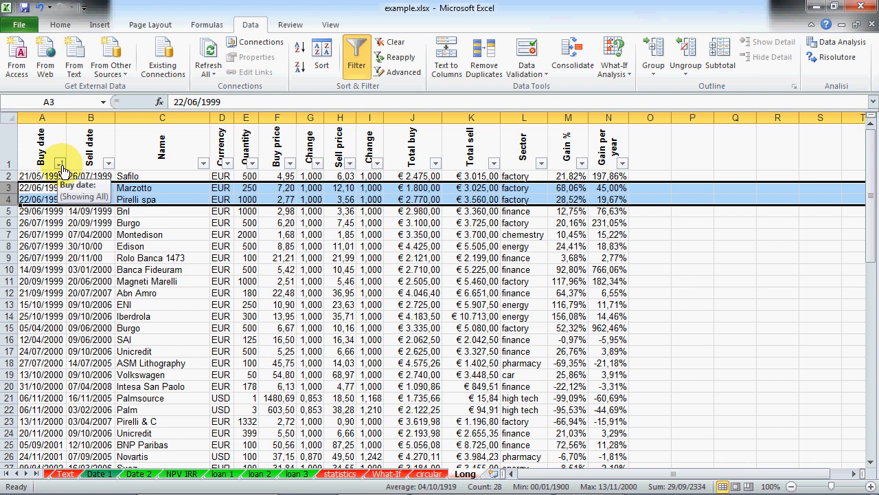
click(221, 223)
Step: Scroll through the sorted table and select rows 2 through 7 to inspect the order
scroll(187, 219, down, 9)
scroll(187, 220, up, 9)
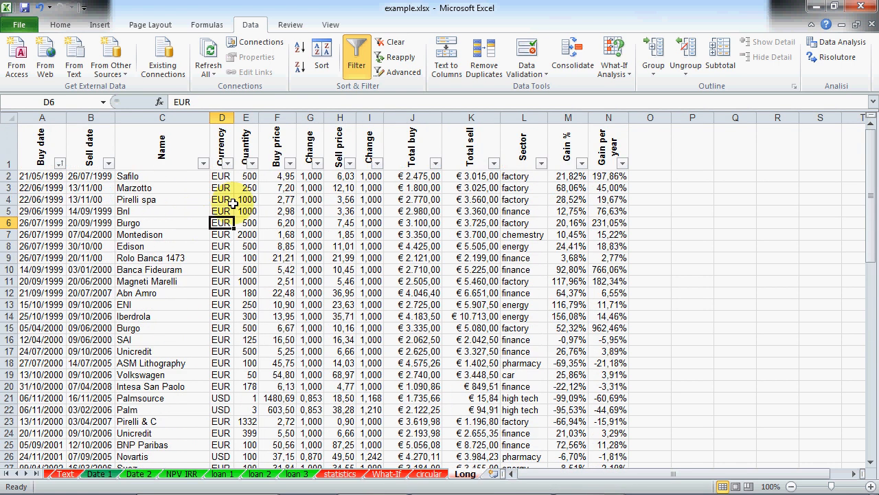
scroll(218, 227, down, 17)
scroll(217, 232, up, 5)
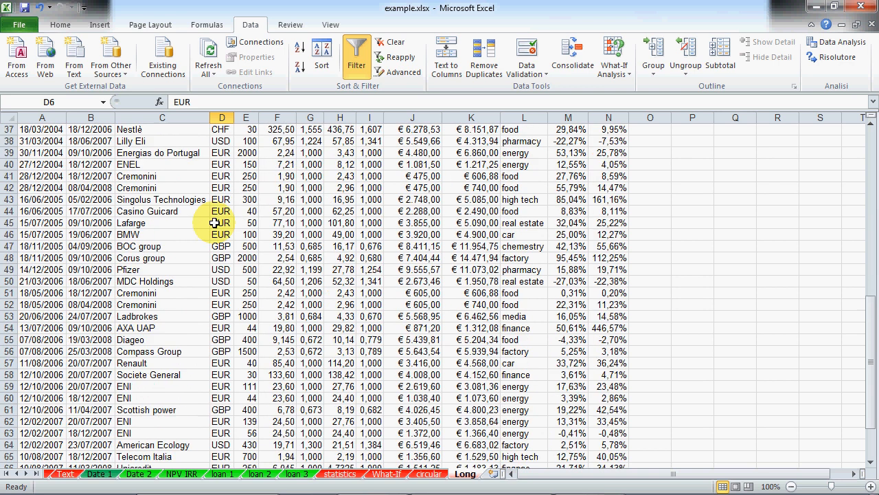
scroll(215, 223, up, 12)
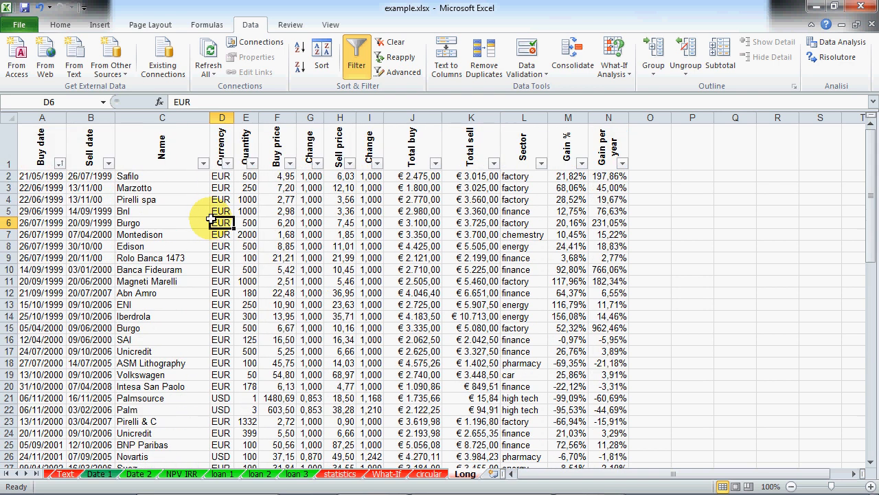
drag(9, 176, 21, 235)
click(247, 281)
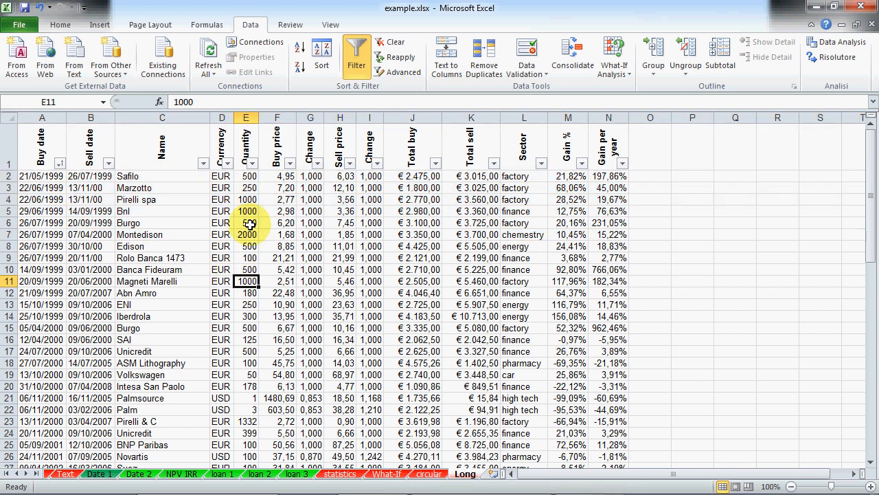
click(222, 188)
Step: Filter the Currency column to exclude EUR, keeping CHF, GBP and USD (22 of 70 trades)
click(228, 163)
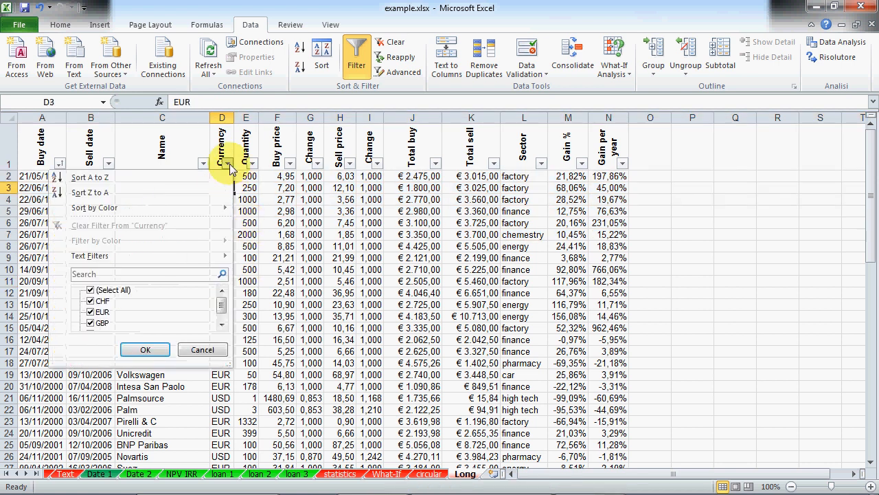
drag(229, 362, 246, 418)
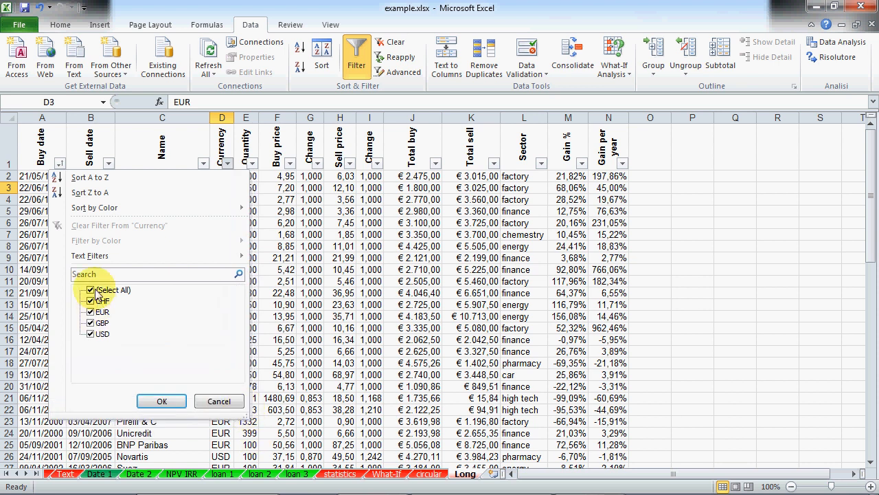
click(91, 311)
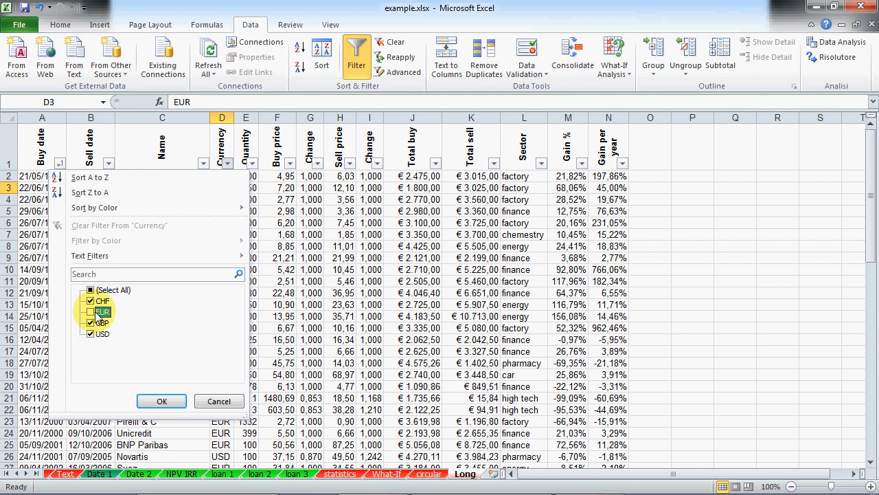
click(161, 402)
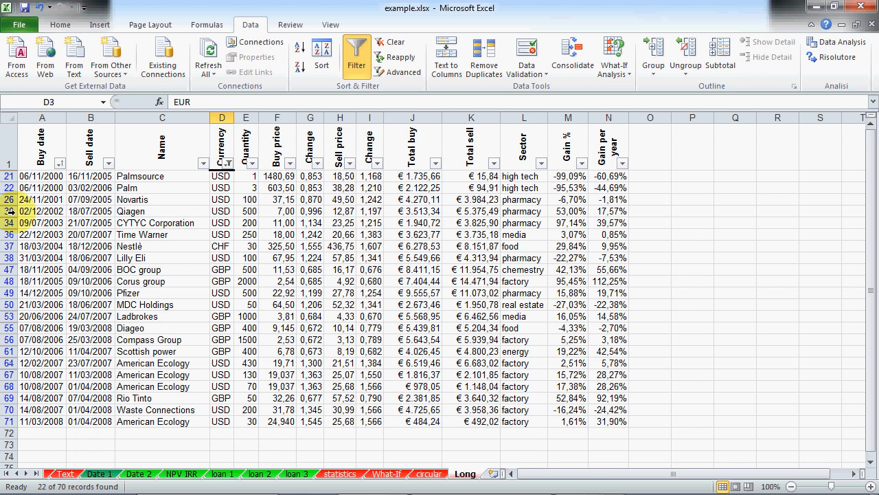
click(221, 200)
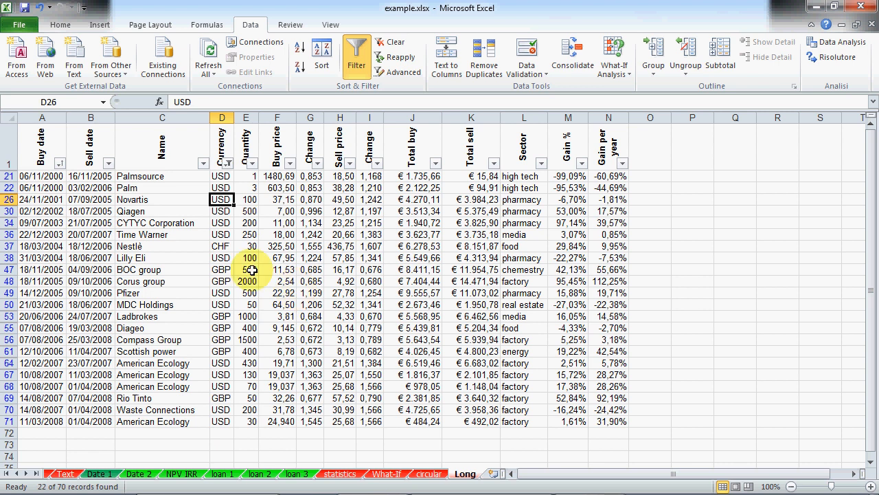
Step: Add a Buy date 'After' filter of 1/1/2007, narrowing the list to 6 of 70 trades
click(59, 163)
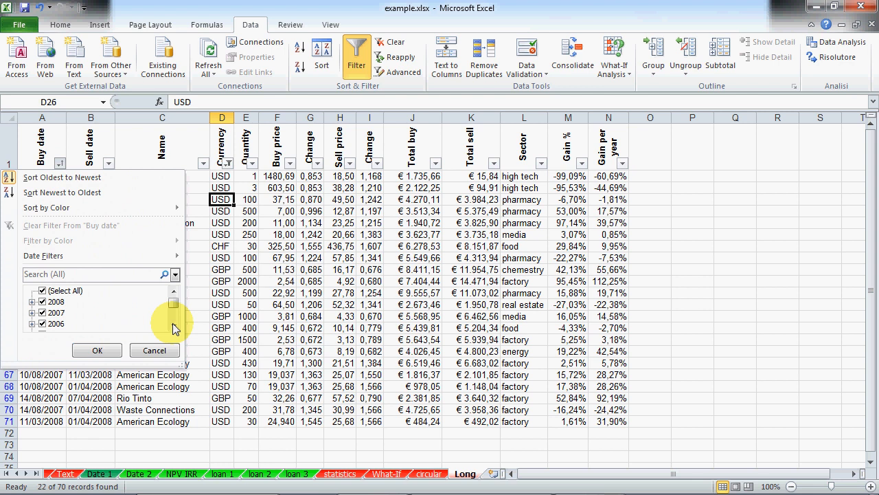
drag(183, 364, 233, 452)
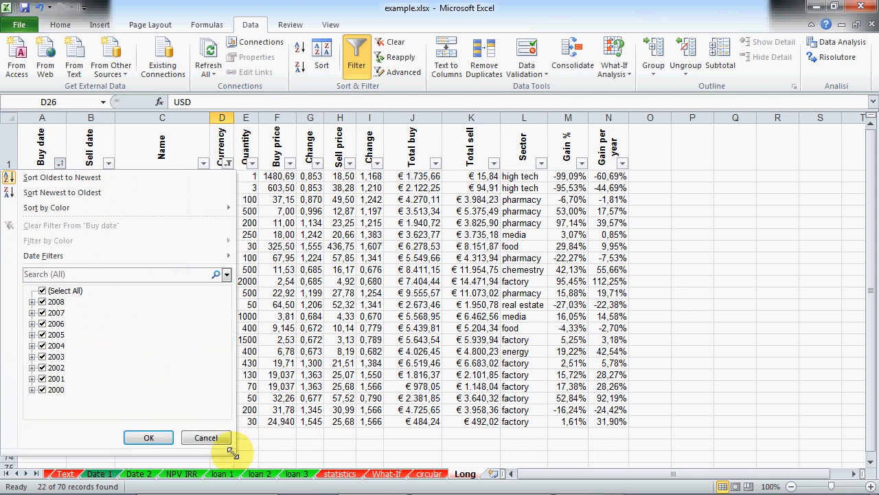
mouse_move(154, 259)
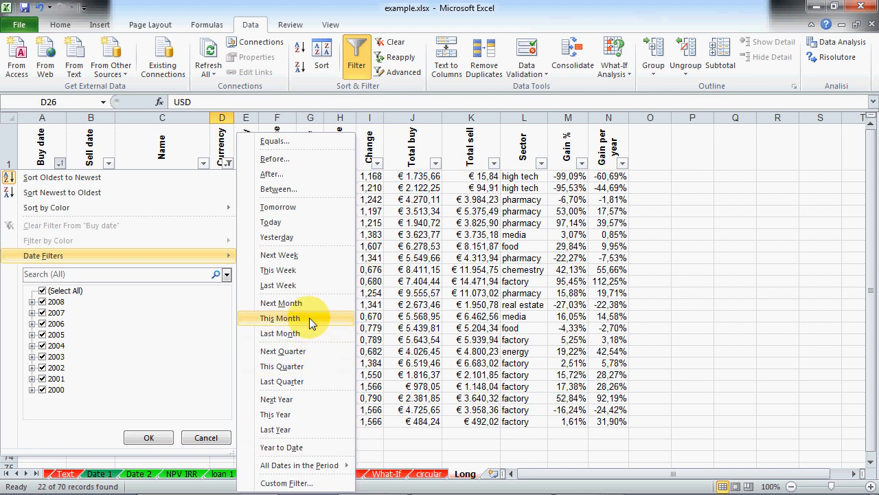
click(286, 173)
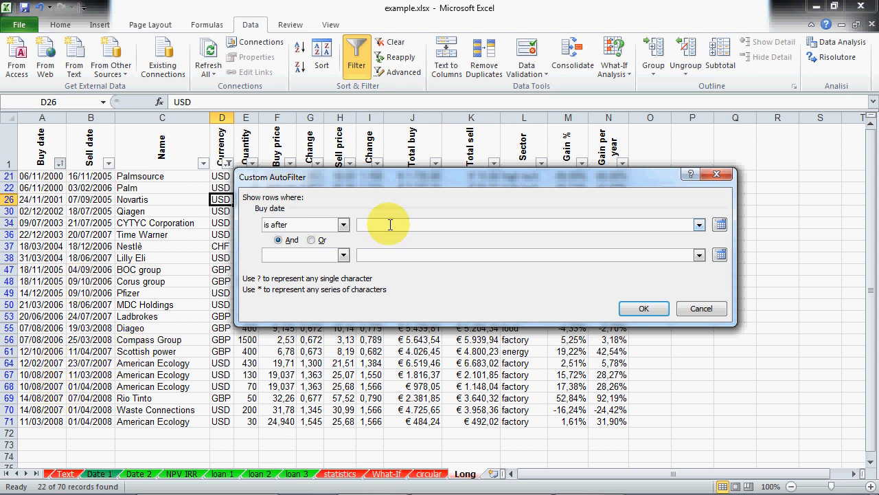
text(1/1/2)
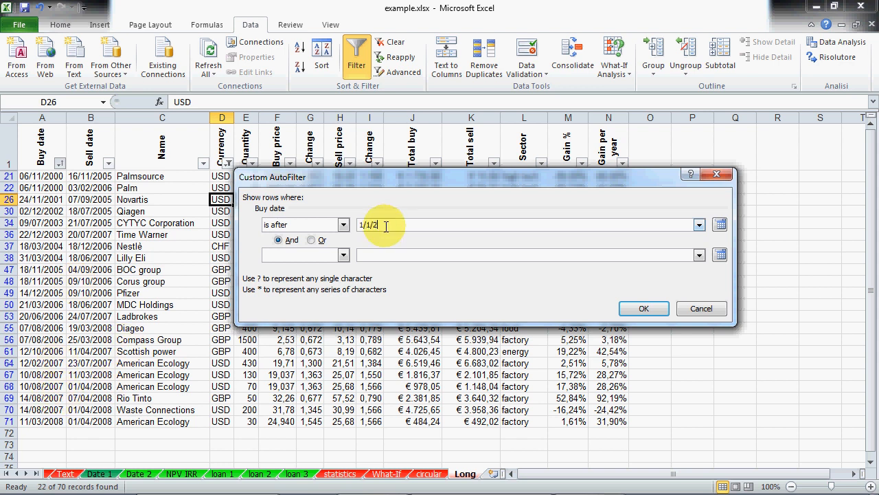
text(007)
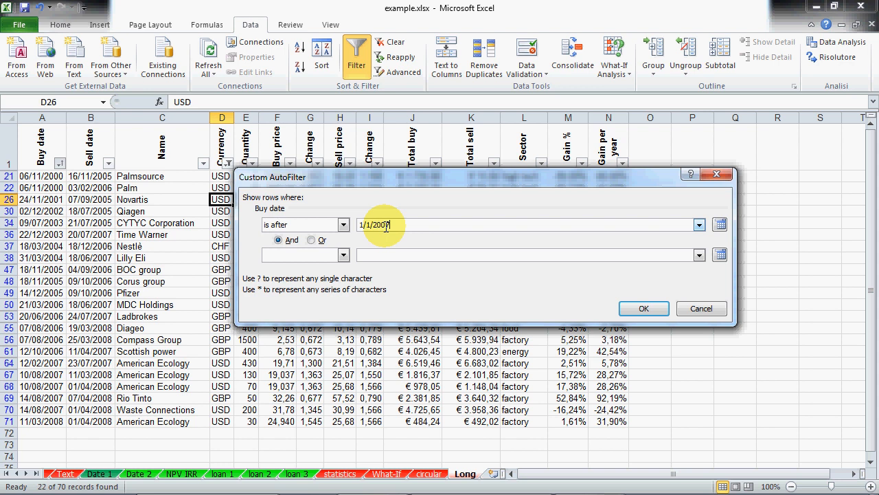
click(644, 308)
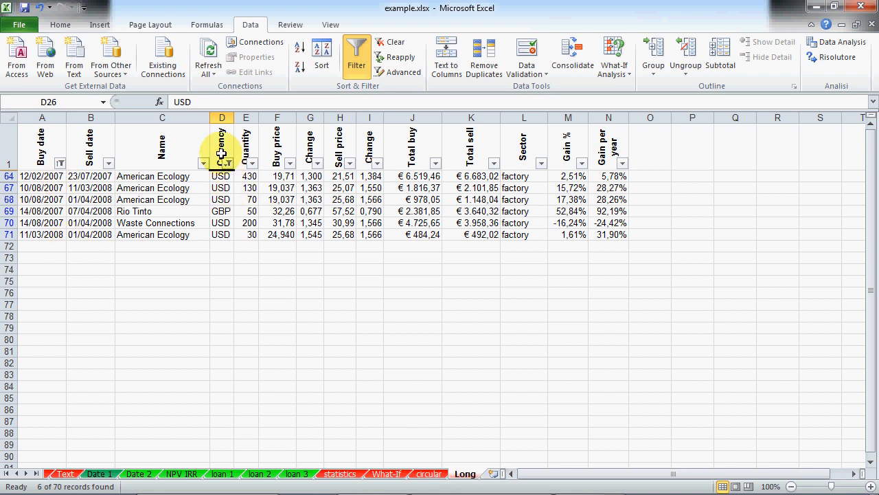
click(60, 162)
drag(181, 363, 281, 459)
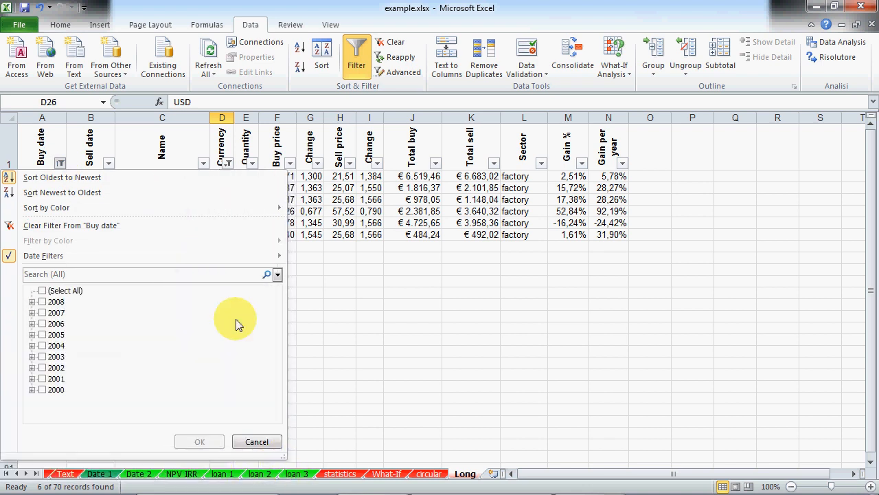
mouse_move(274, 256)
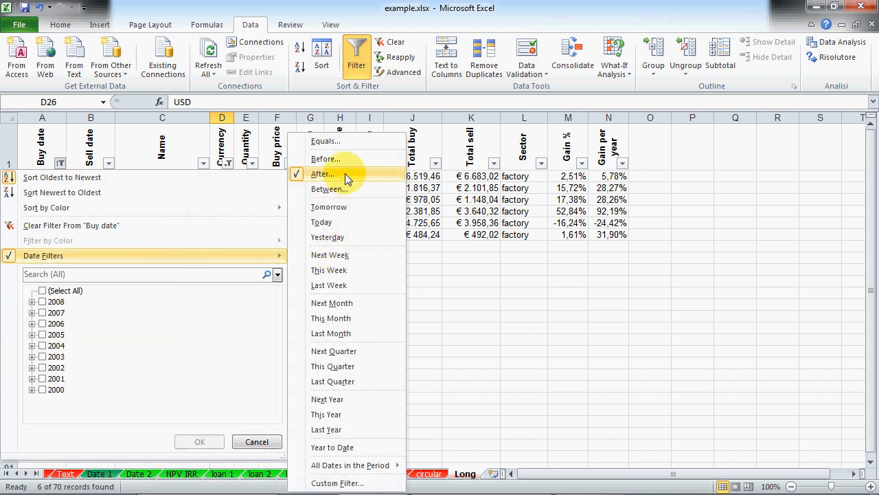
click(259, 442)
click(109, 163)
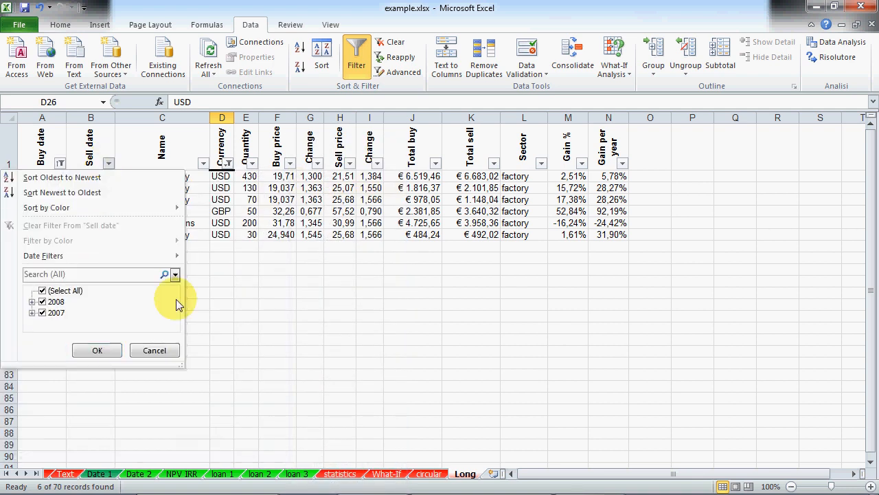
click(32, 301)
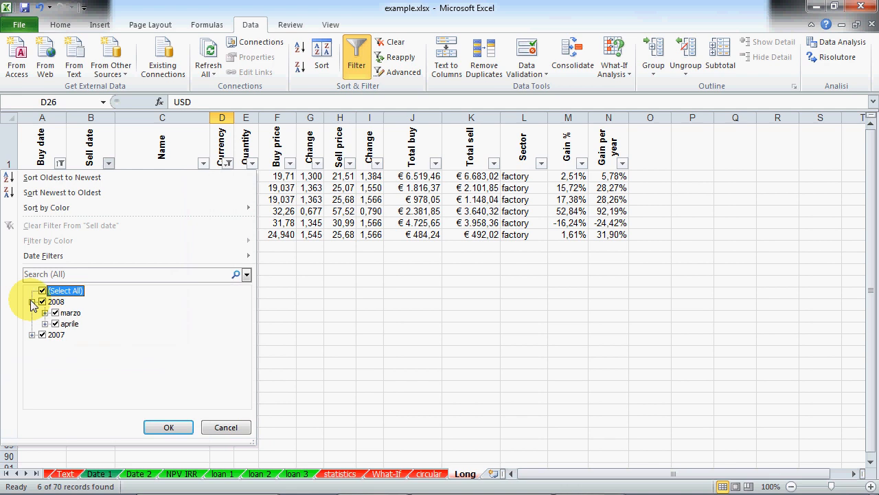
click(44, 312)
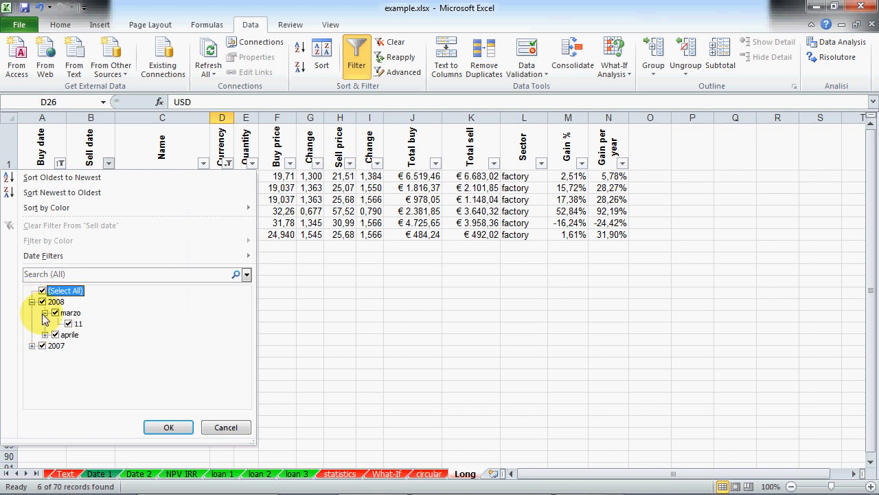
click(45, 334)
click(32, 368)
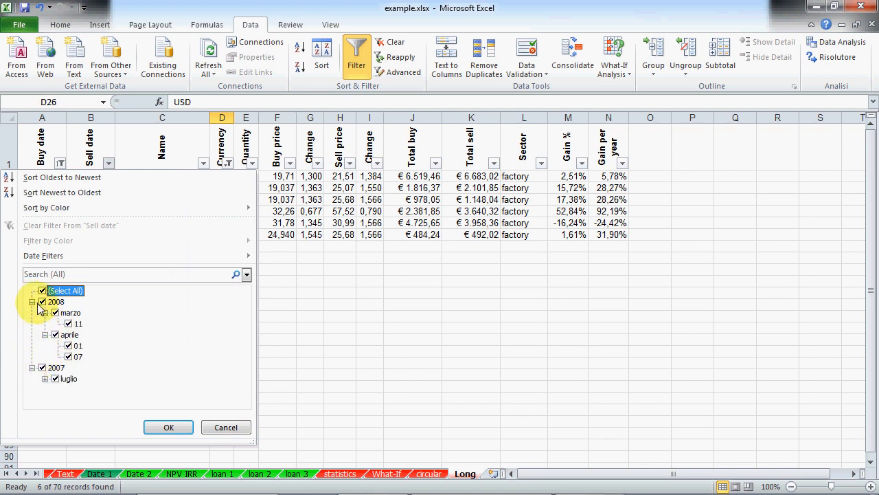
click(31, 302)
click(32, 312)
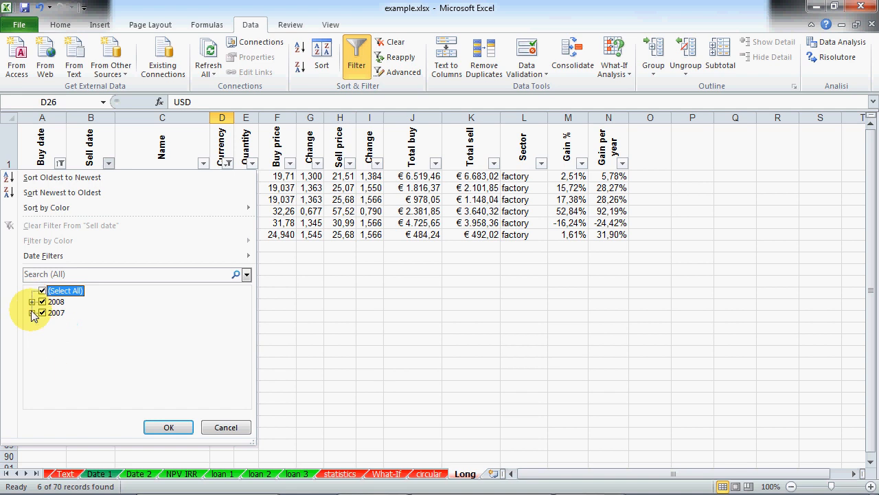
click(225, 428)
click(329, 314)
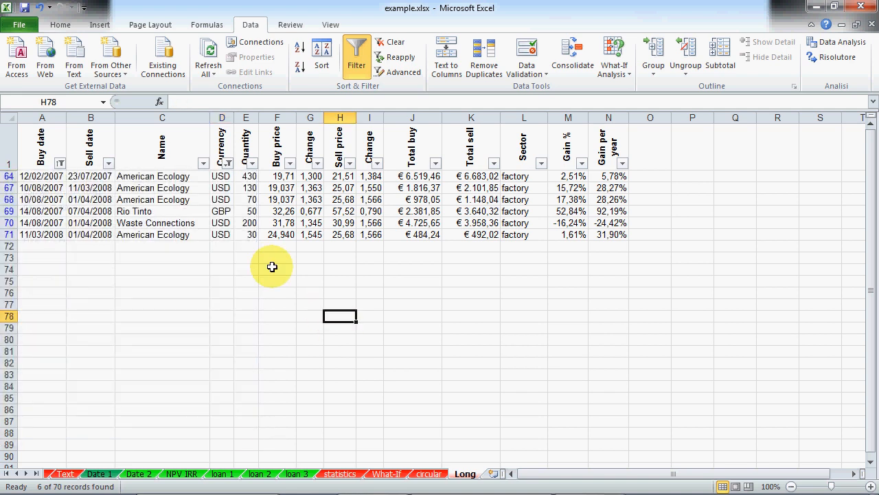
Step: Clear all filters, turn AutoFilter off, select the stock table, and switch to PowerPoint
click(394, 43)
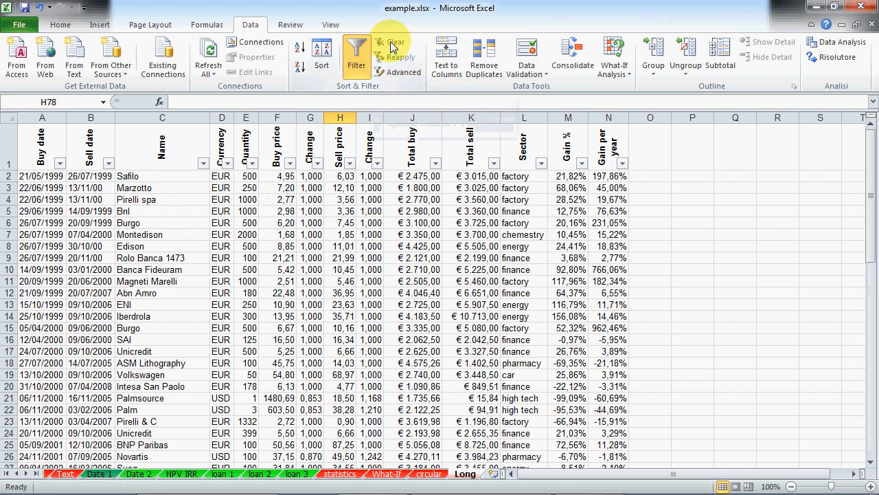
click(357, 63)
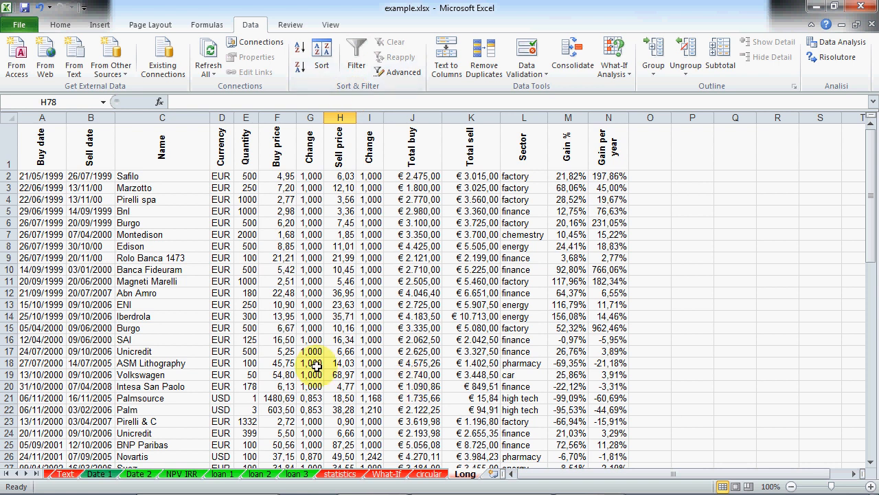
drag(43, 144, 603, 444)
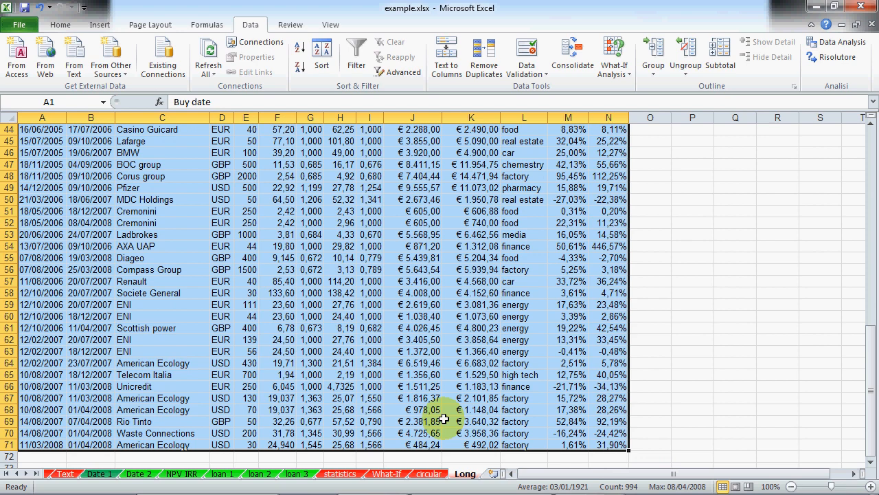
click(445, 485)
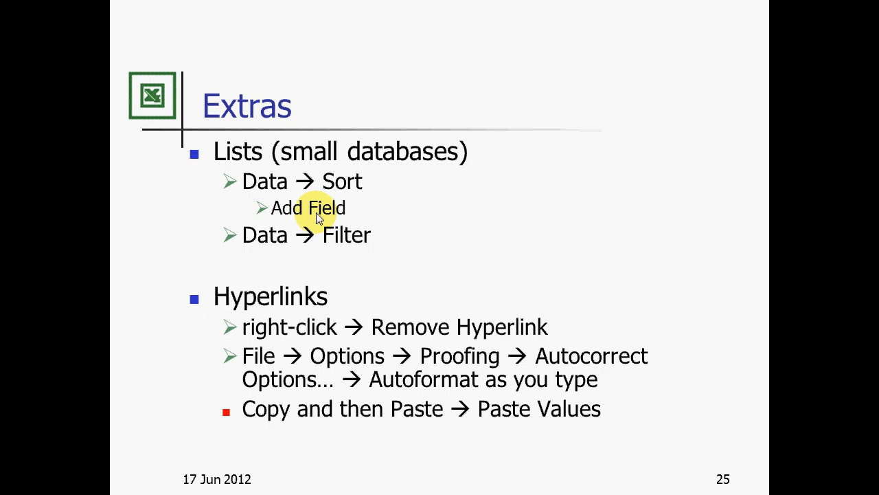
Step: Switch from the Extras slideshow back to the example.xlsx workbook in Excel with Alt+Tab
key(alt+Tab)
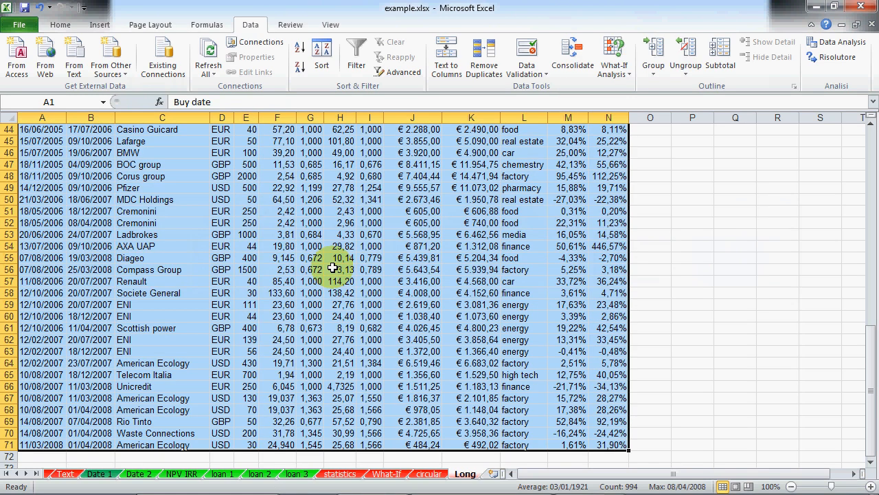
click(16, 474)
double_click(16, 474)
click(60, 474)
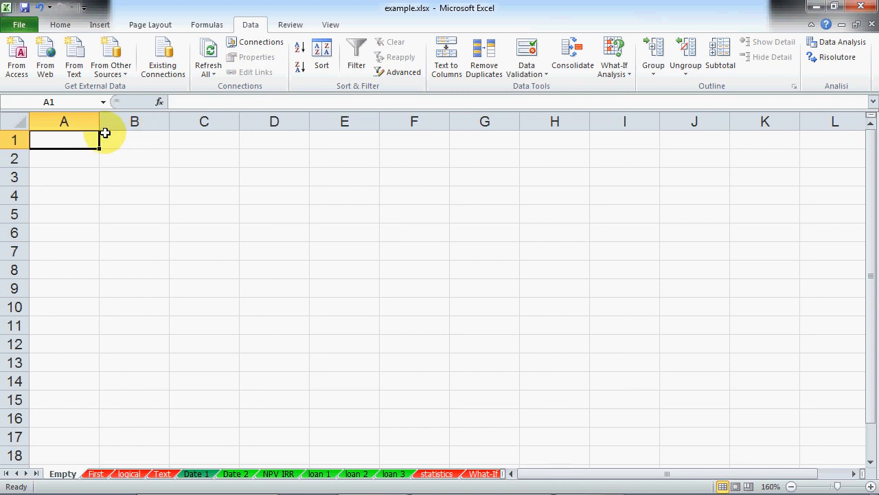
drag(99, 122, 137, 122)
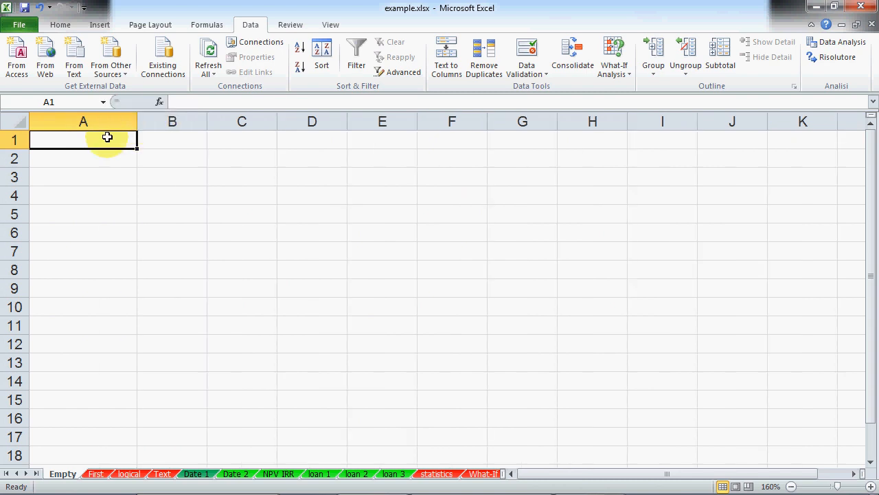
text(websites)
key(Return)
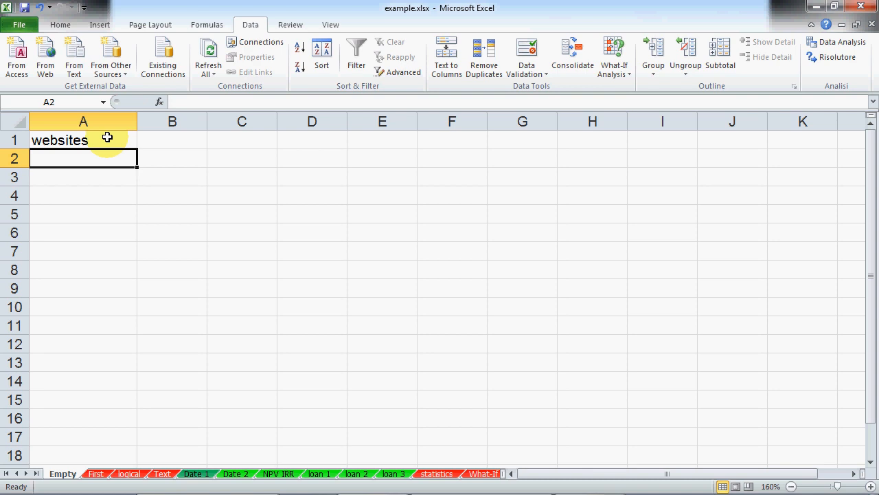
text(www)
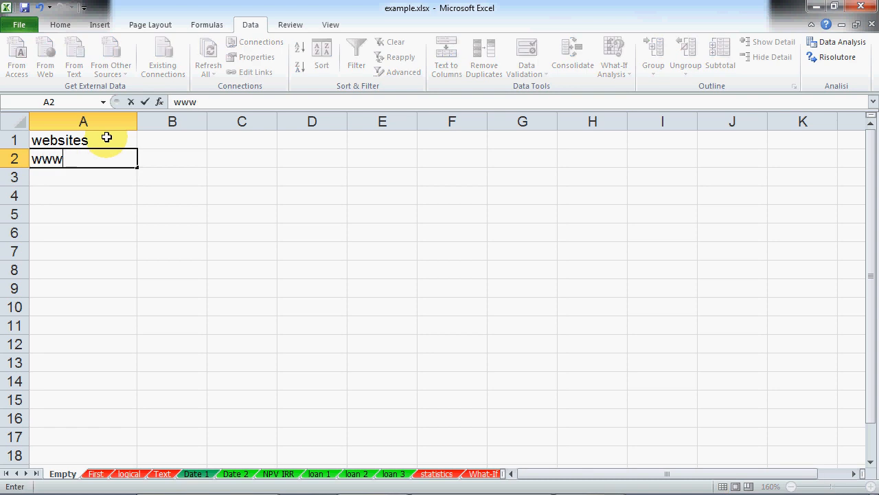
text(.unbz.it)
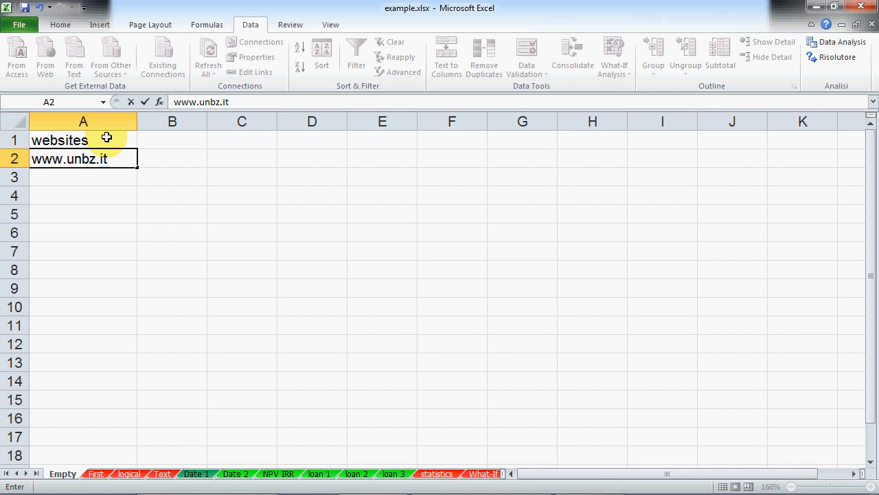
key(Return)
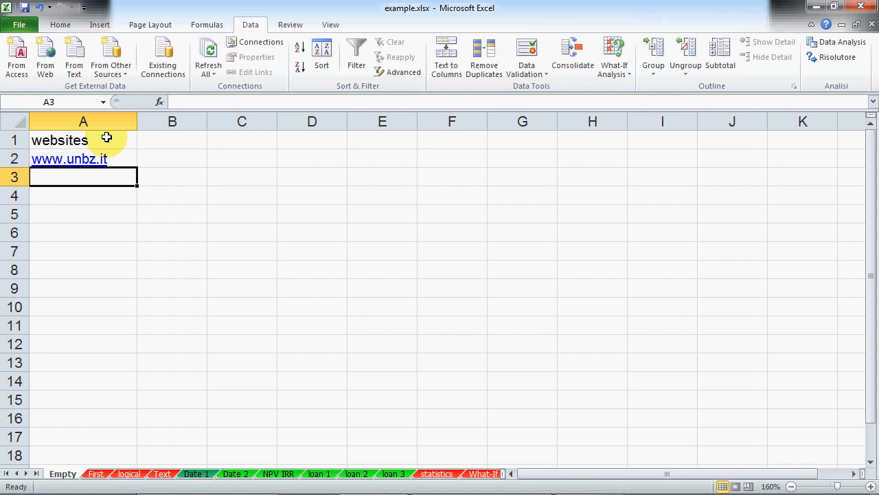
click(94, 198)
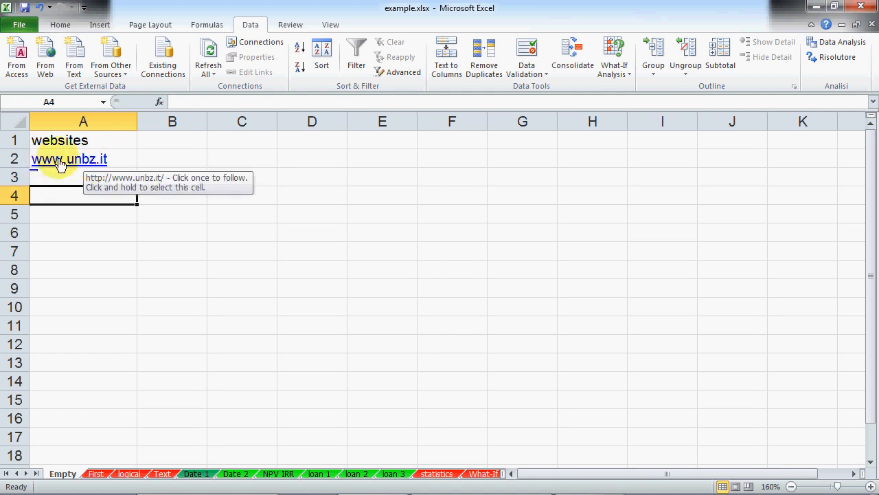
click(131, 162)
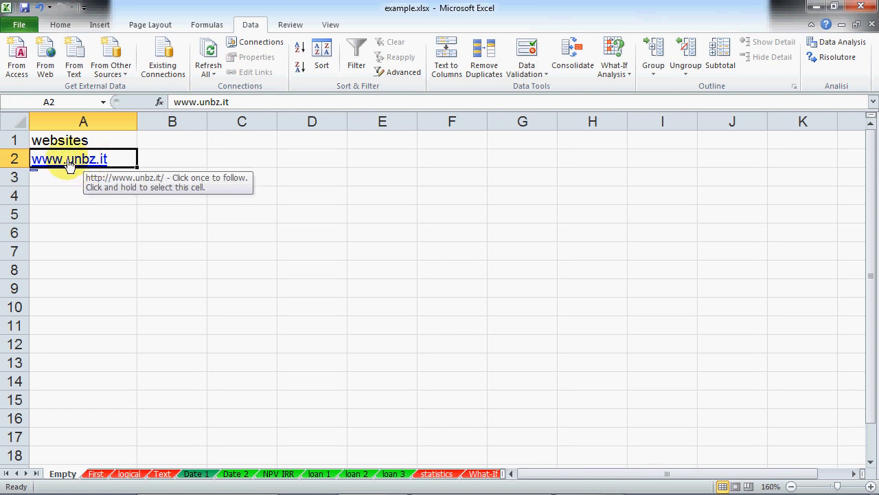
click(90, 195)
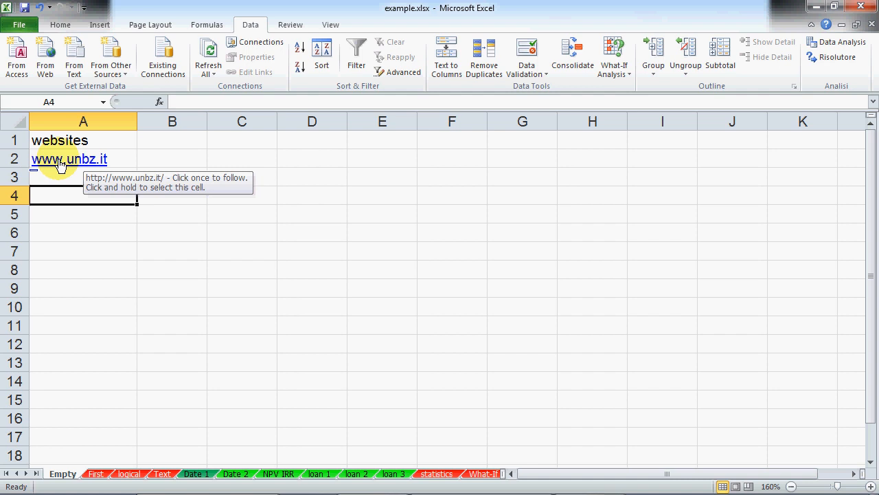
click(61, 163)
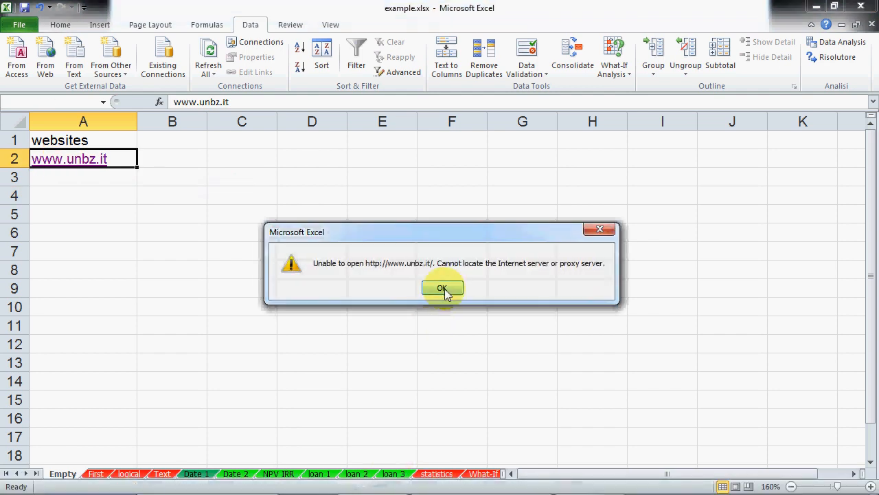
click(441, 288)
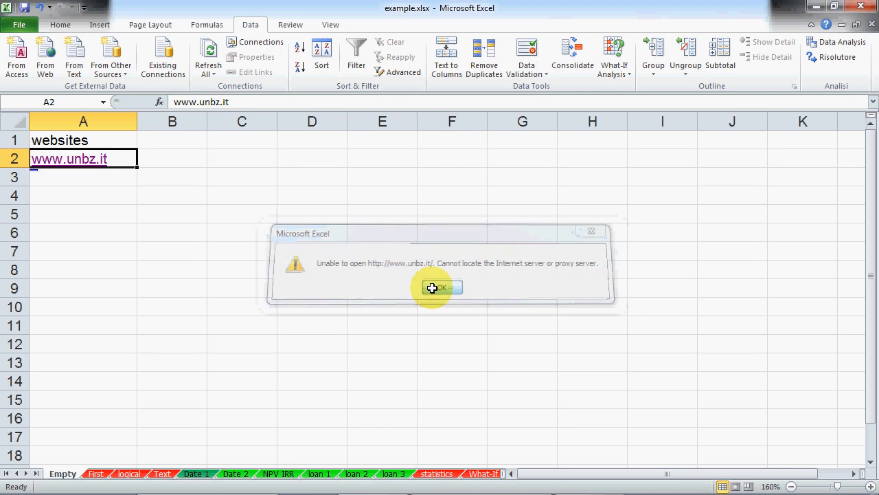
click(103, 208)
click(96, 179)
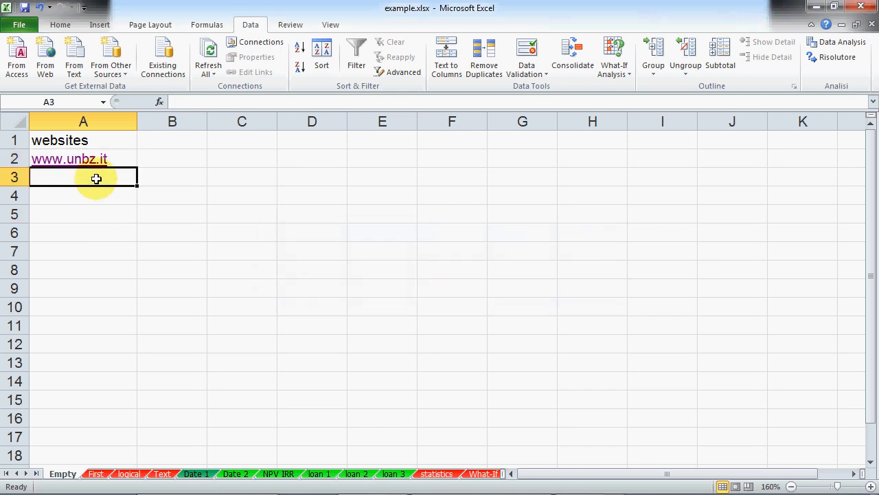
Step: Enter an e-mail address in B2 and widen column B to fit it
click(195, 159)
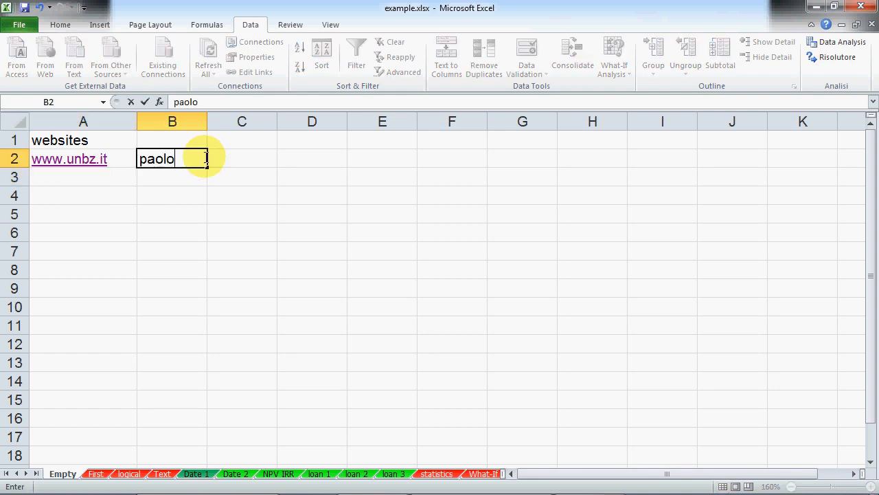
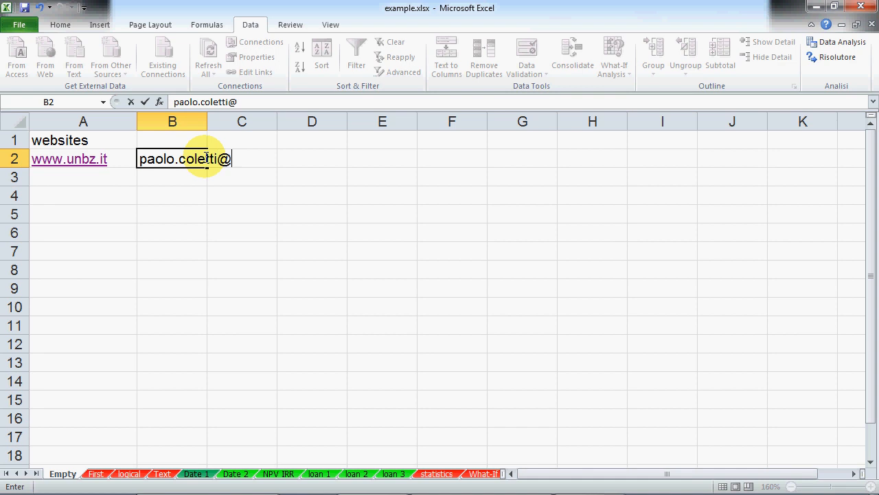
key(Return)
drag(208, 121, 308, 122)
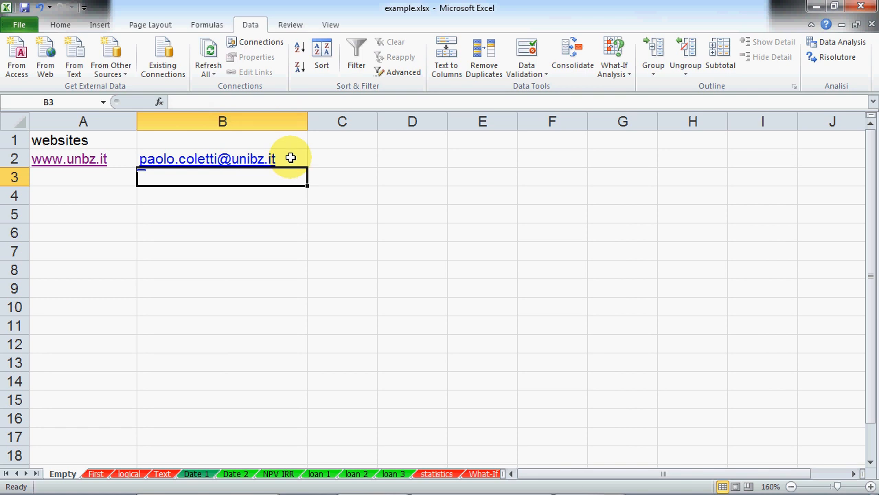
click(252, 213)
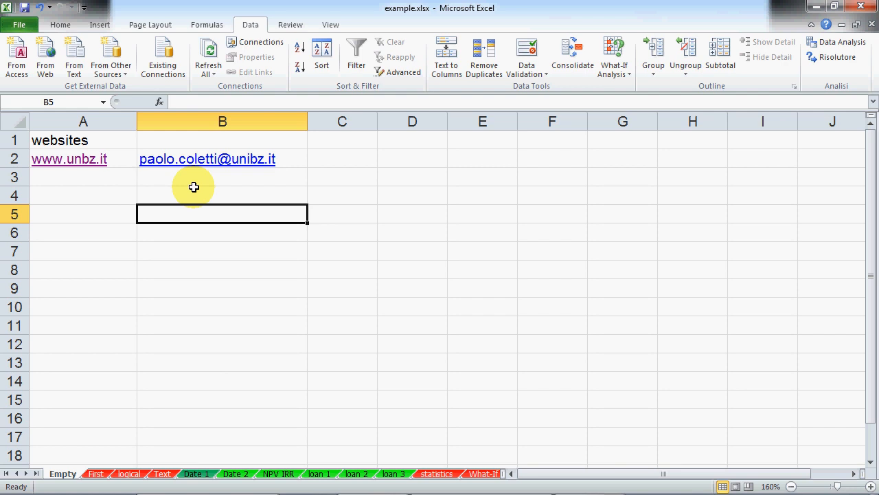
click(85, 165)
right_click(86, 167)
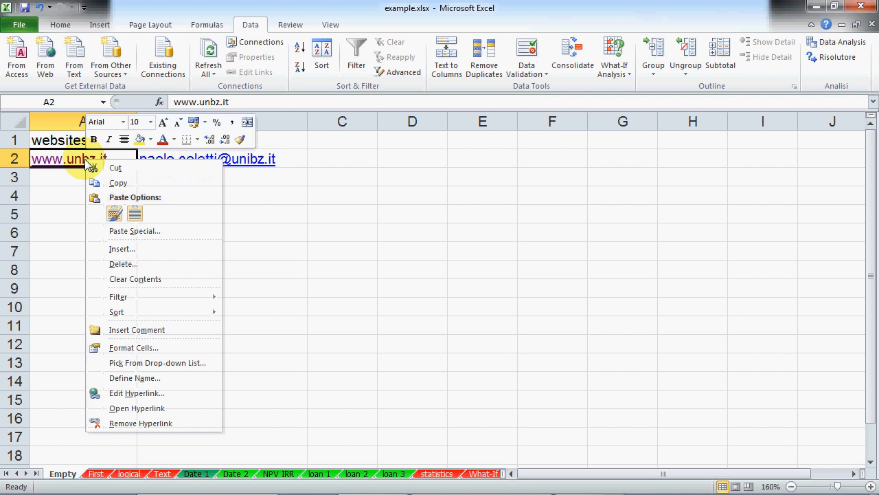
click(123, 426)
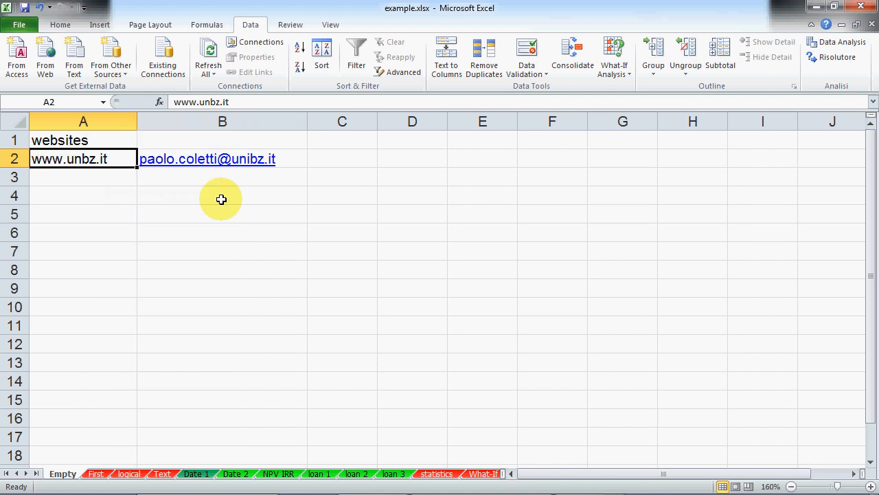
Step: Type test e-mail addresses into B4, B6 and B7
click(250, 195)
text(sdsadas@dsfdf.it)
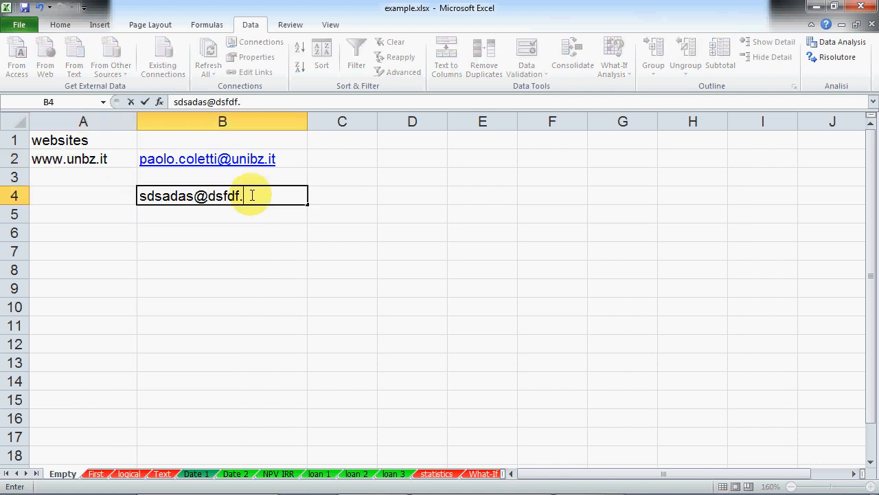
key(Return)
key(Return)
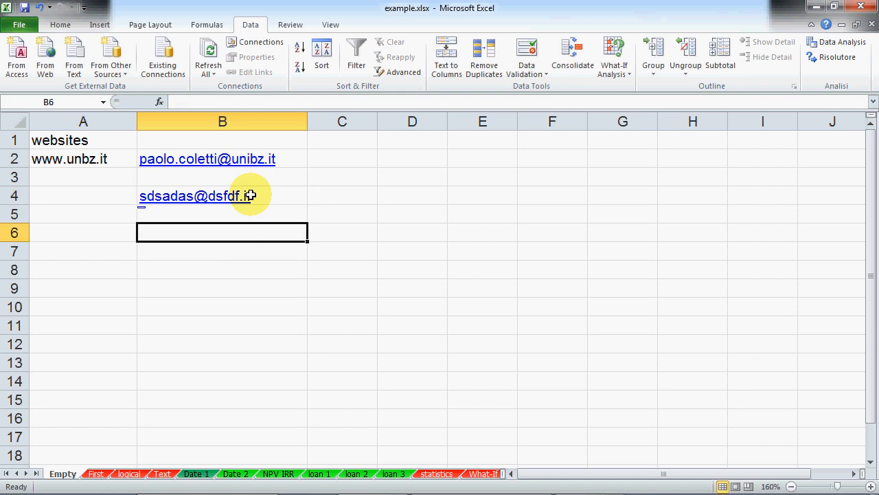
text(sdfsdf@dfsd-.ds)
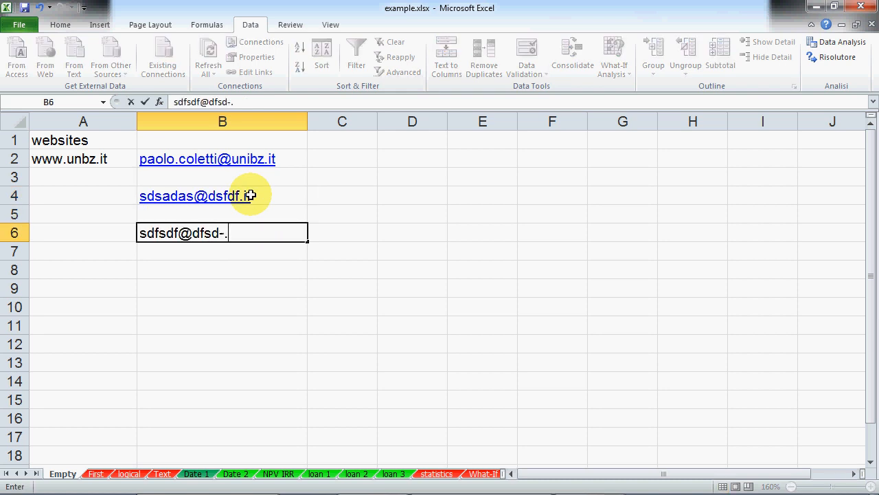
key(Return)
text(fsd)
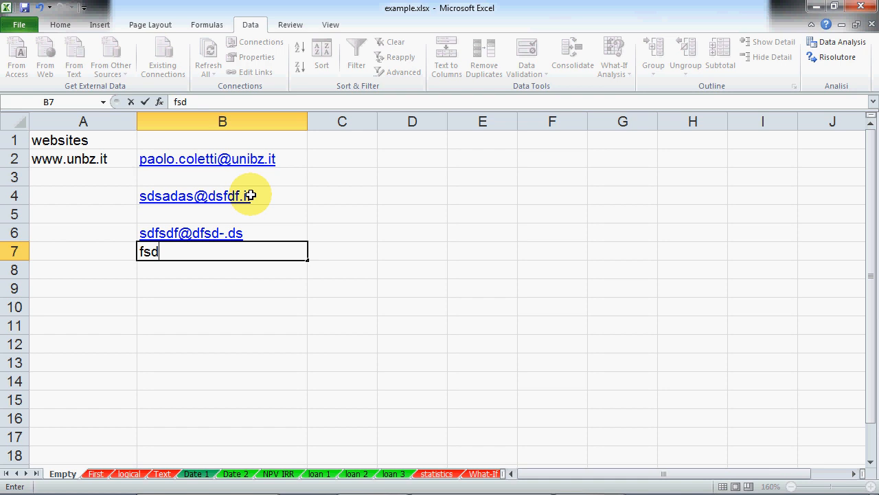
text(@qwwq-)
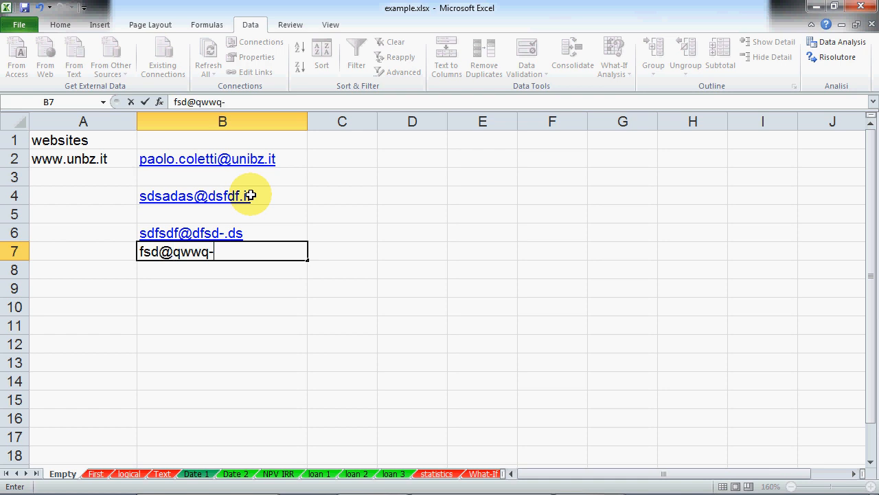
text(d.dd)
key(Return)
key(Down)
key(Down)
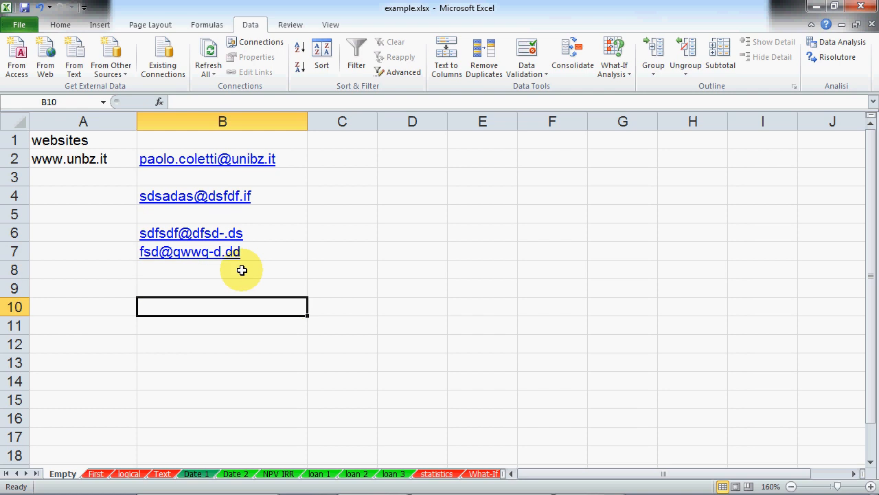
Step: Copy column B and paste it into column D as plain values
right_click(220, 159)
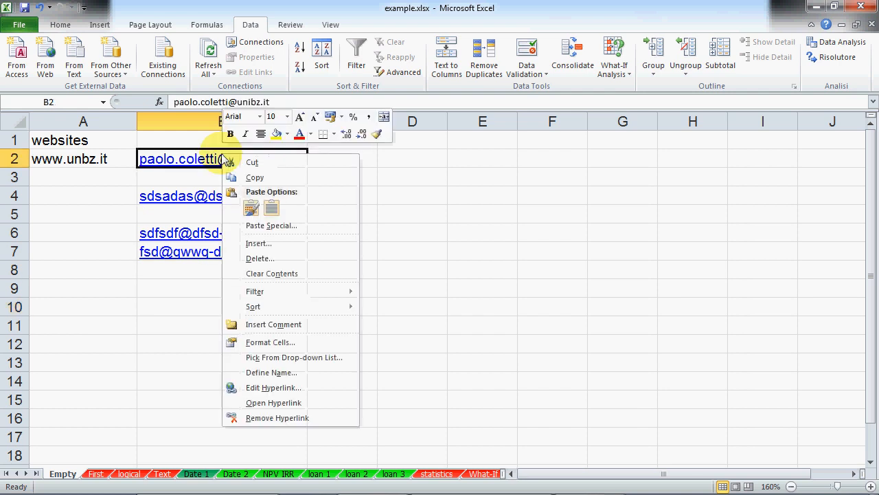
key(Escape)
click(188, 303)
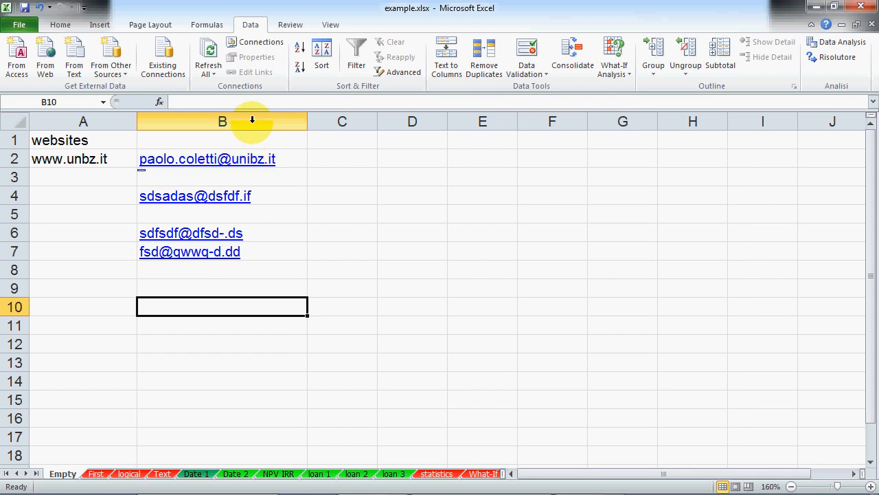
click(252, 121)
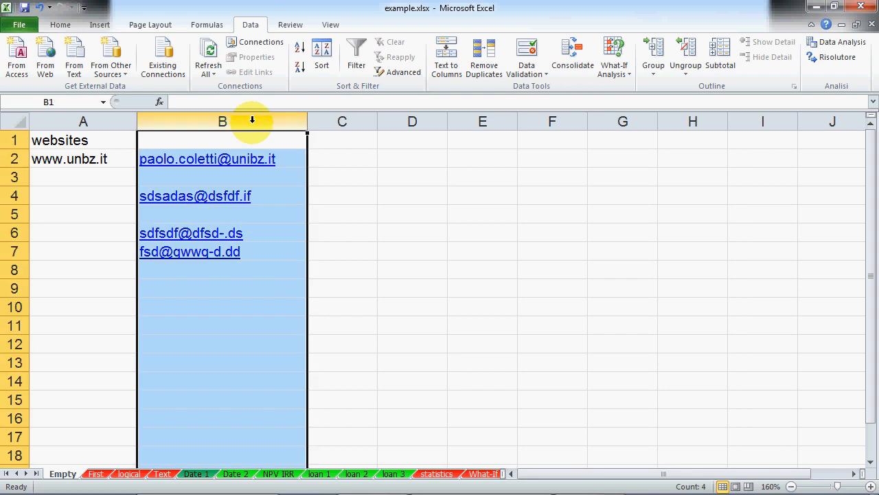
right_click(252, 121)
click(265, 145)
click(427, 122)
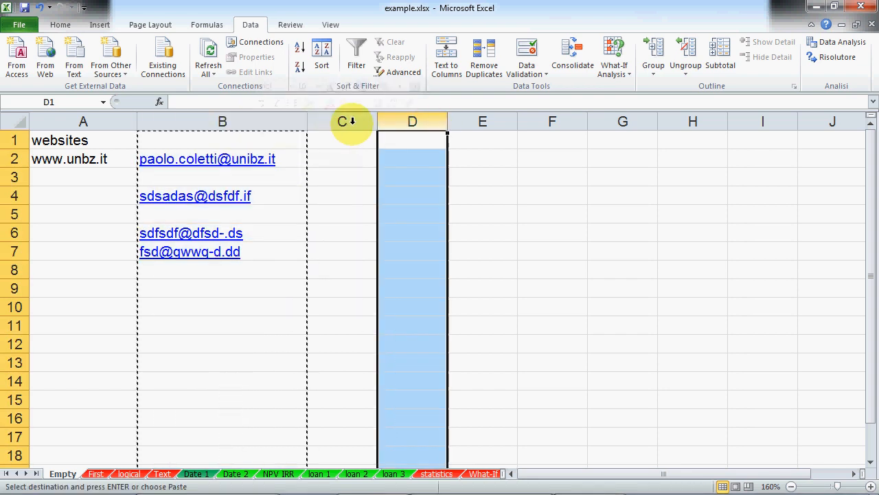
click(58, 25)
click(17, 69)
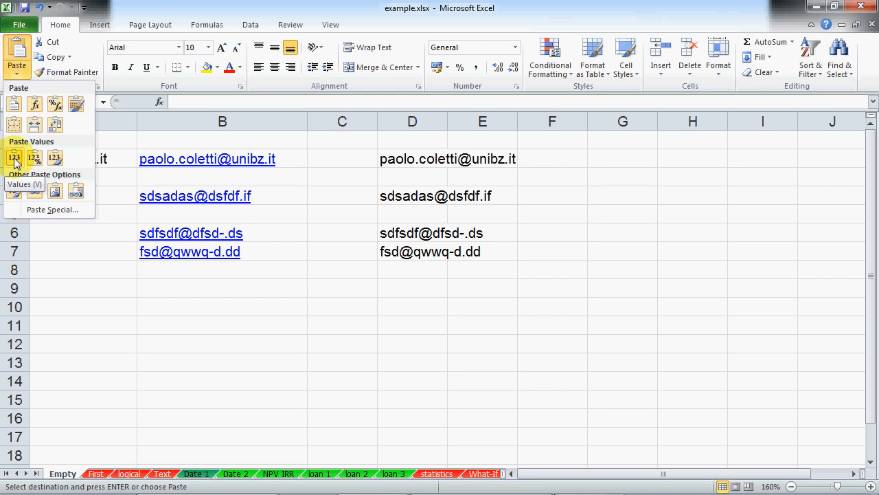
click(412, 122)
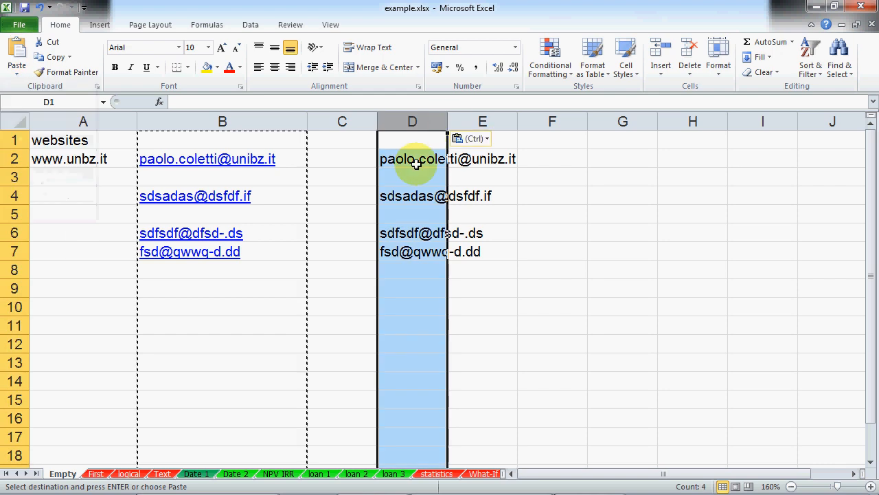
Step: Widen column D, then copy it back over column B as values, removing the hyperlinks
double_click(450, 122)
click(443, 322)
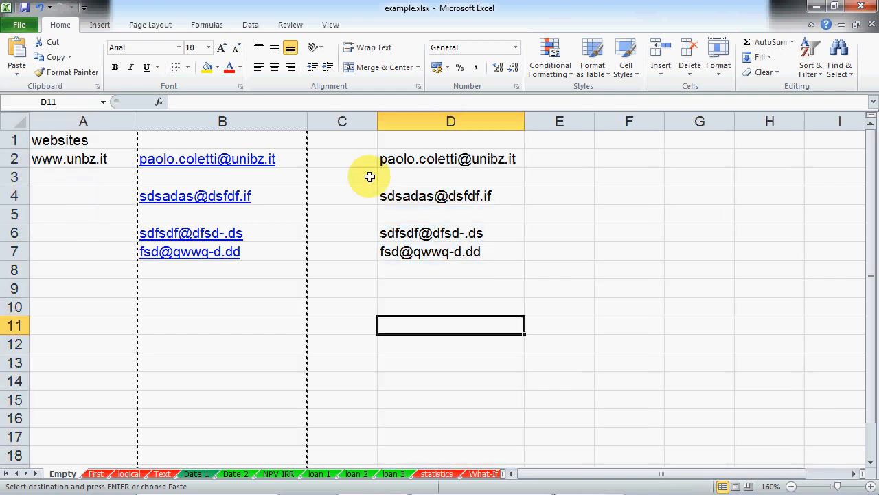
click(222, 122)
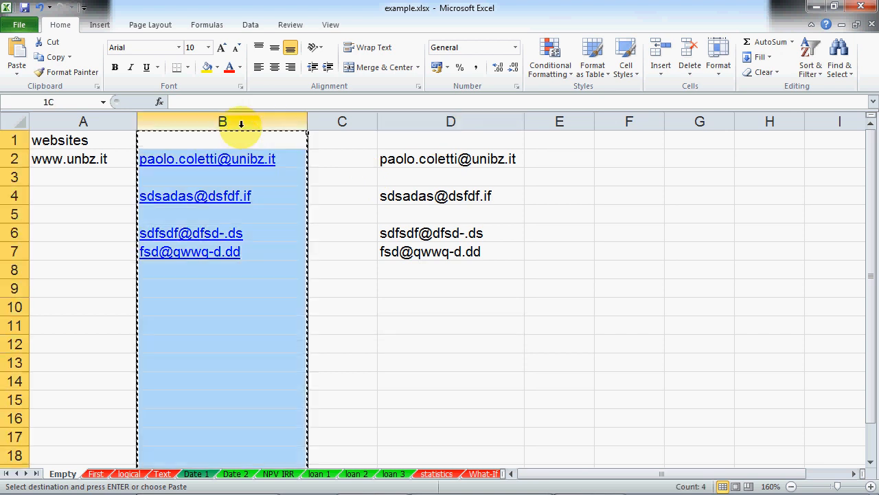
click(440, 121)
right_click(442, 122)
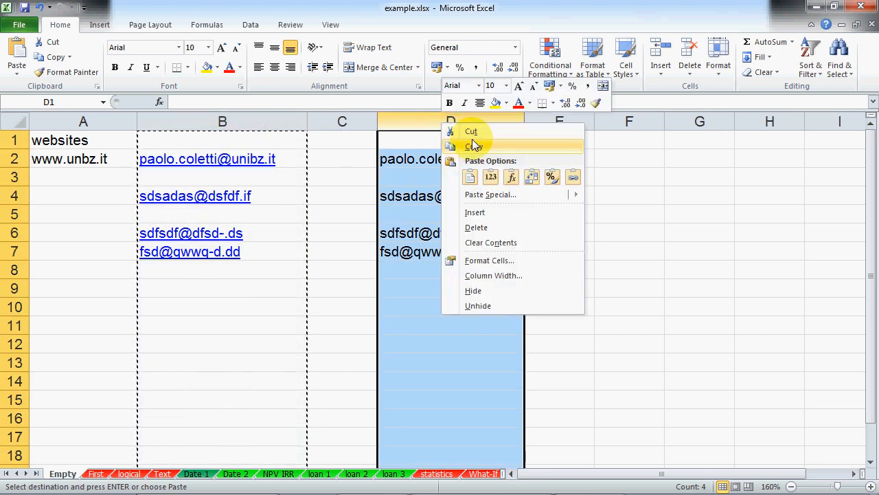
click(474, 145)
click(257, 122)
right_click(258, 122)
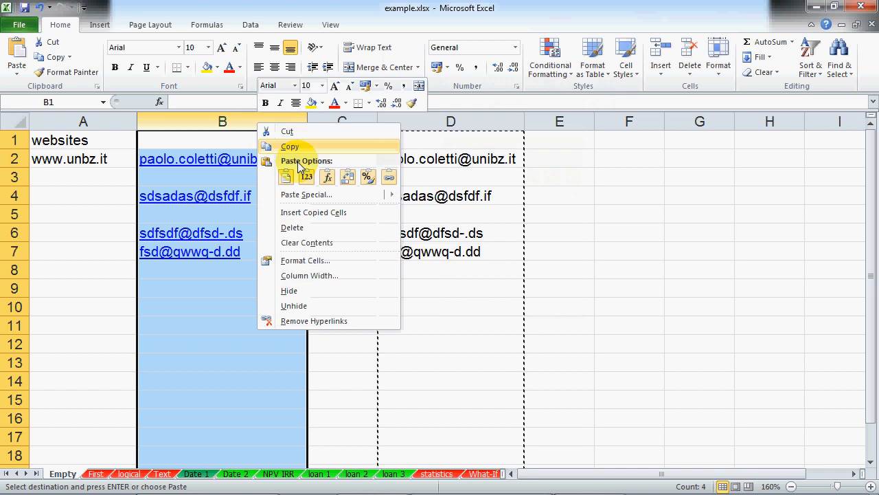
click(287, 177)
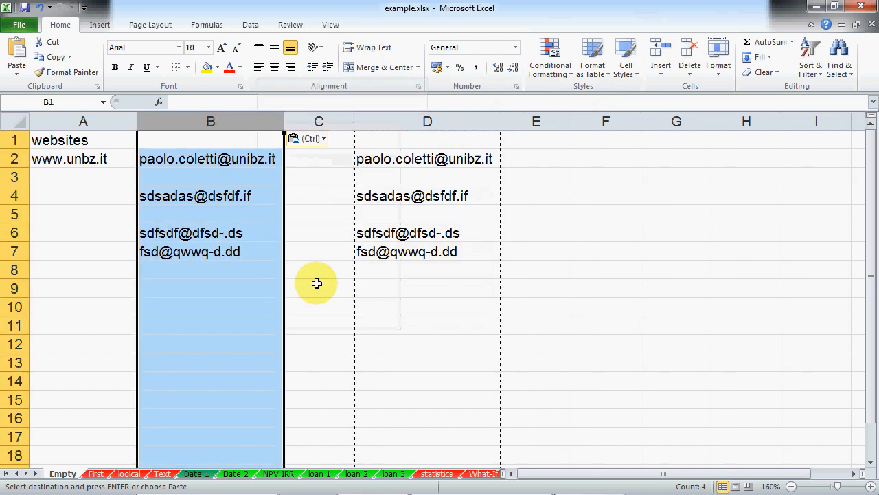
Step: Delete the helper copy of the addresses from column D
click(317, 283)
click(413, 126)
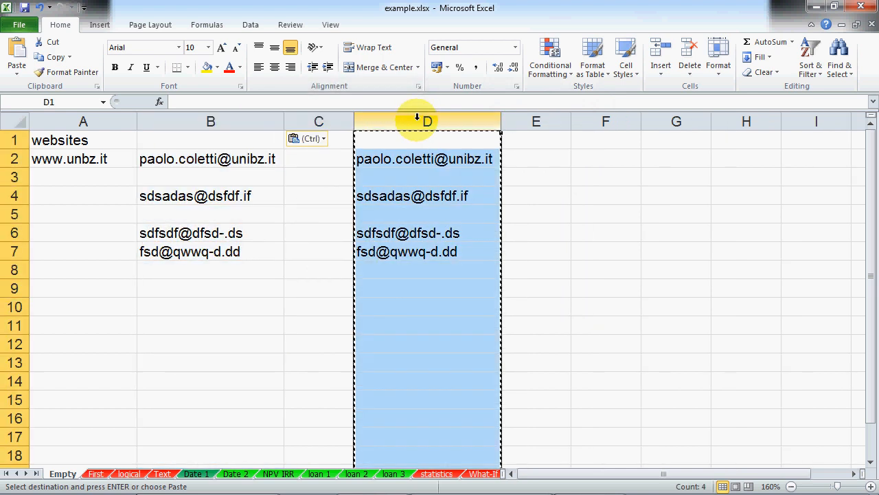
key(Delete)
click(212, 359)
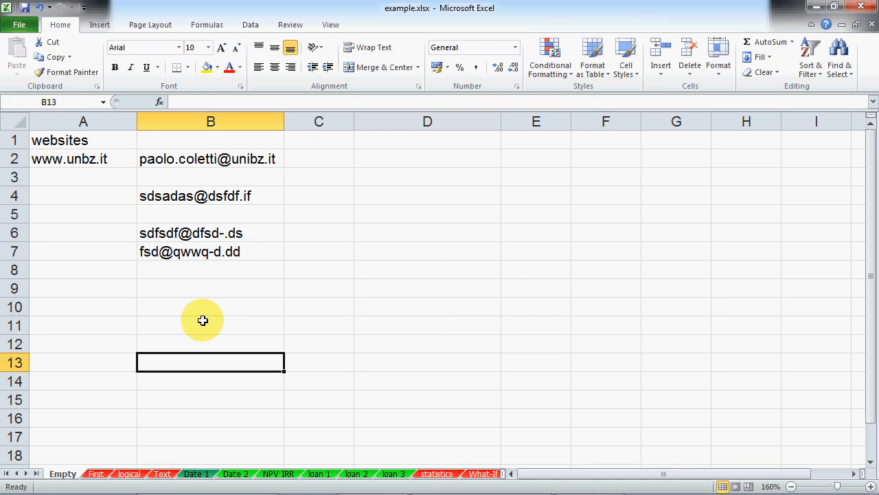
click(198, 159)
click(213, 198)
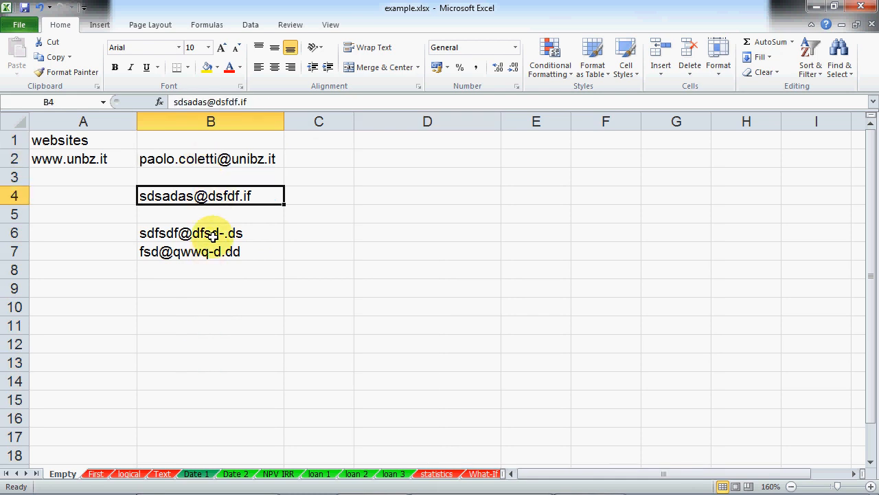
click(219, 232)
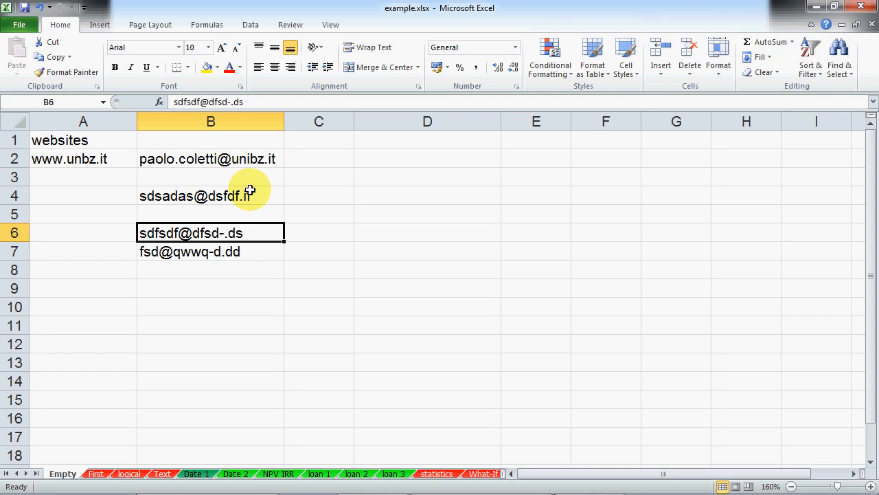
Step: Open AutoCorrect's AutoFormat As You Type tab via File > Options > Proofing
click(19, 26)
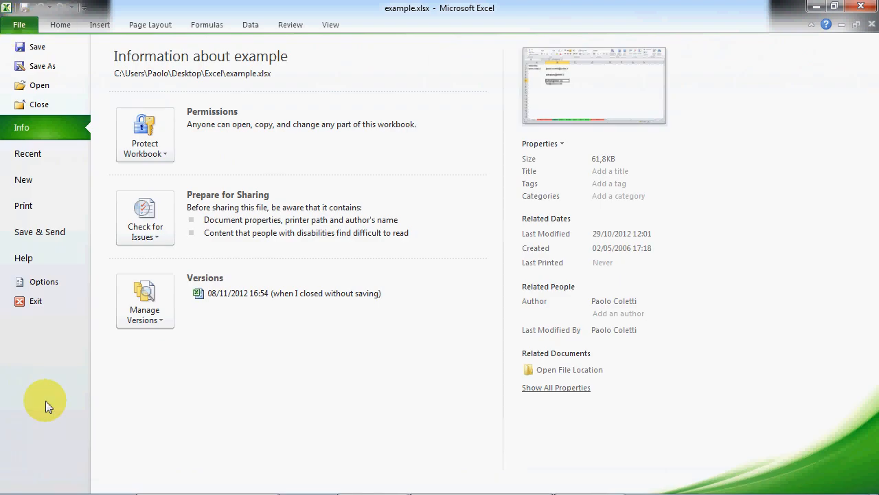
click(42, 285)
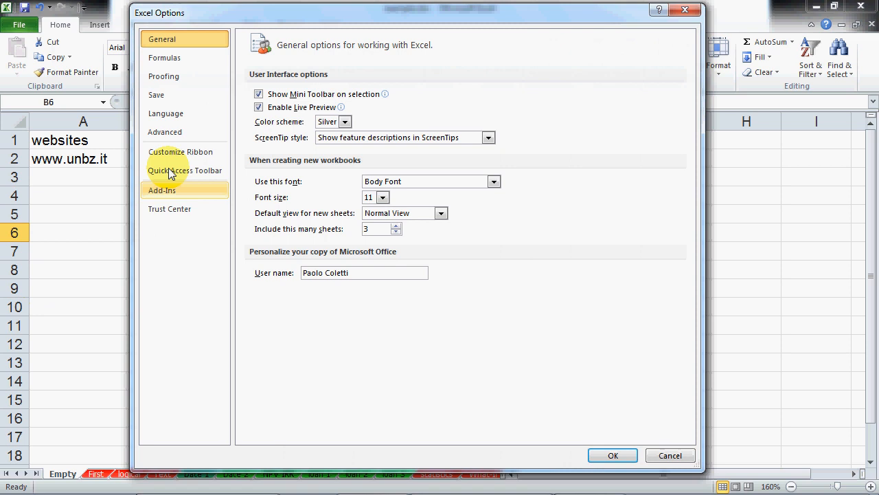
click(181, 81)
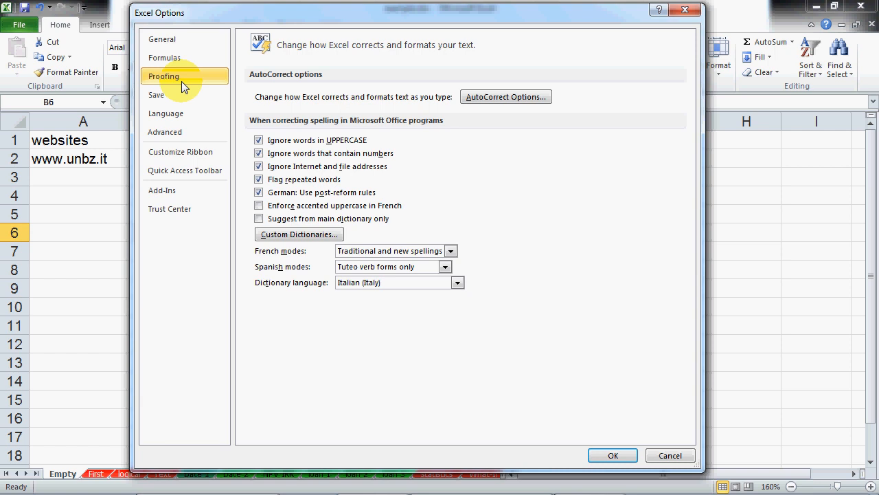
click(498, 98)
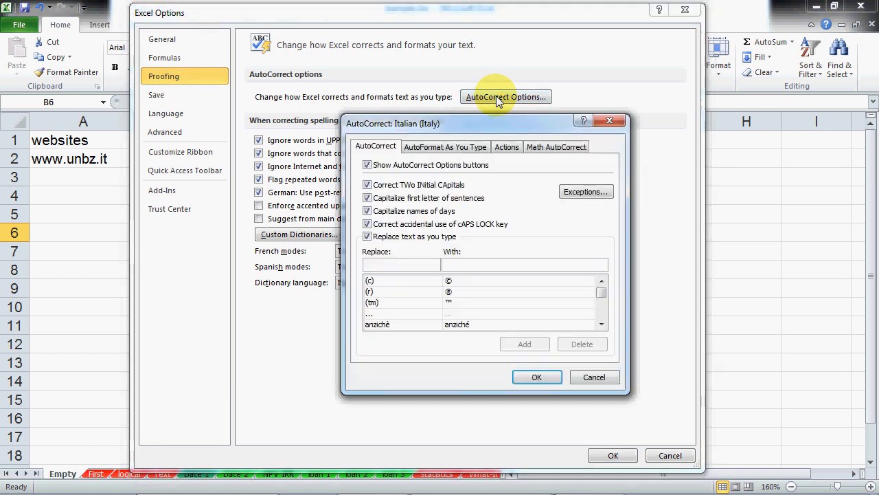
click(447, 147)
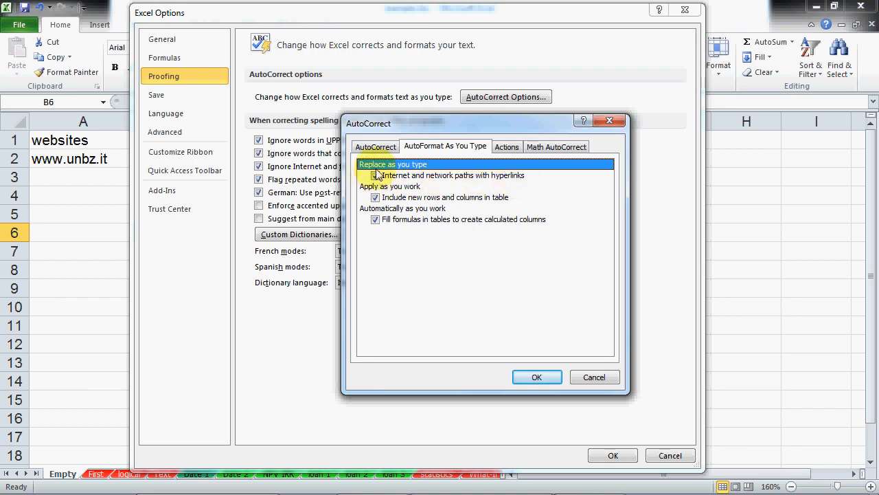
Step: Toggle the automatic hyperlinks option off and back on, cancel both dialogs, and return to PowerPoint
click(375, 175)
click(375, 176)
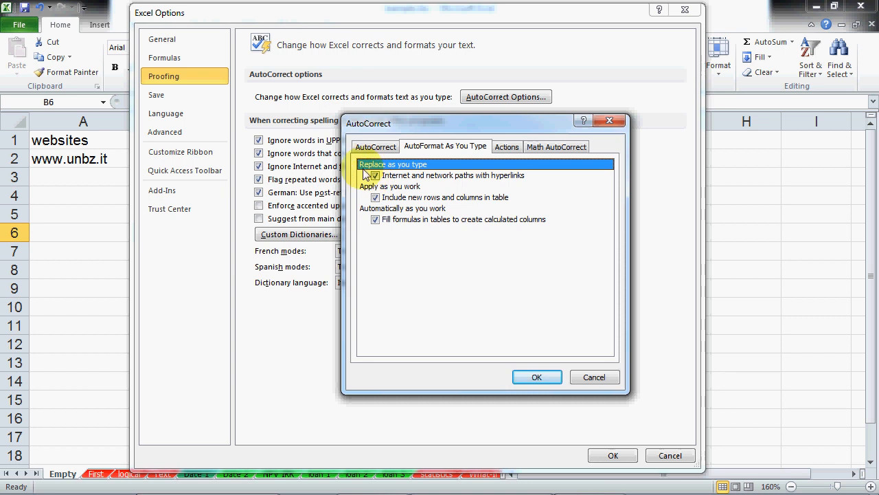
click(608, 382)
click(677, 457)
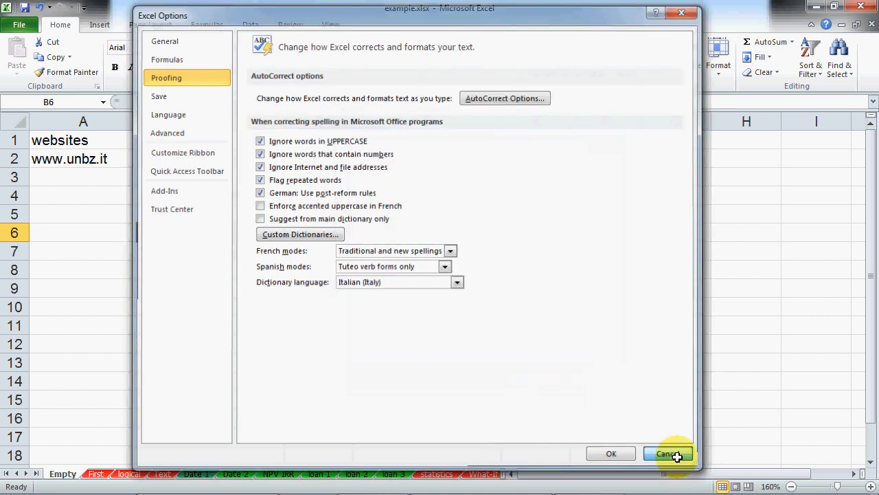
click(292, 318)
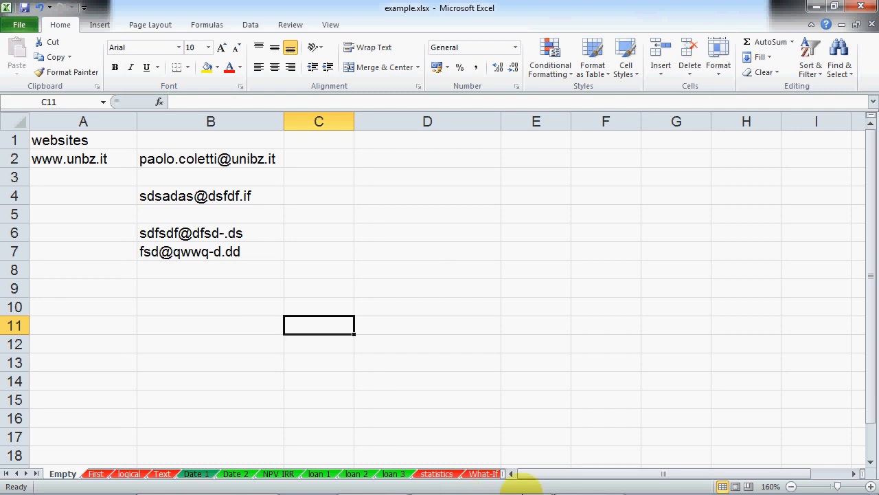
click(523, 487)
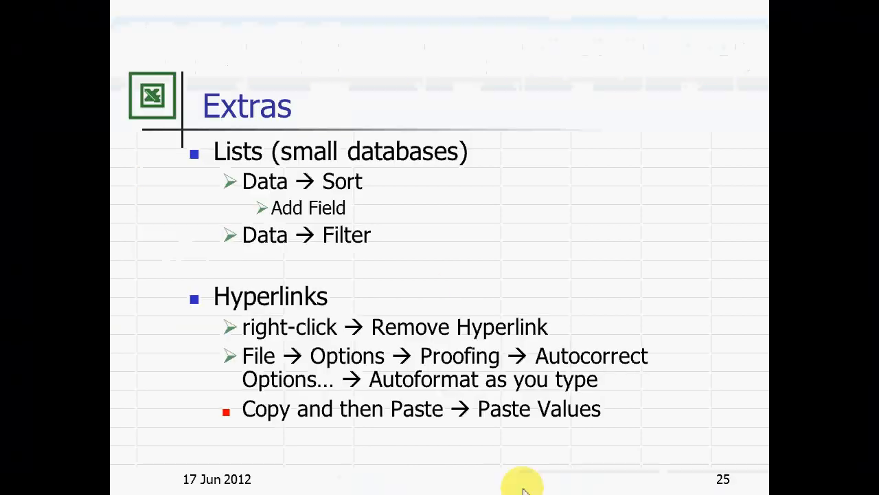
Step: Advance the slideshow to slide 26, PivotTable, then switch back to Excel
click(422, 274)
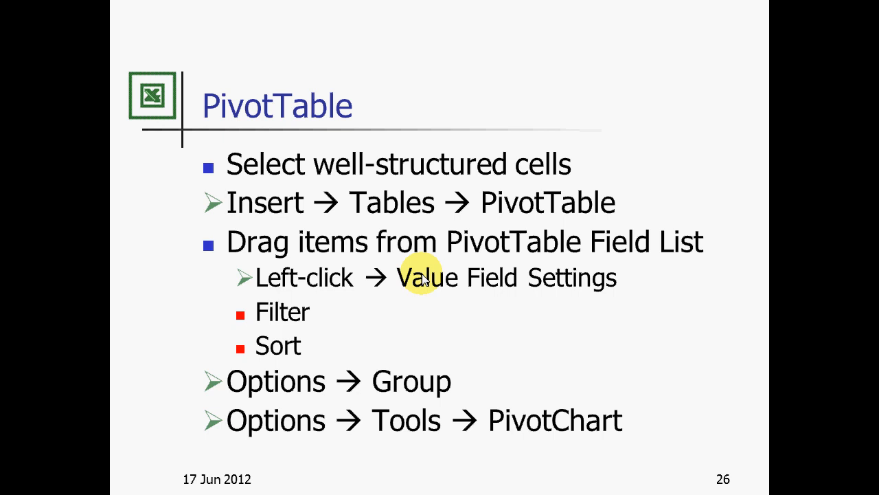
key(alt+Tab)
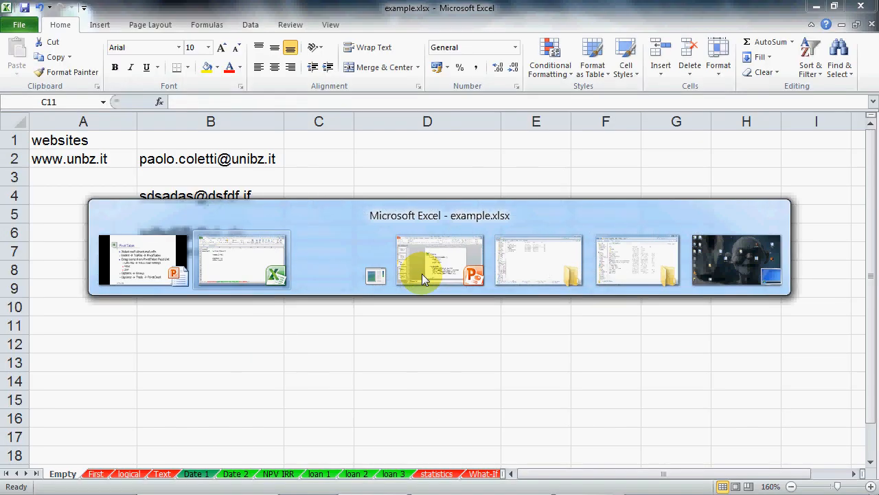
Step: Switch to the Long sheet holding the stock trade data
click(479, 473)
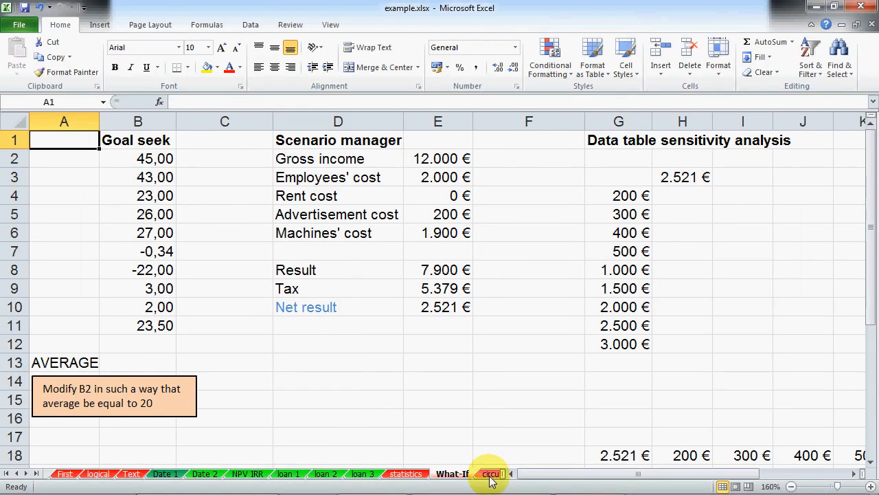
click(491, 474)
click(496, 473)
click(388, 292)
scroll(388, 292, up, 14)
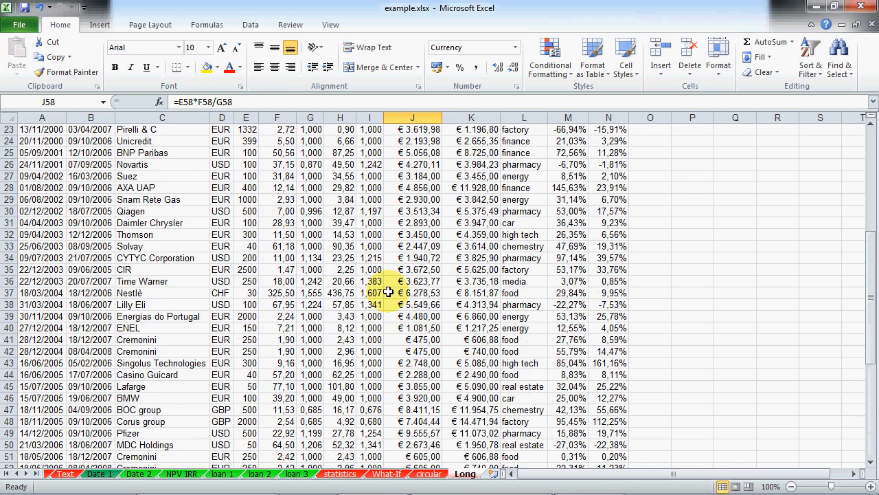
Step: Select a single cell inside the stock data and bring up the Insert tools
click(75, 245)
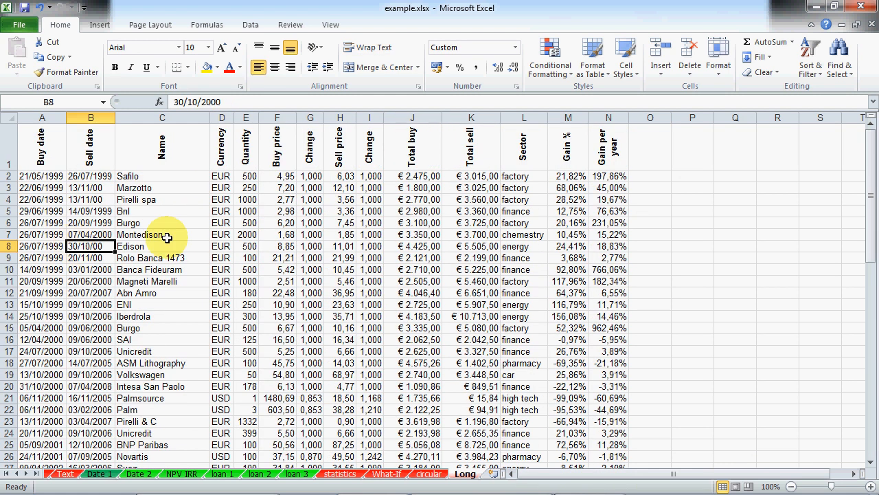
drag(55, 149, 614, 142)
drag(48, 176, 628, 434)
drag(607, 492, 584, 258)
scroll(378, 257, up, 5)
scroll(378, 257, up, 9)
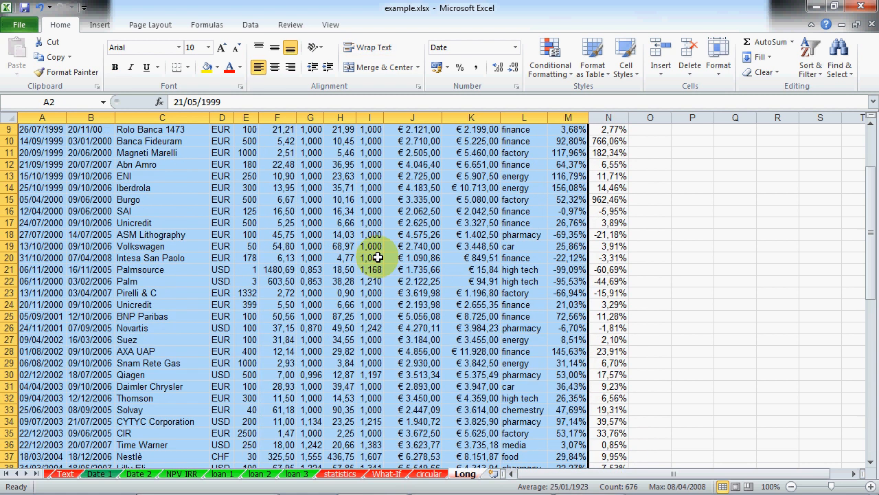
click(221, 258)
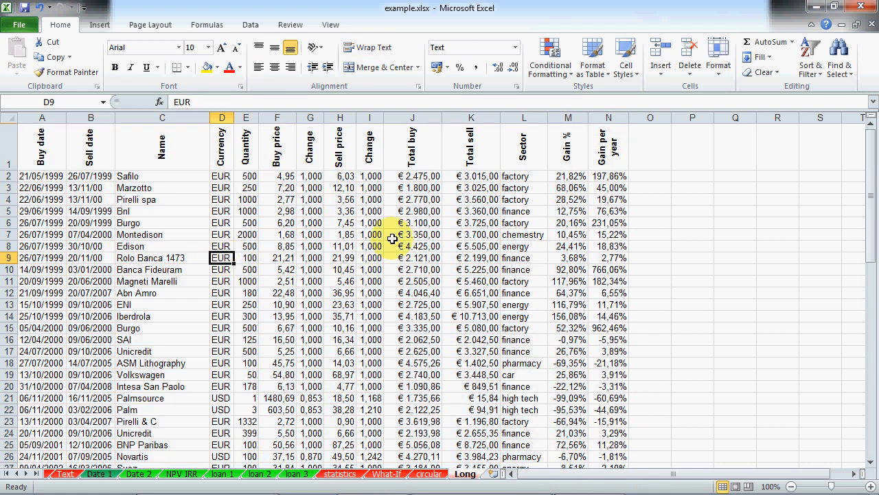
click(99, 25)
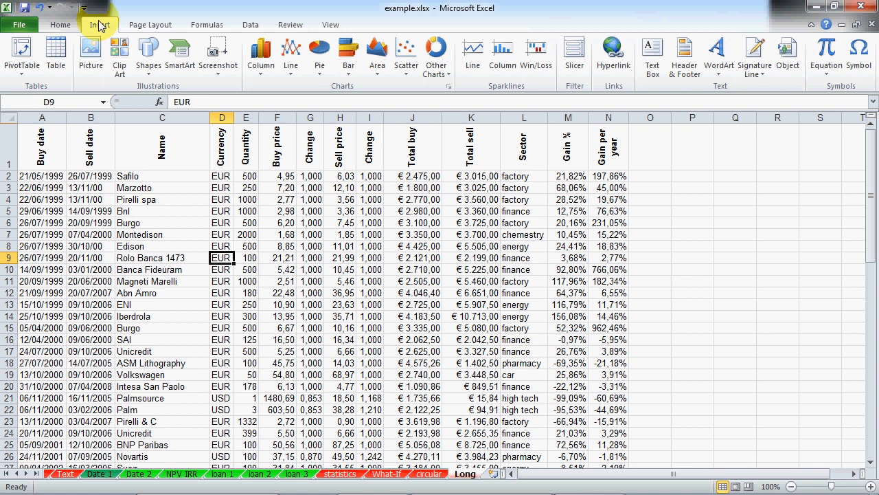
Step: Create an empty PivotTable on a new worksheet from range Long!$A$1:$N$71
click(22, 76)
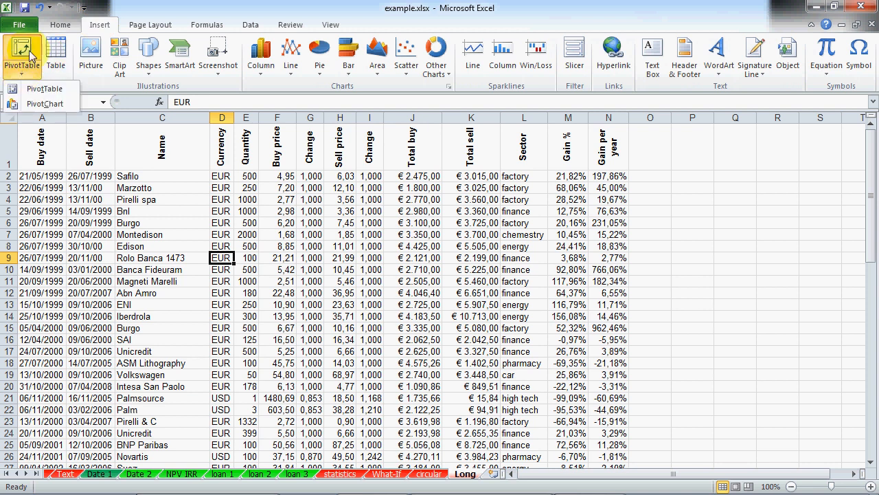
click(25, 45)
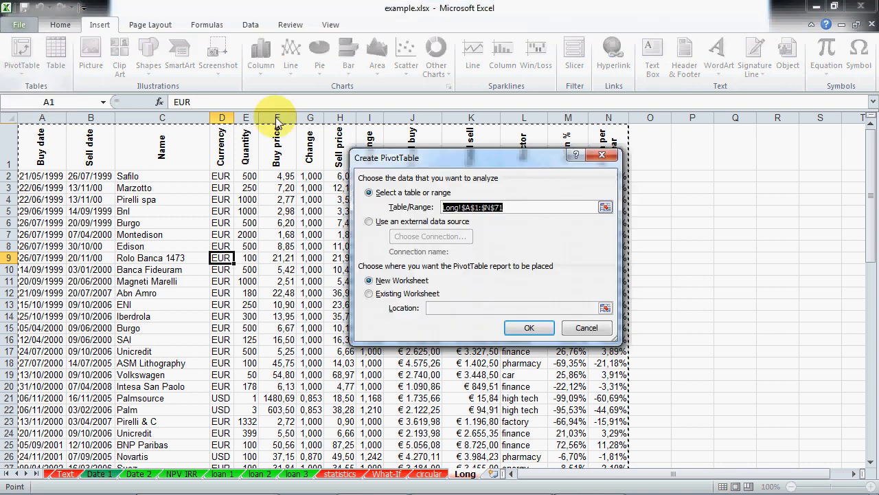
drag(410, 158, 512, 223)
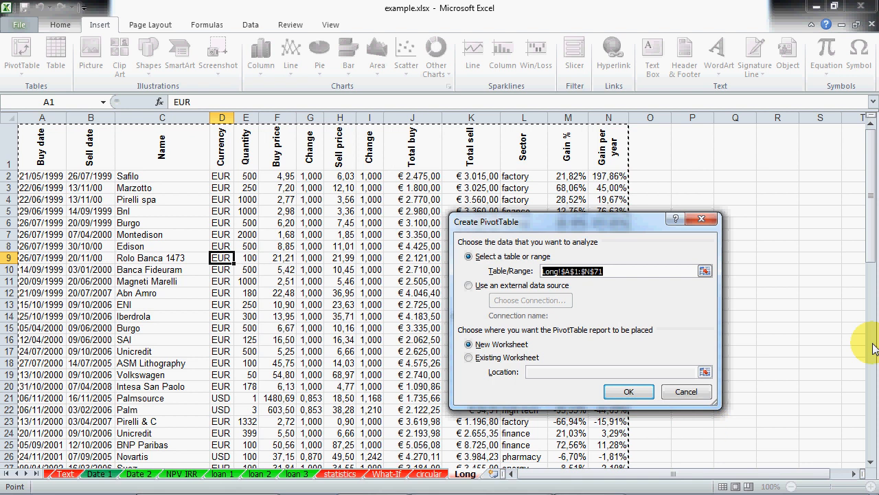
drag(870, 223, 864, 192)
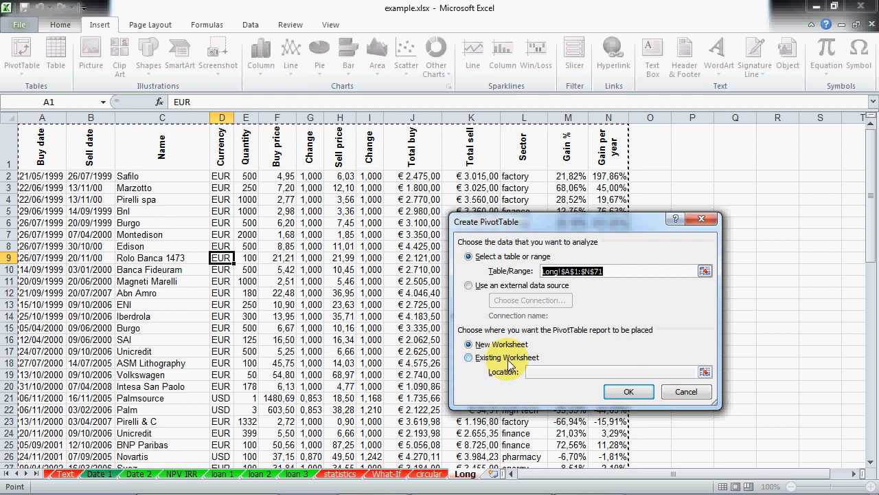
click(631, 390)
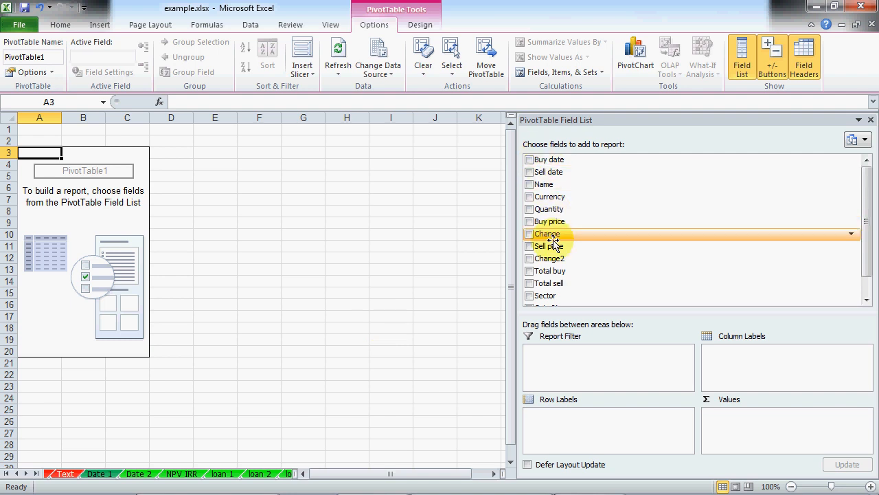
Step: Put Currency in the Row Labels area and Sector in the Column Labels area
mouse_move(867, 205)
mouse_down()
mouse_move(866, 236)
mouse_move(866, 191)
mouse_up()
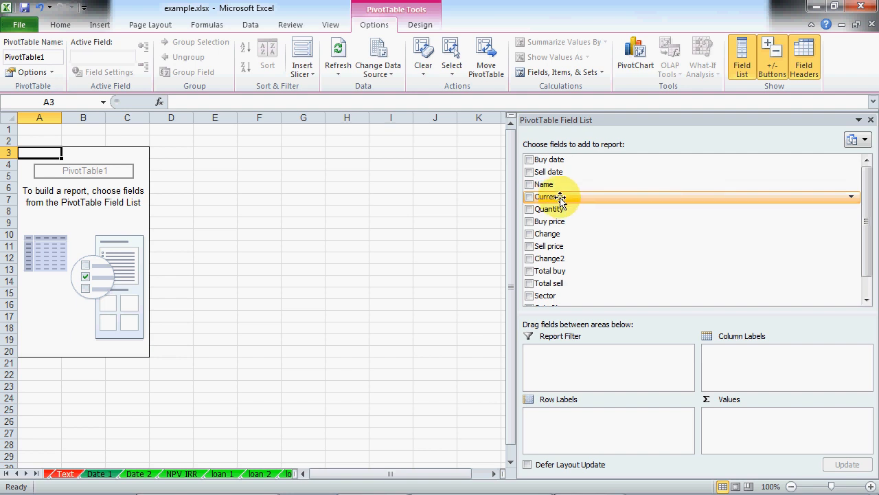
drag(563, 197, 588, 440)
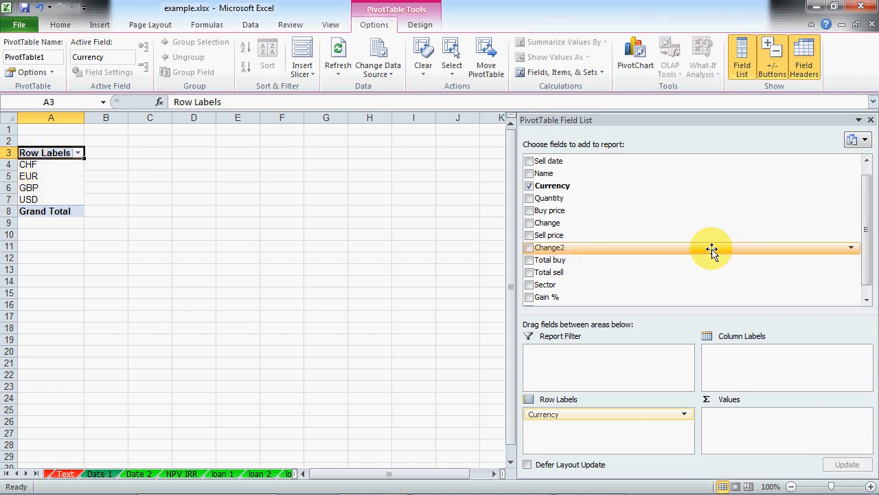
mouse_move(866, 249)
mouse_down()
mouse_move(874, 221)
mouse_move(867, 253)
mouse_up()
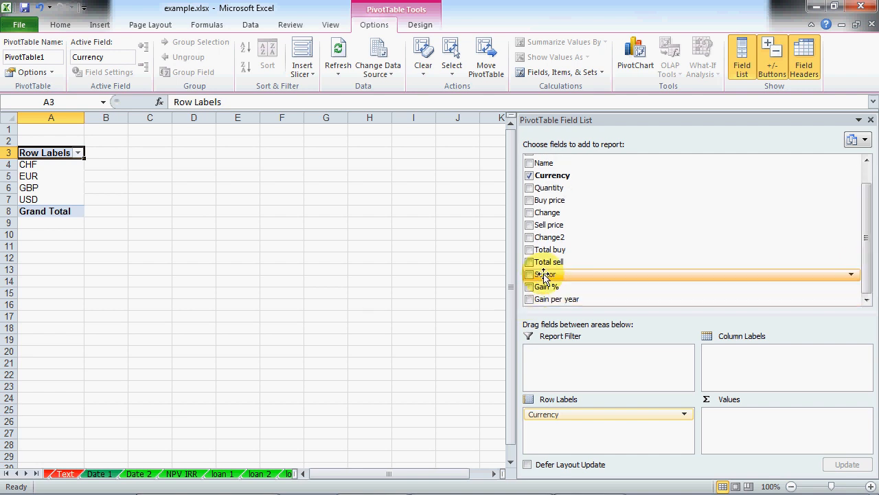
drag(544, 277, 768, 363)
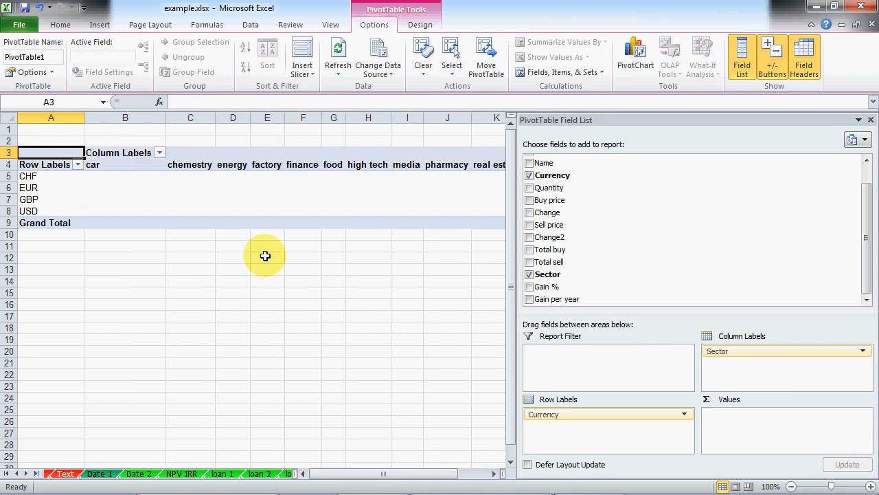
Step: Review the sector headings along row 4, from car through food
click(118, 166)
click(195, 165)
click(234, 165)
click(268, 165)
click(302, 165)
click(342, 164)
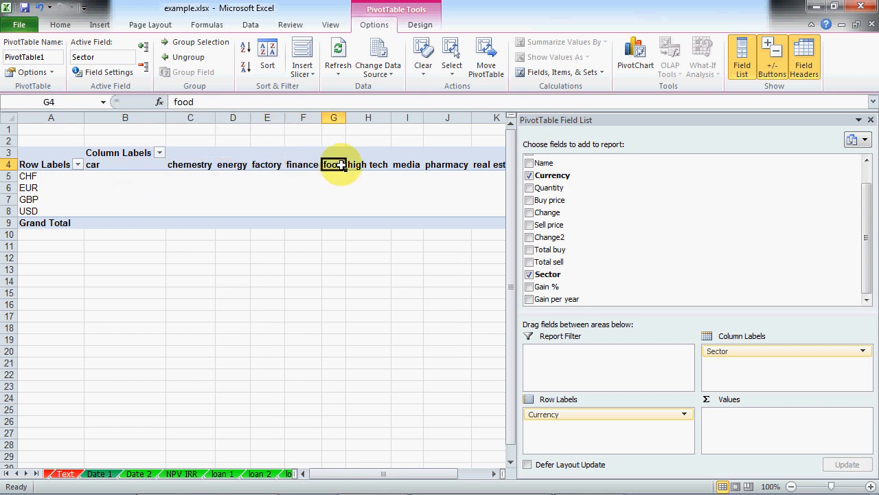
Step: Add Gain % as values summarized by Average, giving a grand total of 0,251066898
drag(512, 240, 603, 243)
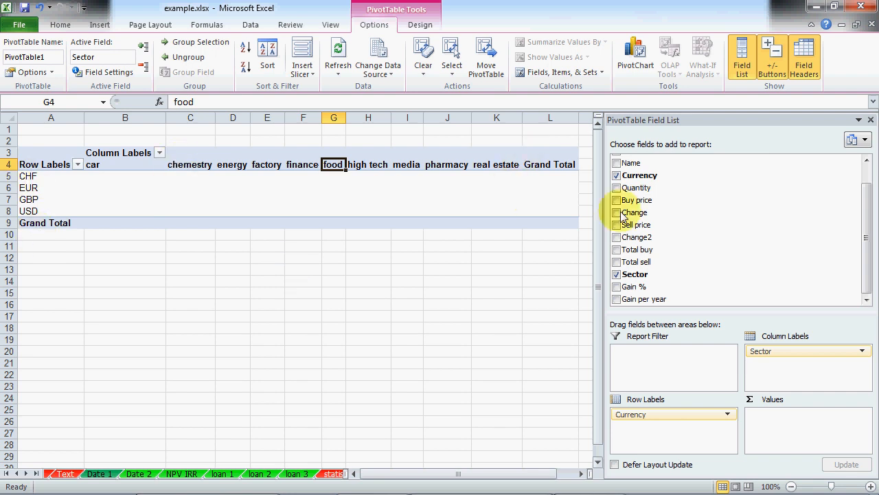
drag(635, 291, 794, 421)
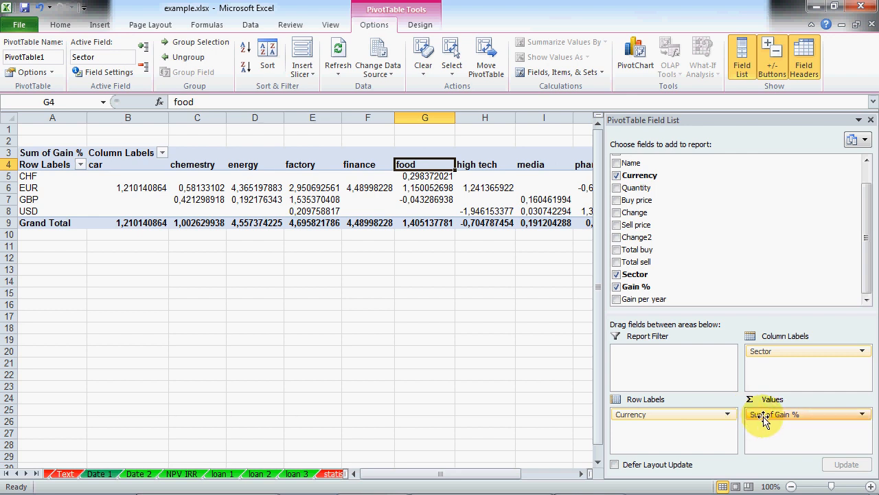
click(862, 416)
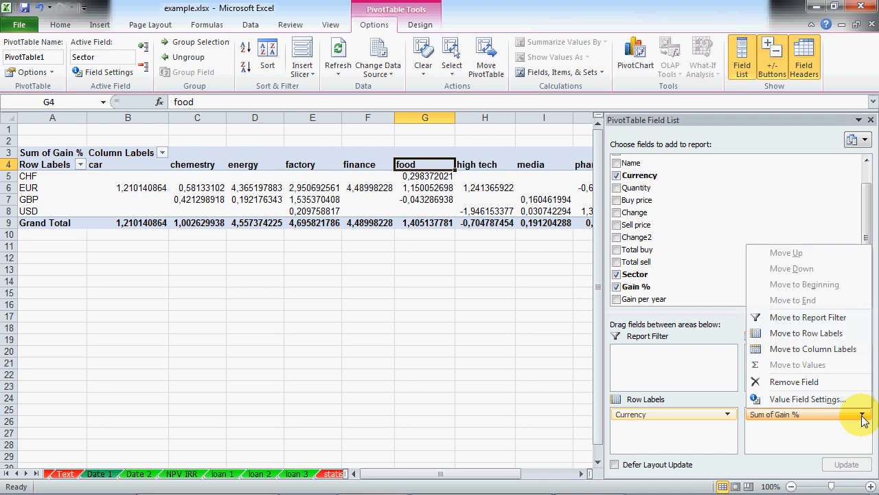
click(834, 399)
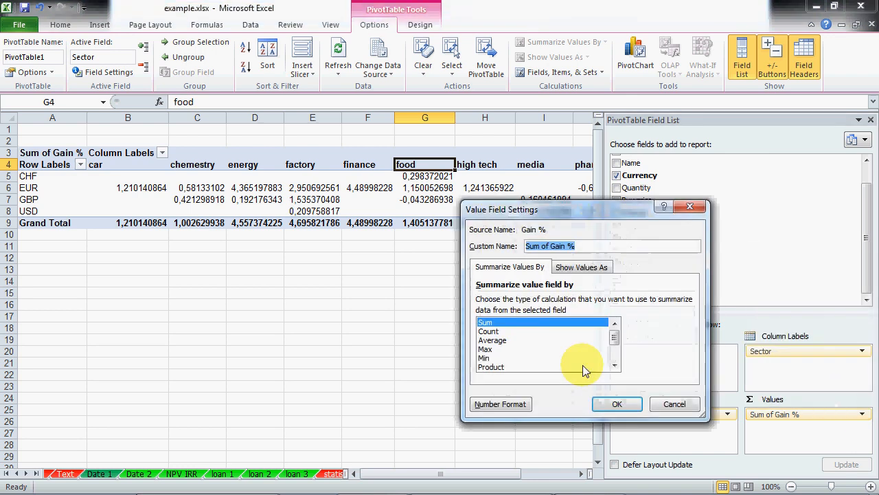
click(512, 341)
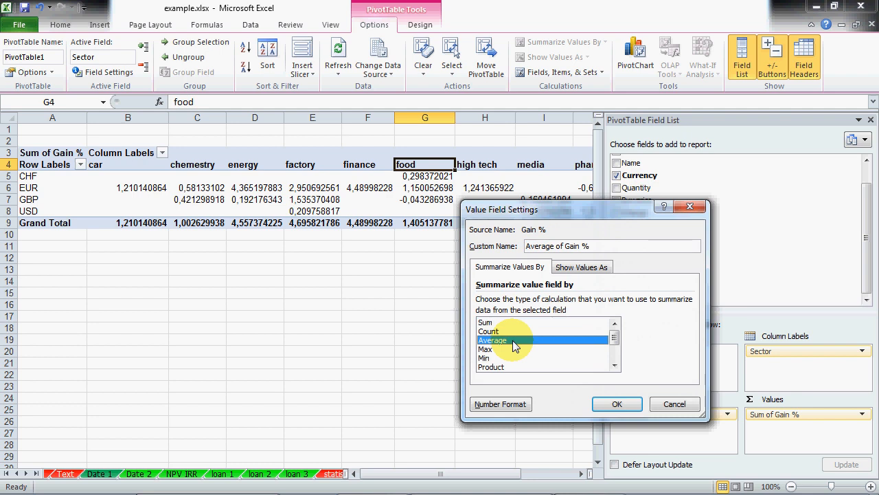
click(616, 404)
click(272, 304)
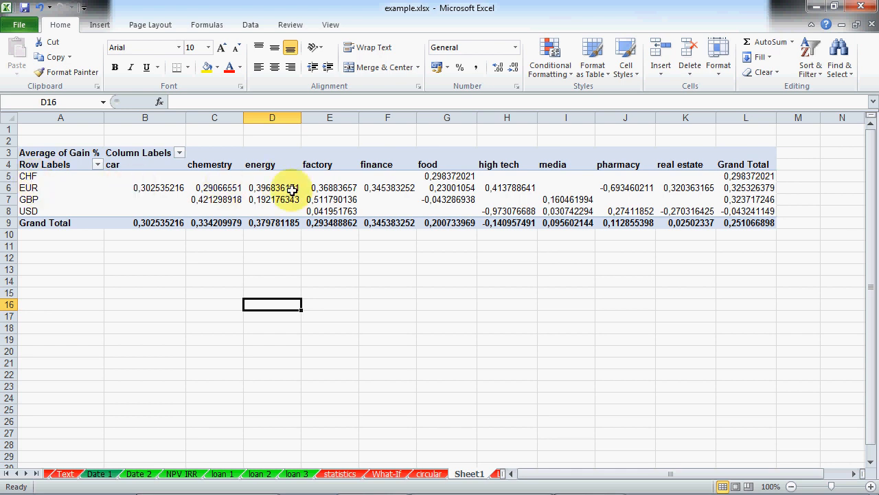
click(129, 175)
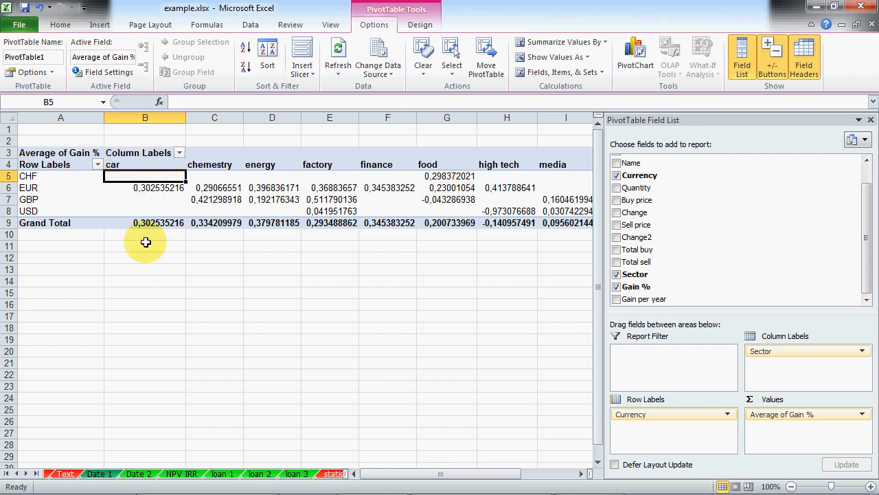
click(209, 188)
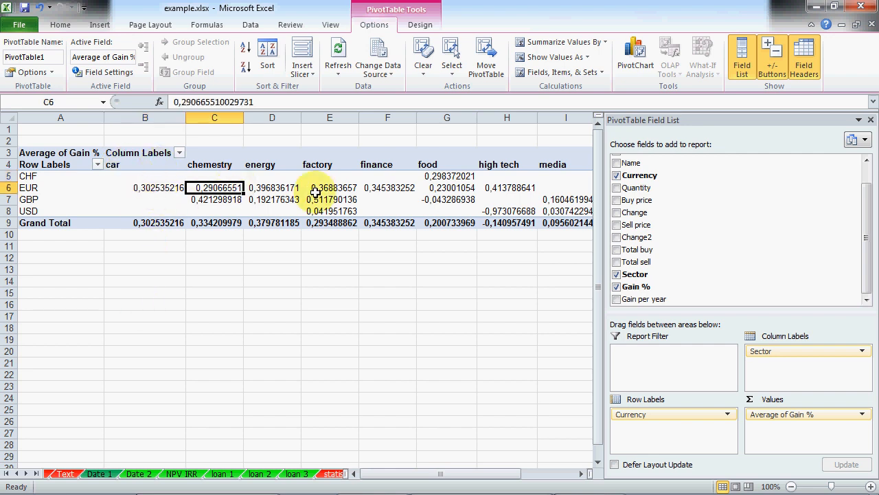
click(424, 189)
click(431, 200)
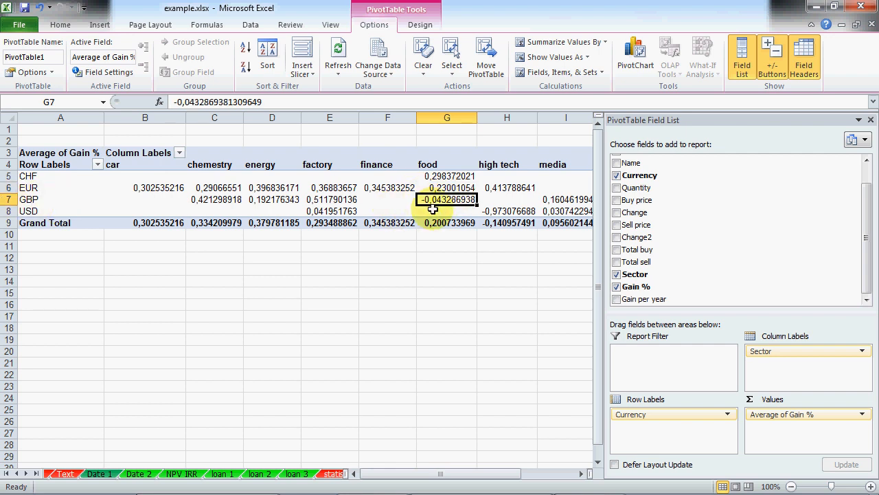
click(507, 304)
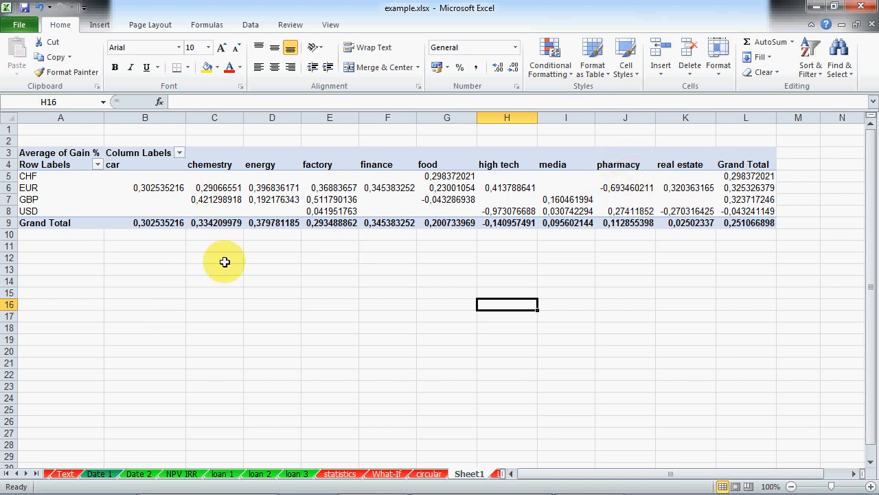
click(264, 203)
click(272, 223)
click(272, 269)
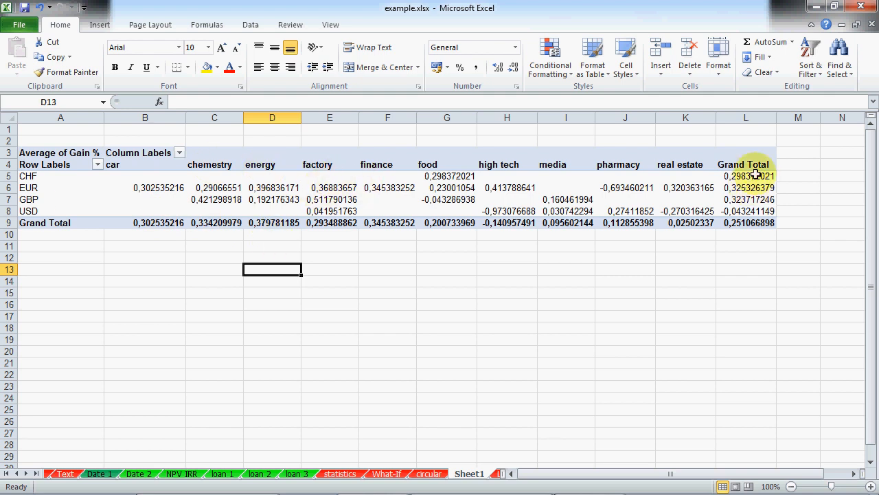
click(730, 226)
click(507, 293)
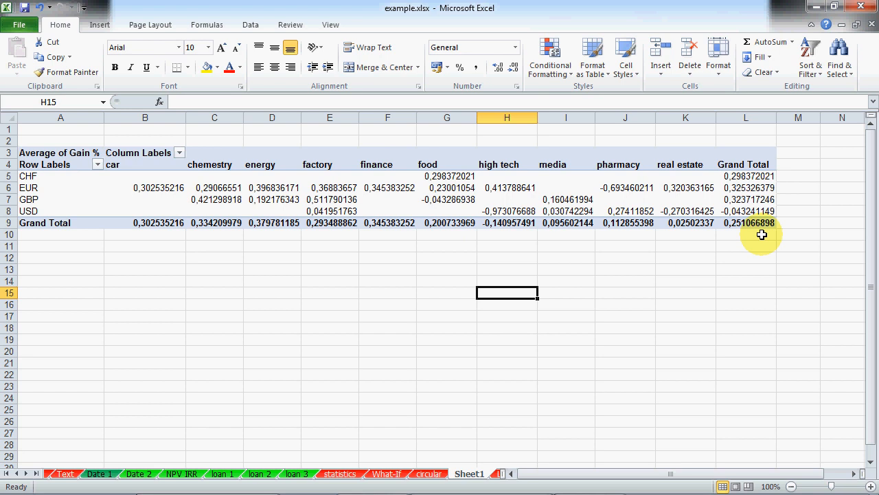
click(339, 201)
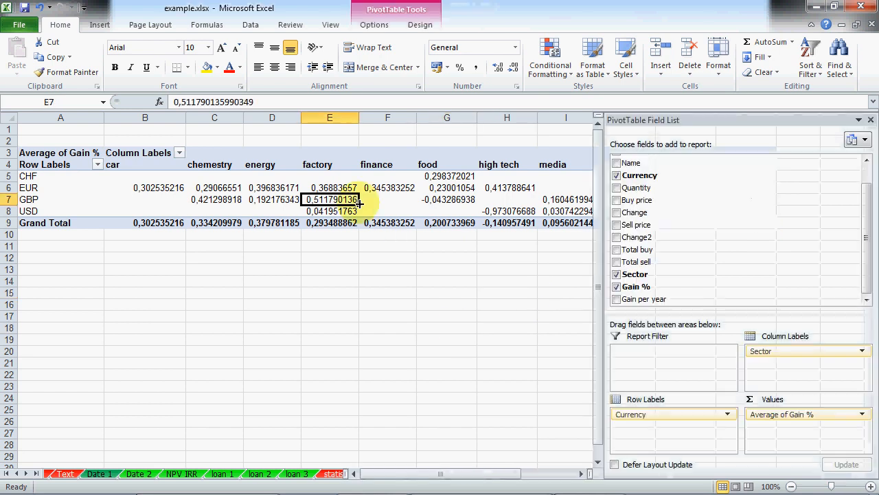
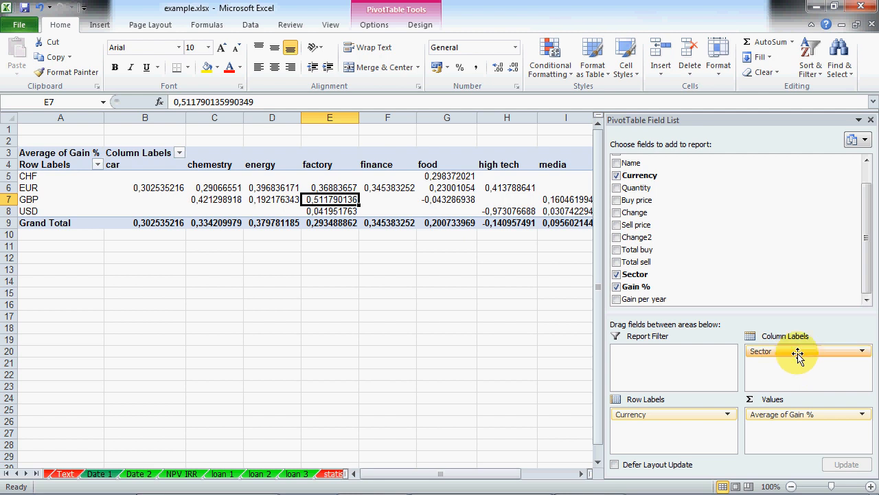
Step: Move Sector from the column labels into the rows, nested under Currency
drag(865, 354, 756, 217)
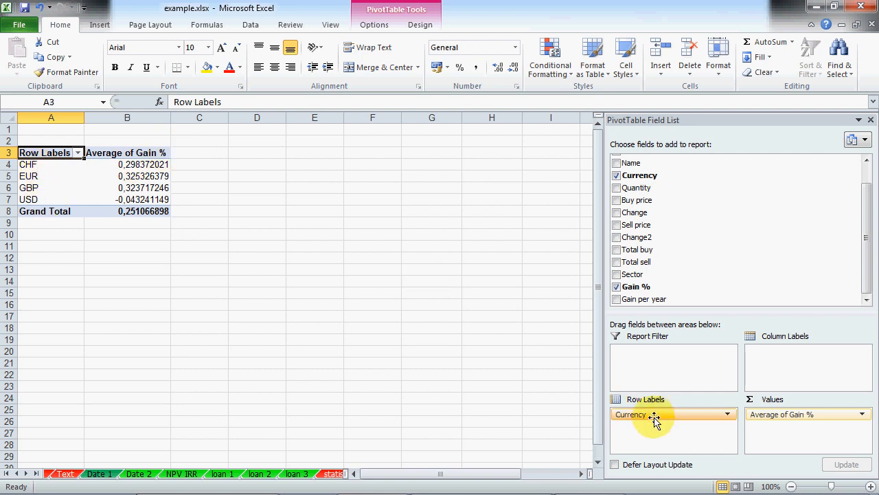
drag(645, 419, 718, 419)
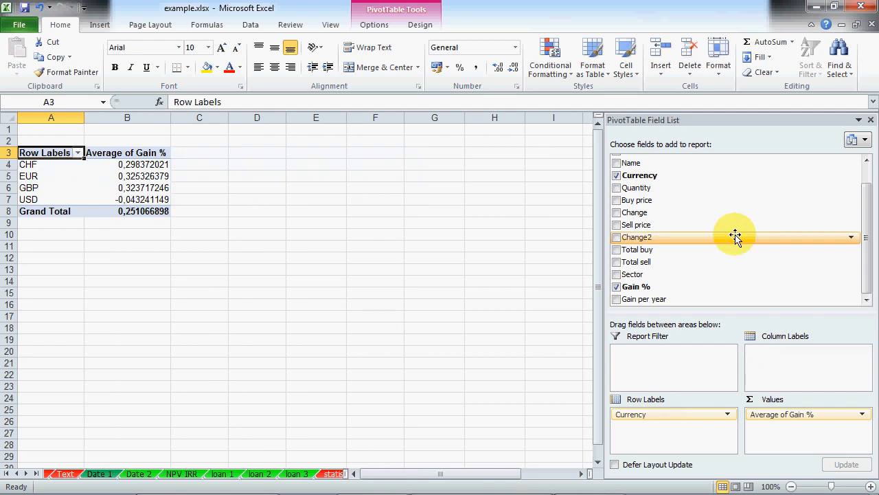
scroll(867, 254, up, 1)
scroll(824, 268, down, 1)
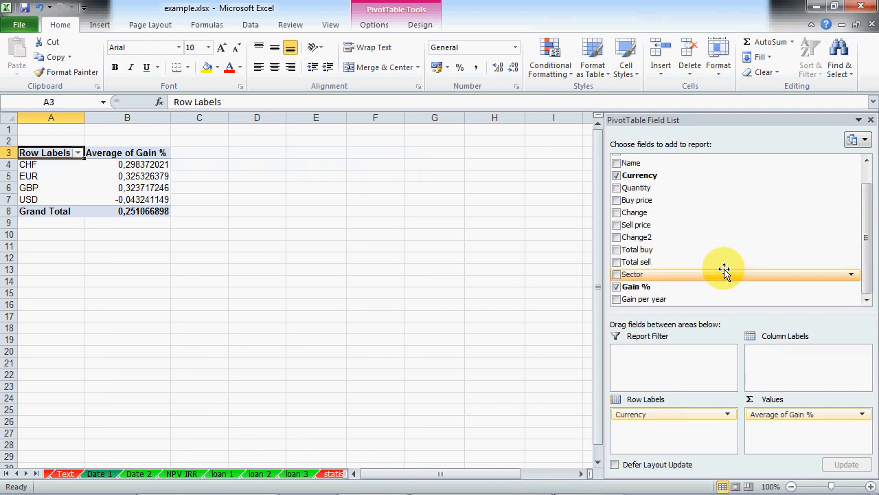
scroll(863, 282, up, 1)
drag(631, 289, 667, 433)
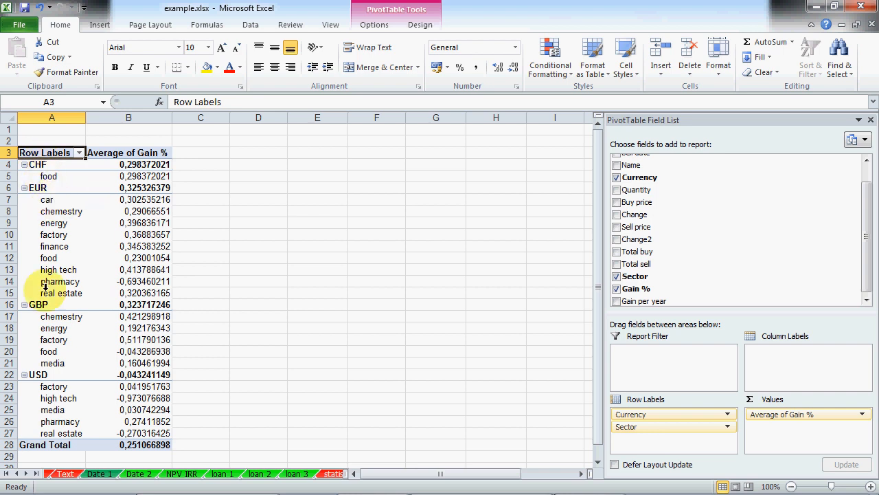
Step: Add Total buy and Total sell to the values as sums
scroll(109, 370, down, 4)
scroll(111, 332, up, 3)
scroll(112, 331, up, 1)
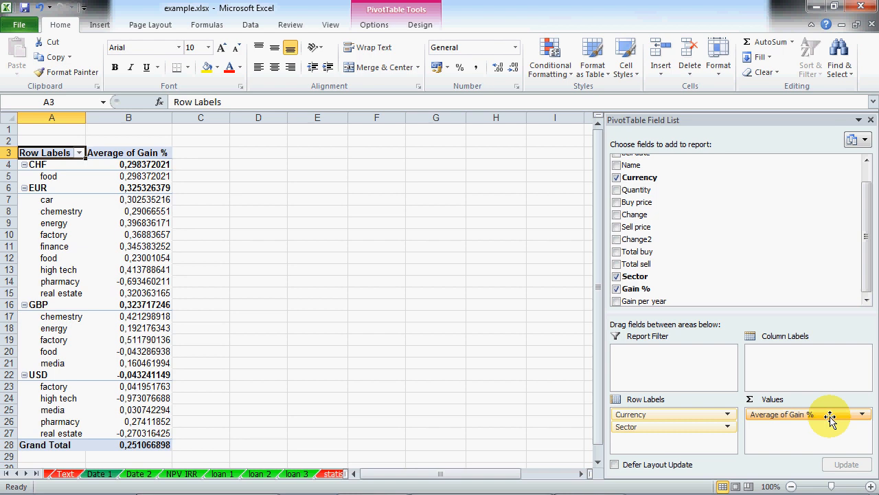
mouse_move(830, 419)
mouse_down()
mouse_move(857, 387)
mouse_move(660, 224)
mouse_move(648, 249)
mouse_move(781, 437)
mouse_up()
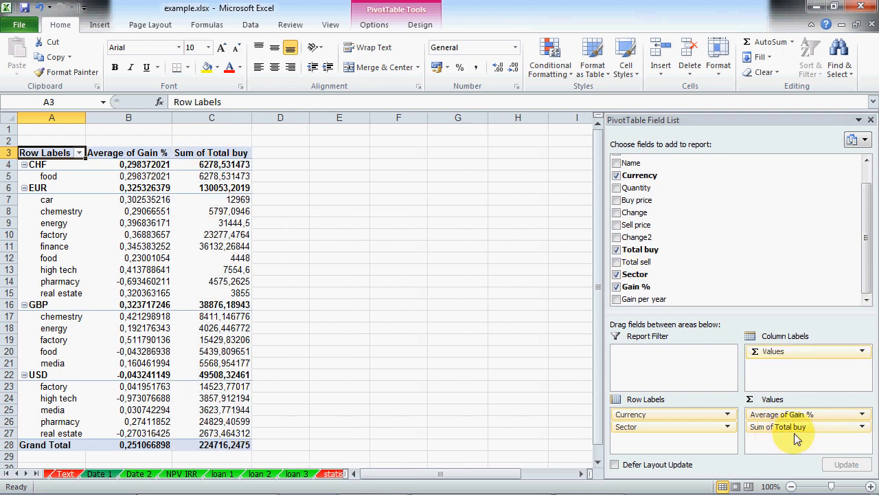
click(862, 426)
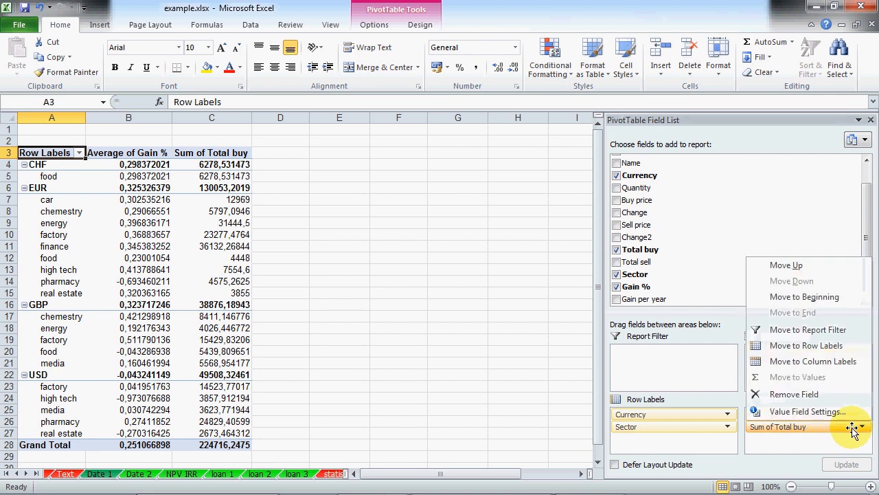
click(820, 447)
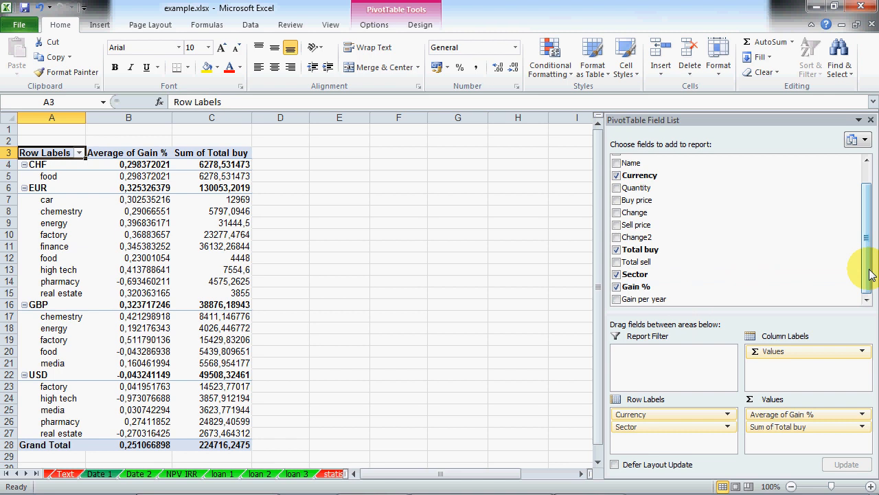
drag(824, 266, 806, 446)
Step: Check the CHF food row's average gain and Total buy sum
click(54, 177)
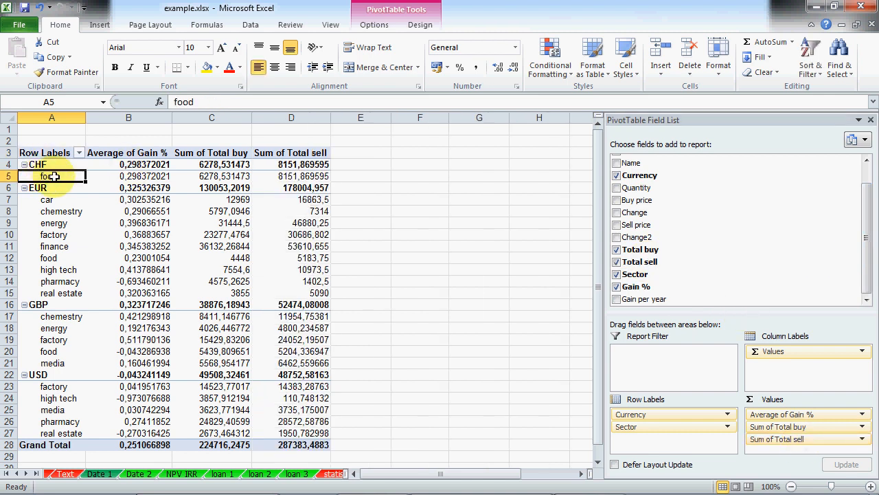
click(141, 177)
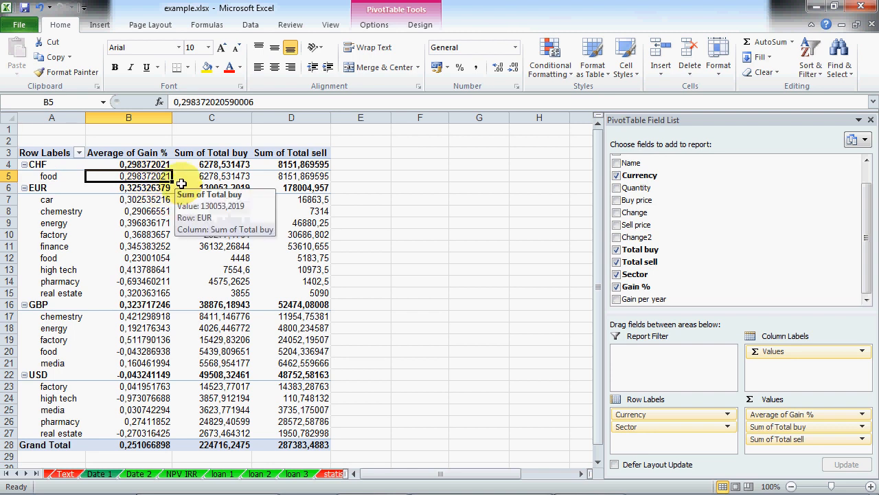
click(205, 176)
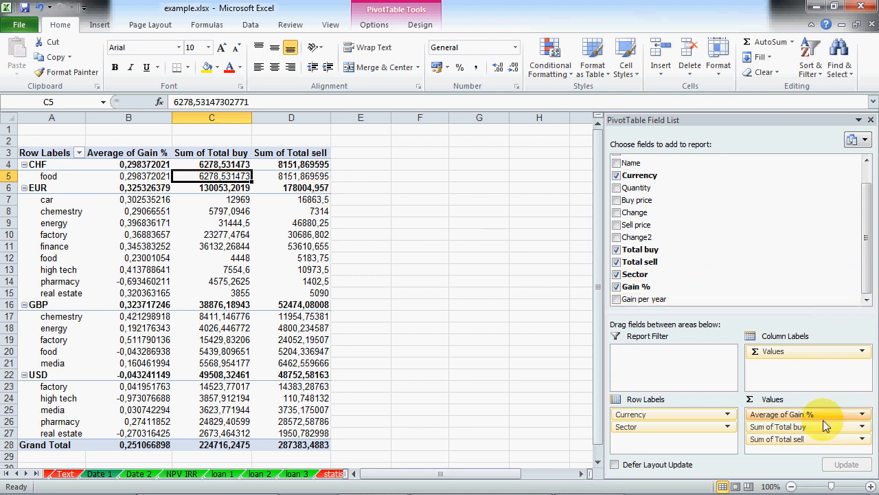
Step: Clear all value and row fields, then list Sector alone as rows
drag(823, 418, 673, 222)
drag(786, 426, 715, 275)
drag(626, 426, 743, 251)
drag(618, 410, 783, 216)
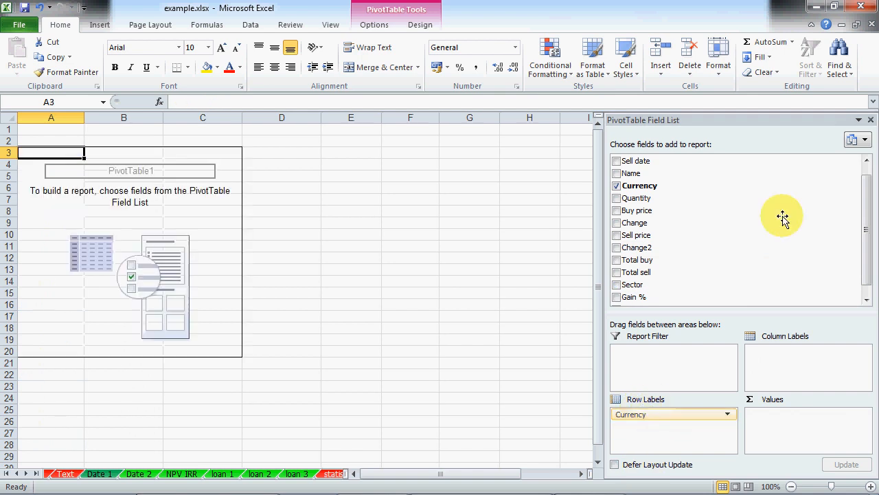
drag(872, 254, 865, 206)
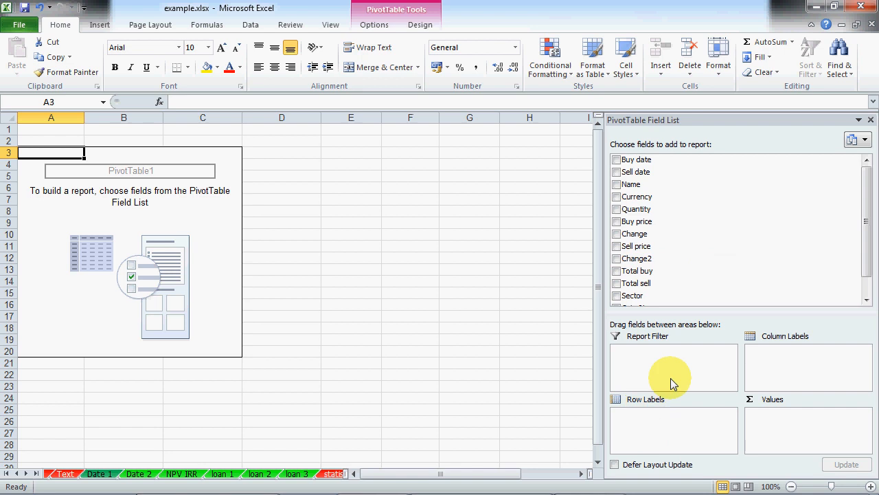
drag(633, 296, 645, 441)
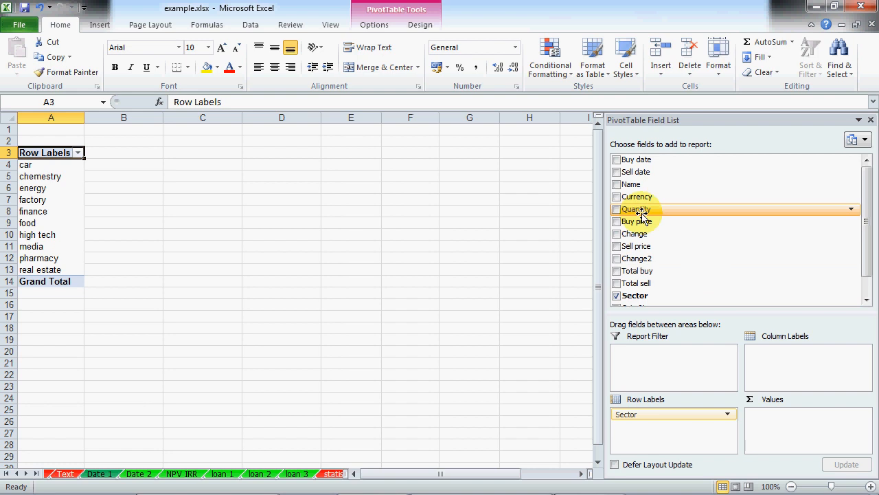
Step: Add Quantity to the values, summarized as Average
drag(639, 213, 783, 420)
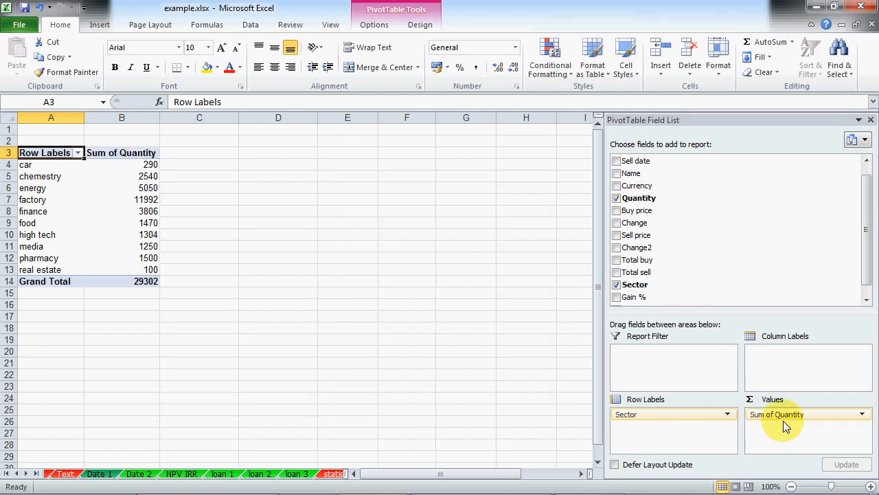
click(863, 415)
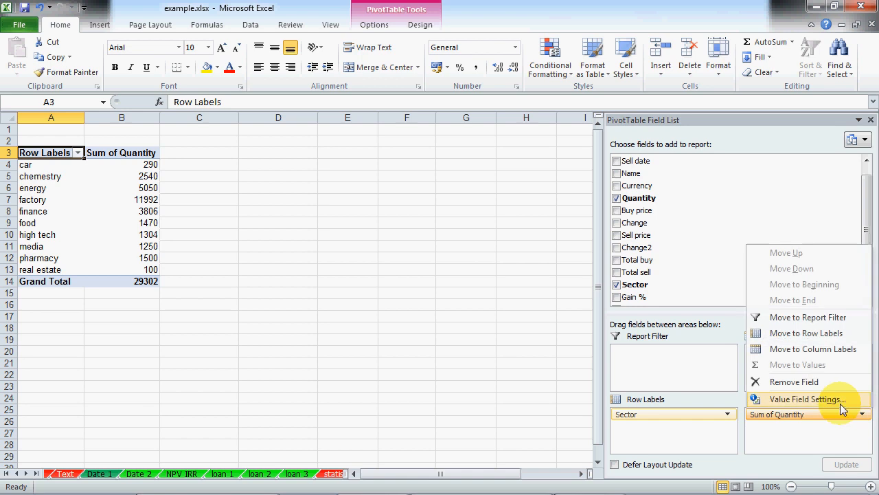
click(840, 401)
click(492, 340)
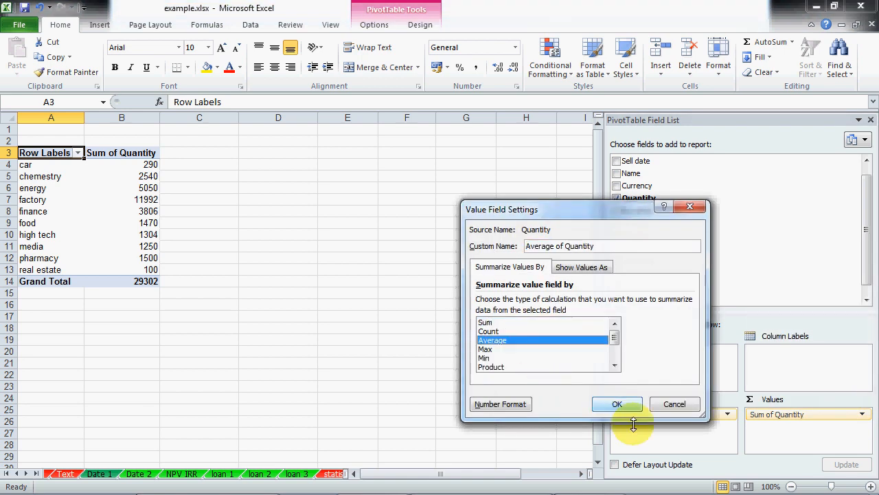
click(617, 404)
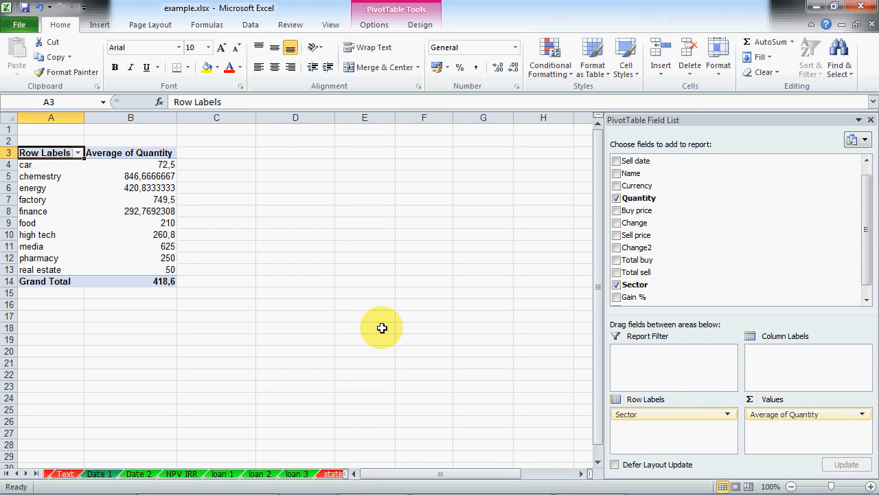
Step: Hide the car sector with the row filter, then show all sectors again
click(79, 153)
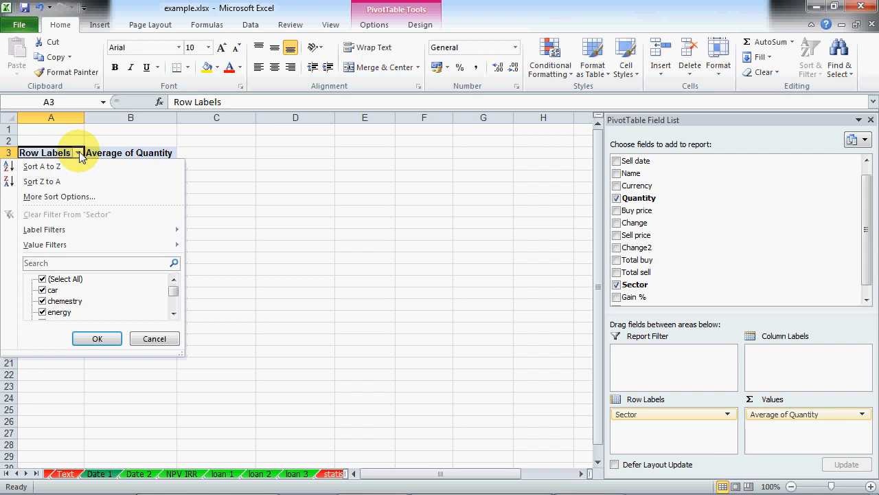
click(43, 290)
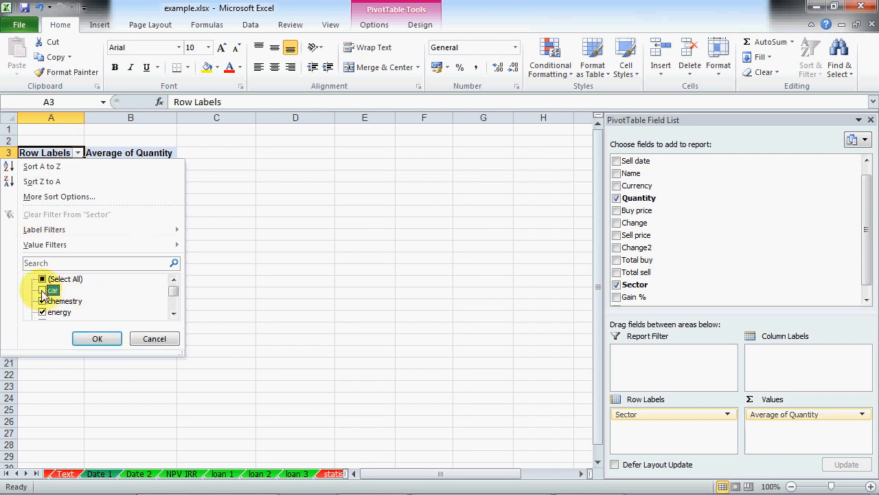
click(94, 339)
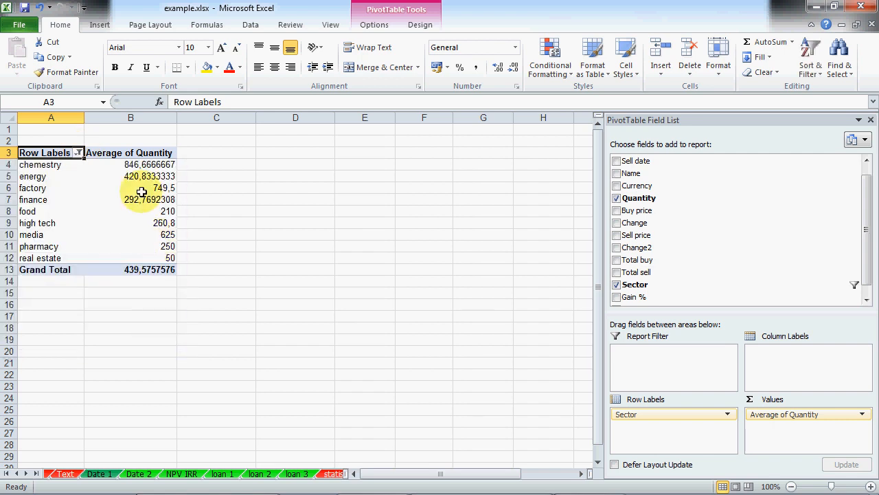
click(78, 153)
click(42, 290)
click(94, 339)
click(126, 339)
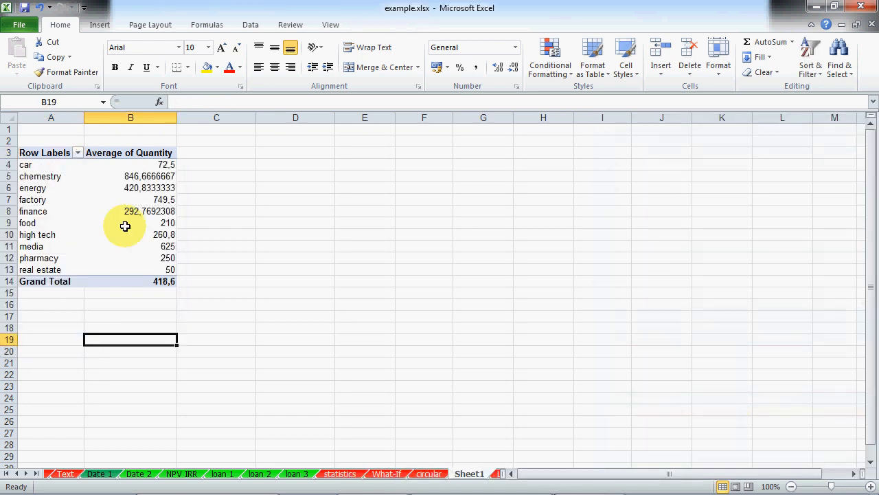
Step: Put Currency in the Report Filter area
click(125, 226)
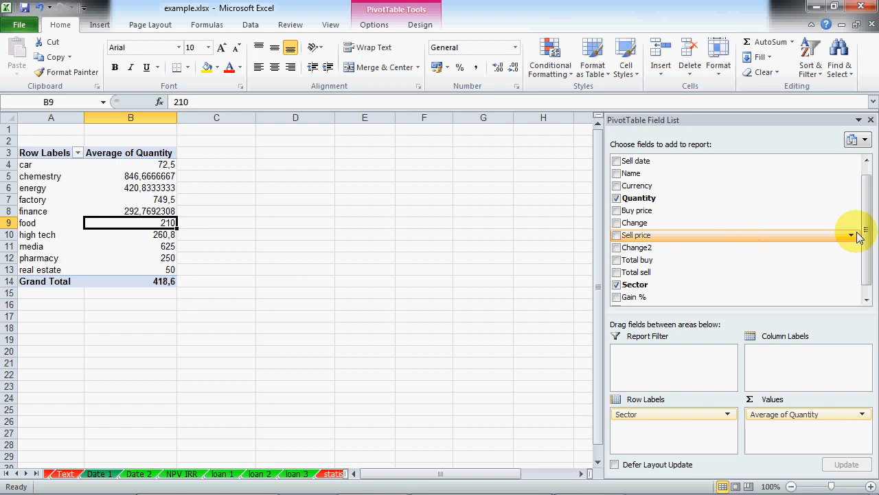
drag(868, 232, 868, 197)
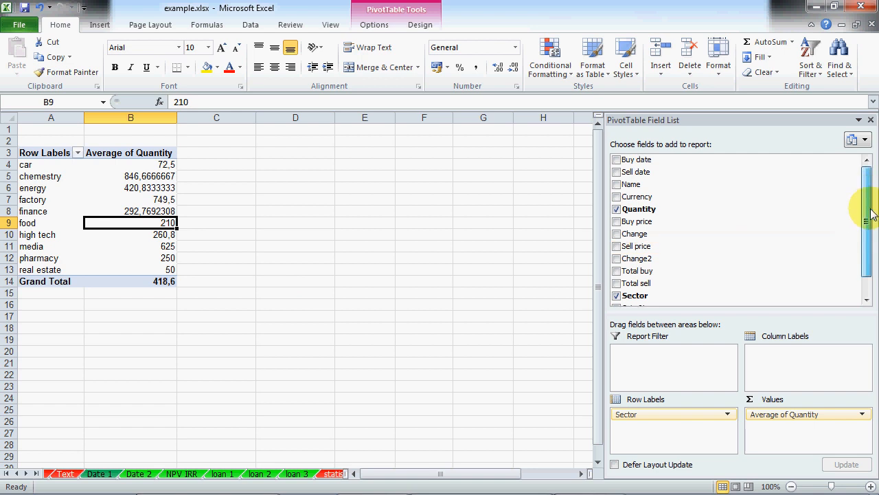
drag(626, 196, 657, 360)
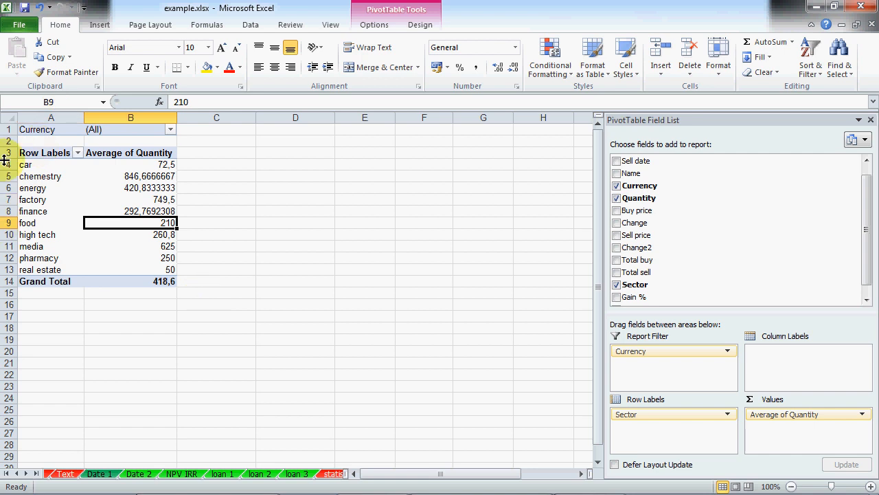
Step: Limit the Currency filter to EUR and GBP, giving a 485,6 grand total
click(170, 130)
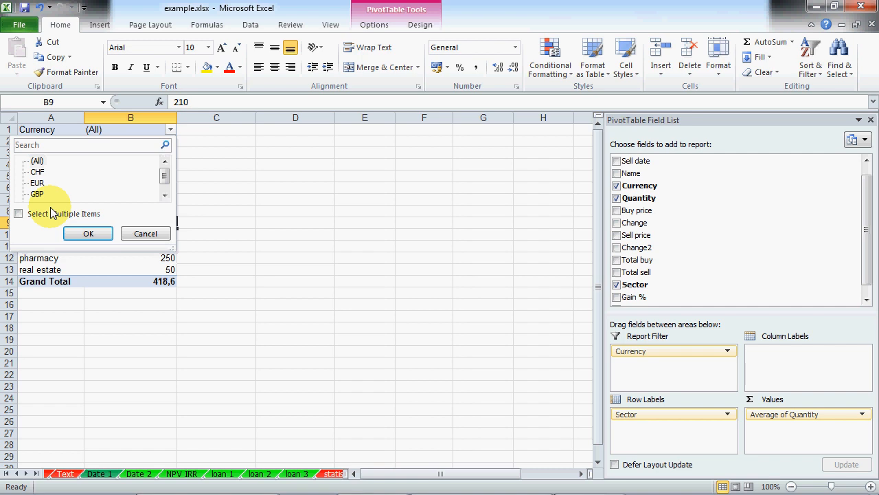
click(18, 214)
click(33, 171)
click(165, 195)
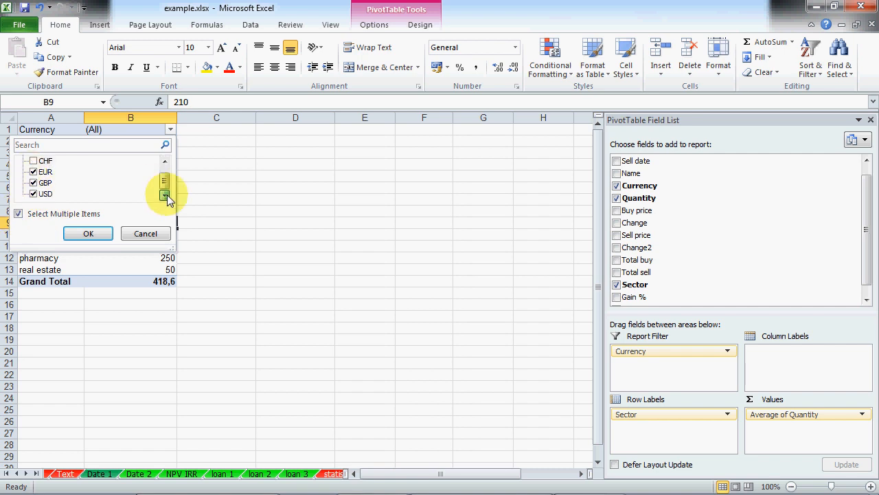
click(33, 195)
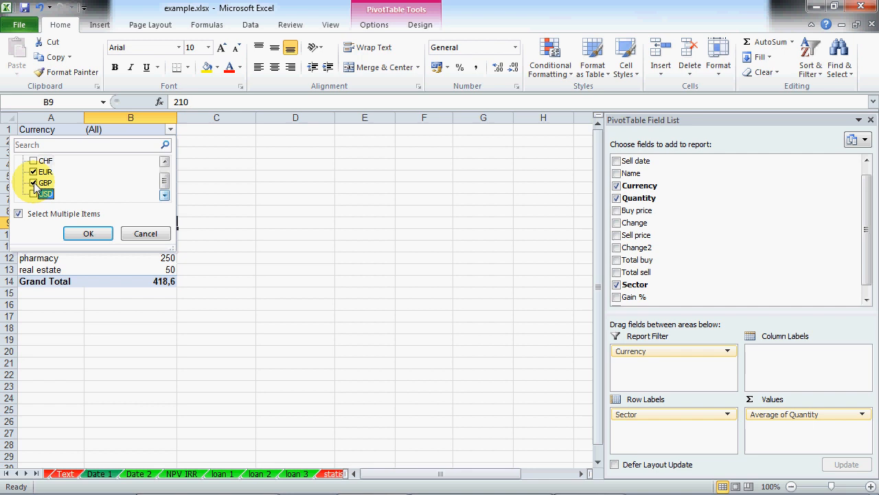
click(91, 234)
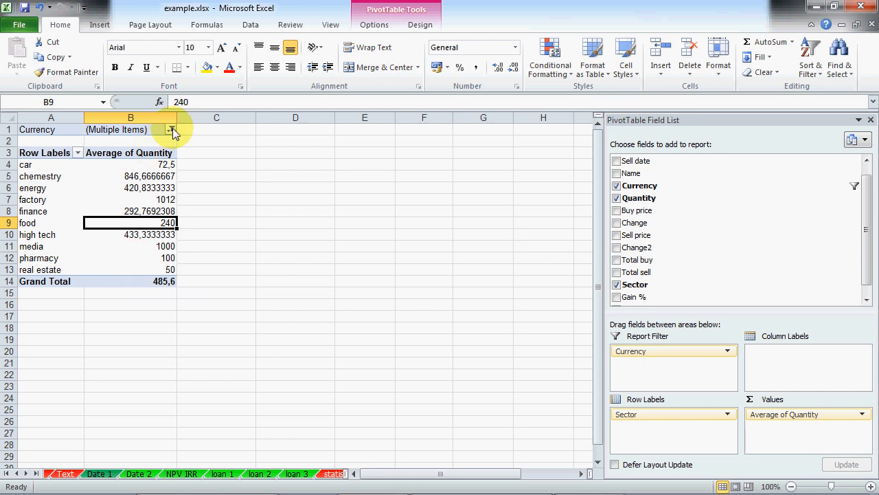
Step: Look over the statistics and Long sheets, then return to the pivot sheet
scroll(864, 229, up, 1)
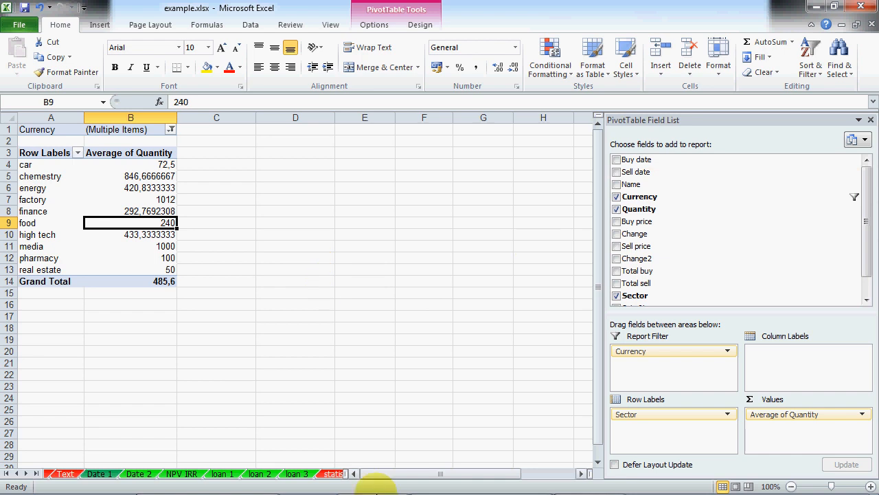
click(334, 473)
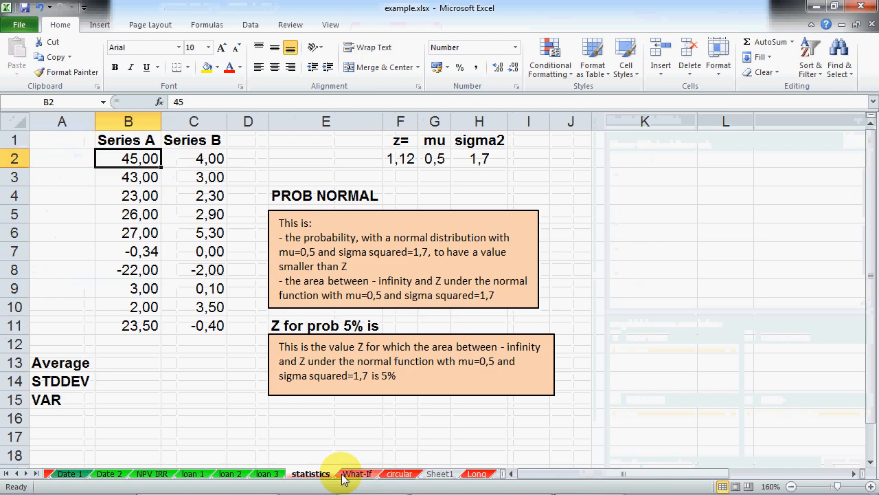
click(477, 473)
scroll(130, 343, down, 9)
scroll(131, 340, up, 5)
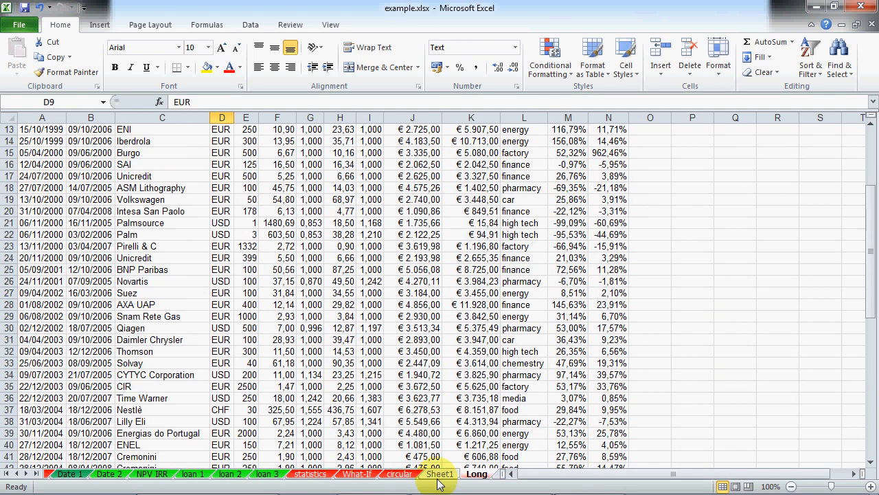
click(440, 476)
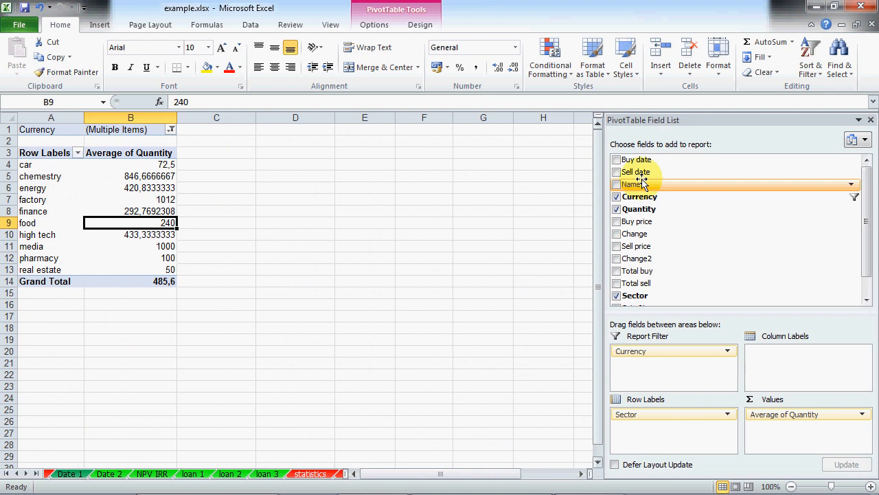
Step: Add Sell date as a report filter with multiple items allowed and all dates cleared
drag(644, 176, 683, 364)
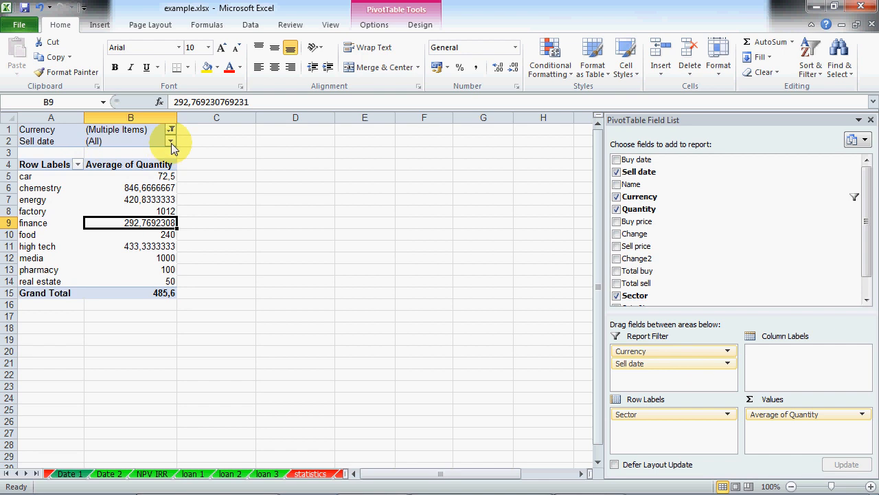
click(171, 142)
drag(211, 313, 285, 455)
click(36, 421)
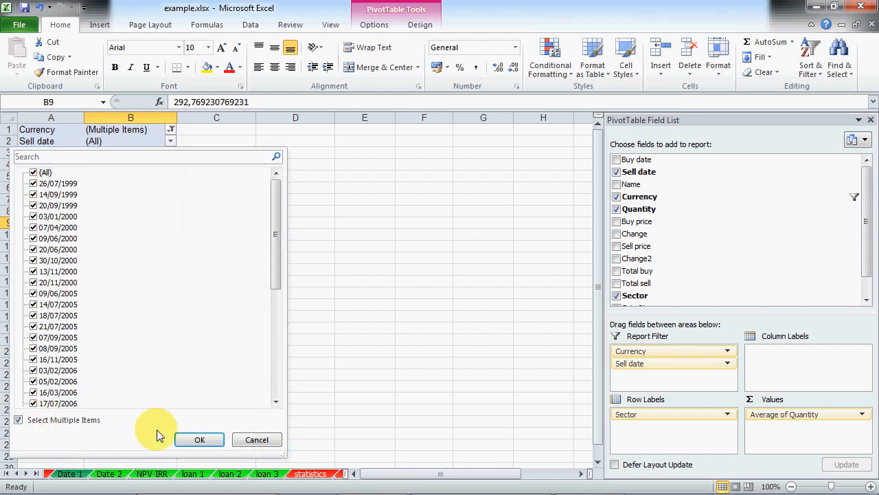
click(34, 173)
drag(275, 252, 277, 329)
Step: Tick the sell dates from 03/04/2007 through 18/12/2007, plus 11/03/2008
click(33, 315)
click(34, 326)
click(33, 337)
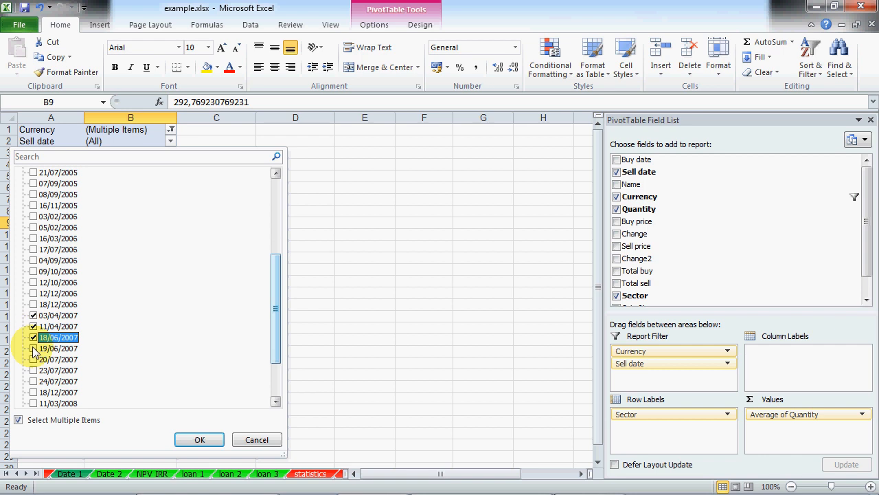
click(34, 348)
click(34, 359)
click(34, 370)
click(33, 381)
click(33, 393)
click(34, 404)
click(34, 404)
Step: Apply only the 2007 sell dates, then remove the Sell date report filter
click(34, 392)
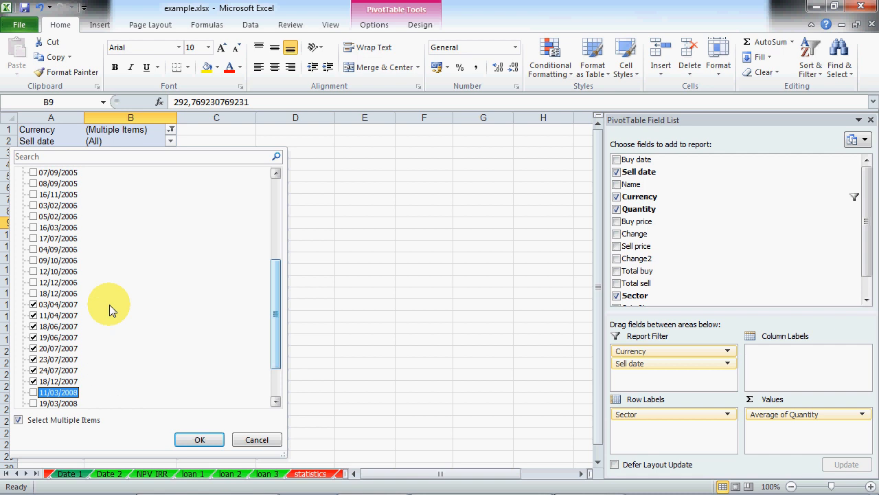
click(215, 442)
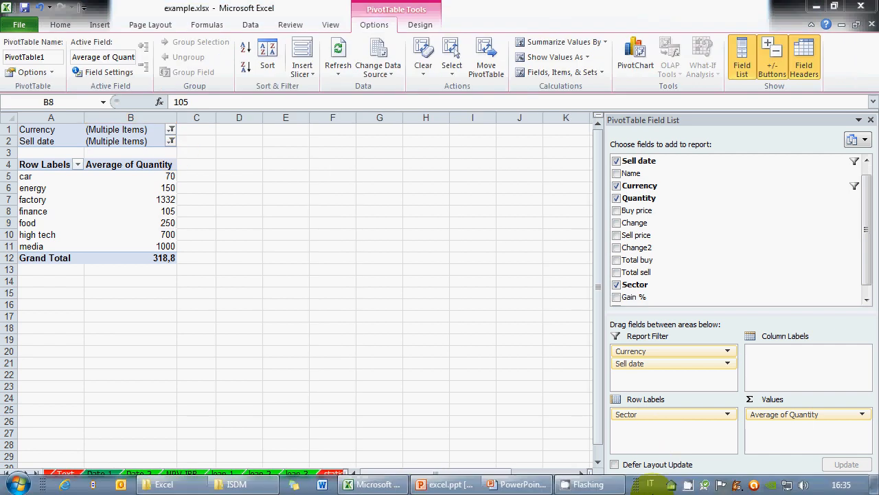
right_click(688, 485)
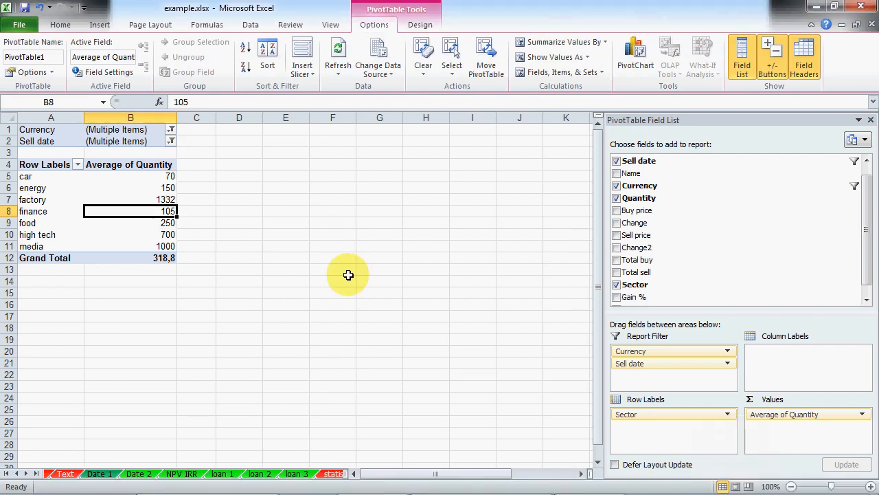
click(348, 275)
click(87, 207)
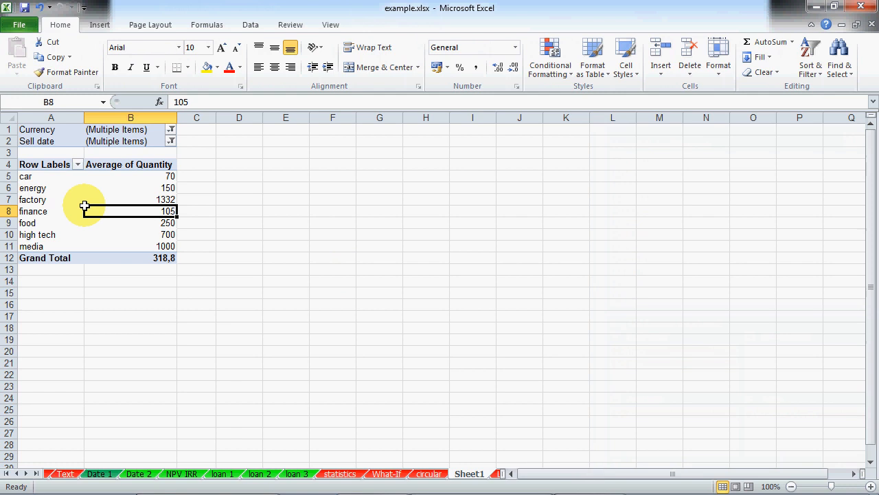
click(59, 198)
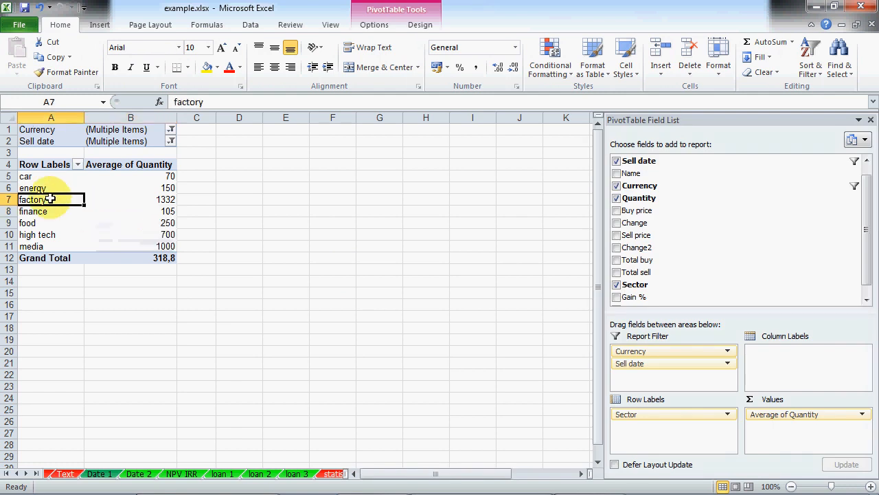
click(382, 26)
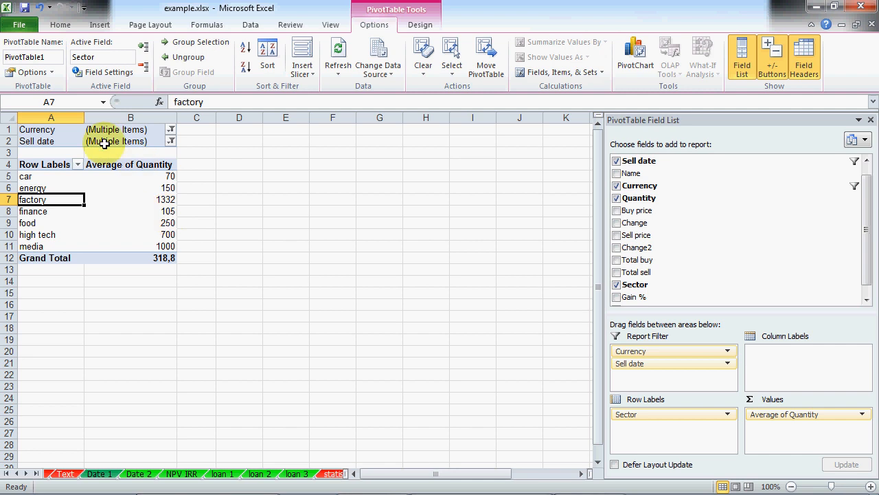
drag(646, 363, 746, 251)
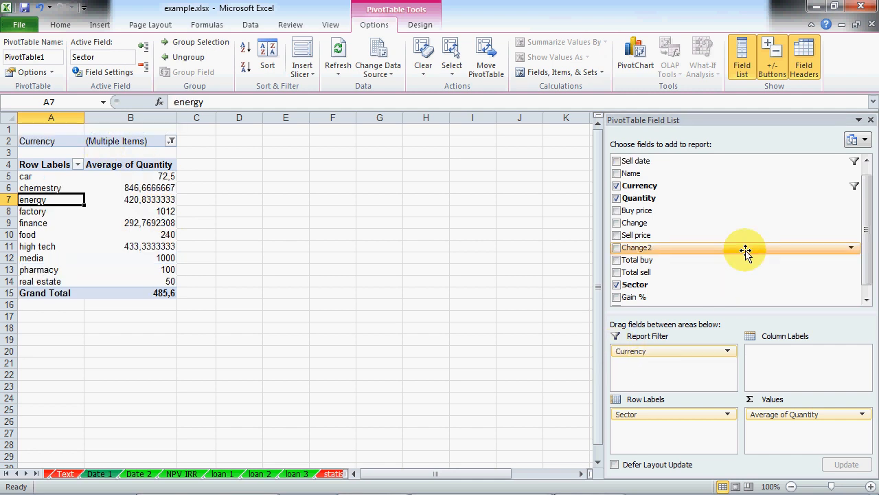
Step: Insert a clustered column PivotChart and place it beside the pivot table
click(637, 60)
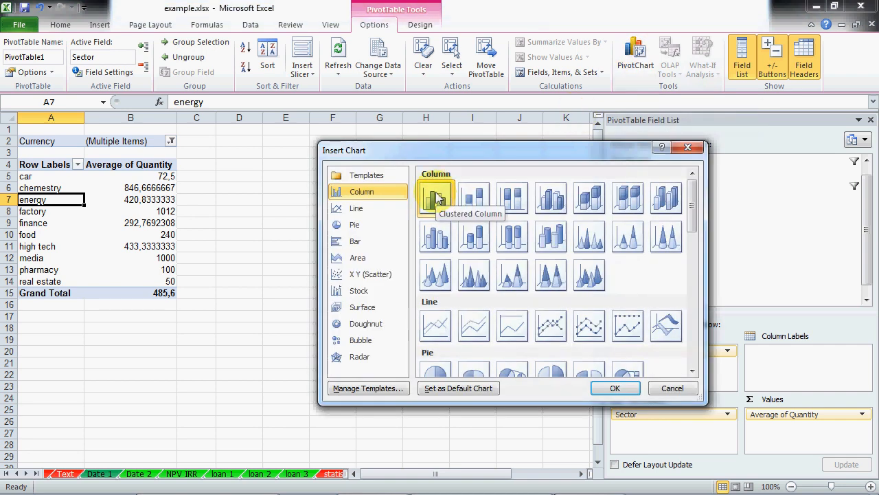
click(620, 389)
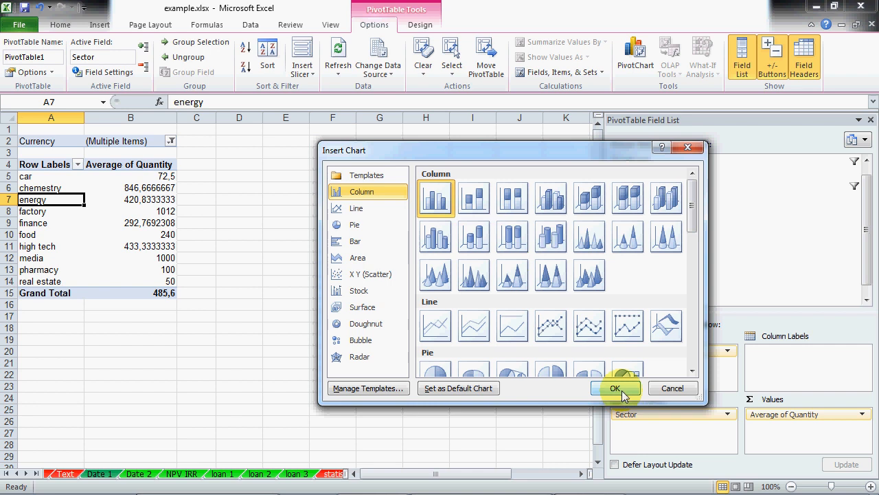
drag(144, 201, 122, 152)
drag(307, 151, 379, 154)
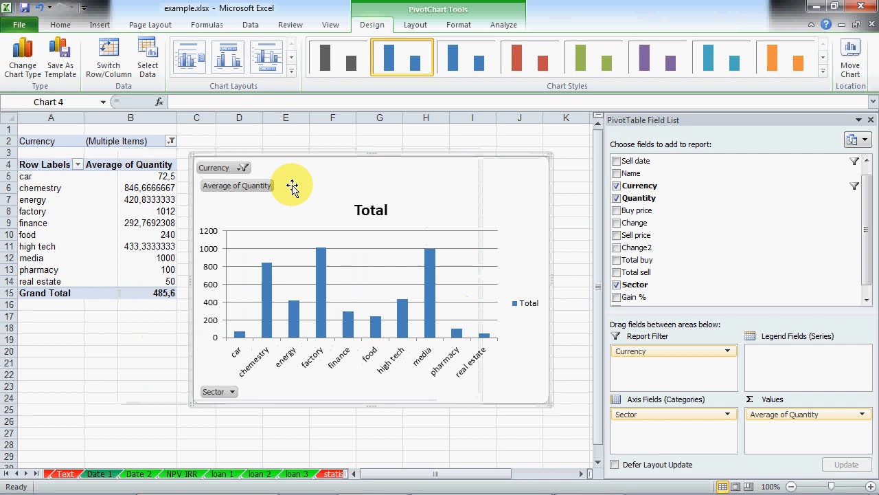
Step: Inspect the chart's Currency, Sector and Average of Quantity options without changing them
click(244, 168)
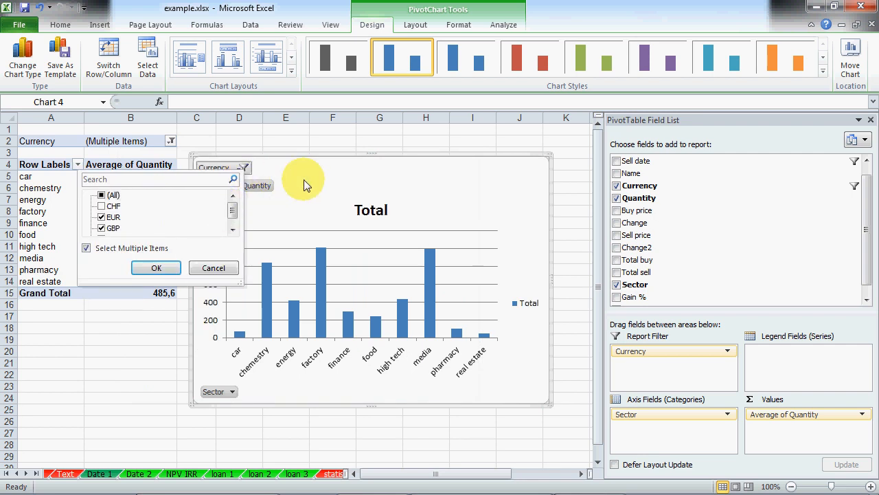
click(303, 179)
click(232, 391)
click(264, 397)
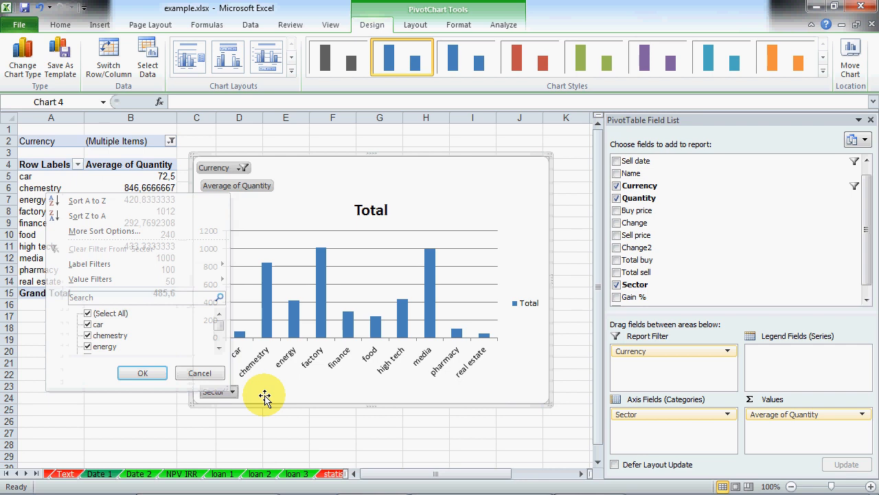
right_click(230, 185)
click(223, 205)
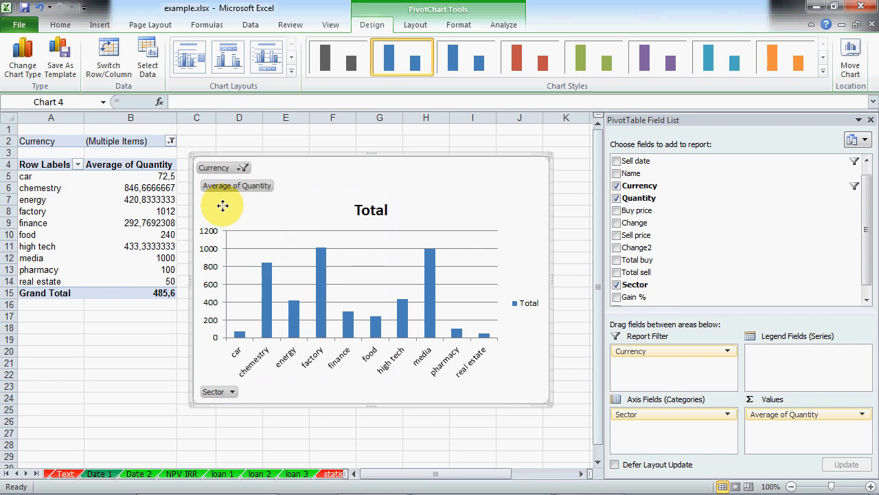
right_click(236, 188)
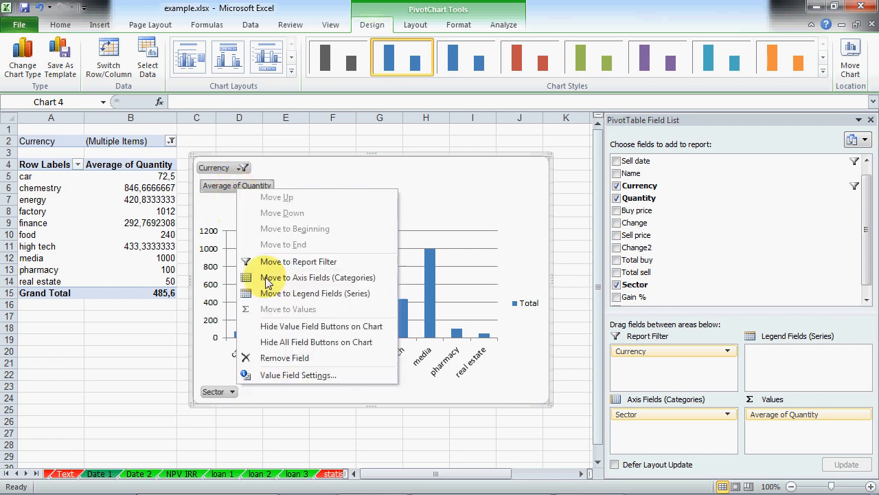
click(283, 375)
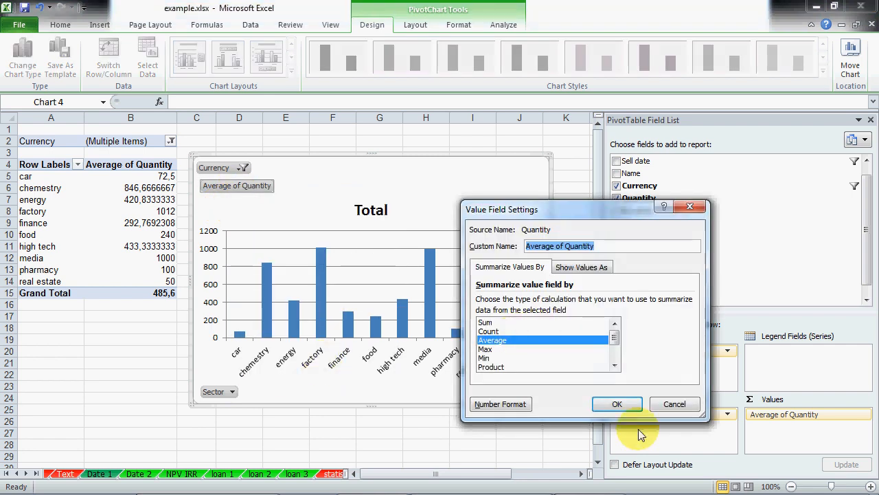
click(674, 405)
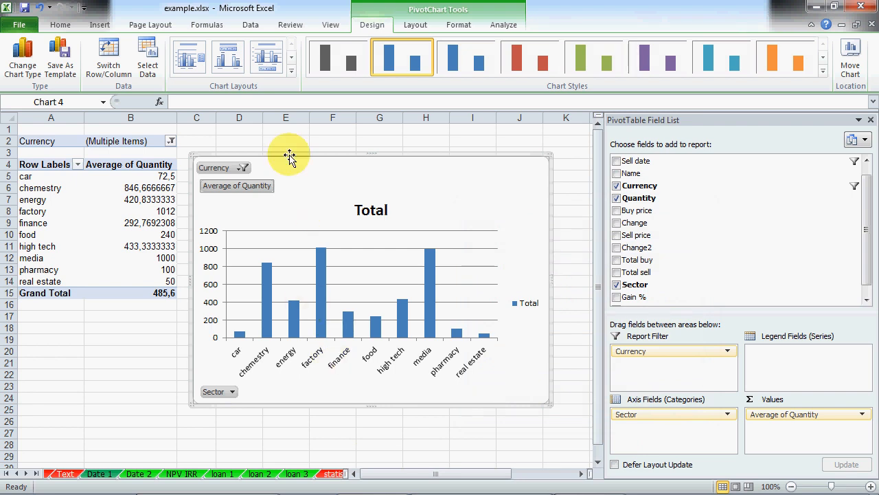
Step: Delete the chart and move Currency from the report filter to column labels
key(Delete)
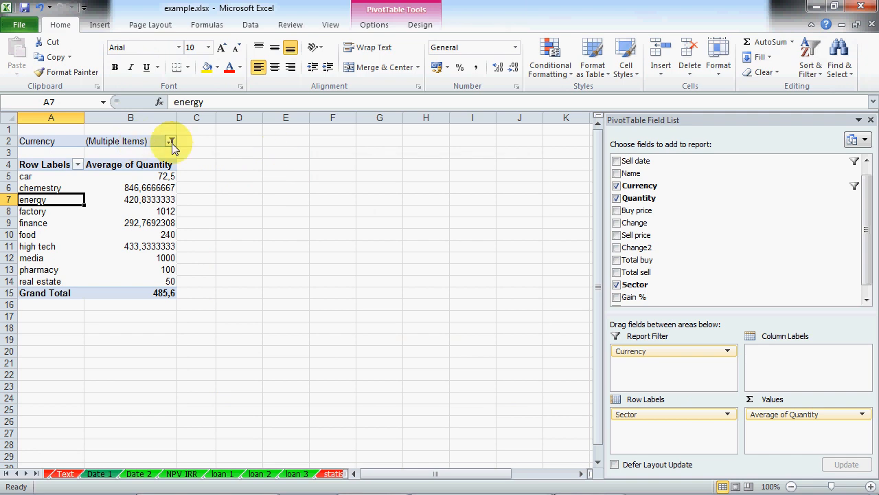
drag(641, 357, 742, 250)
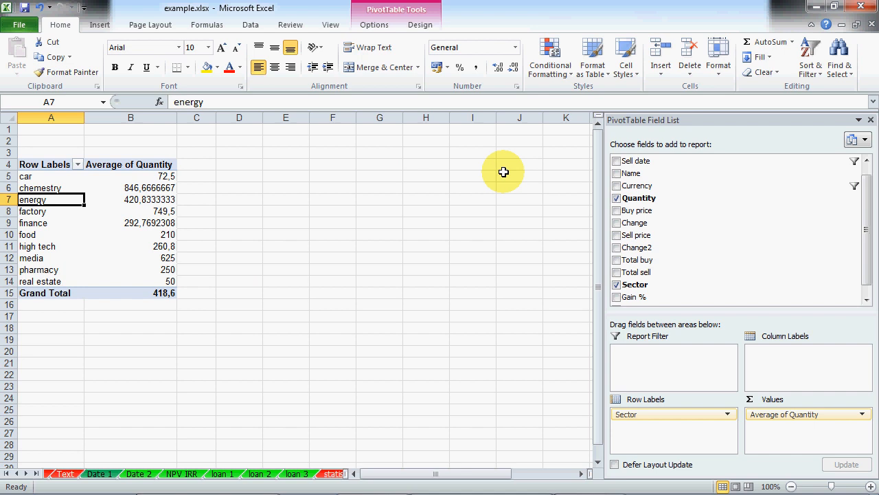
drag(646, 185, 804, 375)
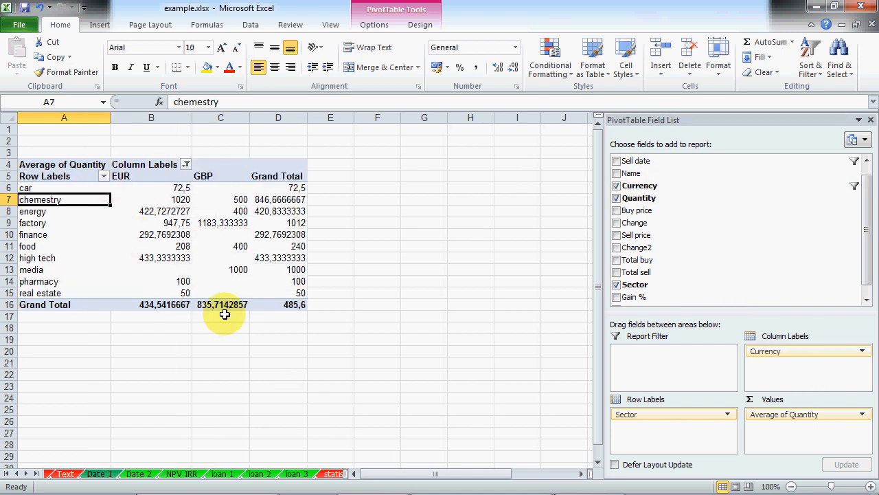
Step: Start a new PivotChart from the pivot table
click(148, 221)
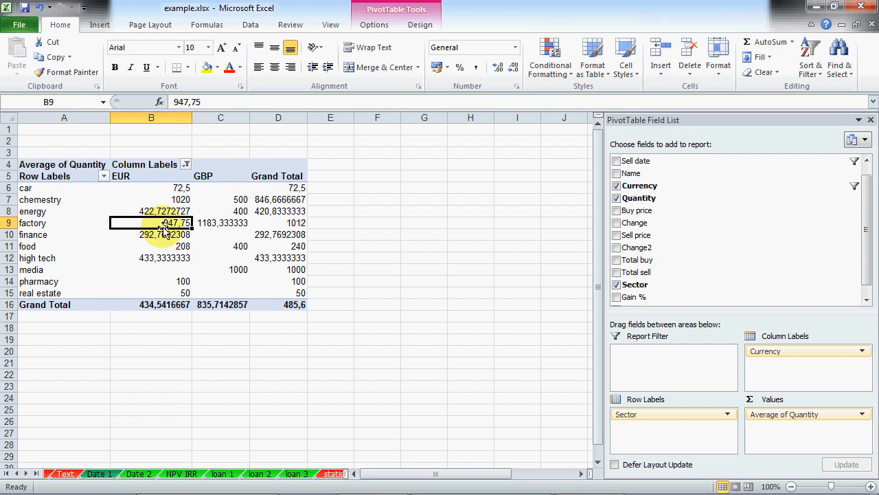
click(378, 26)
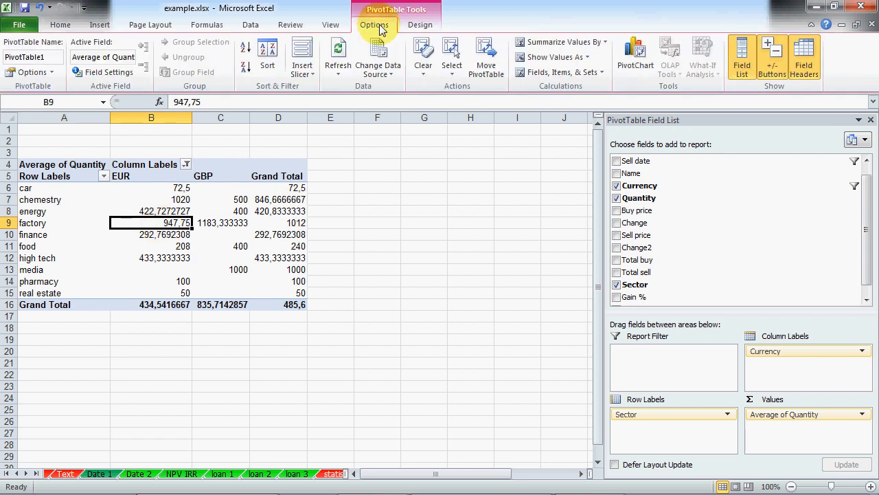
click(635, 56)
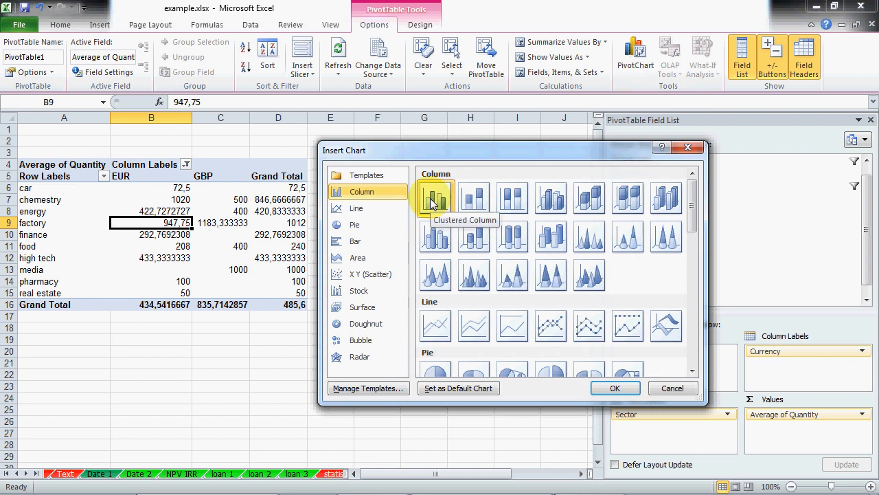
Step: Insert a clustered column PivotChart and add CHF and USD to its Currency filter
click(622, 389)
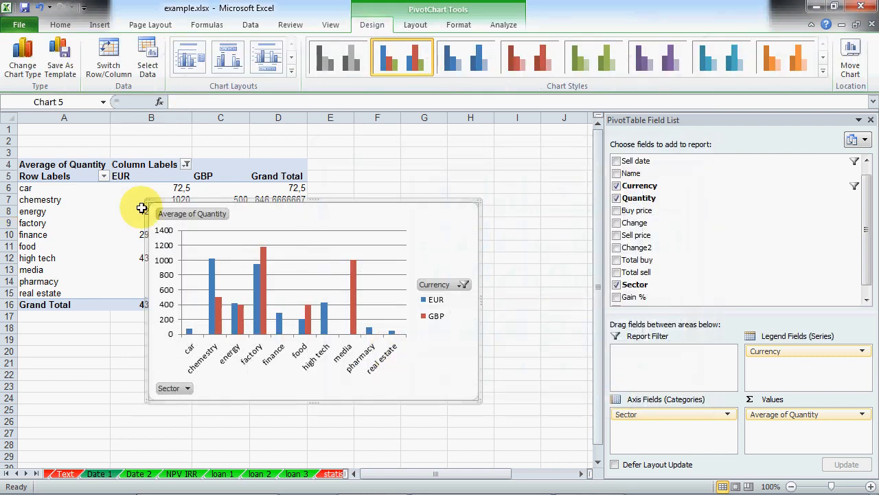
drag(146, 201, 108, 159)
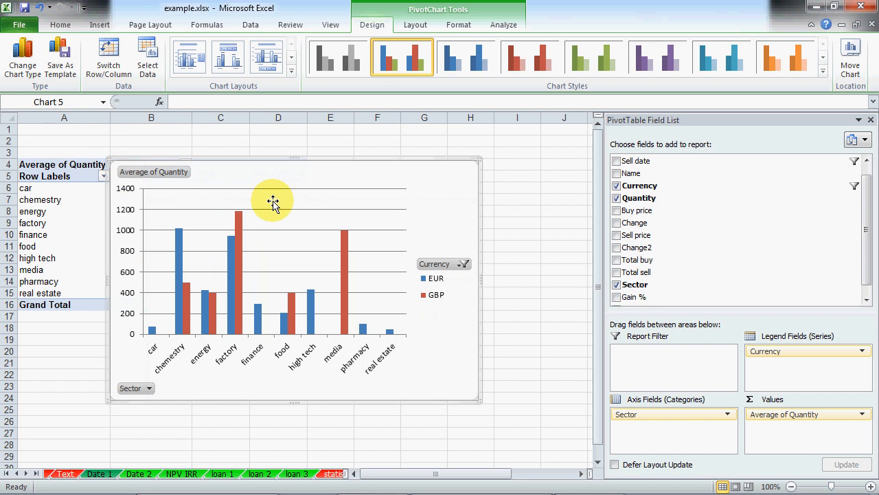
drag(273, 201, 315, 218)
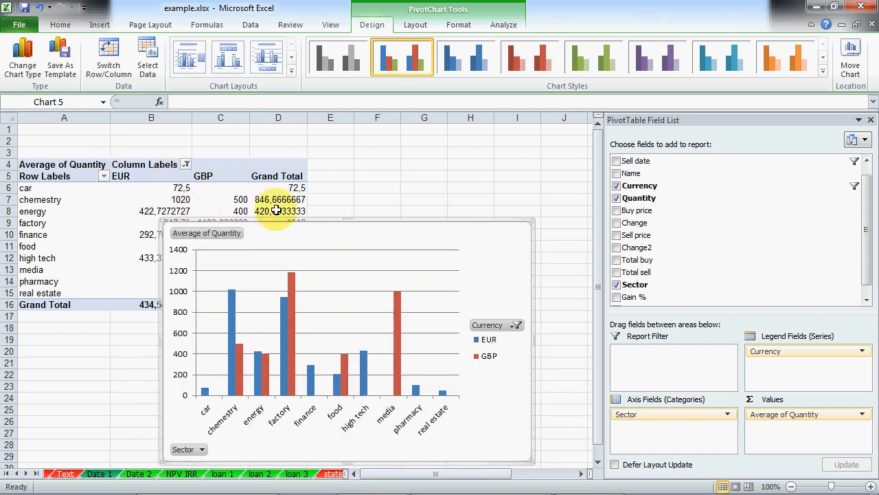
click(516, 325)
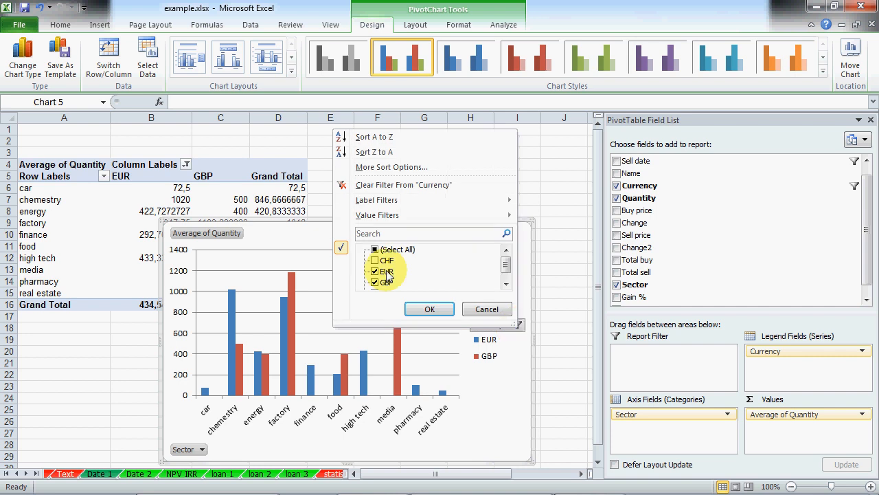
click(375, 260)
drag(505, 267, 502, 278)
click(375, 283)
click(414, 307)
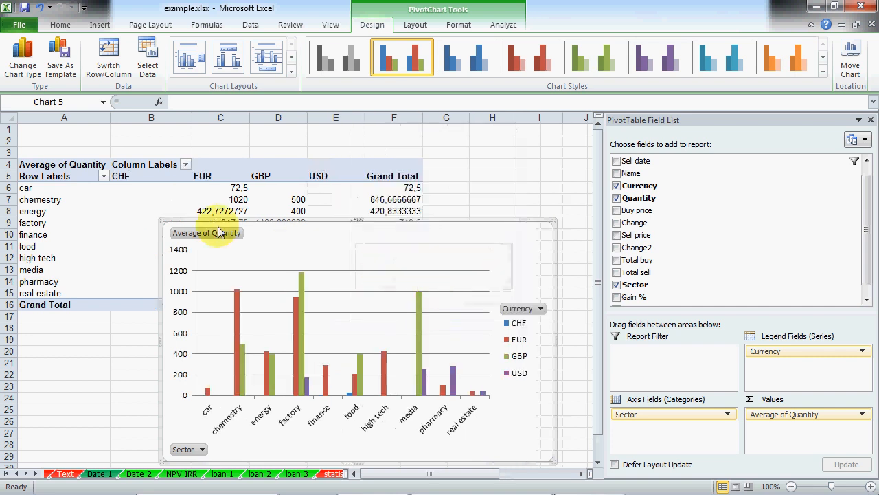
Step: Reposition the chart and recheck its Currency filter without changes
drag(164, 220, 137, 183)
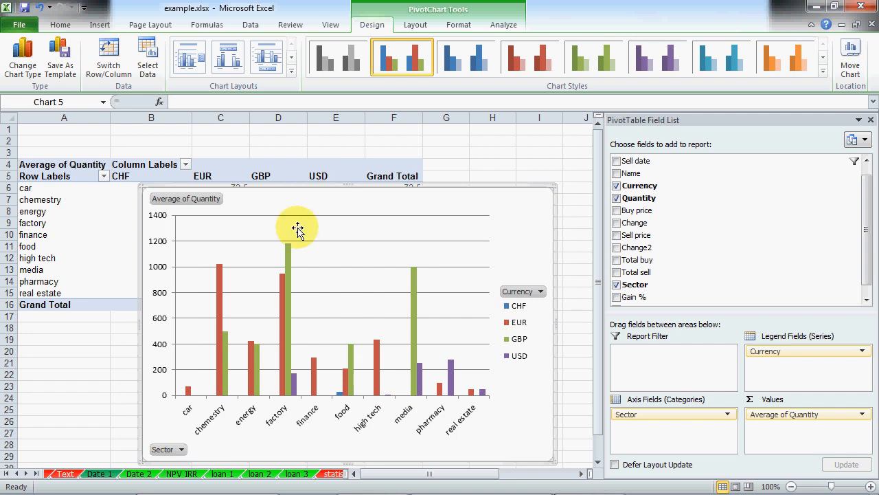
click(536, 294)
click(547, 269)
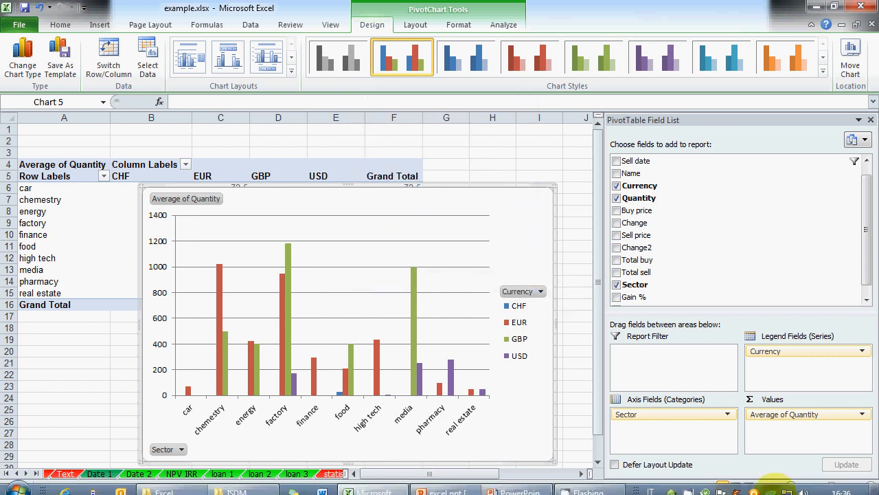
right_click(776, 489)
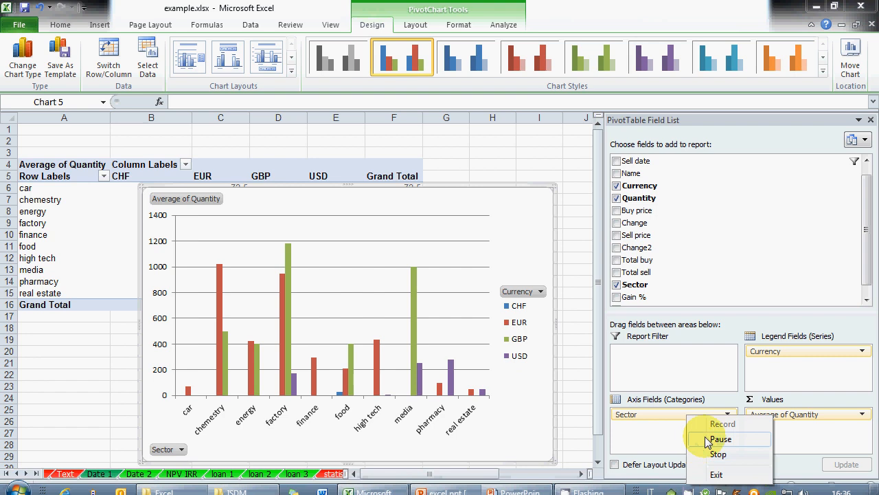
click(780, 479)
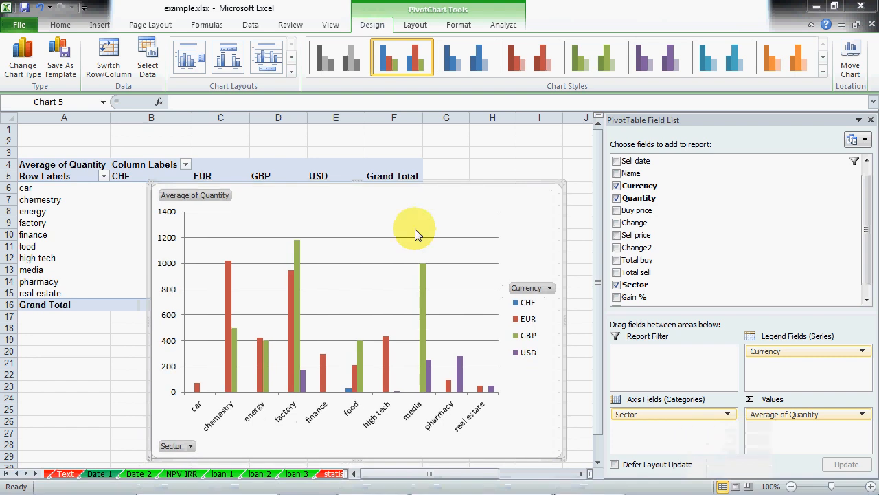
click(447, 182)
Step: Delete the pivot chart and select a cell in the First sheet's data
key(Delete)
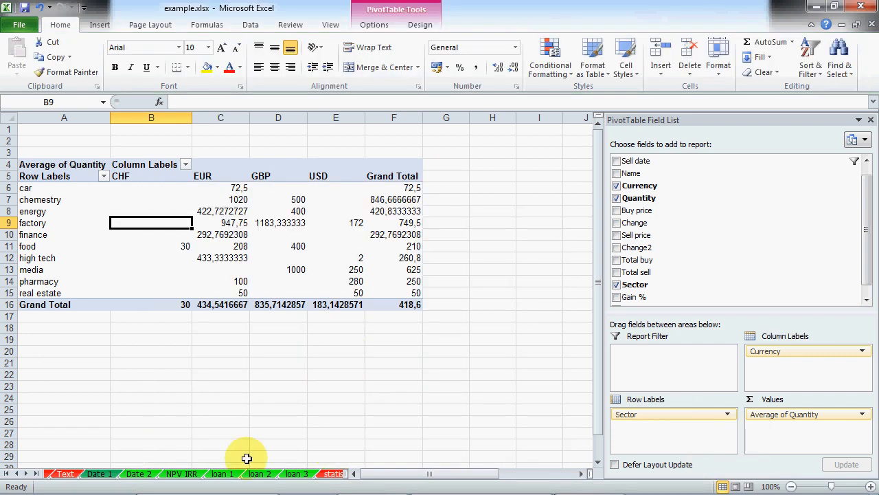
click(17, 473)
click(17, 473)
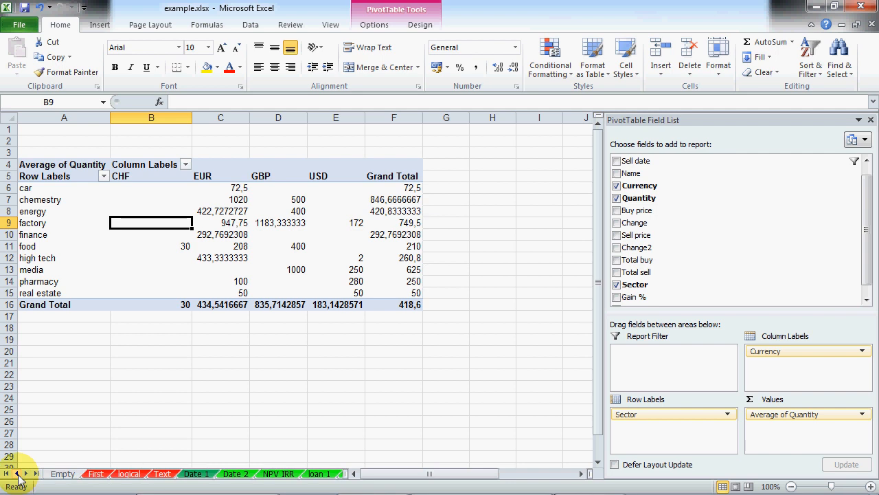
click(95, 474)
click(265, 283)
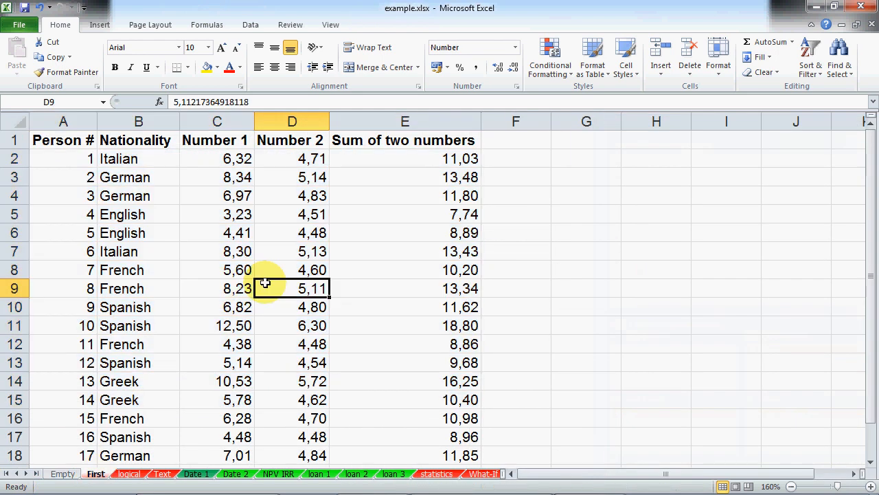
click(213, 216)
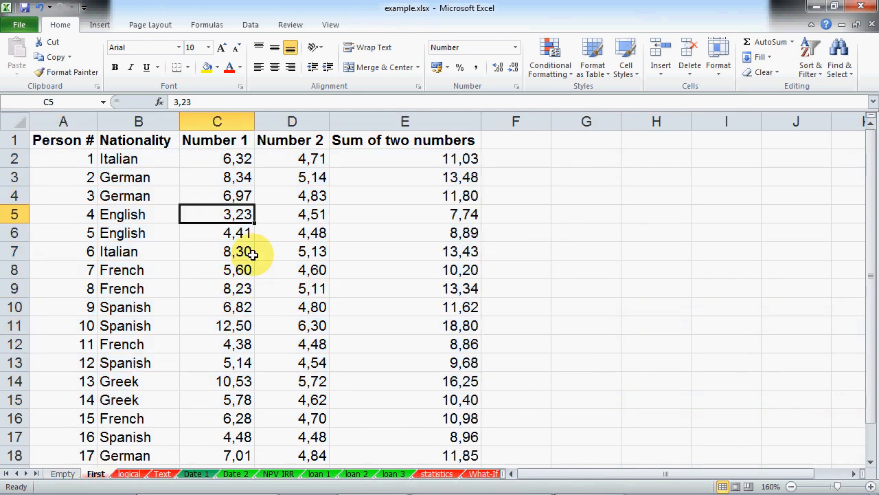
Step: Insert a PivotTable on a new sheet with Nationality as rows and Sum of Number 1 as values
click(250, 24)
click(100, 25)
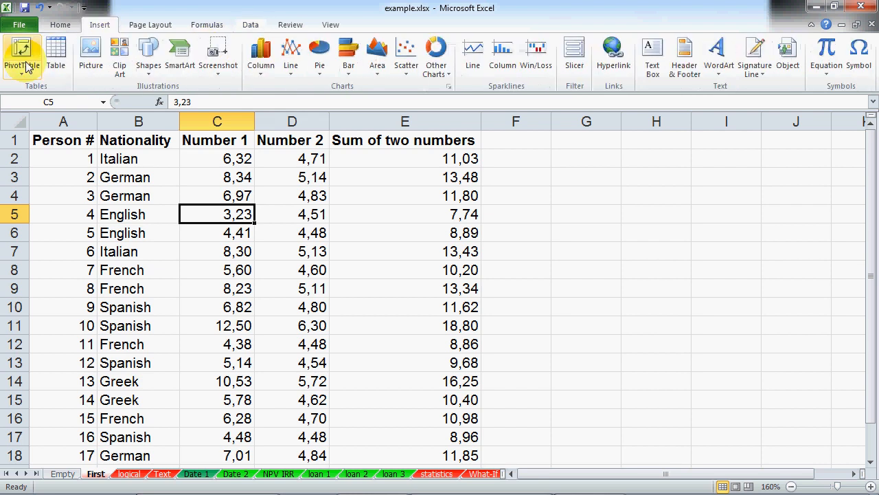
click(21, 61)
click(625, 392)
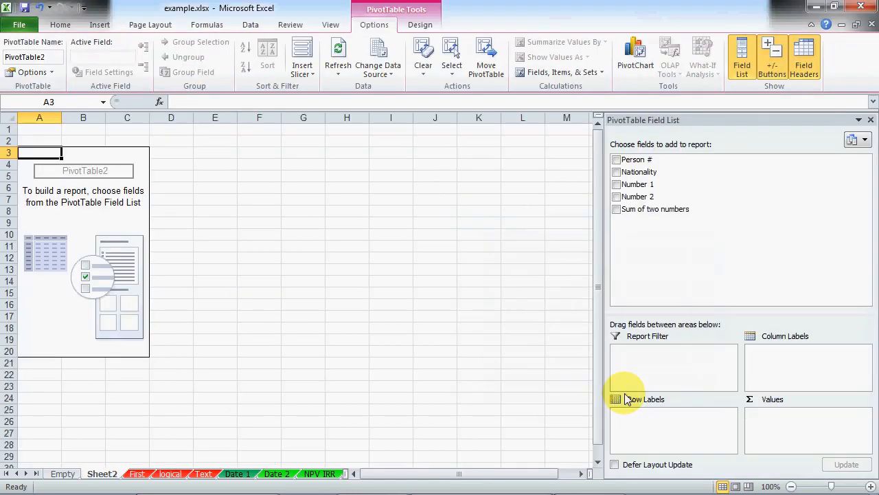
drag(639, 172, 658, 421)
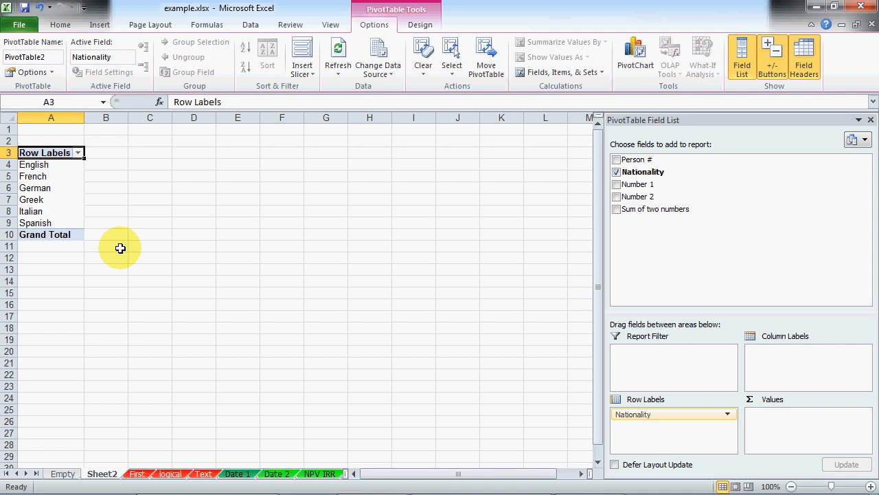
drag(633, 180, 797, 424)
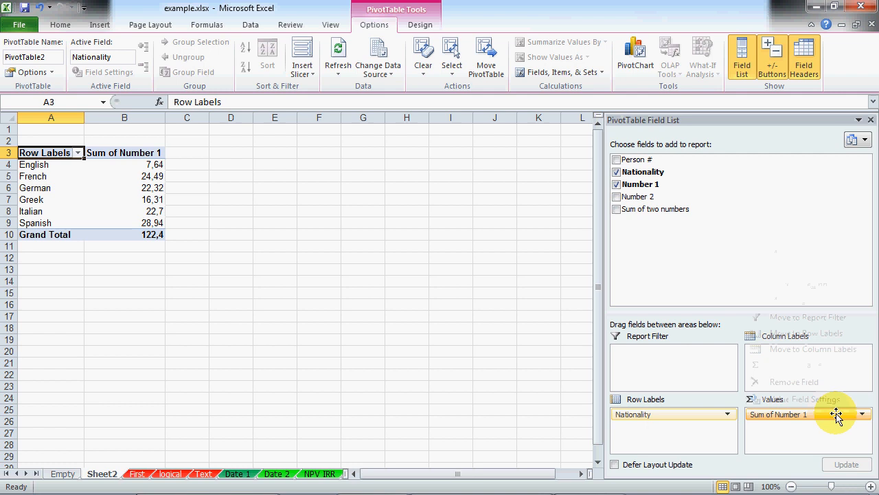
Step: Change the Number 1 value field from Sum to Average
click(831, 410)
double_click(481, 13)
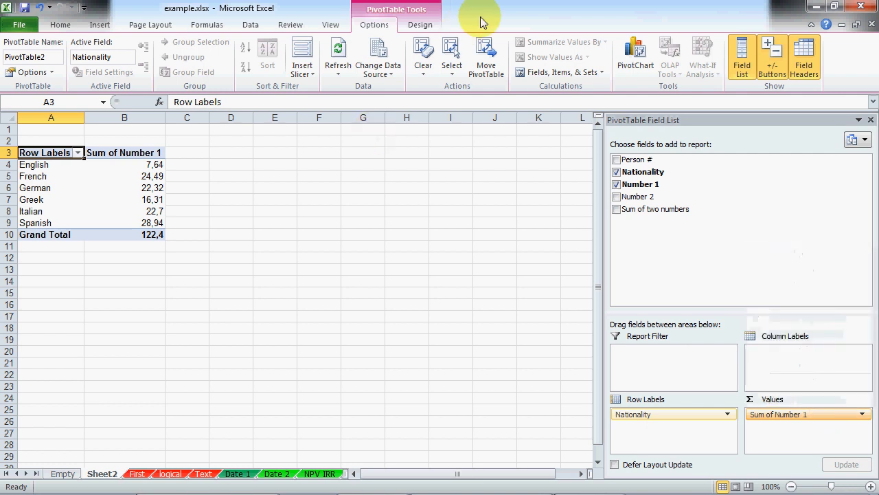
click(753, 9)
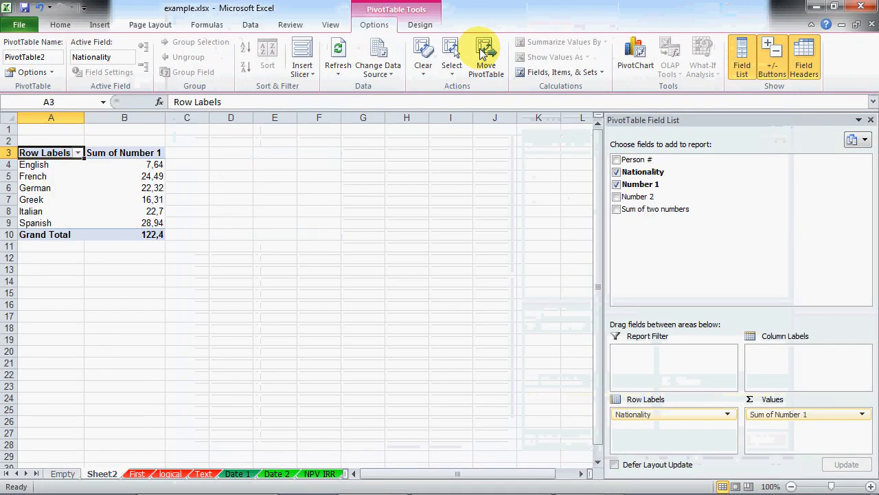
click(562, 72)
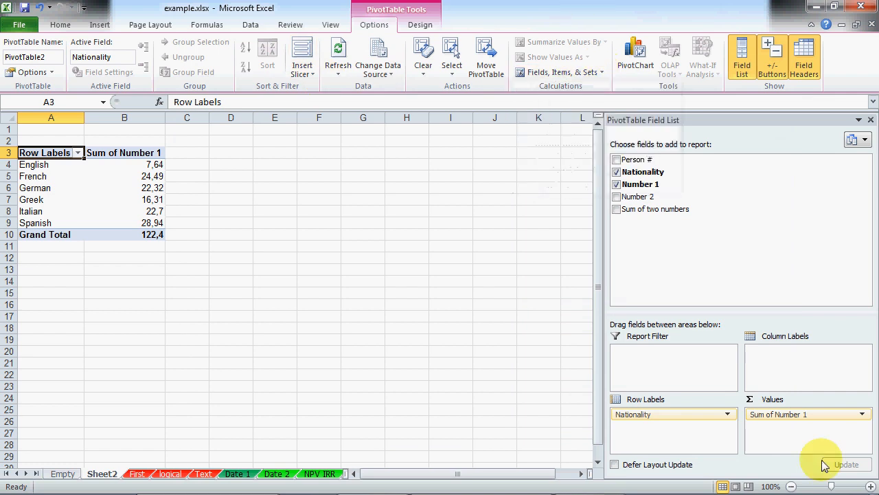
click(862, 413)
click(805, 397)
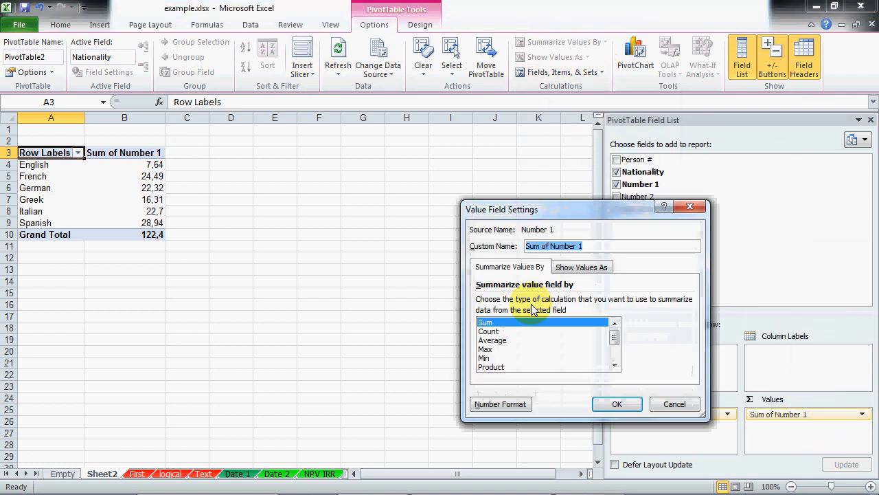
click(493, 340)
click(616, 404)
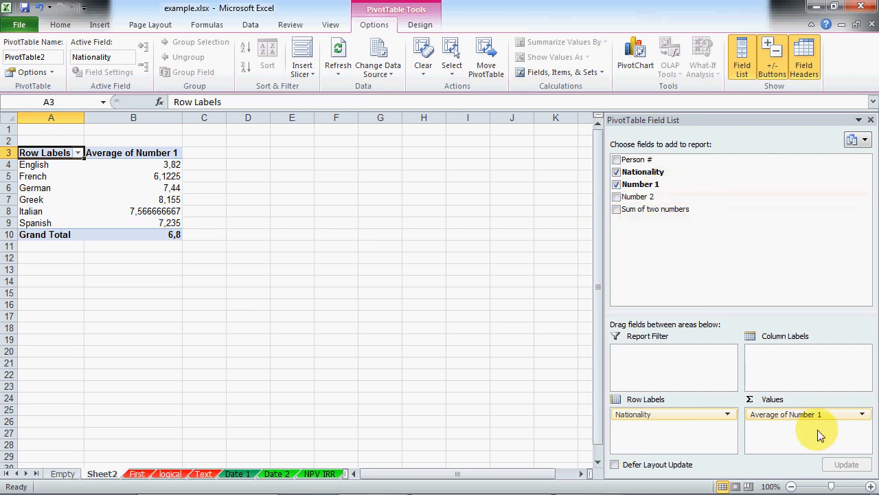
Step: Recheck the Average of Number 1 field settings and close them unchanged
click(833, 414)
click(806, 399)
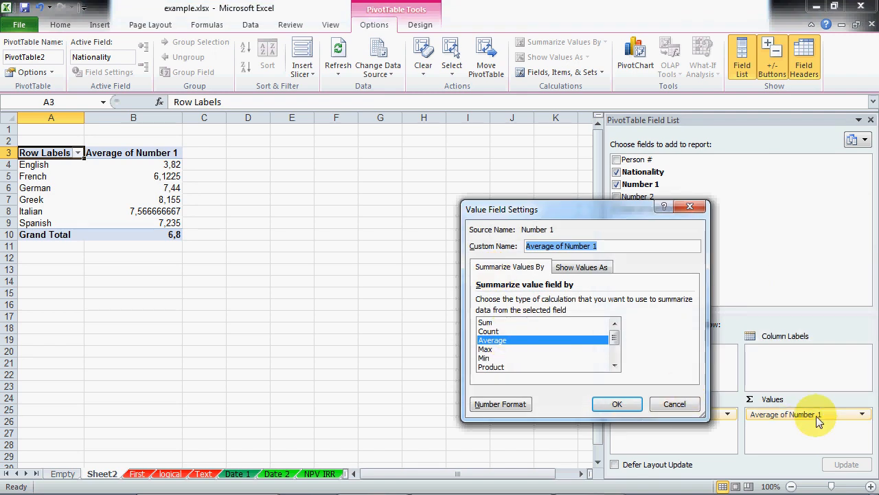
click(675, 404)
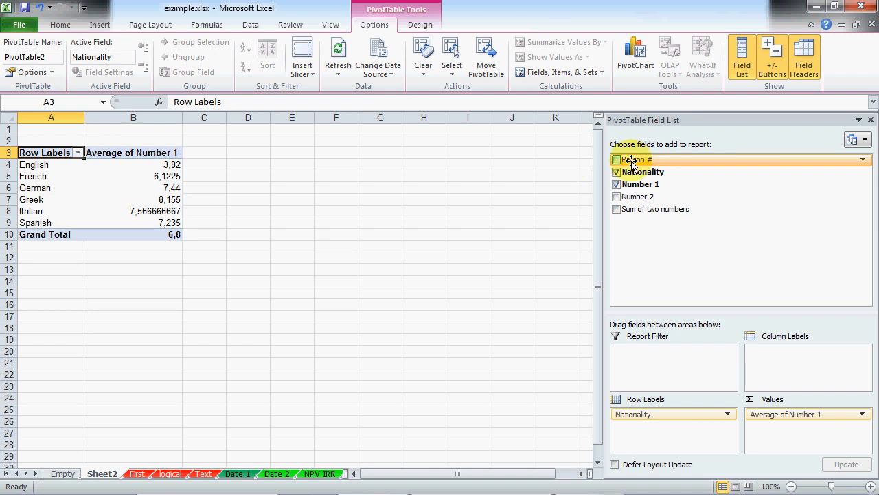
Step: Add Person # to the values and summarise it as a Count
drag(632, 163, 800, 442)
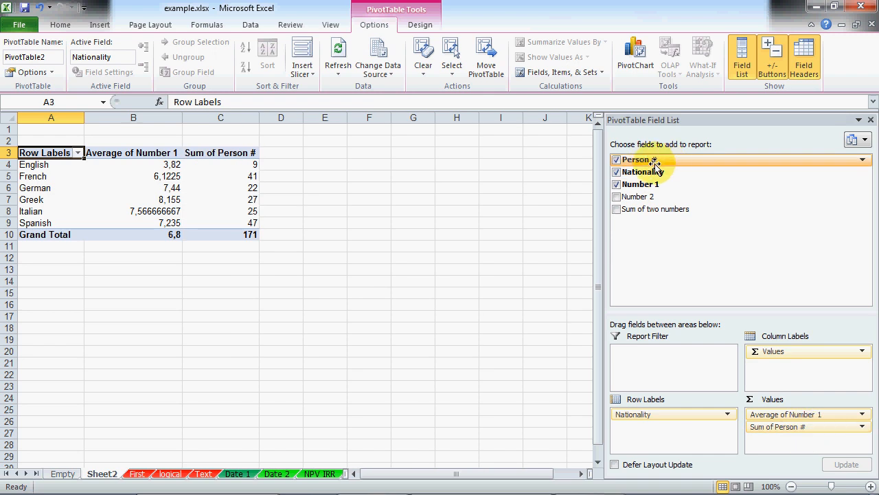
click(815, 425)
click(815, 412)
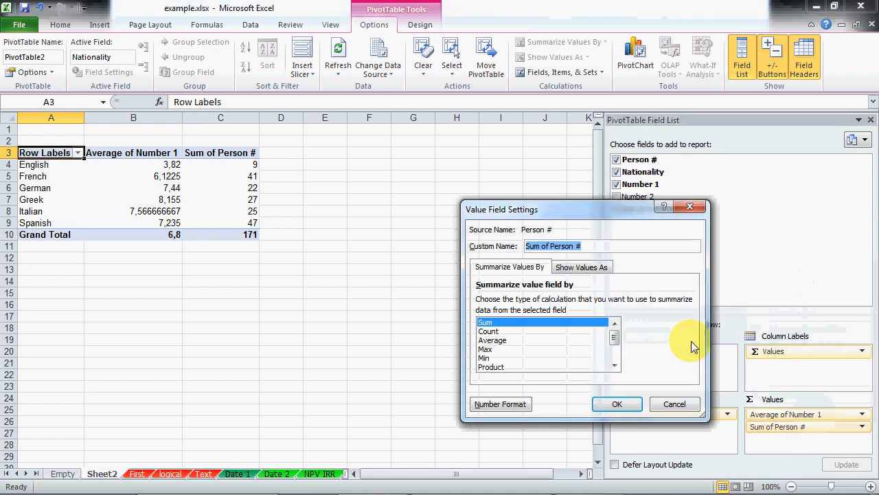
click(523, 331)
click(622, 403)
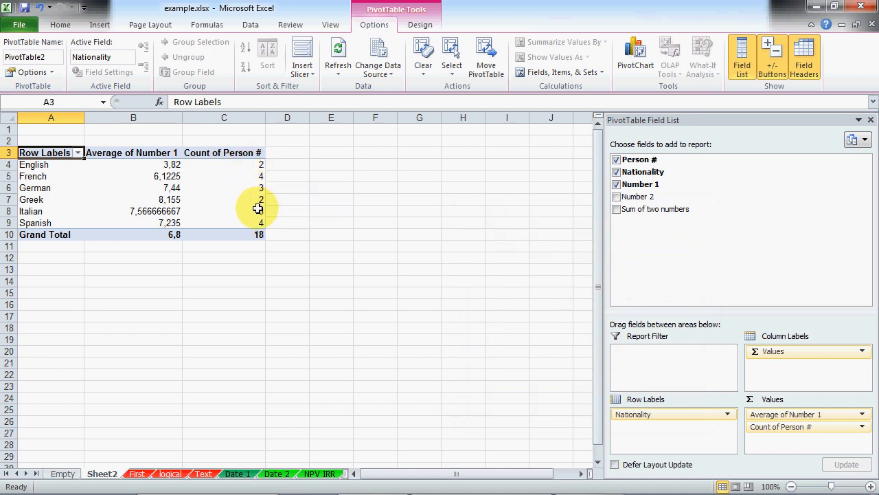
Step: Try adding Count of Nationality as a value, then remove it again
mouse_move(252, 211)
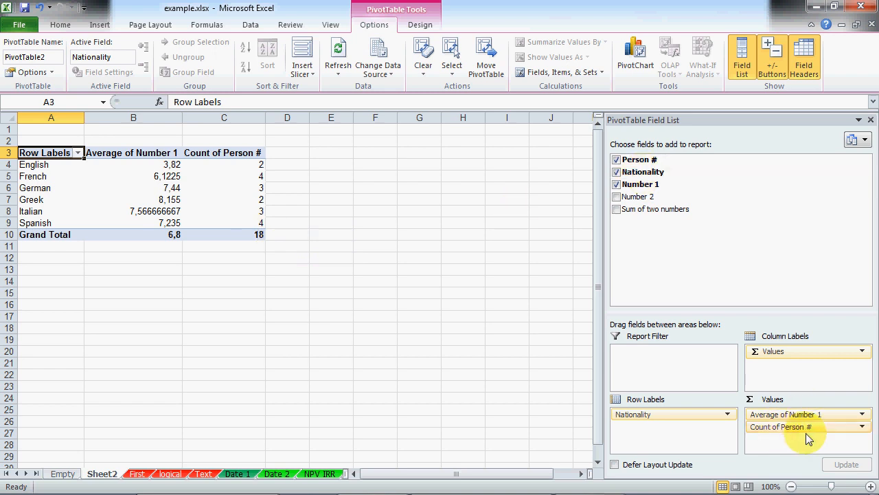
drag(631, 172, 773, 446)
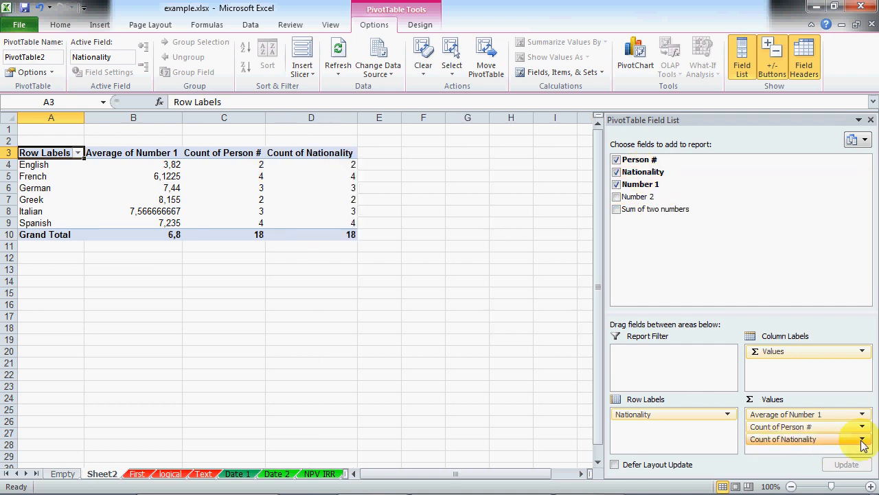
drag(354, 166, 343, 228)
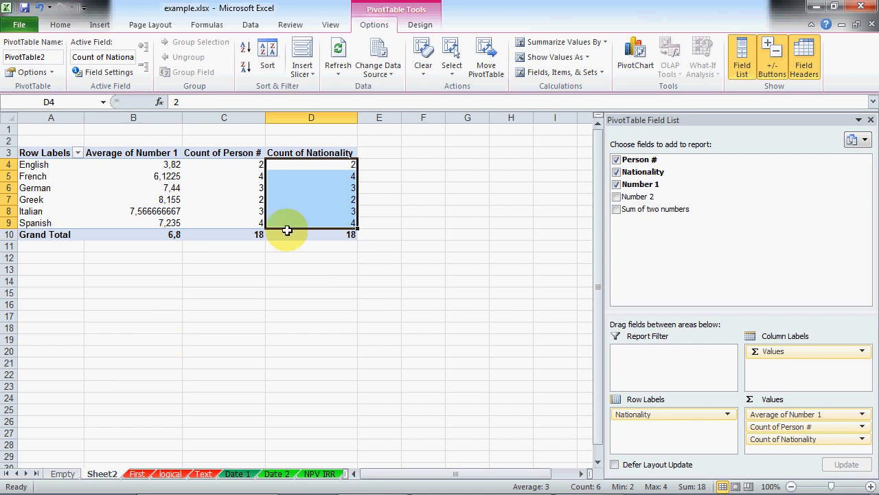
drag(313, 167, 326, 220)
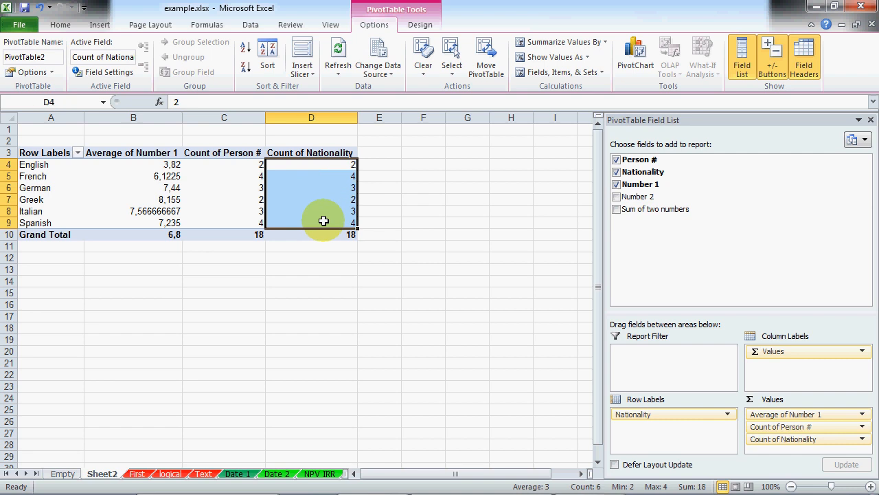
click(839, 435)
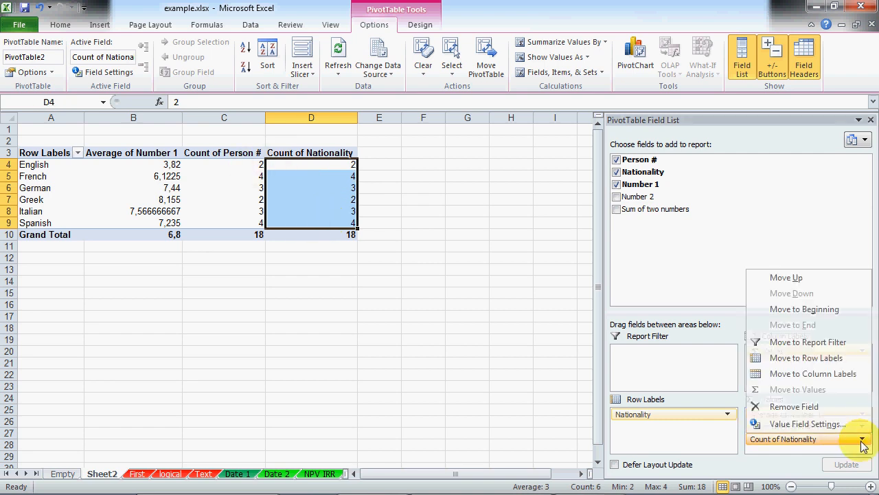
click(827, 409)
click(322, 256)
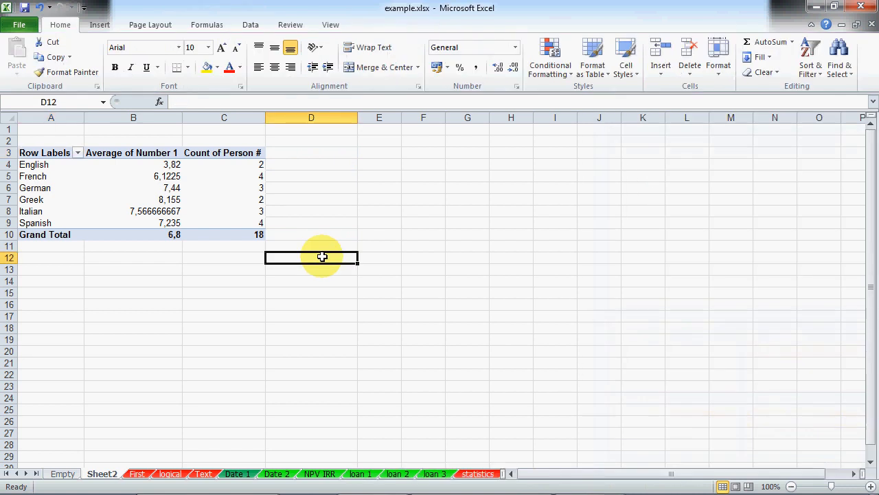
click(226, 184)
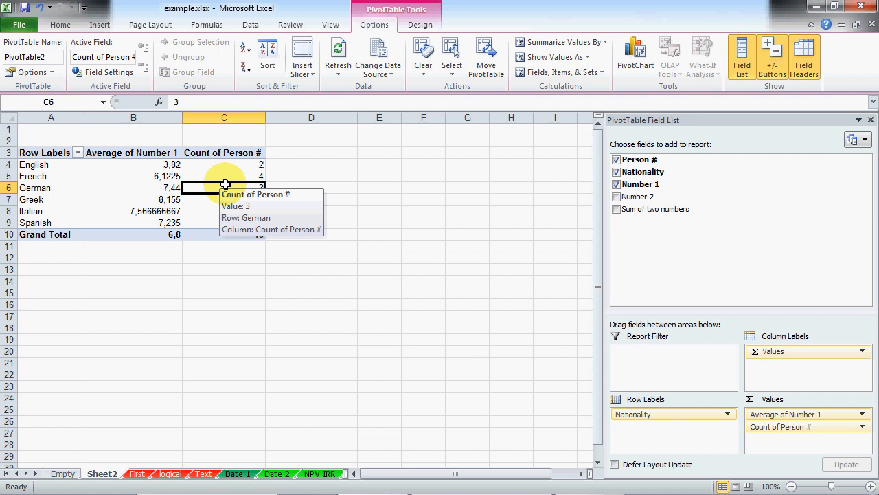
Step: Inspect the Person # and Nationality entries on the First sheet
click(137, 474)
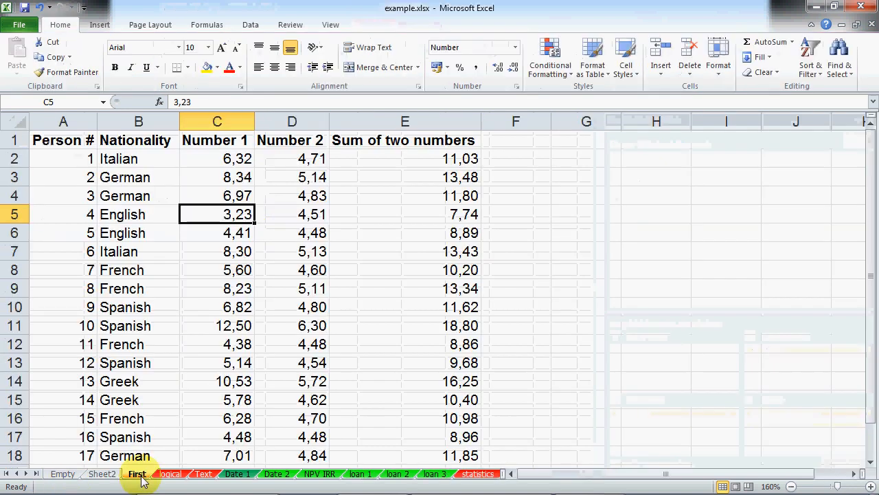
click(87, 158)
click(86, 177)
click(90, 196)
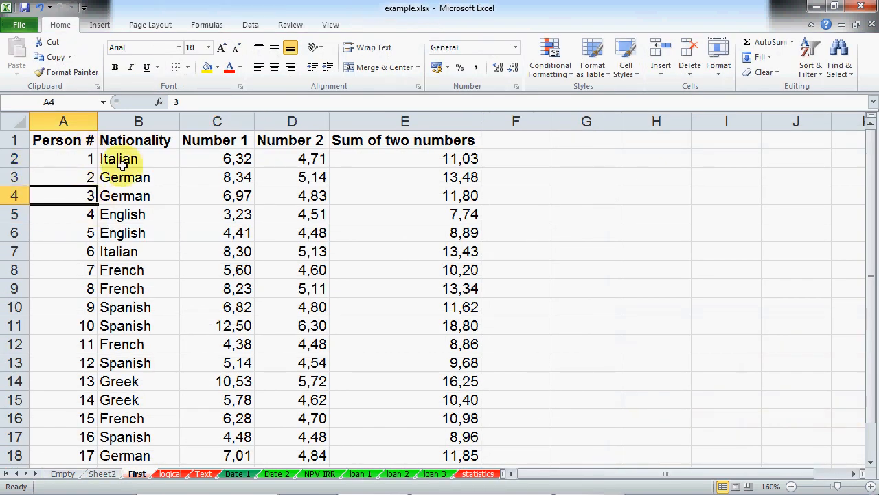
drag(123, 164, 125, 415)
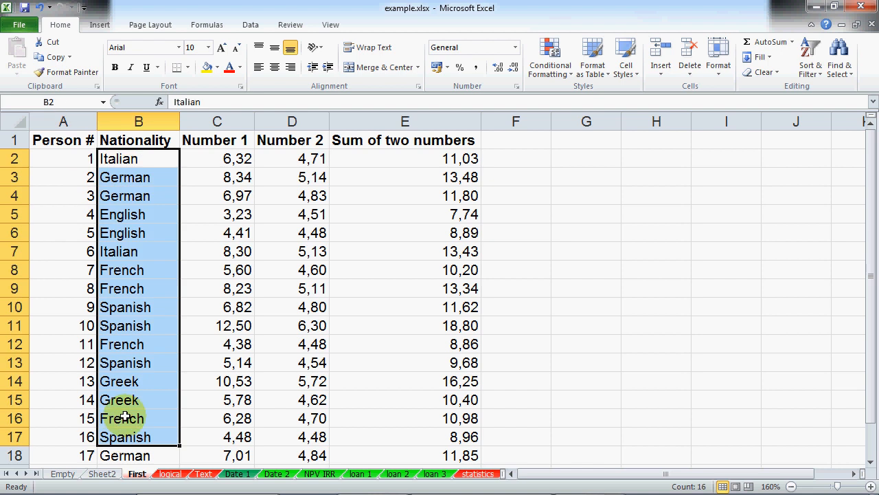
click(92, 159)
Step: Look over the Long sheet's stock names, then return to the Sector-by-Currency pivot
click(488, 474)
click(489, 474)
click(490, 474)
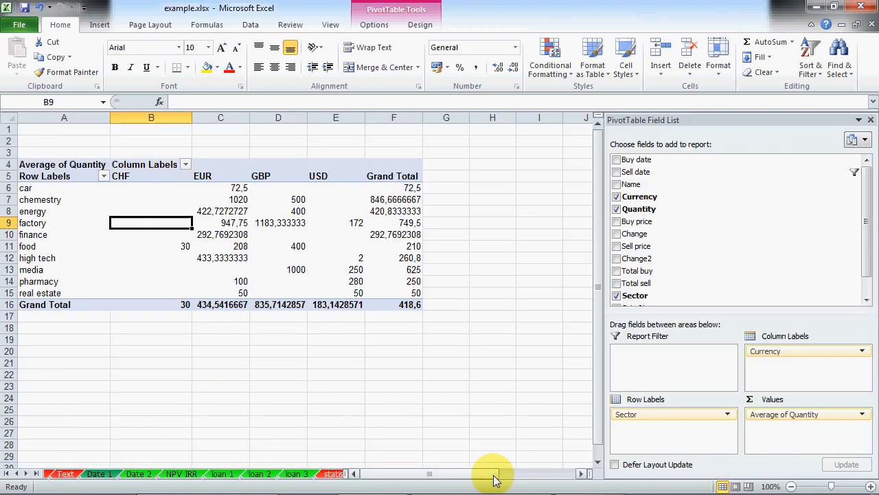
click(334, 474)
click(463, 475)
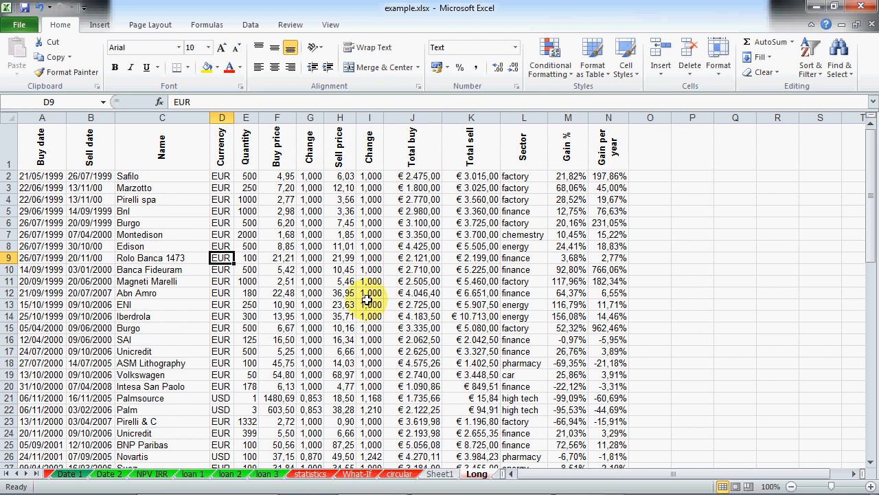
drag(134, 188, 151, 444)
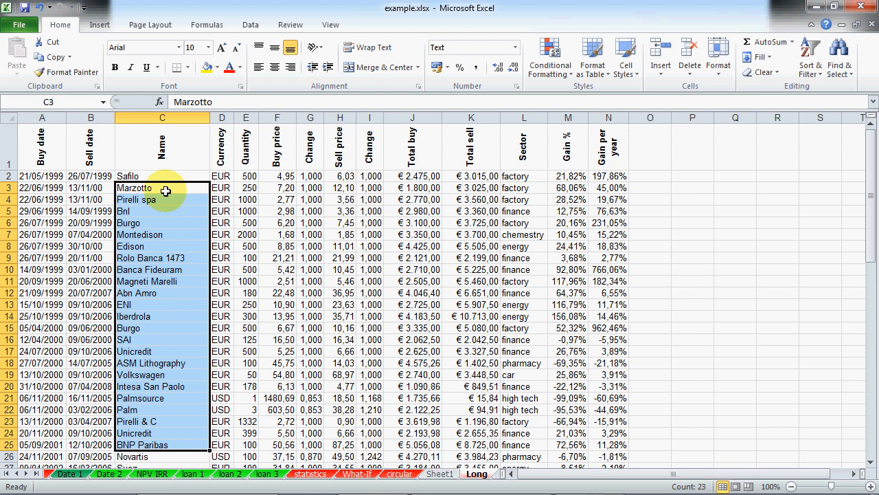
drag(169, 176, 165, 421)
scroll(164, 410, down, 15)
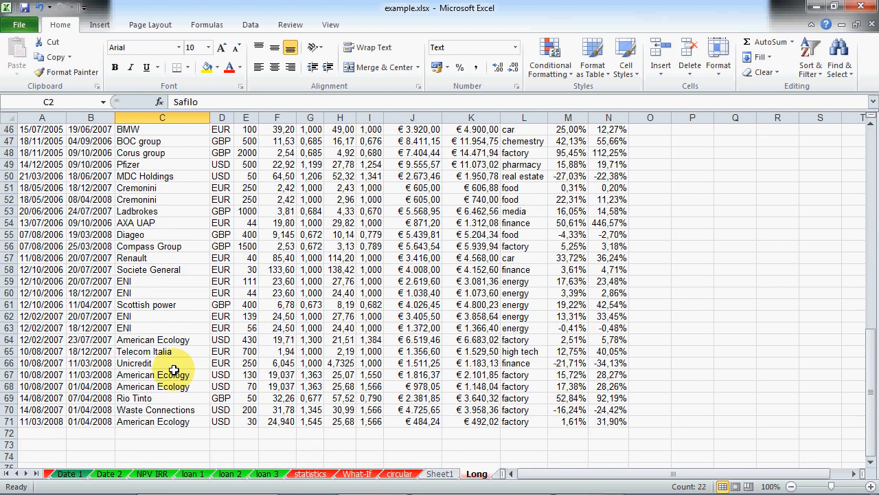
drag(158, 377, 151, 388)
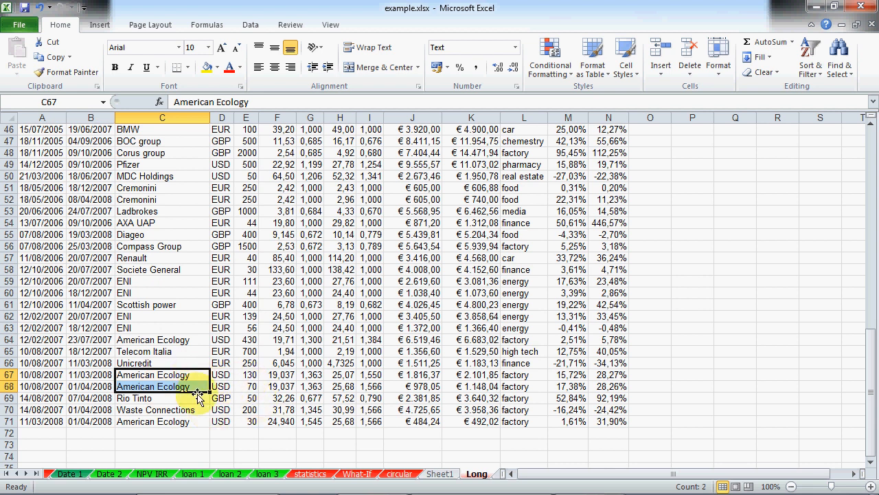
click(443, 476)
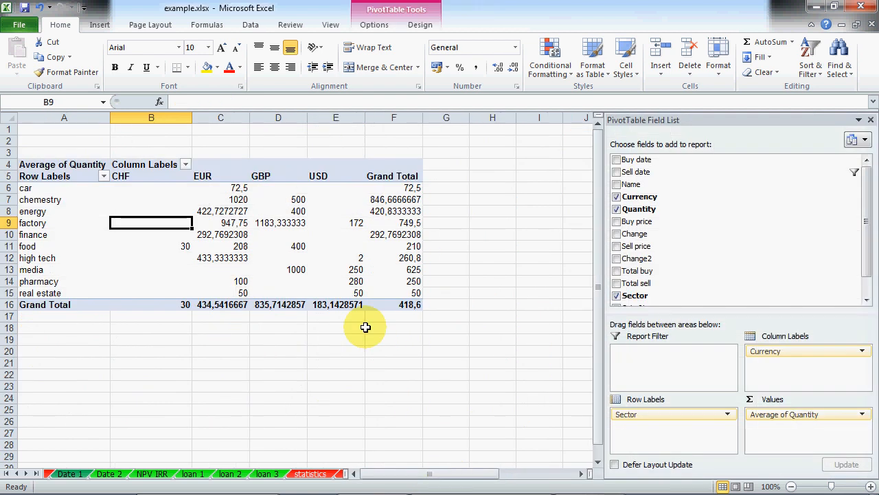
Step: Clear Sector and old values, leaving Currency rows with Count of Name totalling 70
drag(636, 184, 847, 432)
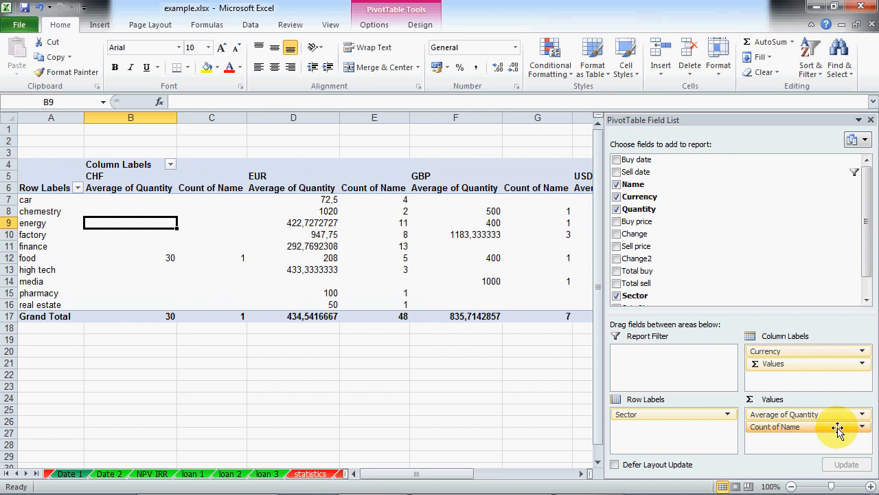
drag(790, 363, 745, 244)
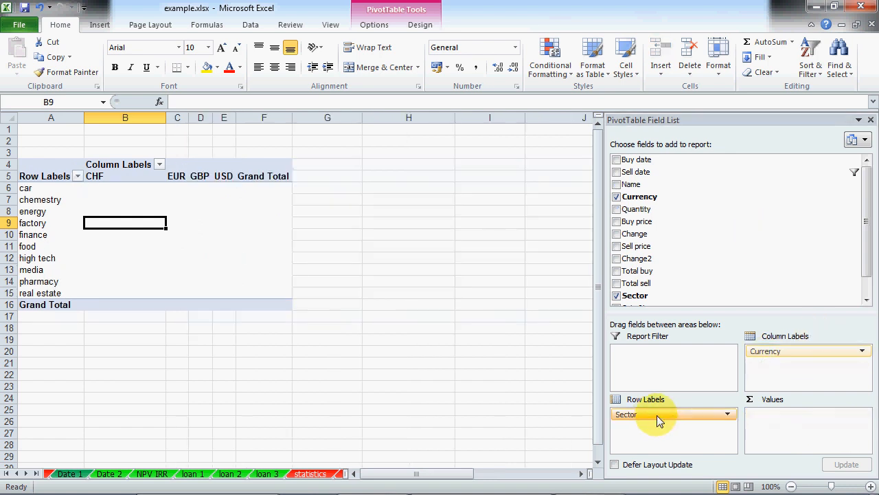
drag(658, 421, 754, 249)
drag(658, 183, 766, 431)
drag(770, 350, 643, 415)
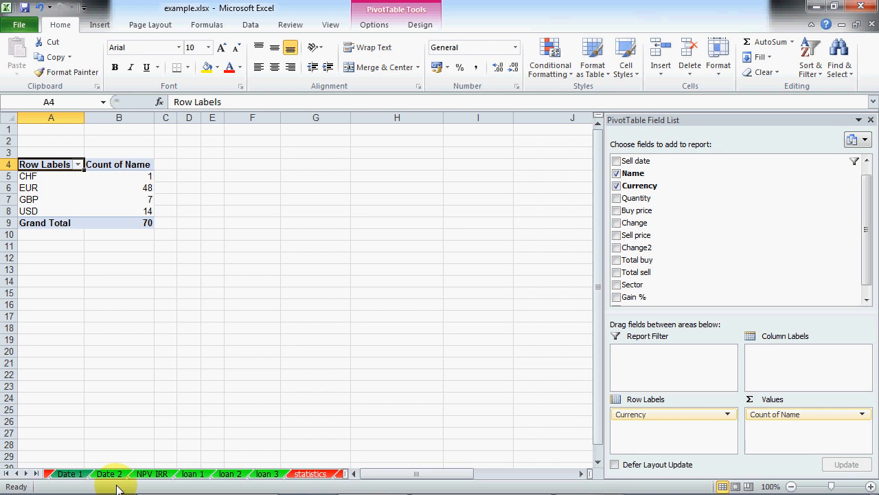
Step: Move to the Long sheet and scroll through its stock data
key(ctrl+Page_Down)
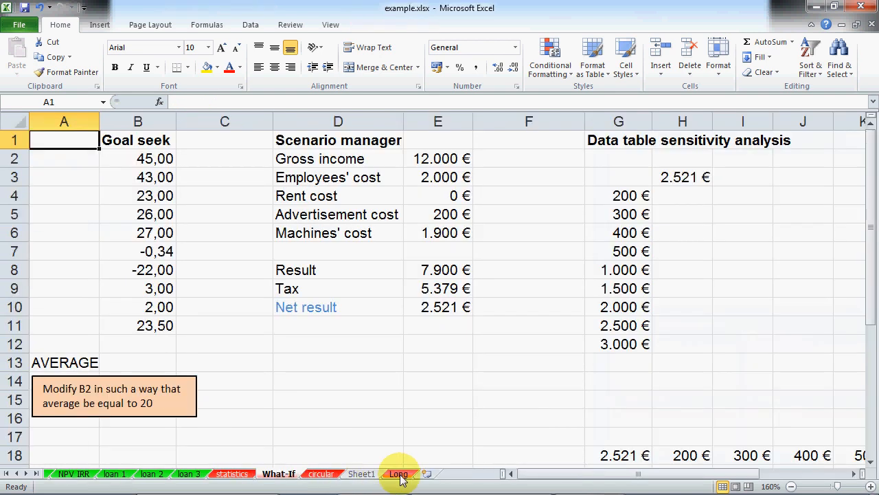
click(399, 474)
scroll(100, 259, up, 15)
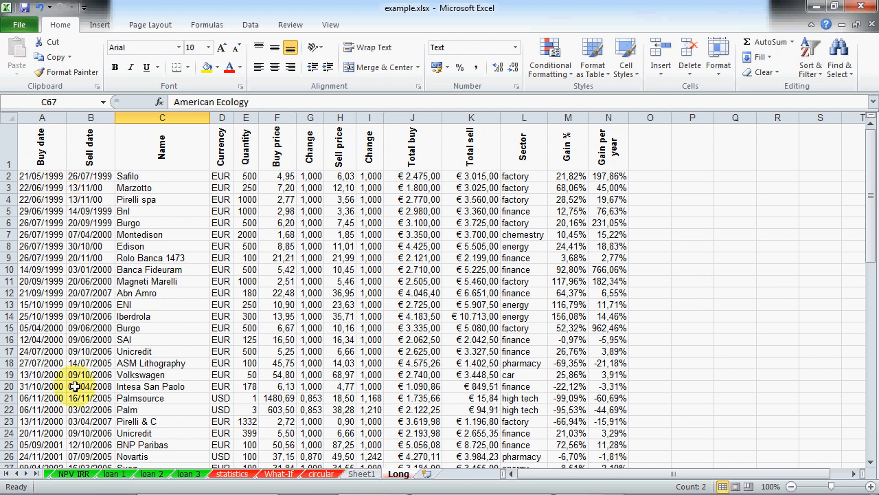
scroll(68, 384, down, 13)
scroll(173, 328, down, 4)
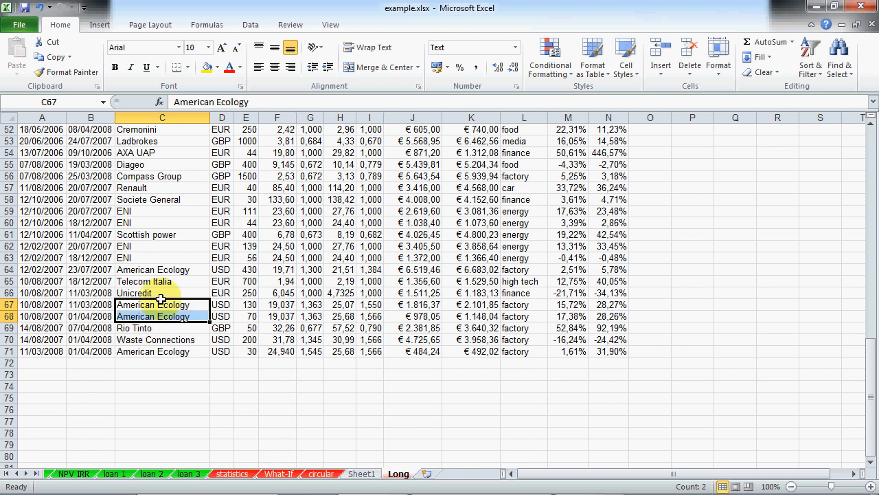
scroll(121, 316, up, 17)
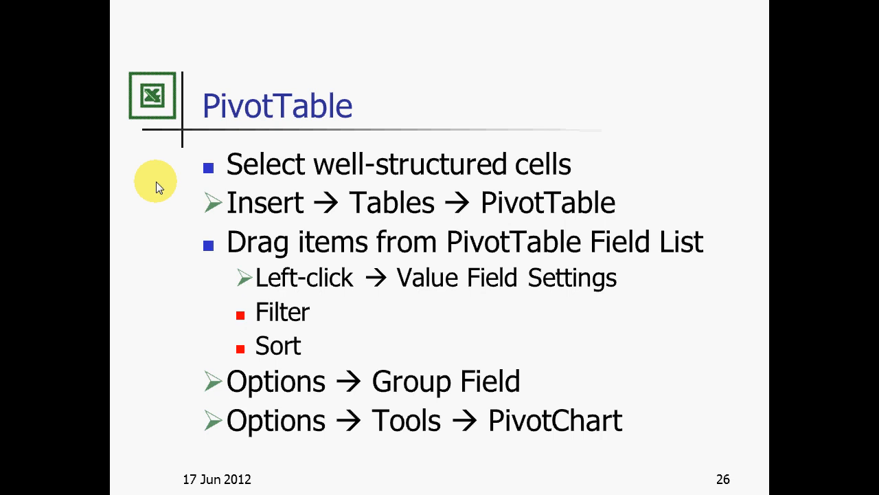
Step: Return to Excel and step through the sheet tabs past What-If to the circular sheet
key(alt+Tab)
key(alt+Tab)
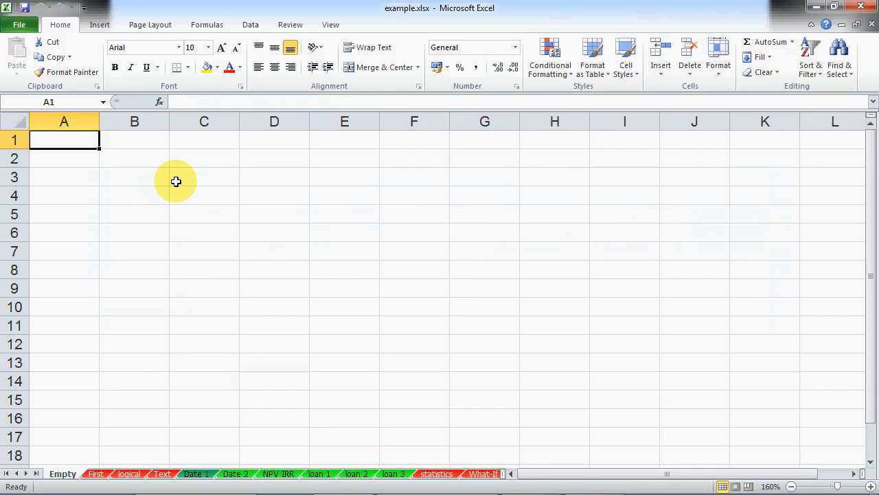
click(483, 473)
click(491, 474)
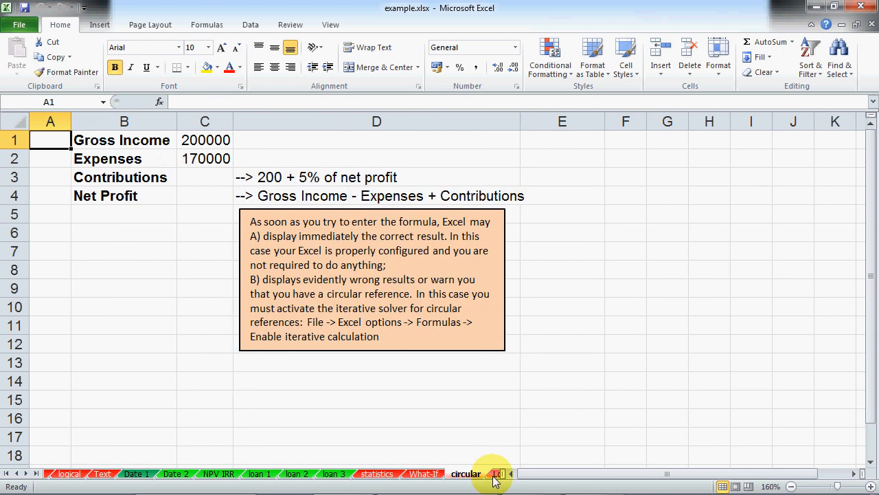
click(479, 473)
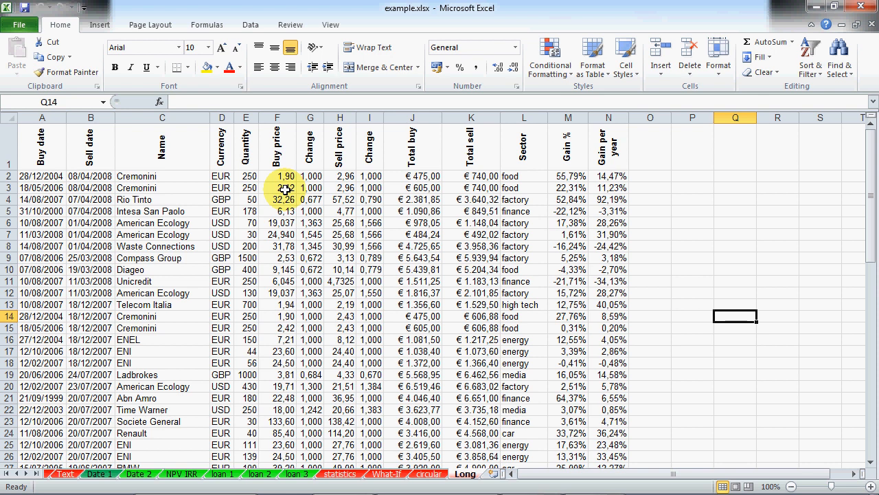
Step: Insert a PivotTable from Long!$A$1:$N$71 on a new worksheet
click(99, 25)
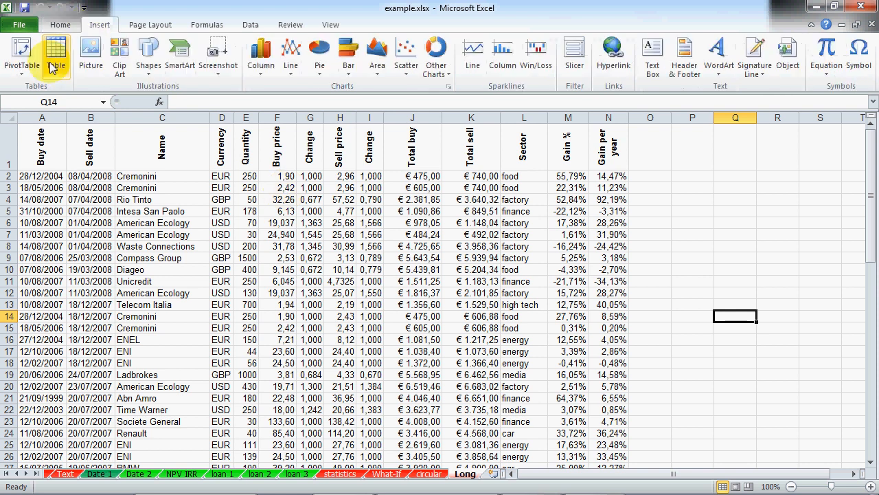
click(22, 69)
click(34, 88)
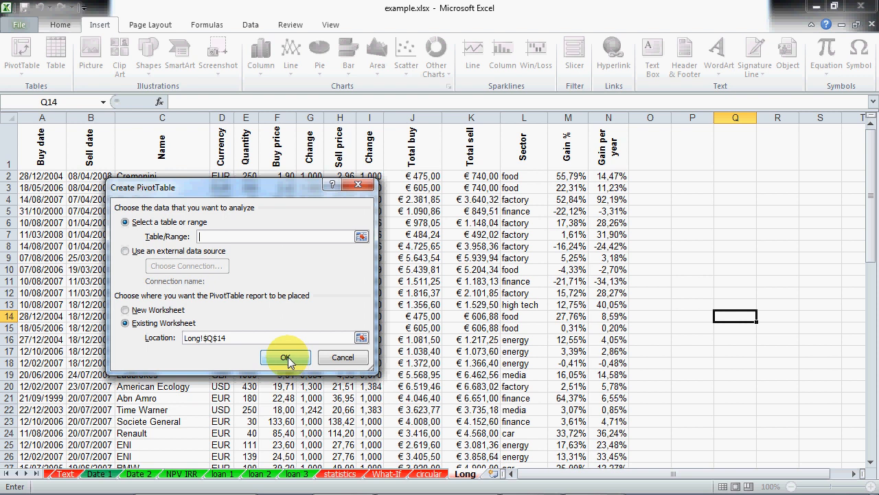
drag(38, 141, 605, 425)
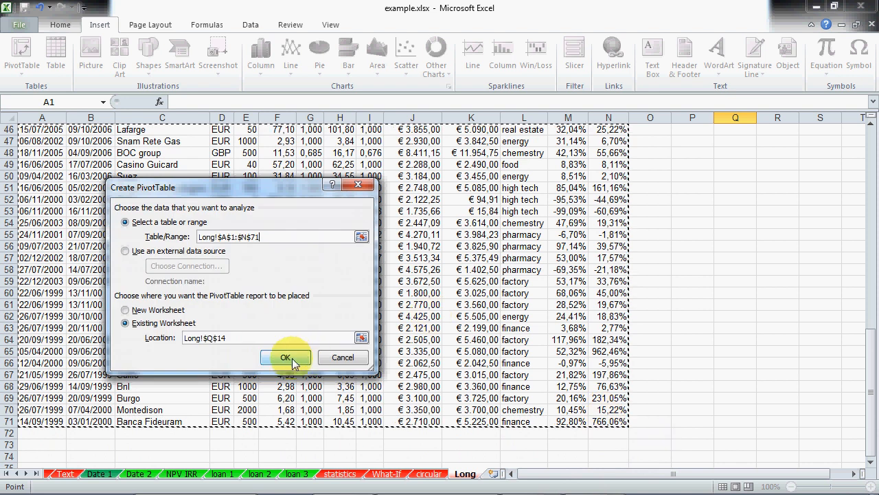
click(127, 310)
click(288, 359)
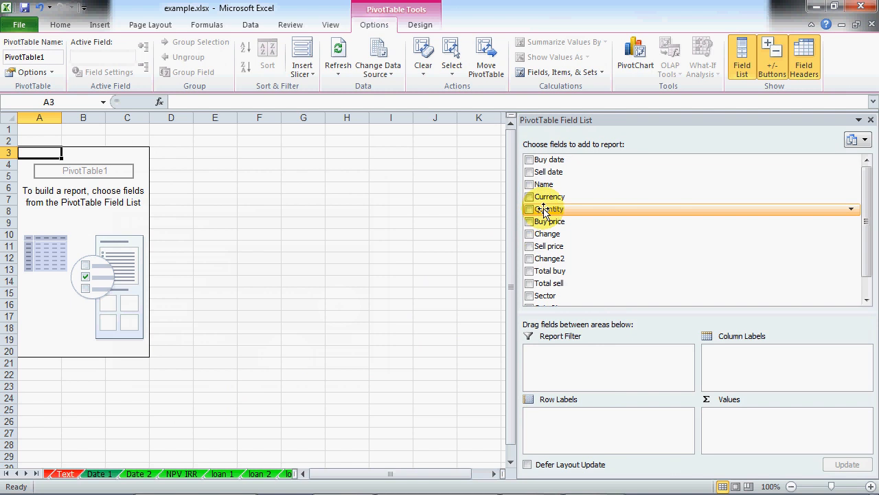
Step: Put Sector in rows and Quantity in values summarised as Min
drag(579, 295, 569, 421)
drag(553, 215, 734, 429)
click(863, 413)
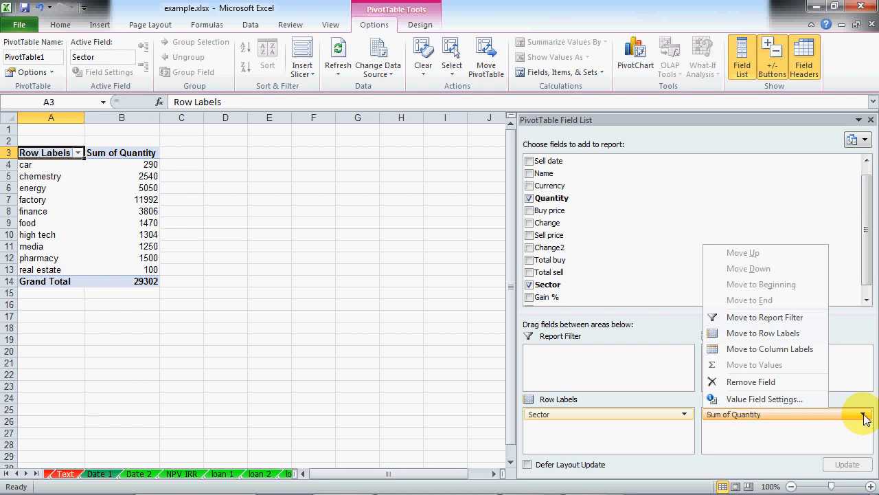
click(794, 400)
click(208, 322)
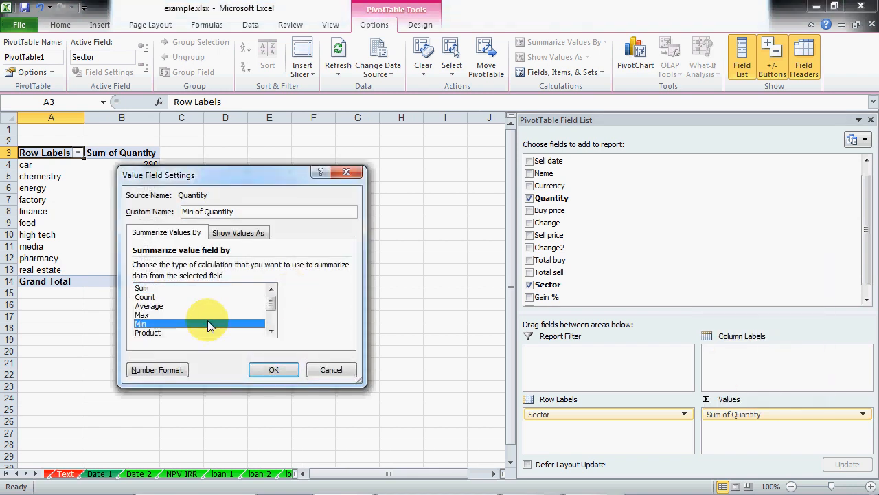
click(273, 369)
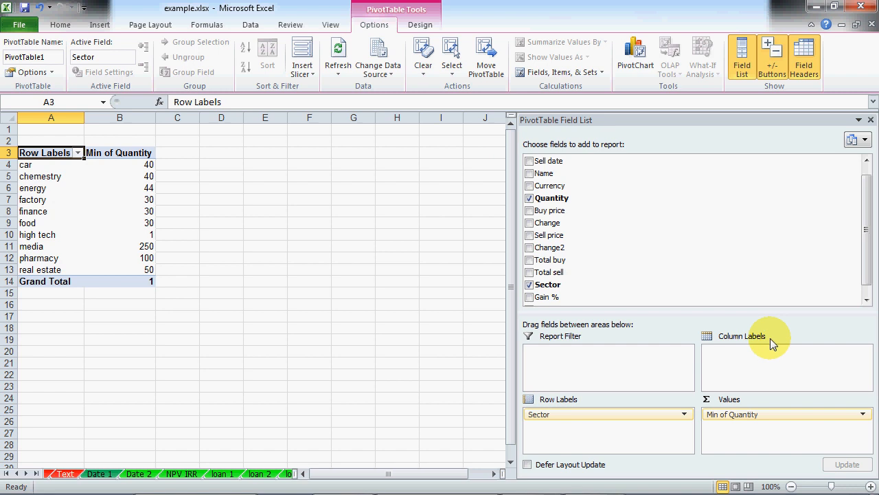
scroll(549, 159, up, 1)
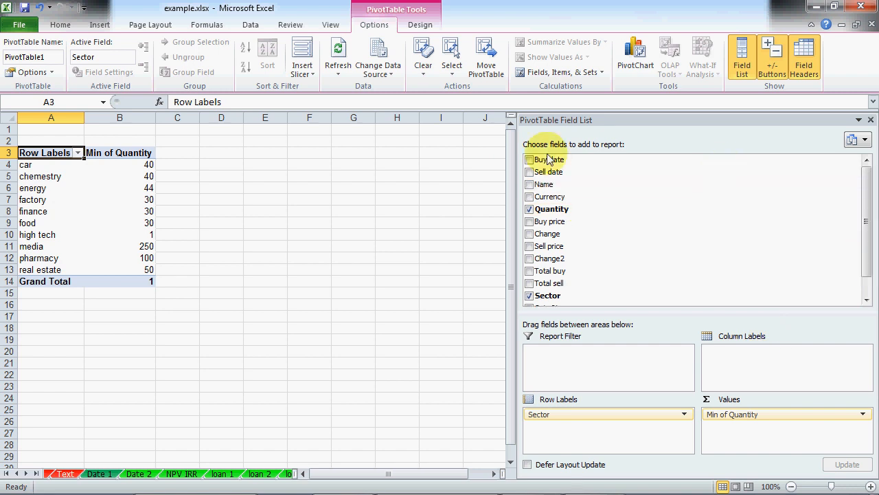
Step: Add Buy date to the pivot columns and select one of its labels
drag(549, 159, 748, 357)
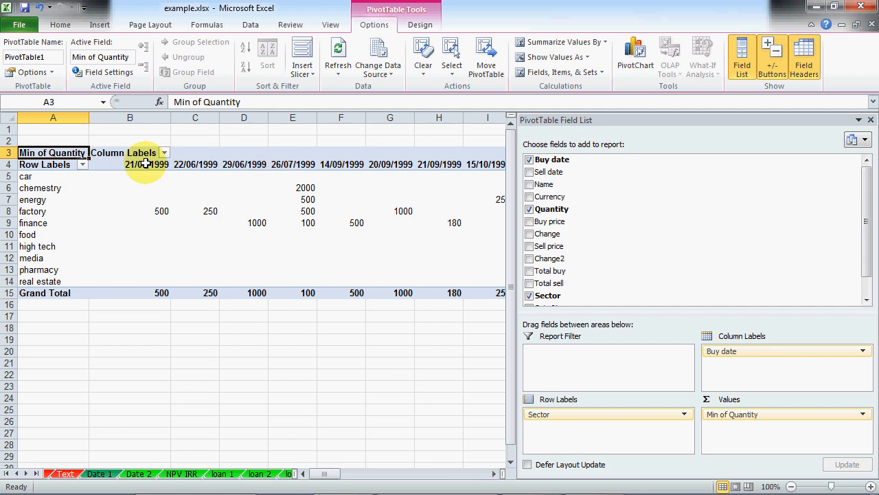
mouse_move(158, 209)
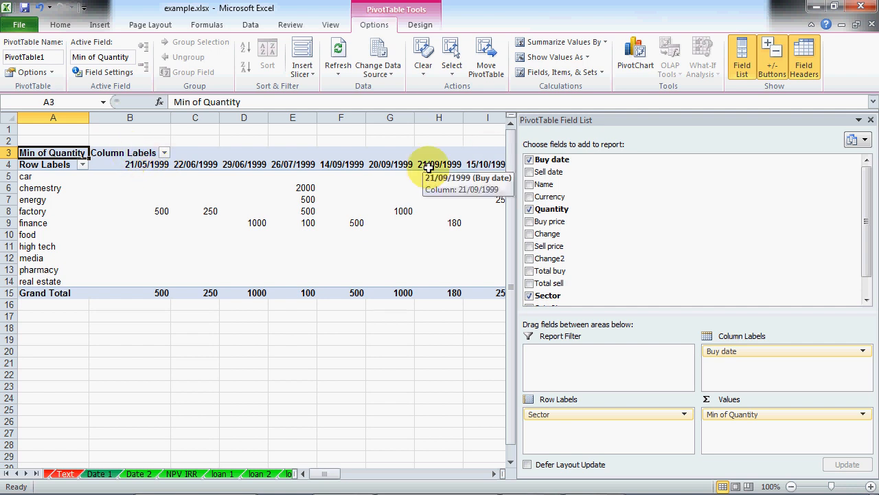
click(151, 167)
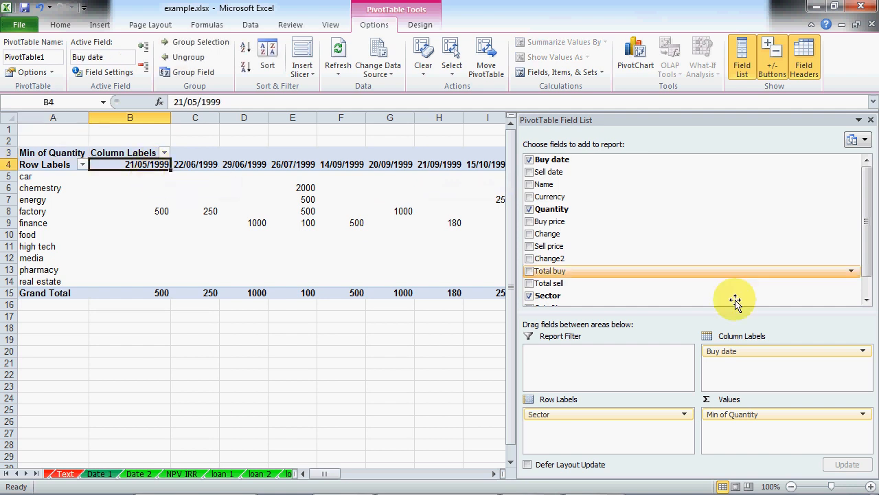
click(746, 352)
click(747, 352)
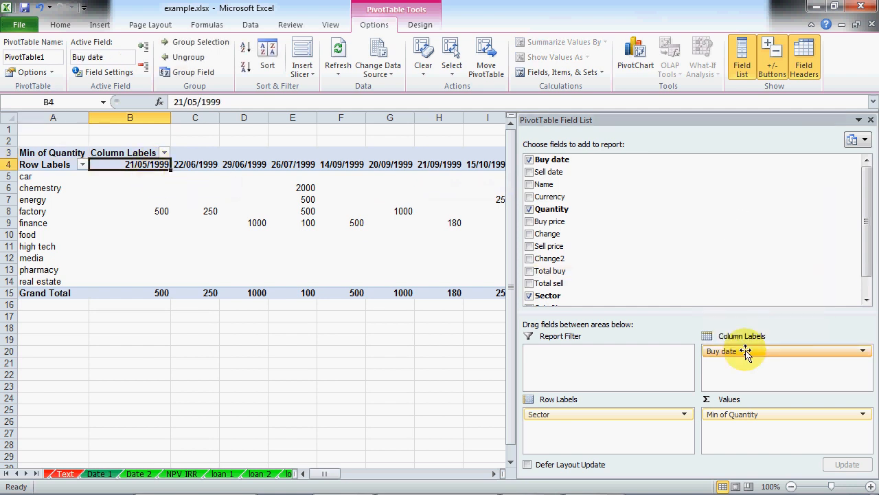
Step: Try grouping Buy date by quarters, then years, then years plus quarters
click(194, 73)
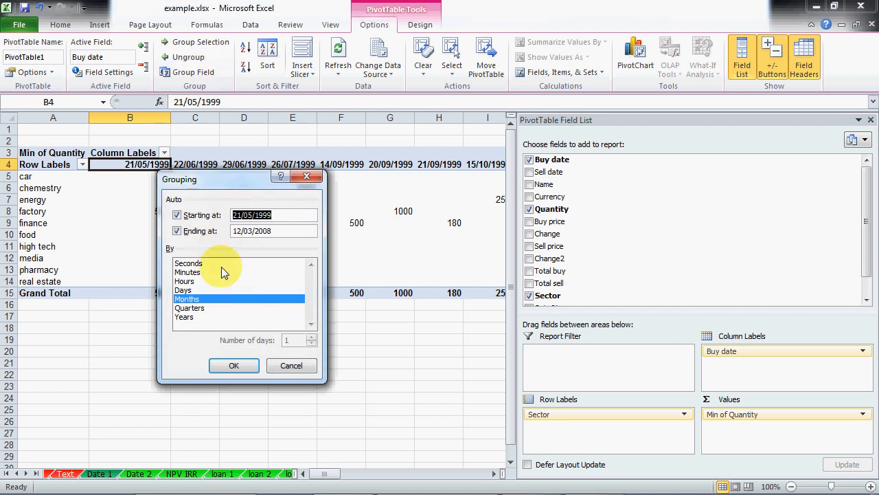
click(193, 308)
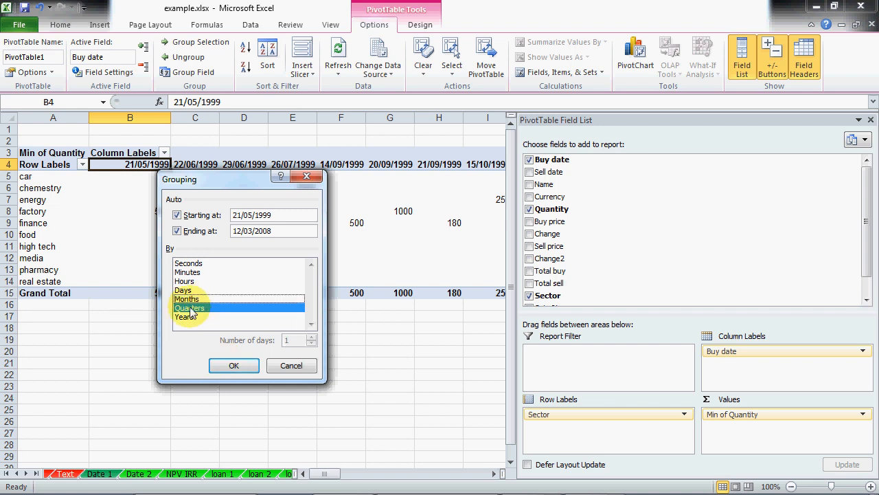
click(232, 366)
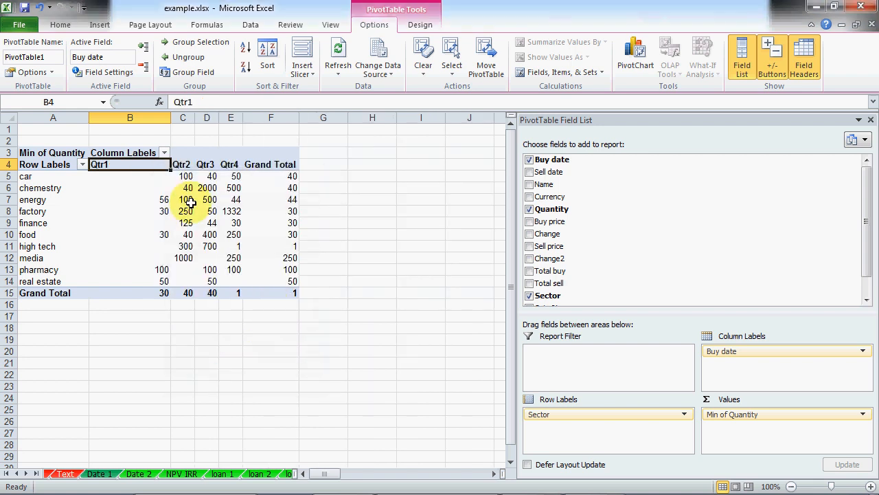
click(187, 71)
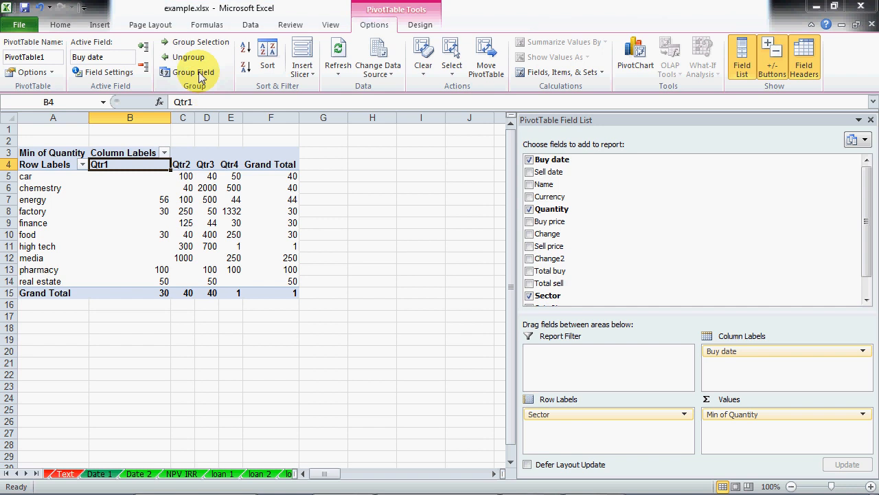
click(185, 318)
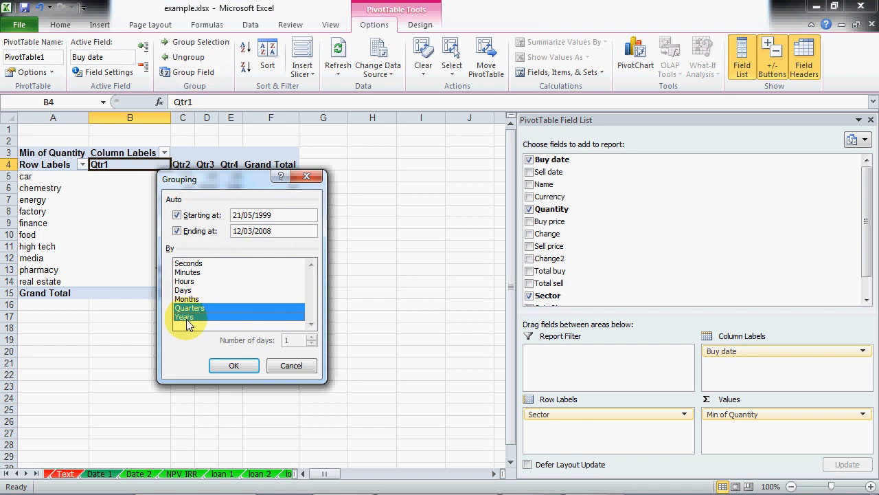
click(233, 366)
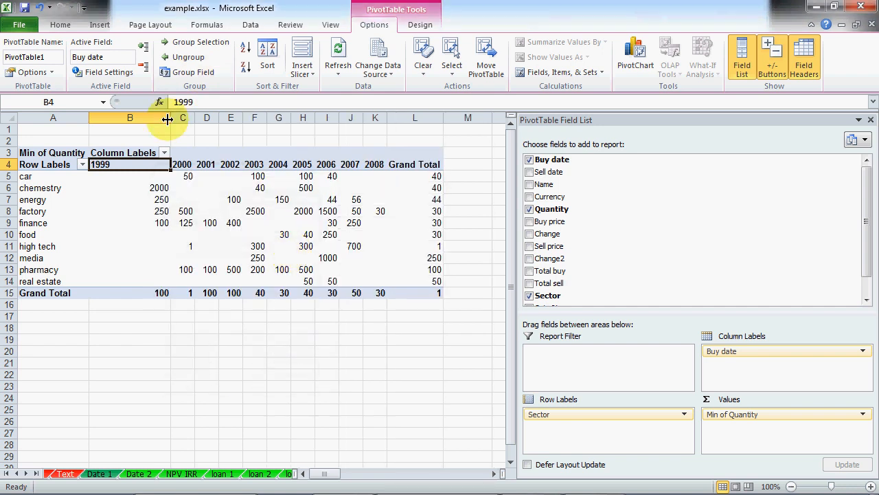
click(187, 71)
click(190, 308)
Step: Apply year-and-quarter grouping, then regroup Buy date by years only
click(231, 364)
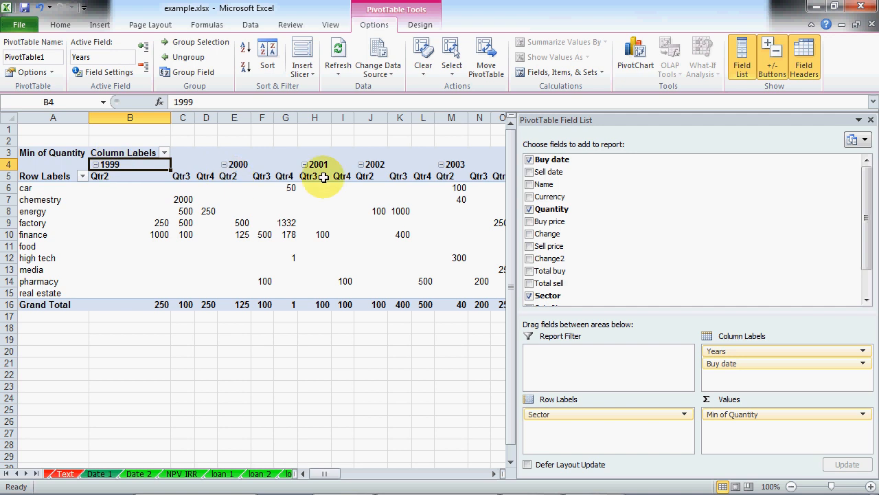
click(193, 72)
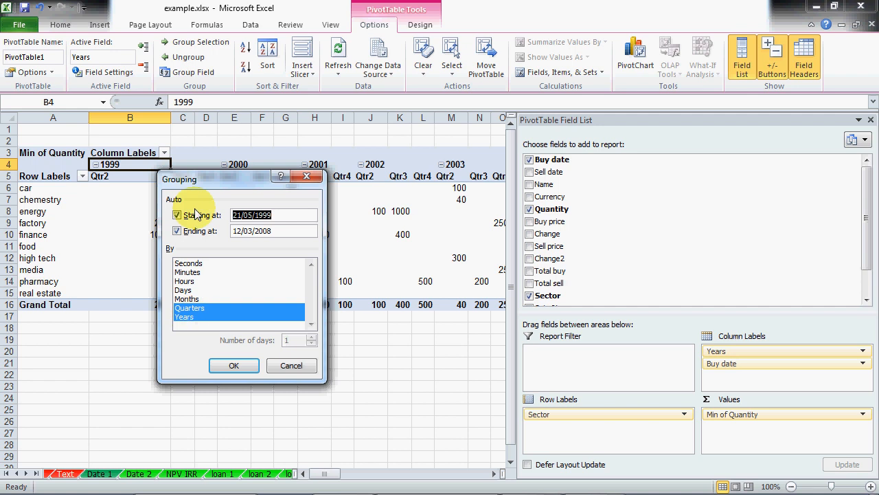
click(191, 311)
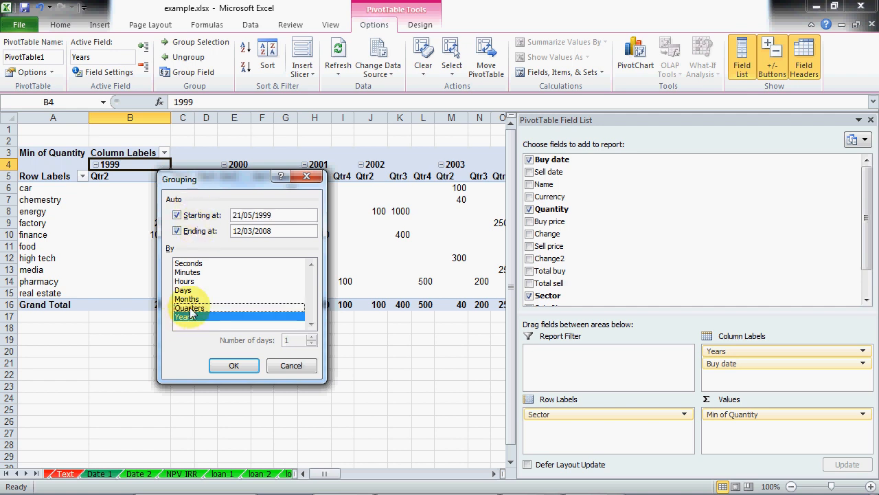
click(233, 365)
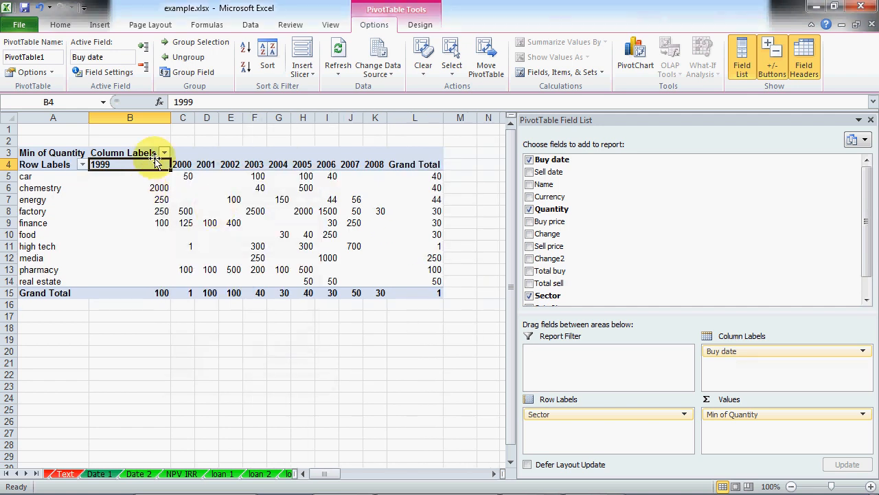
Step: Select the year labels and quantity values, then cancel the Grouping dialog
drag(137, 164, 356, 167)
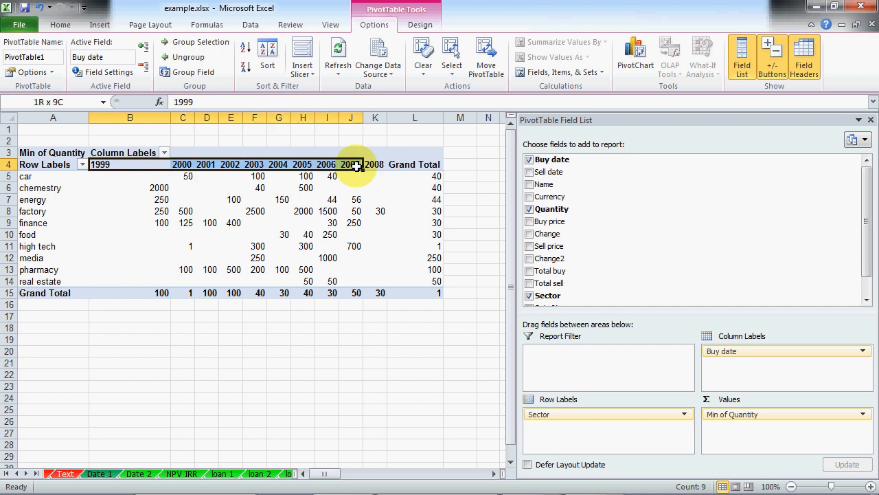
click(300, 209)
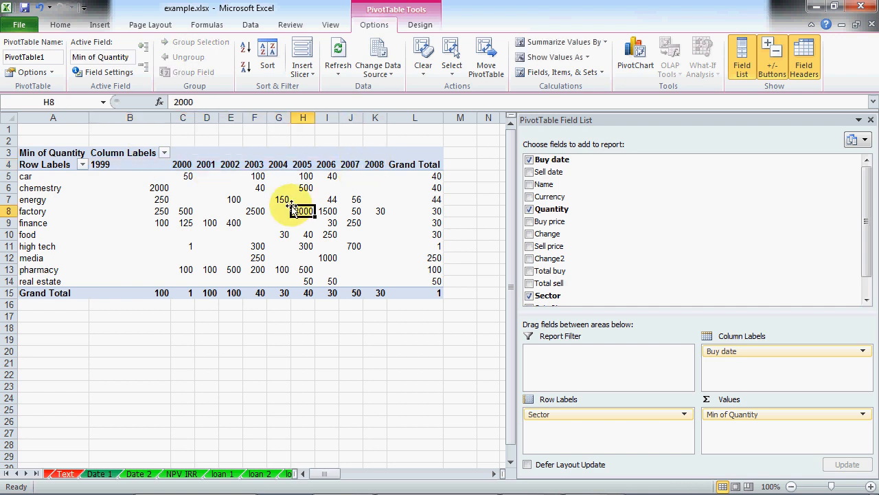
drag(123, 176, 371, 283)
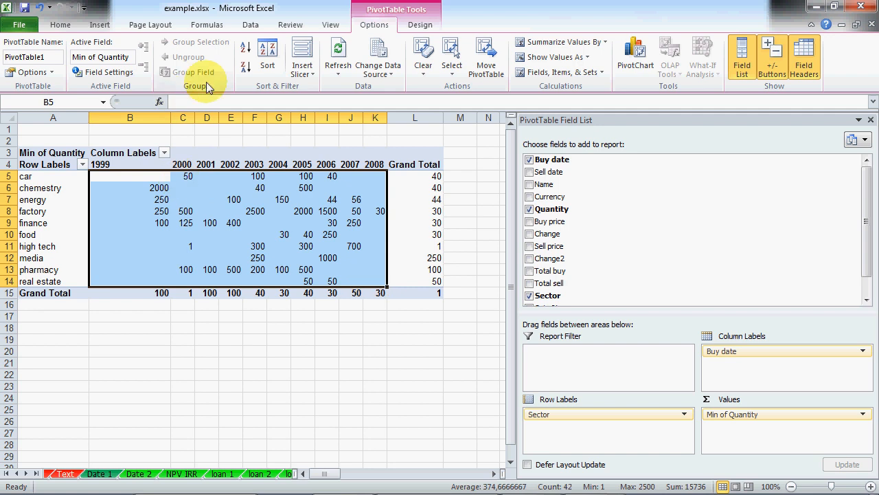
click(156, 166)
click(206, 74)
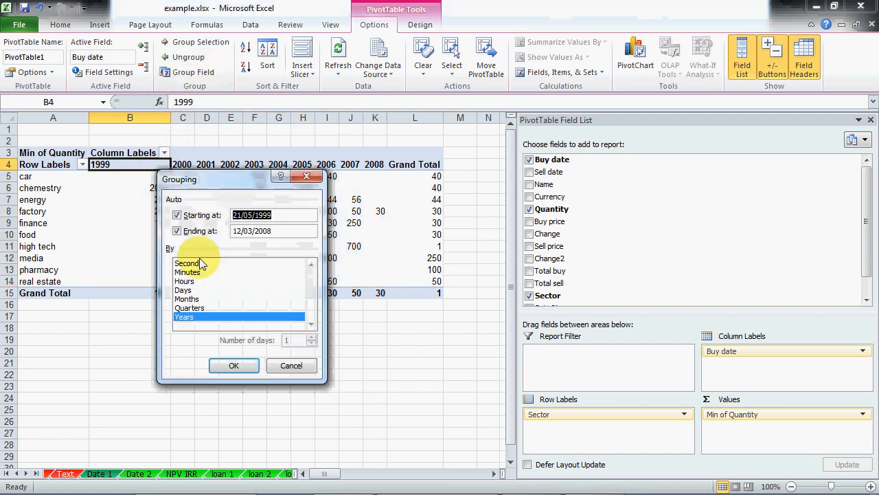
click(180, 317)
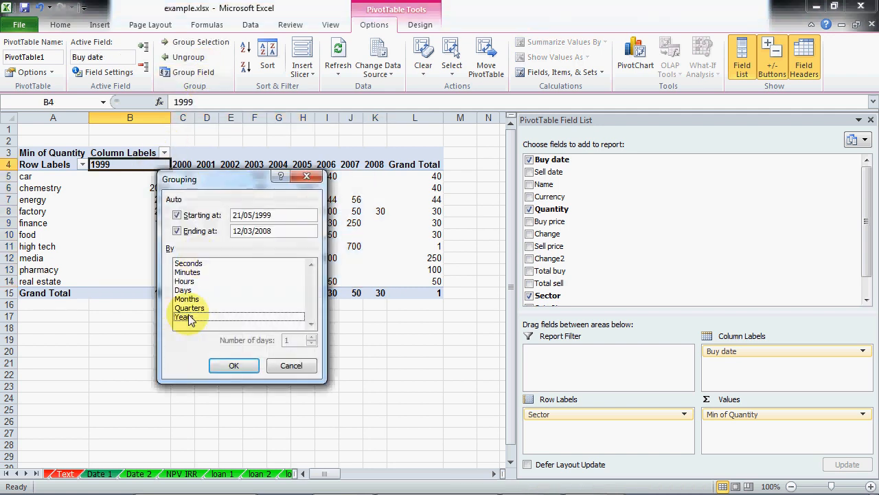
click(289, 364)
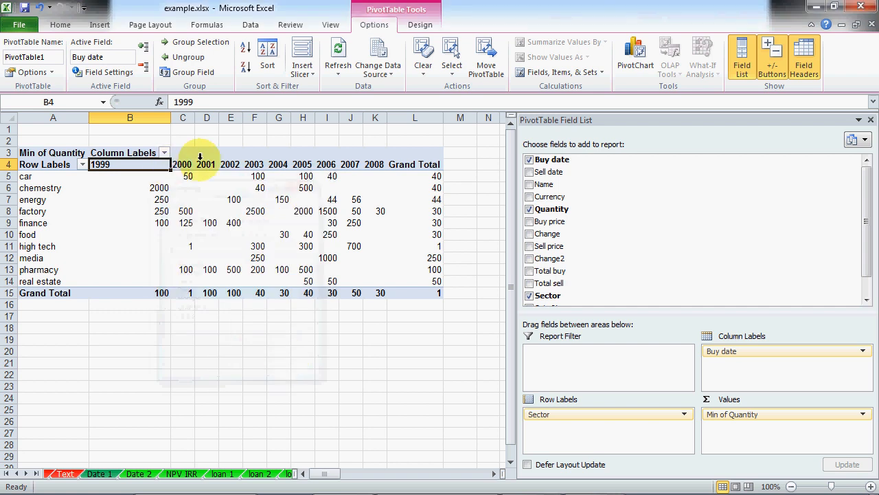
Step: Untick Starting at and Ending at and group Buy date by days only
click(194, 71)
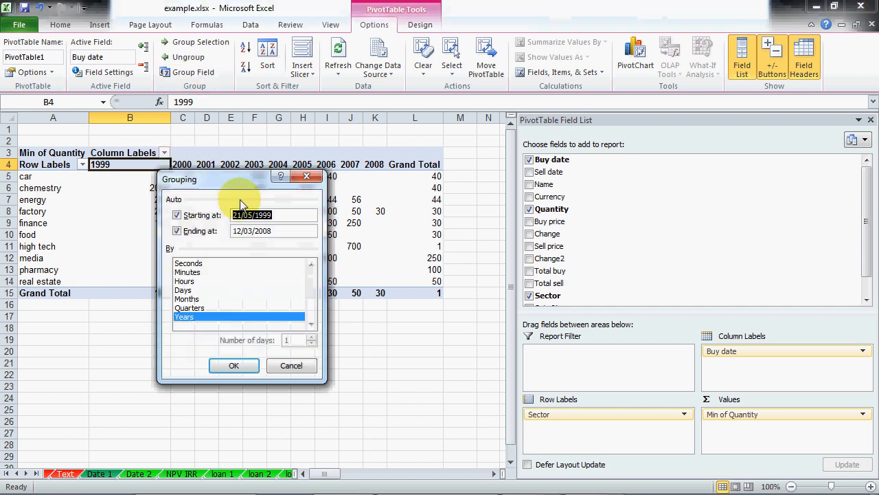
click(177, 231)
click(178, 215)
click(231, 366)
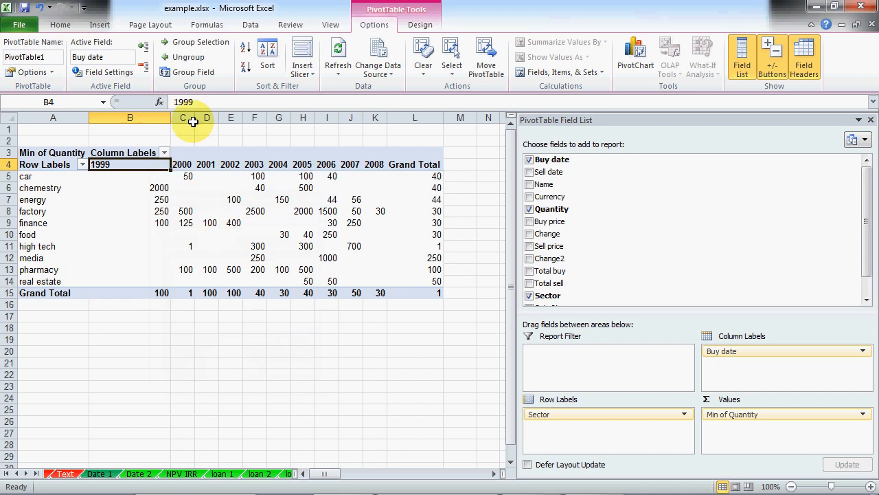
click(189, 71)
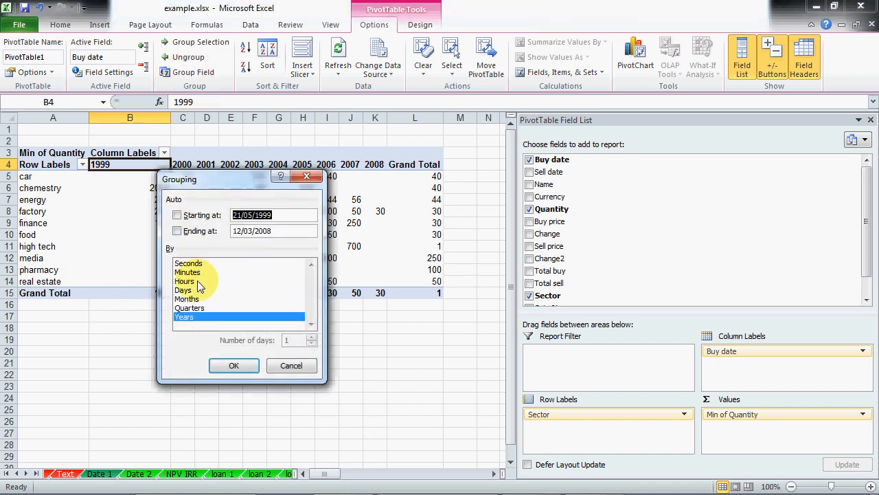
click(196, 291)
click(202, 317)
click(225, 368)
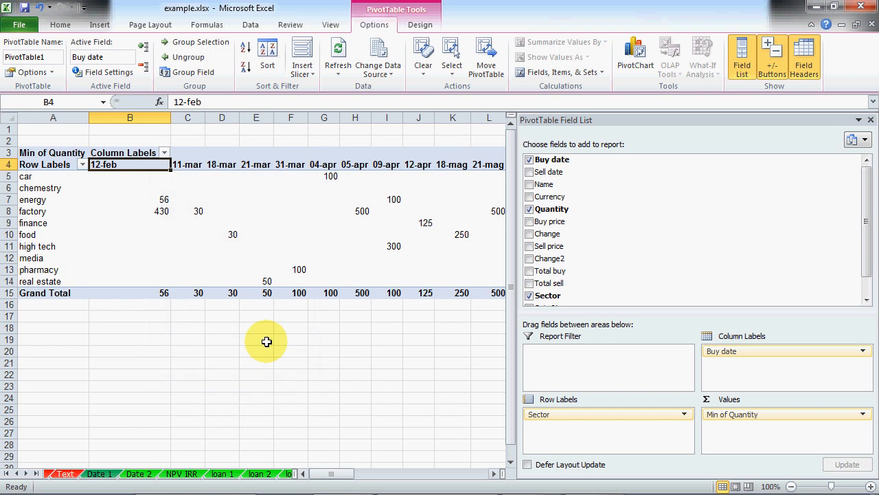
Step: Switch to the Long stock data sheet
mouse_move(165, 238)
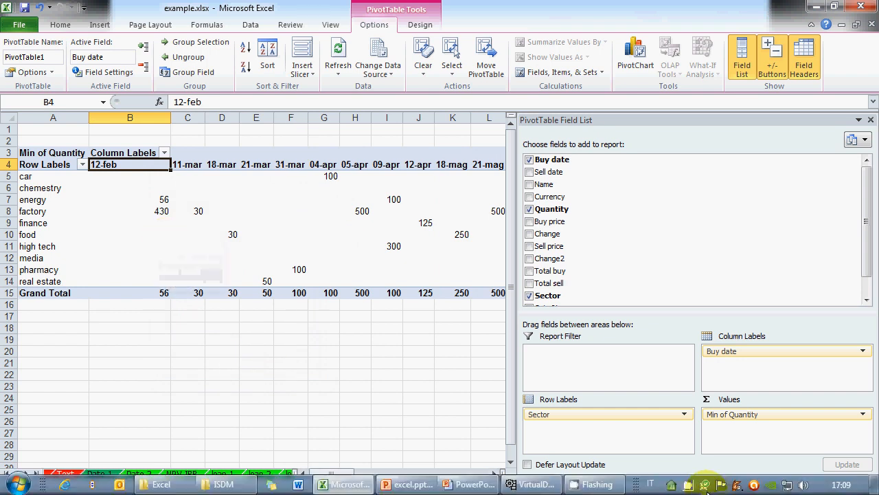
right_click(677, 479)
click(718, 456)
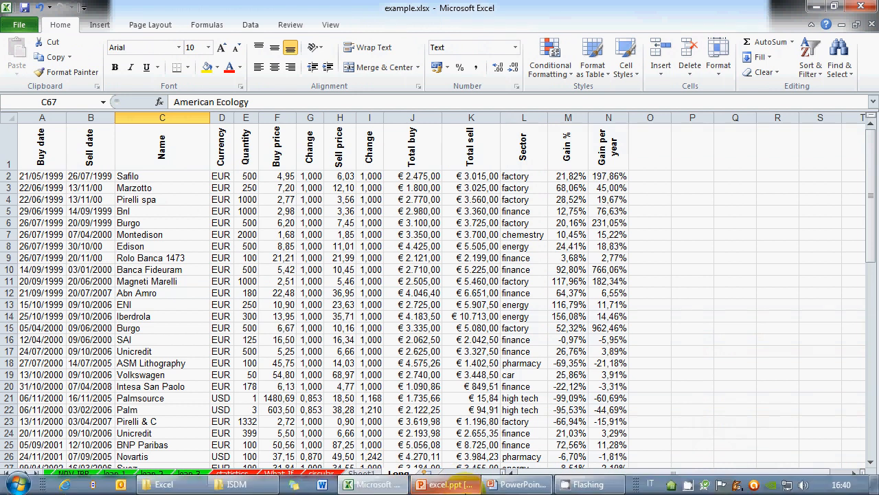
mouse_move(465, 486)
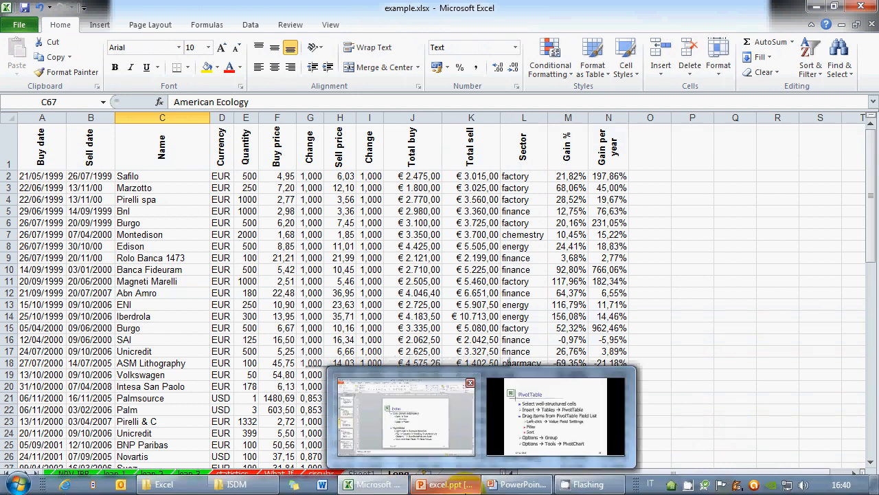
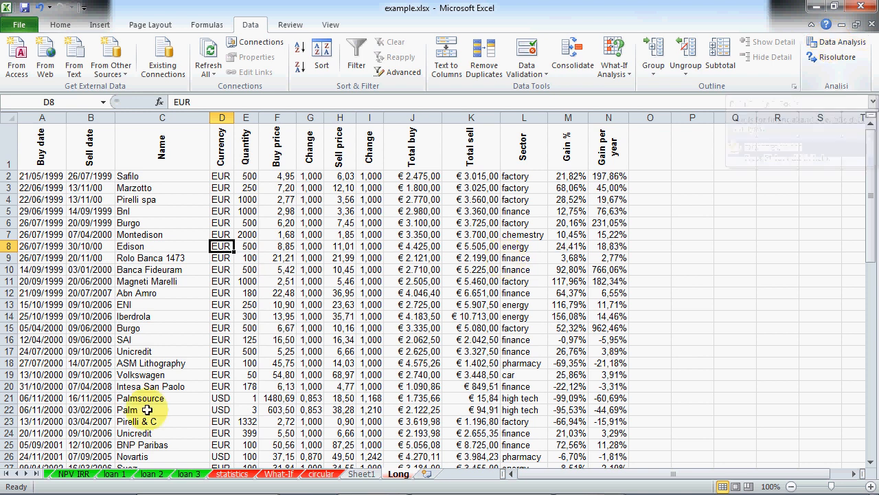
Step: Scroll the sheet tabs back to the start of example.xlsx and switch to the First sheet
click(158, 409)
click(18, 473)
click(18, 473)
click(18, 473)
click(137, 474)
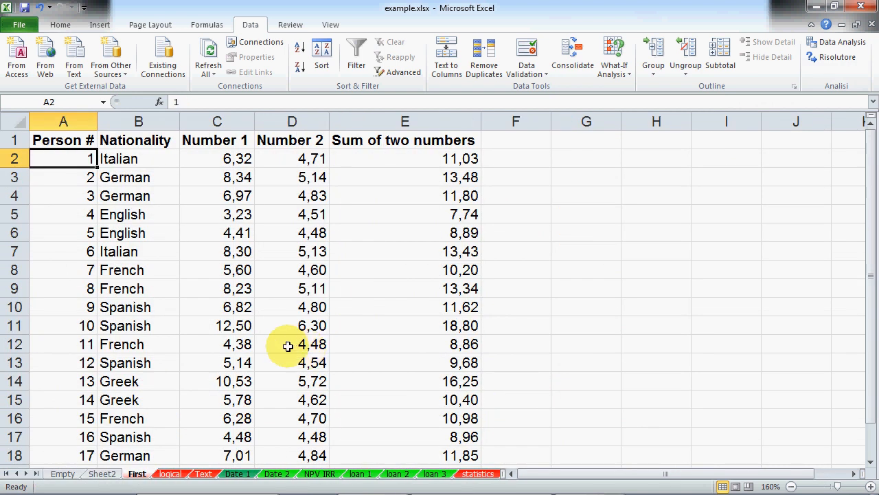
Step: Select a Number 2 value, then switch to the Statistics with Excel Add-ins slide
click(289, 346)
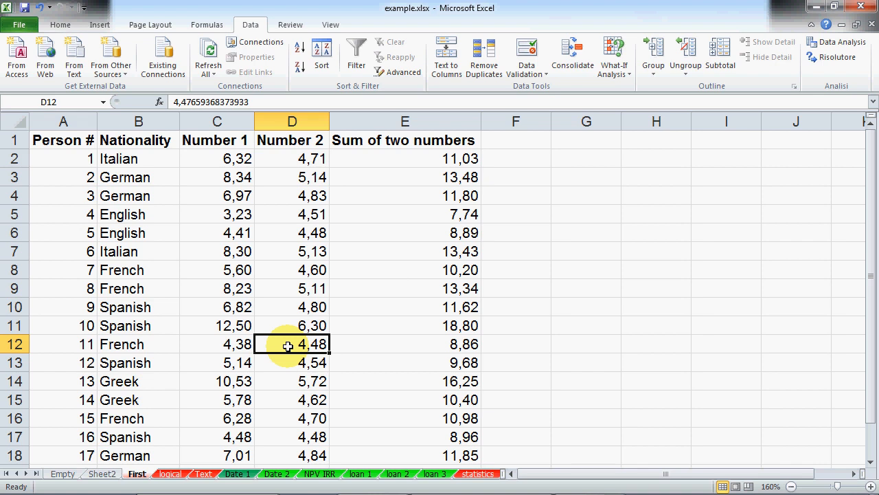
click(509, 484)
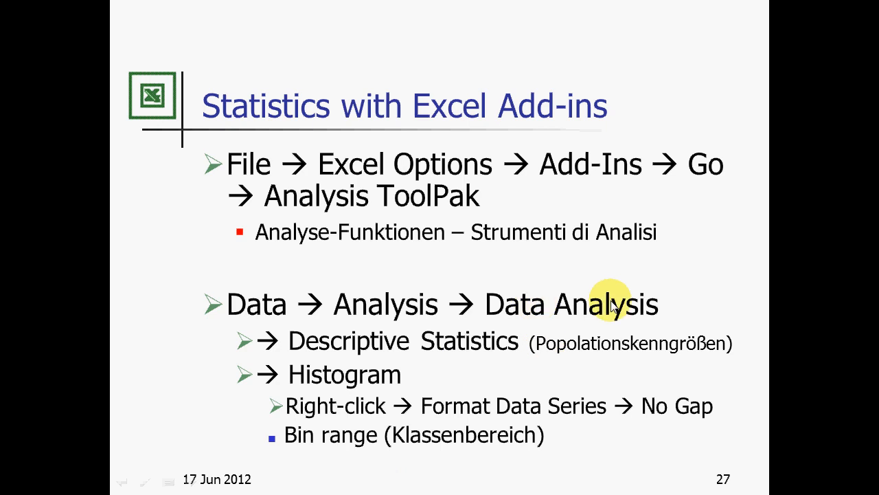
Step: Return to Excel and select the Number 1 header on the First sheet
key(alt+Tab)
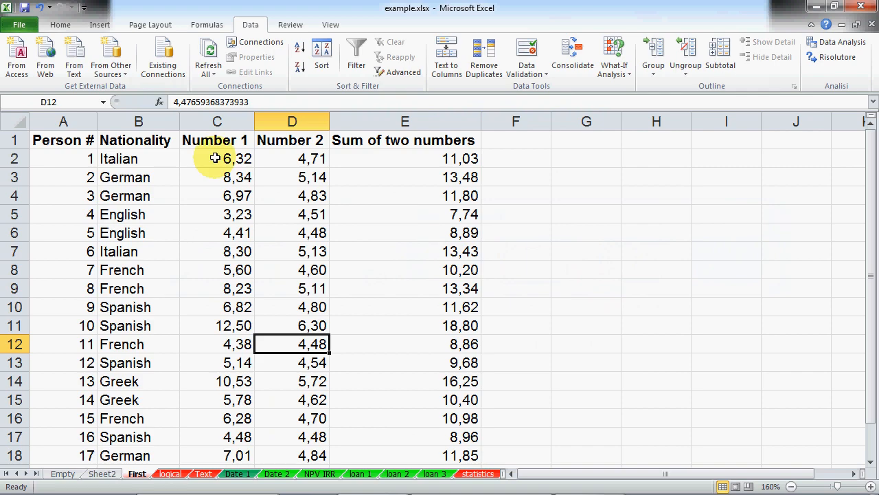
drag(234, 142, 288, 139)
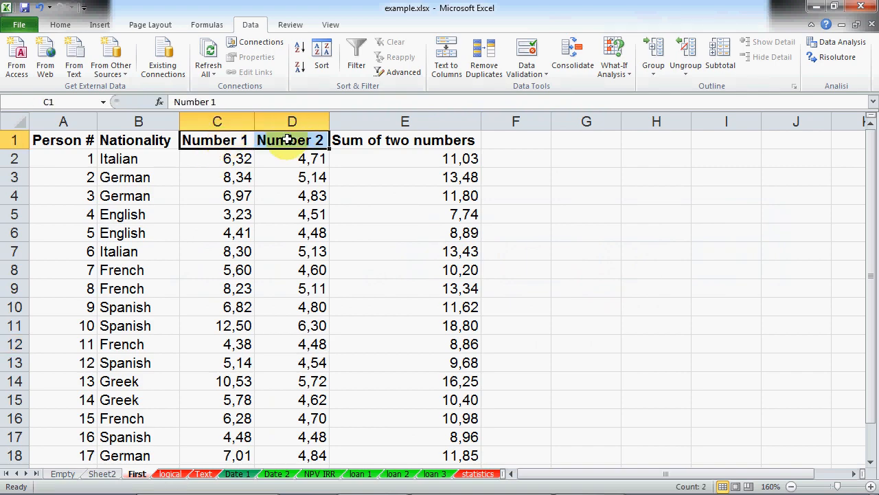
click(238, 141)
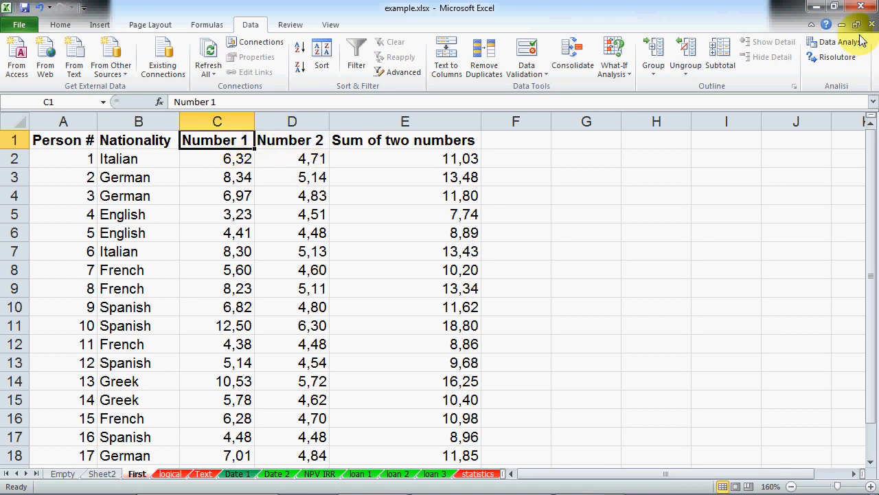
Step: Choose Descriptive Statistics from Data Analysis and move its dialog beside the table
click(832, 44)
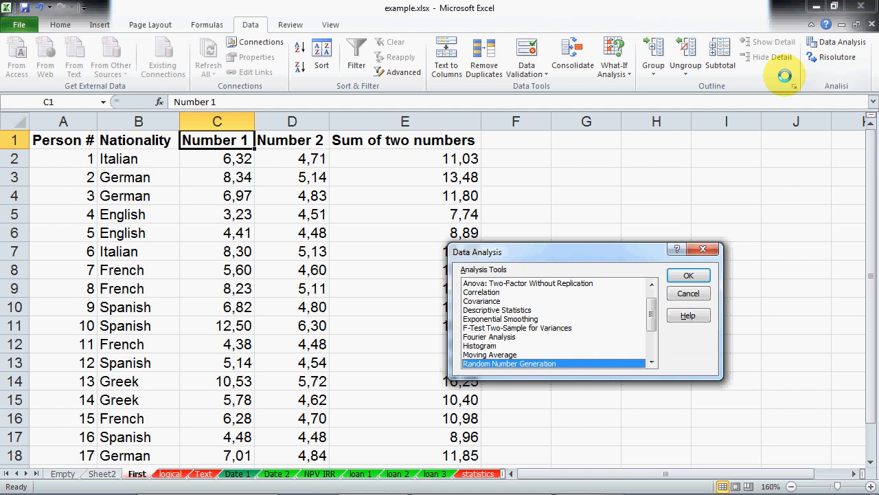
drag(573, 258, 559, 213)
click(536, 265)
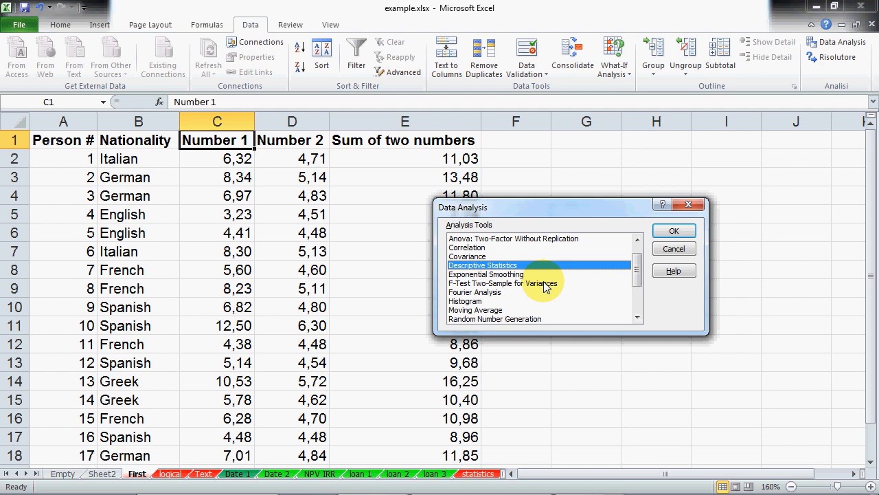
click(670, 230)
drag(547, 155, 539, 110)
drag(621, 127, 600, 153)
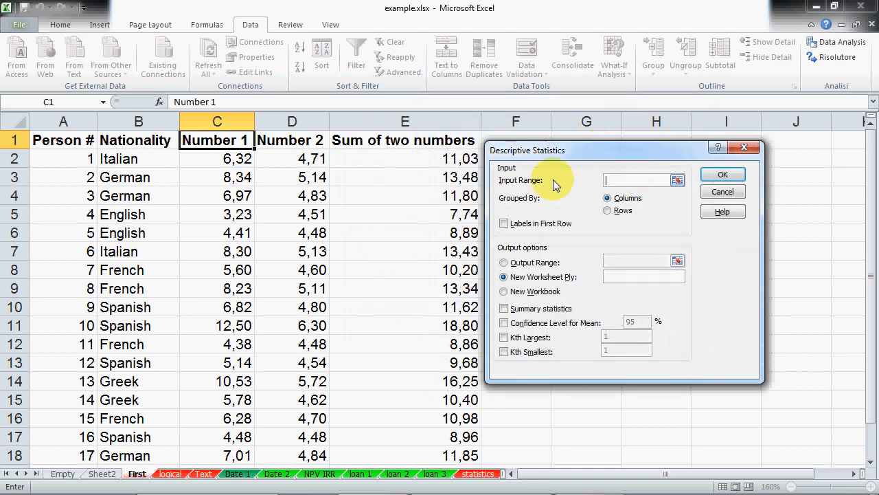
Step: Run Descriptive Statistics on columns C:D with first-row labels and summary statistics, output to a new worksheet
click(232, 121)
drag(232, 121, 288, 121)
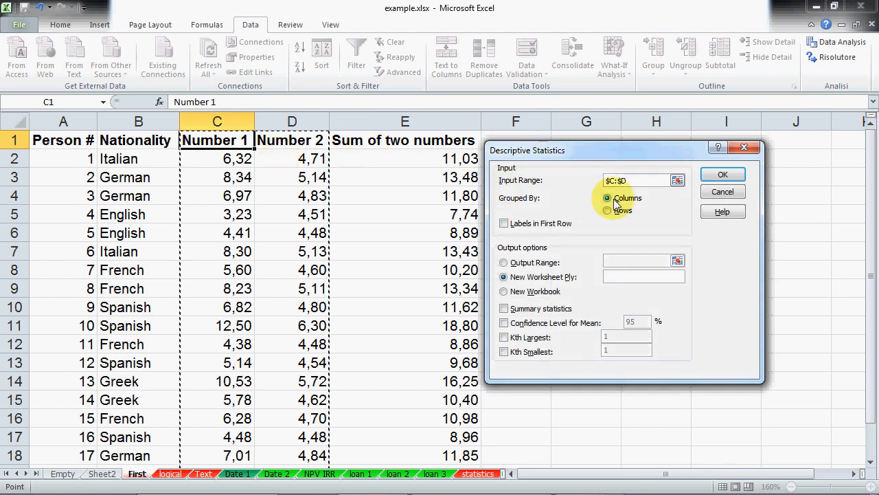
click(504, 223)
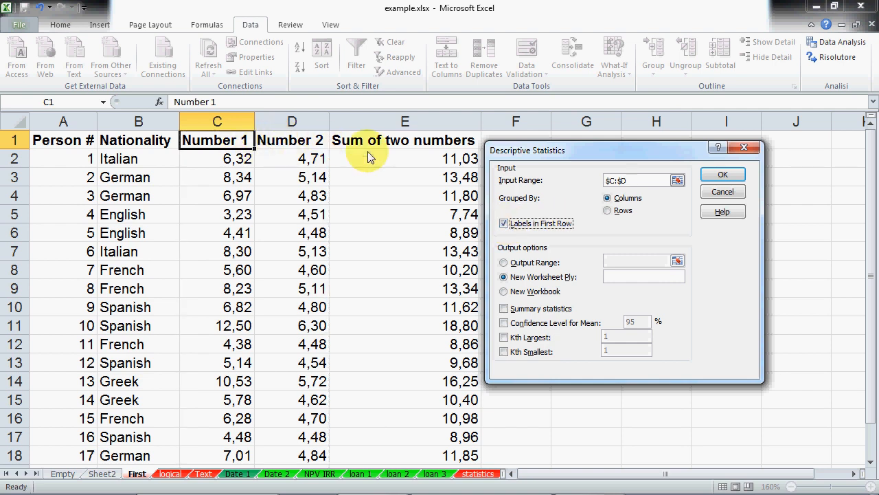
click(505, 292)
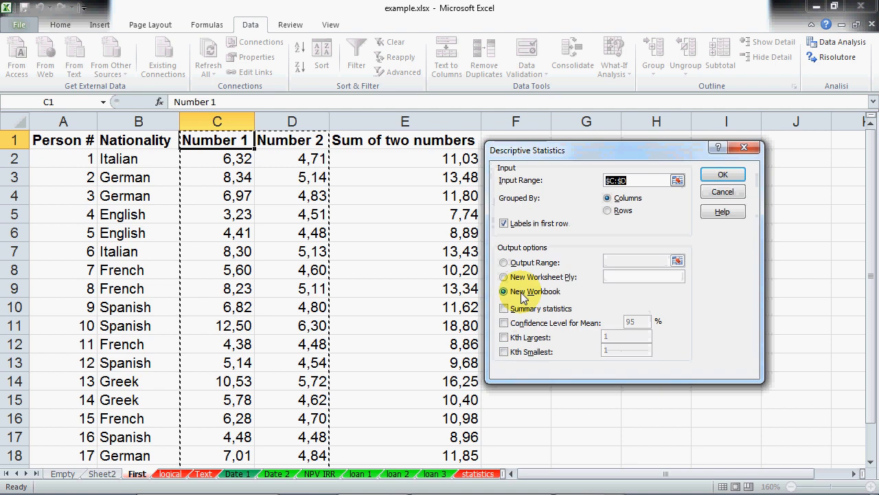
click(503, 278)
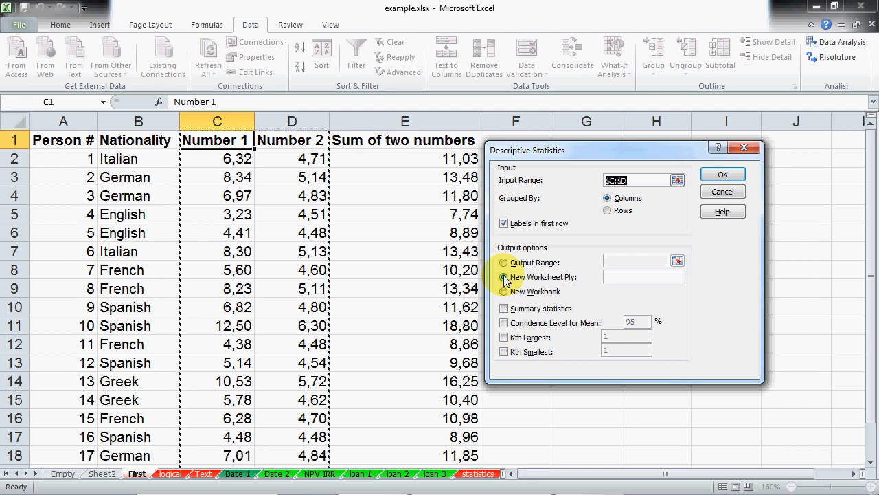
click(504, 308)
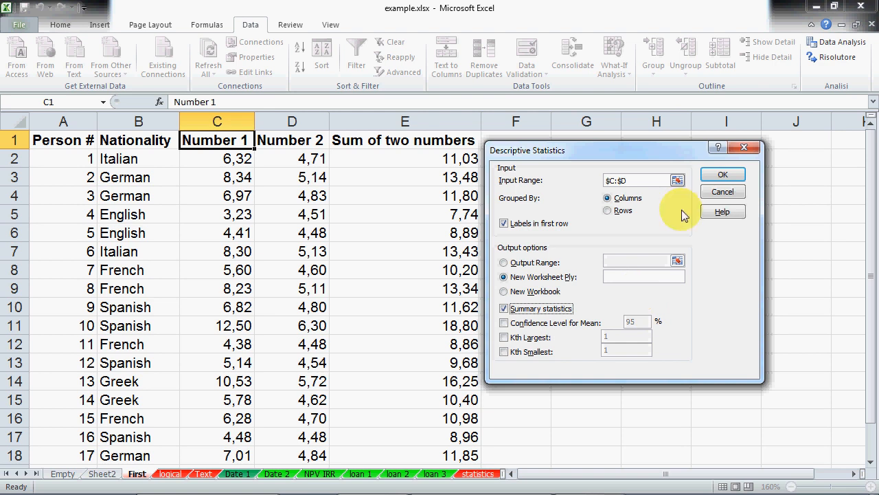
click(724, 175)
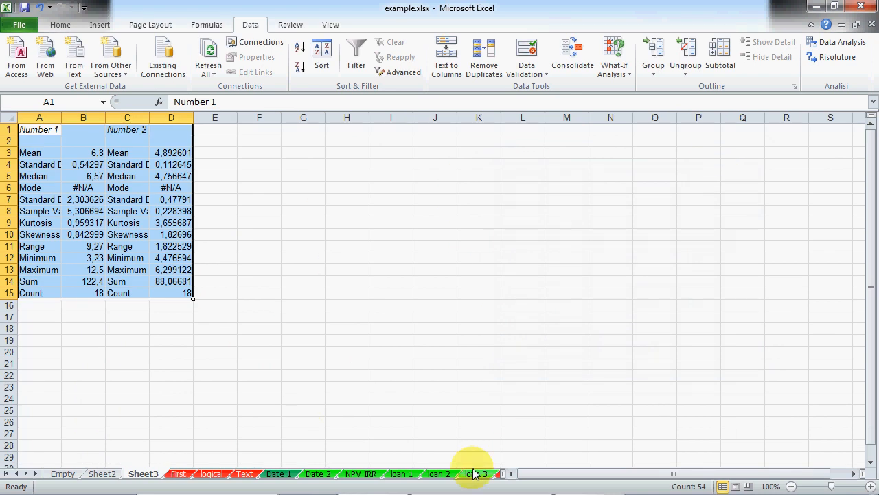
Step: AutoFit columns A to D of the Sheet3 statistics
drag(40, 117, 192, 120)
double_click(195, 120)
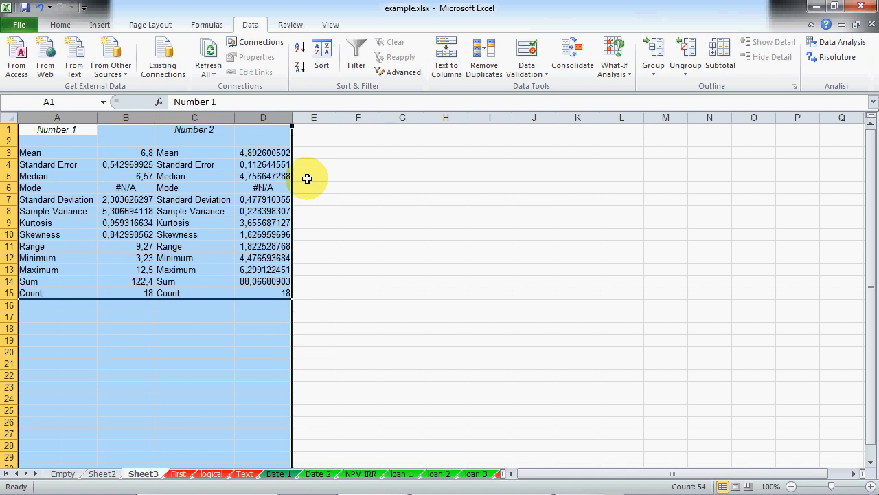
click(402, 246)
Step: Review each statistic from Mean through Count, then select the whole results block
click(48, 153)
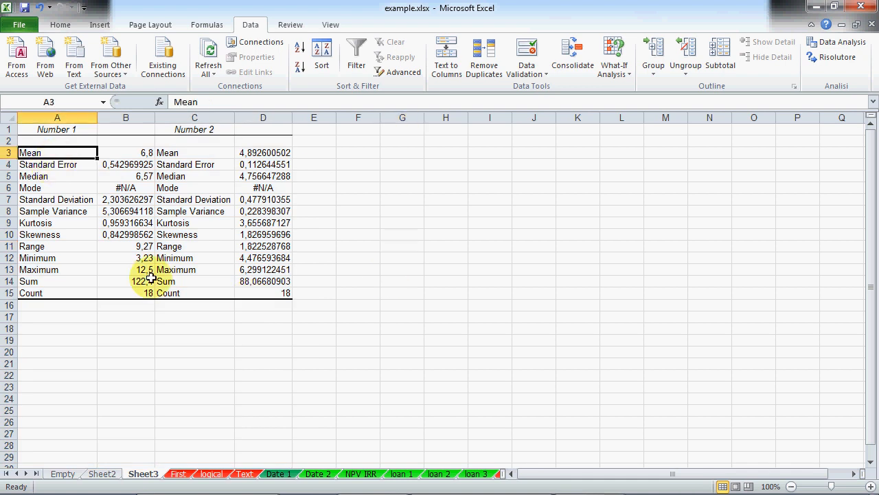
click(67, 167)
click(60, 191)
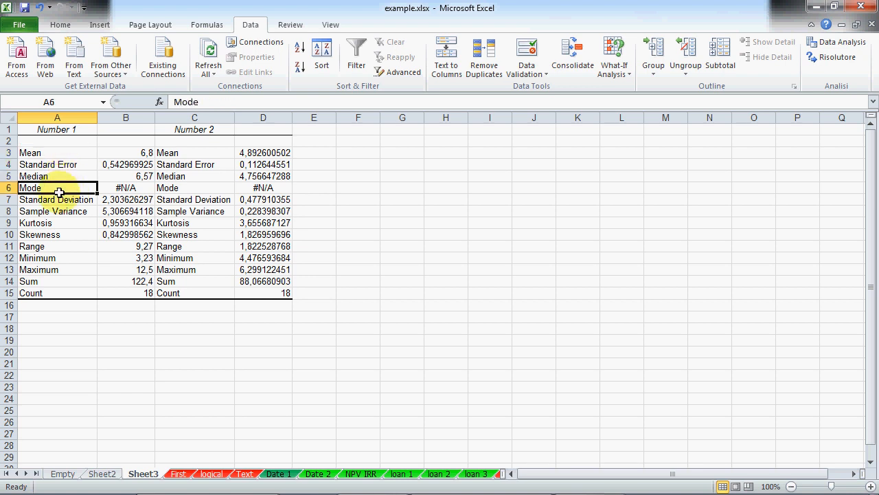
click(59, 199)
click(63, 213)
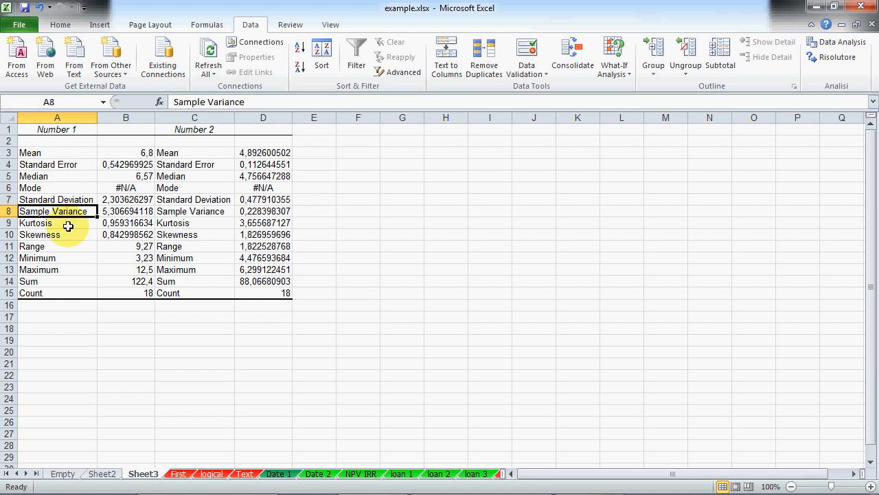
click(68, 223)
click(71, 235)
click(66, 247)
click(64, 258)
click(64, 270)
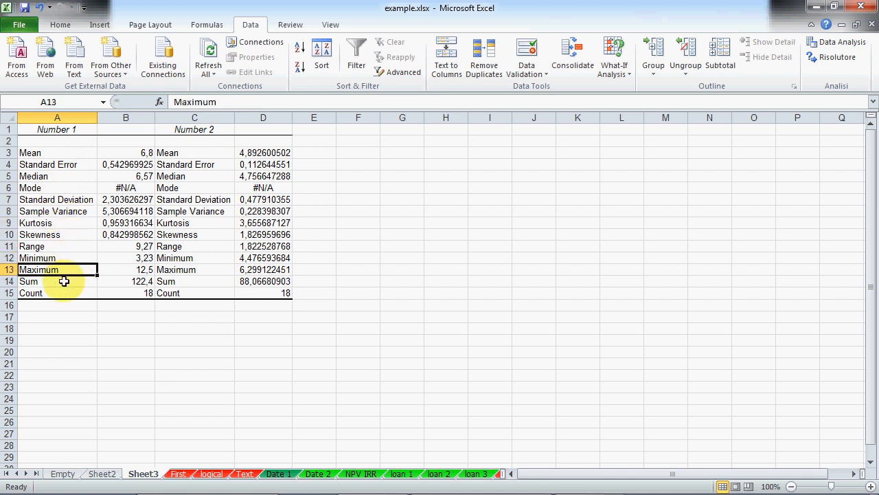
click(62, 294)
click(220, 363)
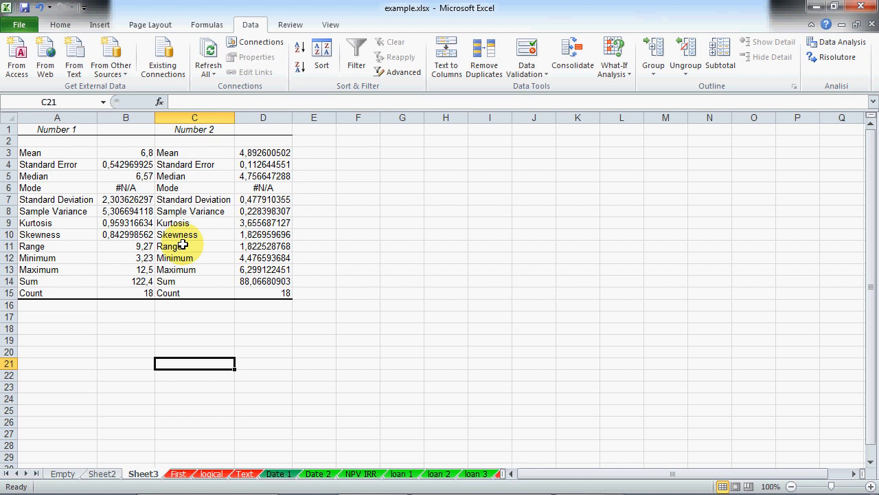
click(129, 199)
drag(73, 151, 289, 298)
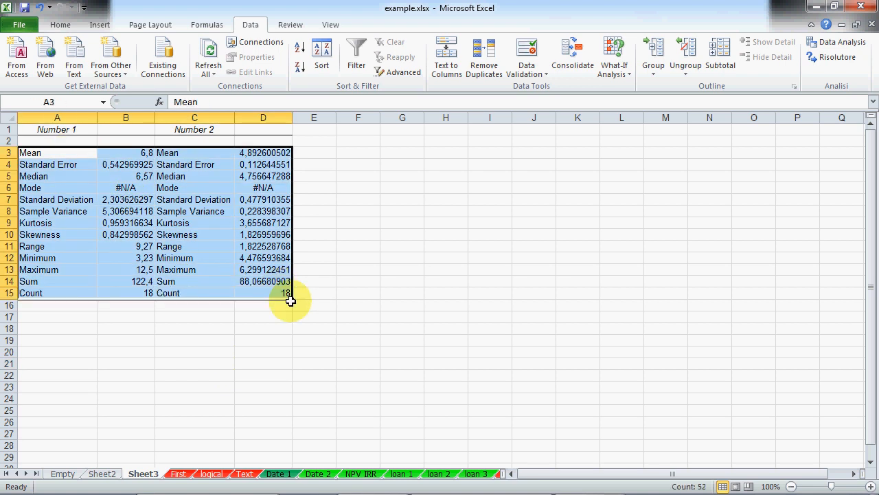
click(286, 329)
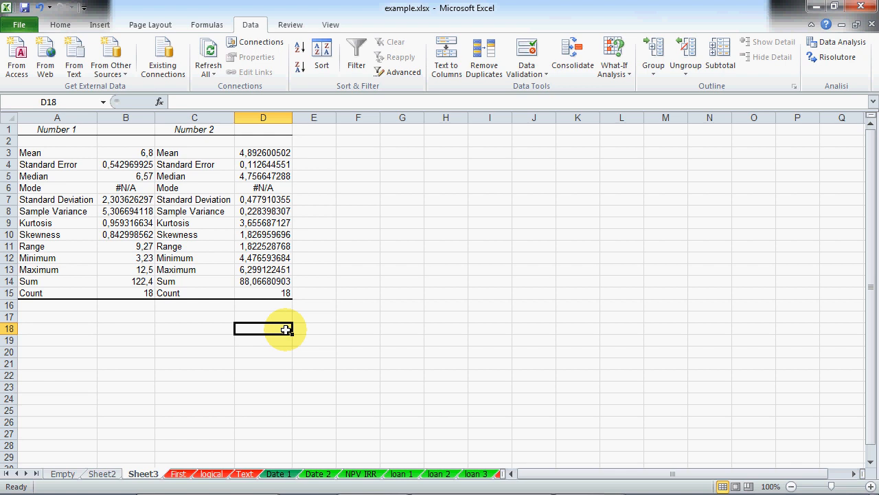
Step: Compare with the First sheet, check the Number 1 standard deviation, then return to the slide
click(183, 474)
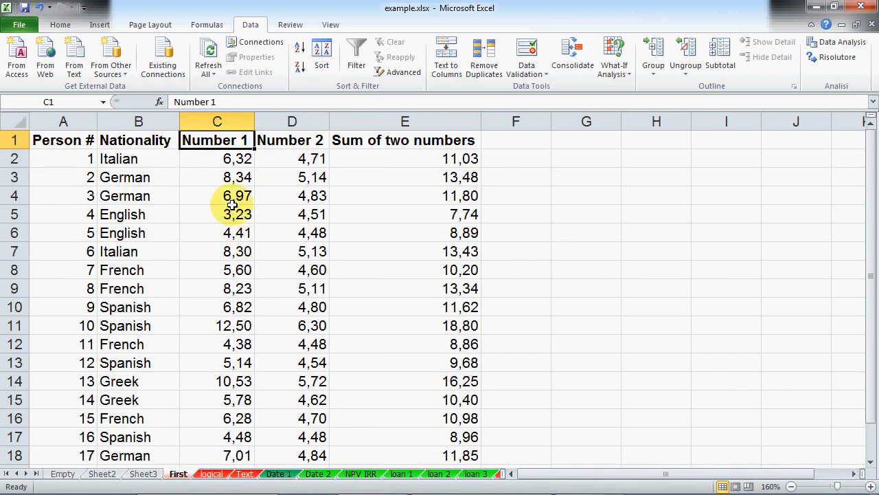
click(140, 473)
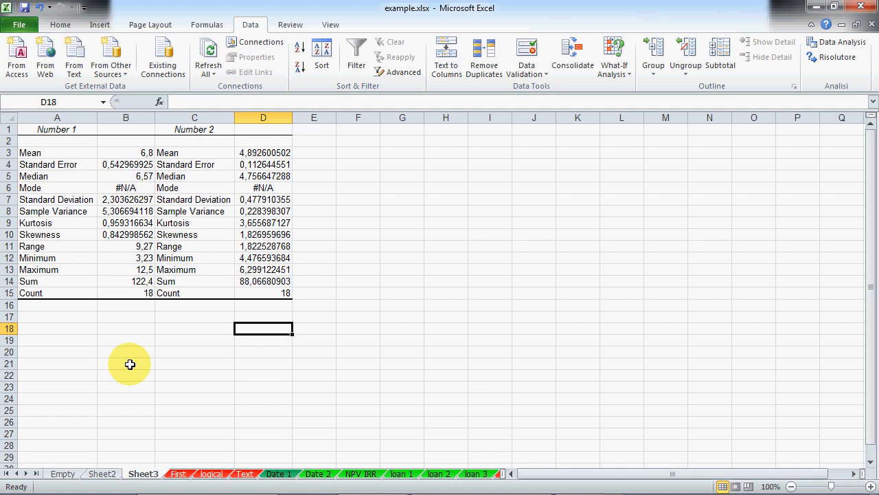
click(131, 200)
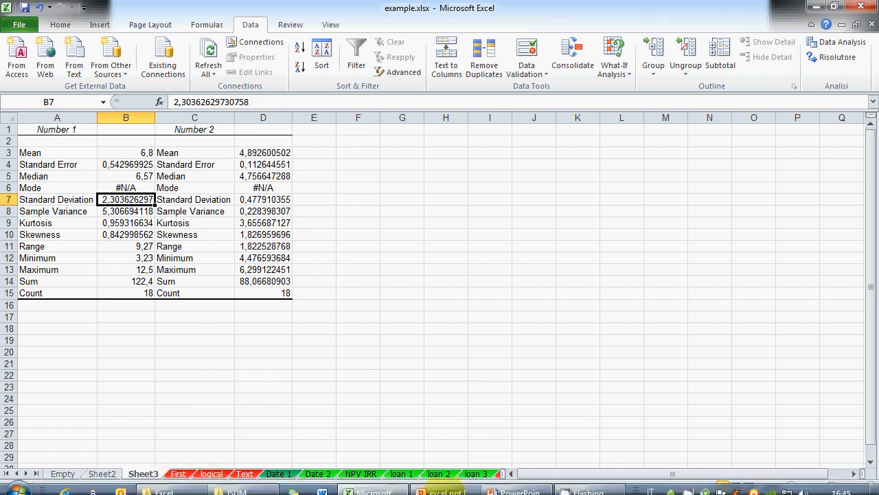
click(519, 483)
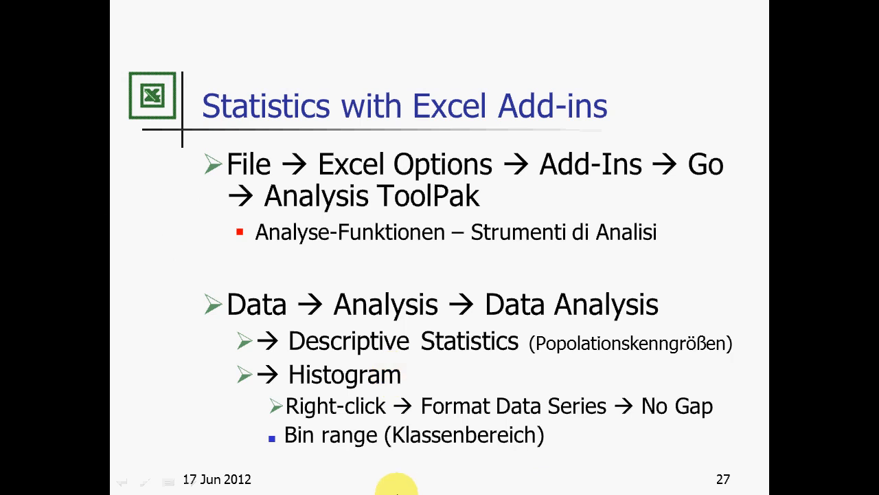
Step: On the First sheet, chart the Nationality and Number 1 columns as a 2-D clustered column chart
key(alt+Tab)
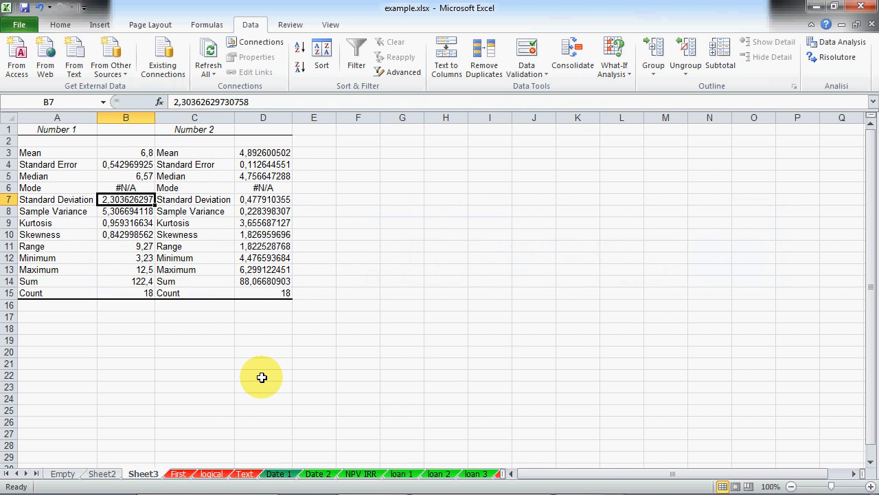
click(262, 377)
click(188, 474)
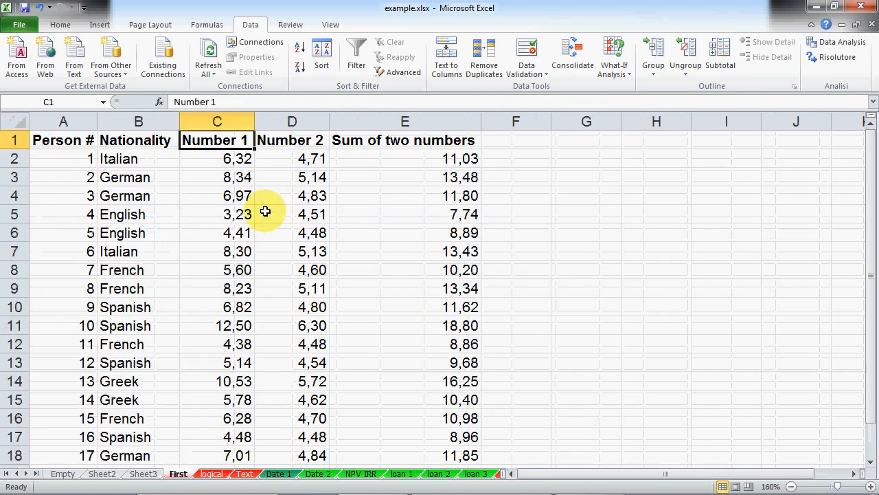
drag(138, 122, 217, 128)
click(99, 25)
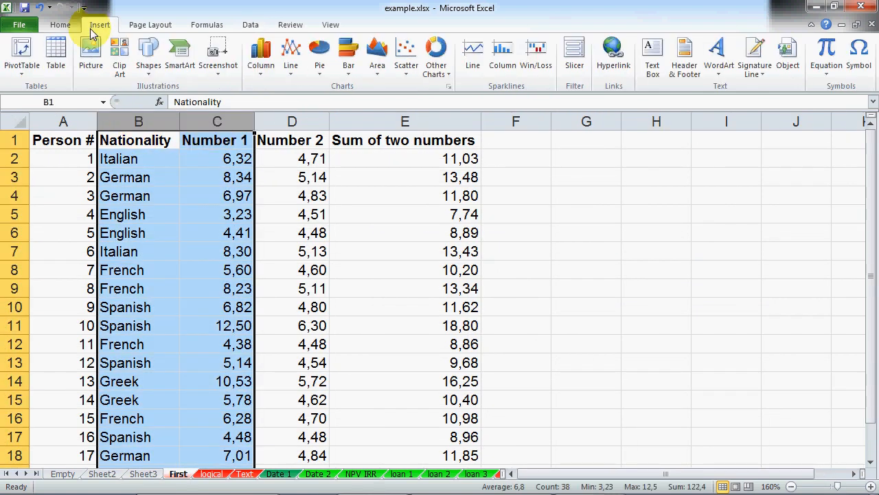
click(261, 58)
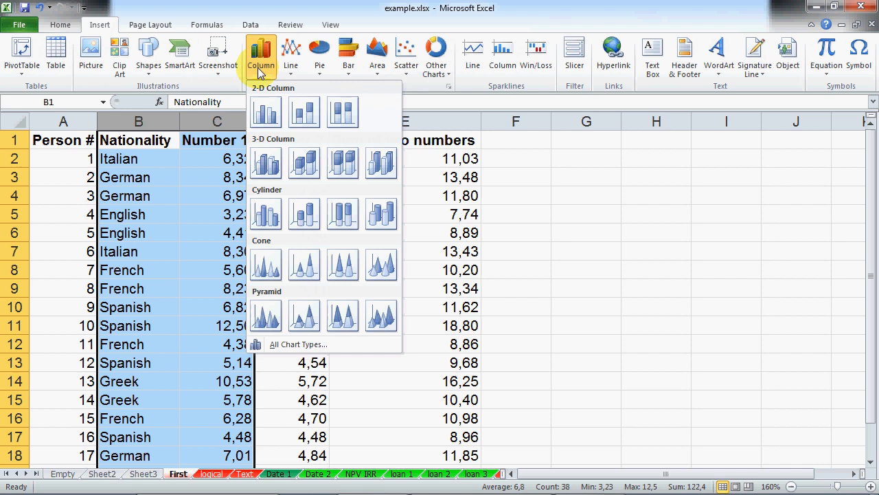
click(267, 108)
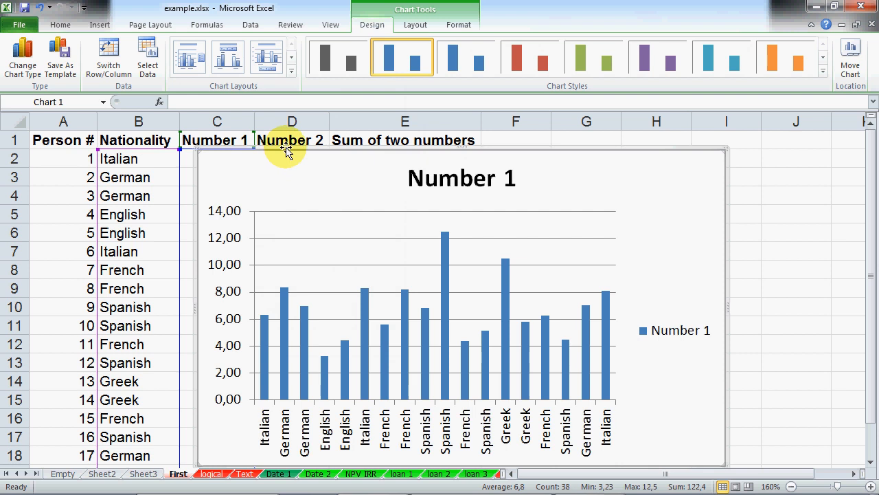
Step: Undo the Number 1 chart and bring up the Wikipedia 'Histogram of arrivals' page
key(ctrl+z)
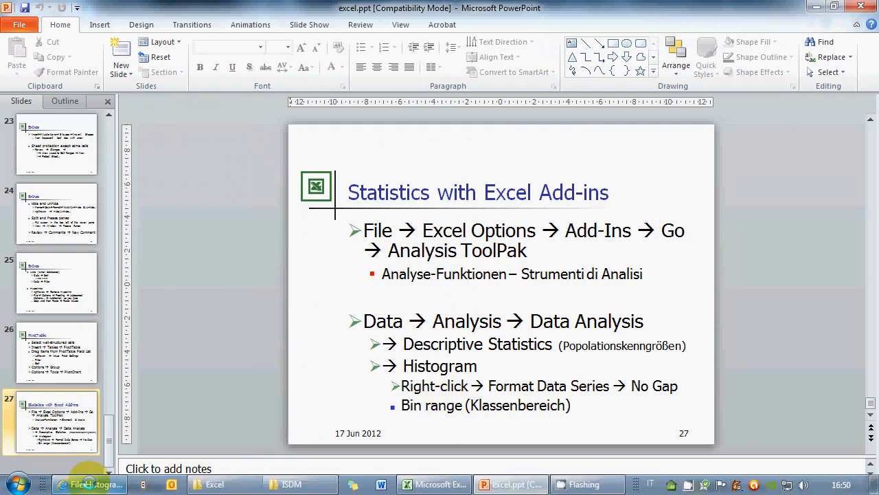
click(89, 485)
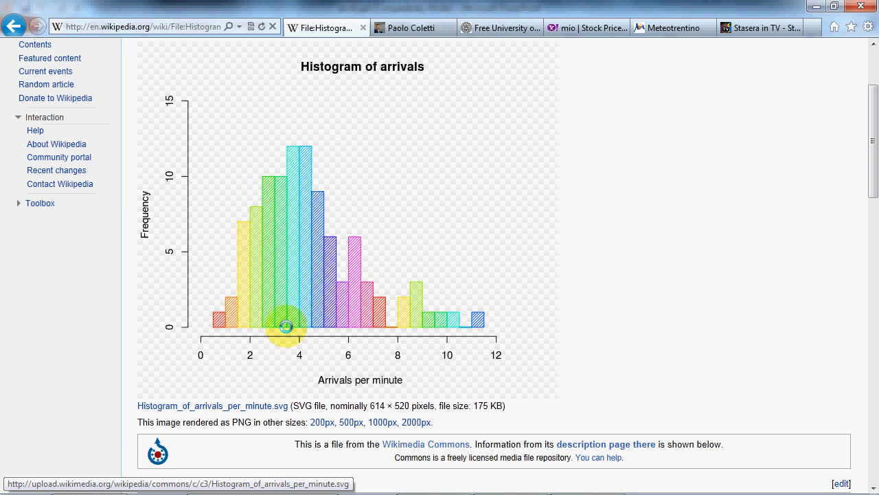
Step: Return to Excel, open the logical sheet and select the Price column F
key(alt+Tab)
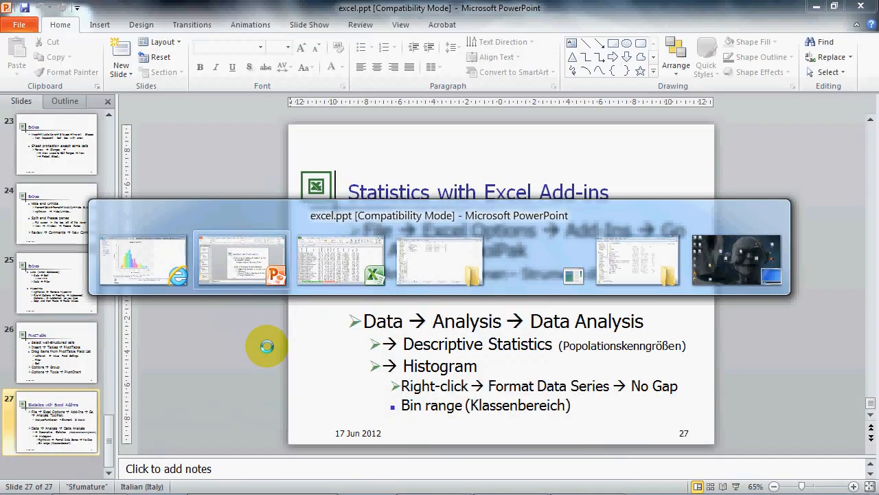
key(alt+Tab)
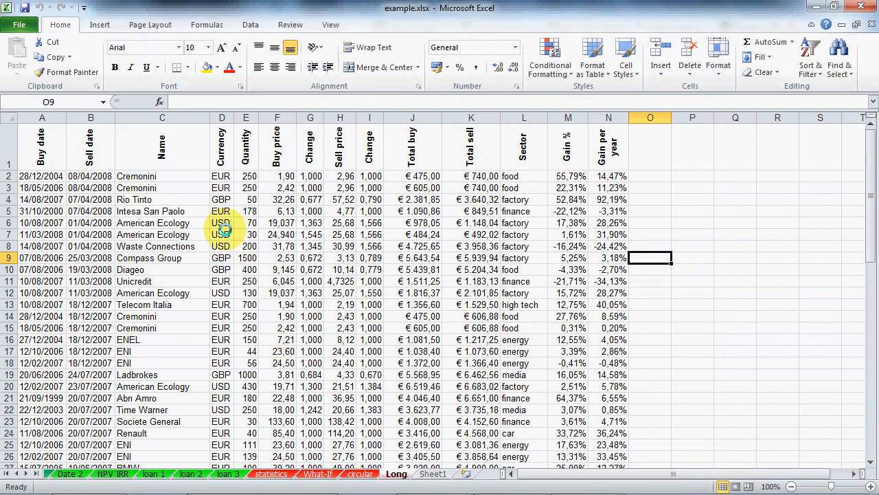
click(246, 118)
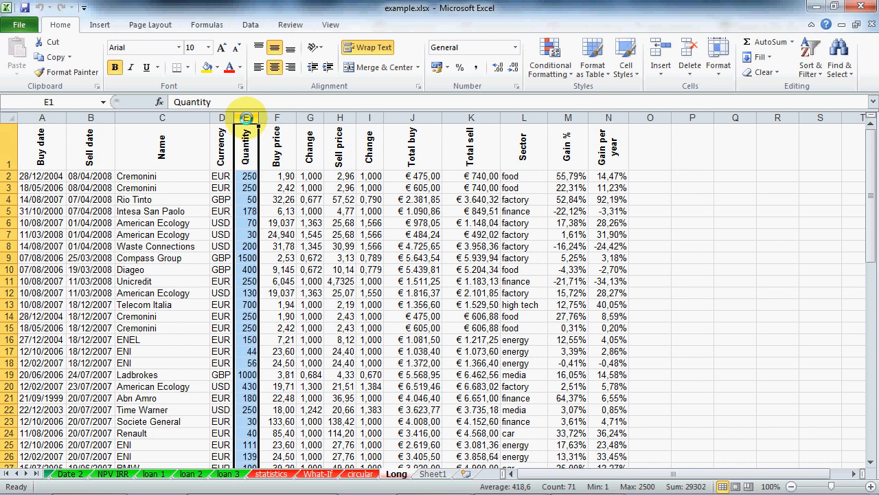
click(16, 474)
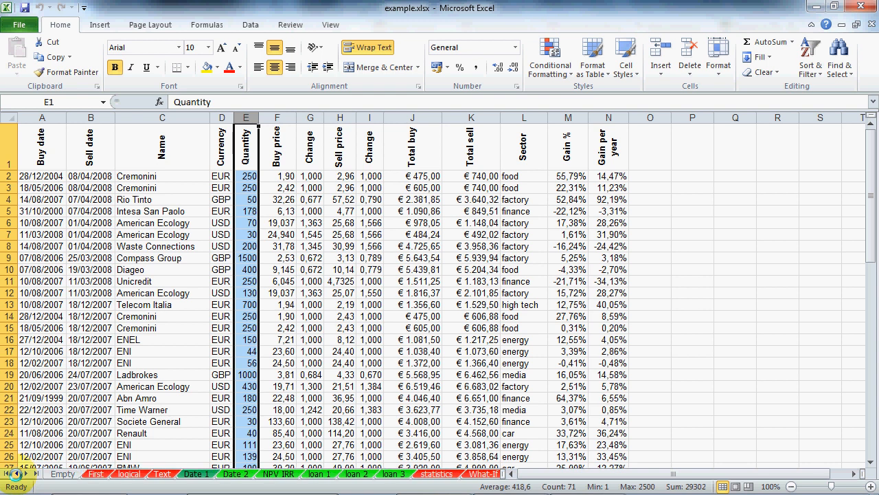
click(128, 474)
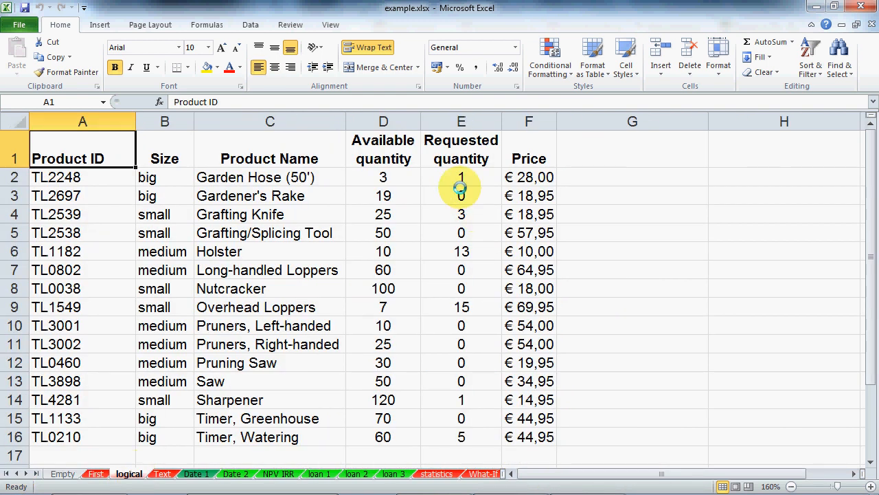
click(529, 121)
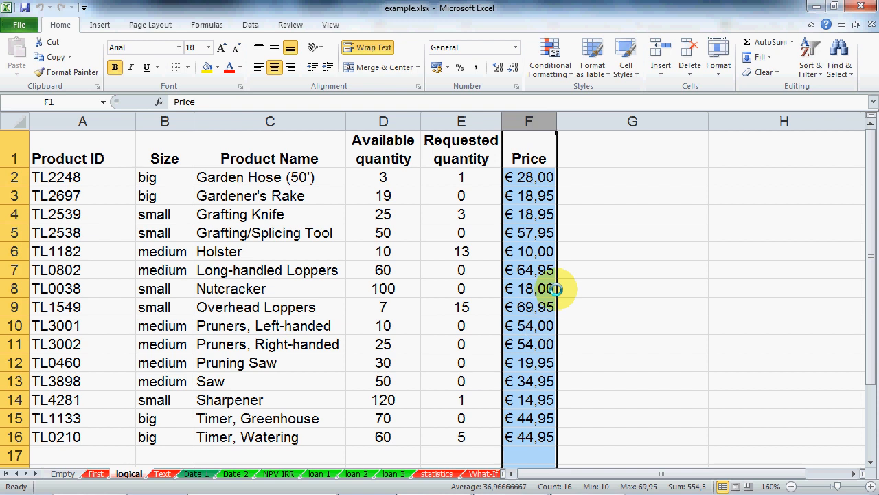
Step: Run the Histogram tool on input range $F:$F with labels and chart output to a new sheet
click(529, 289)
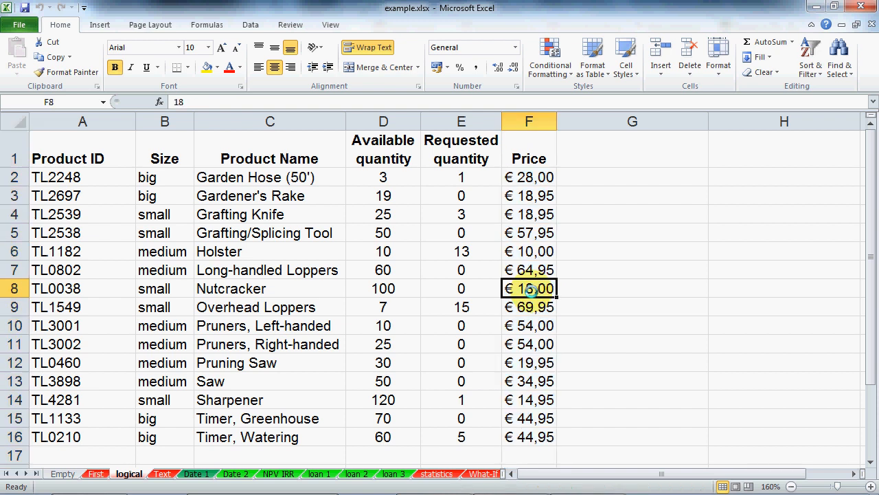
click(251, 23)
click(817, 42)
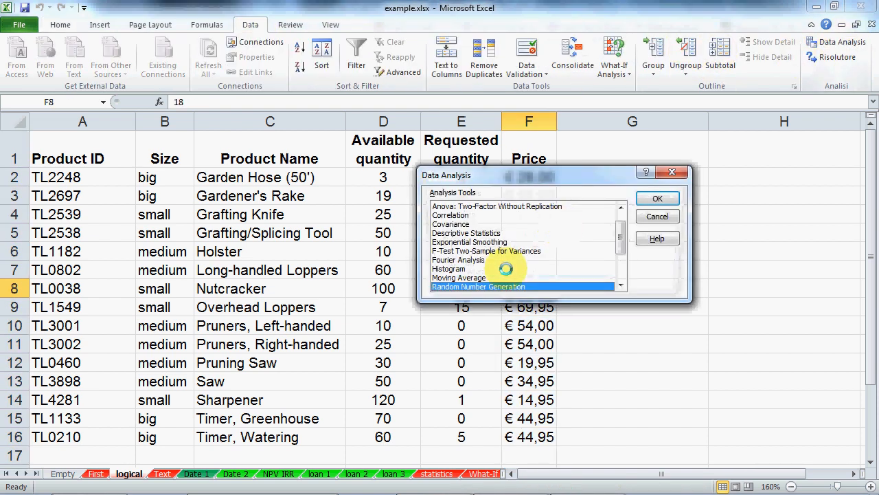
click(483, 268)
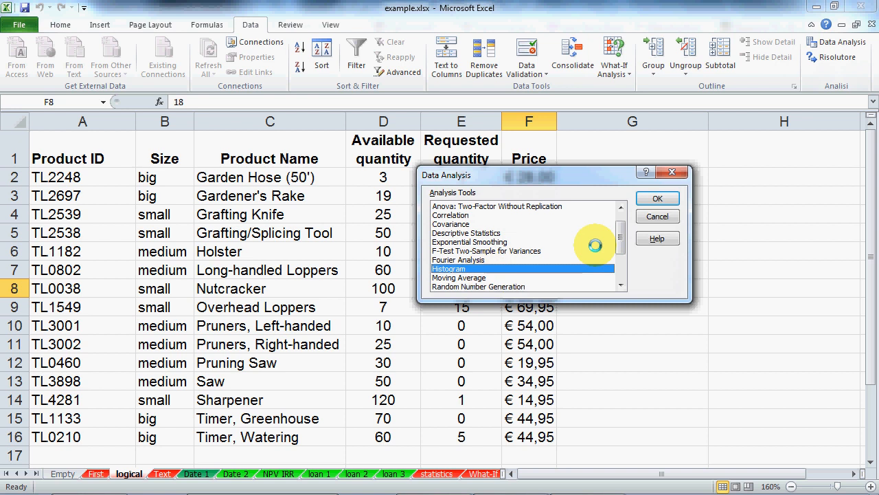
click(658, 198)
click(534, 121)
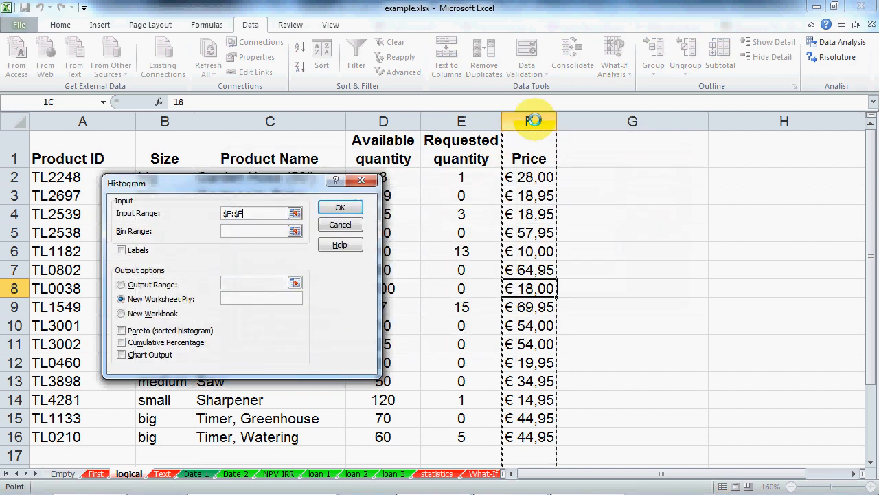
click(121, 250)
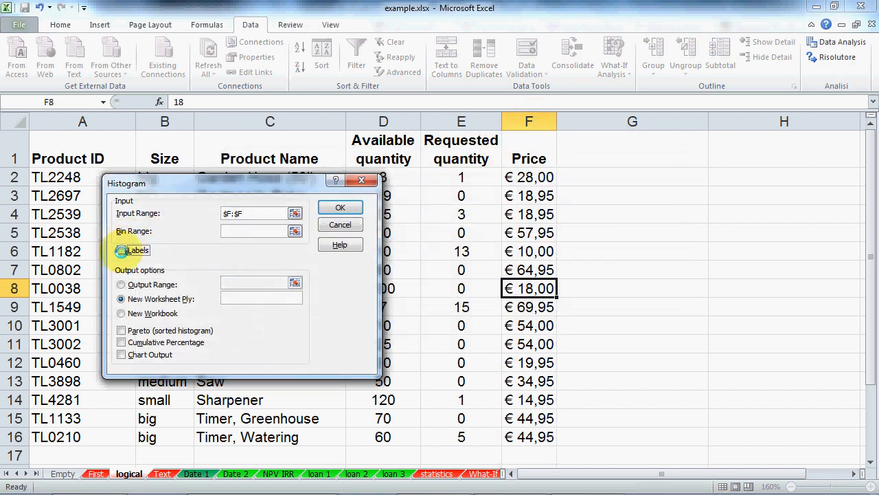
click(119, 355)
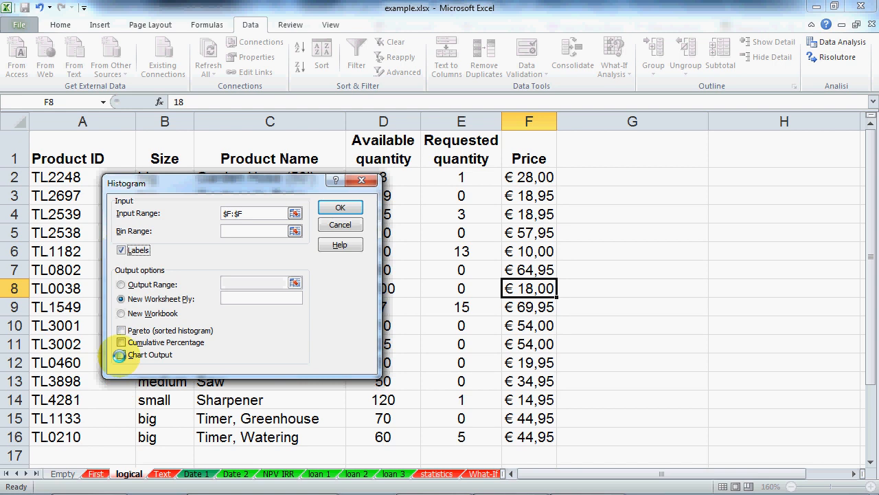
click(339, 208)
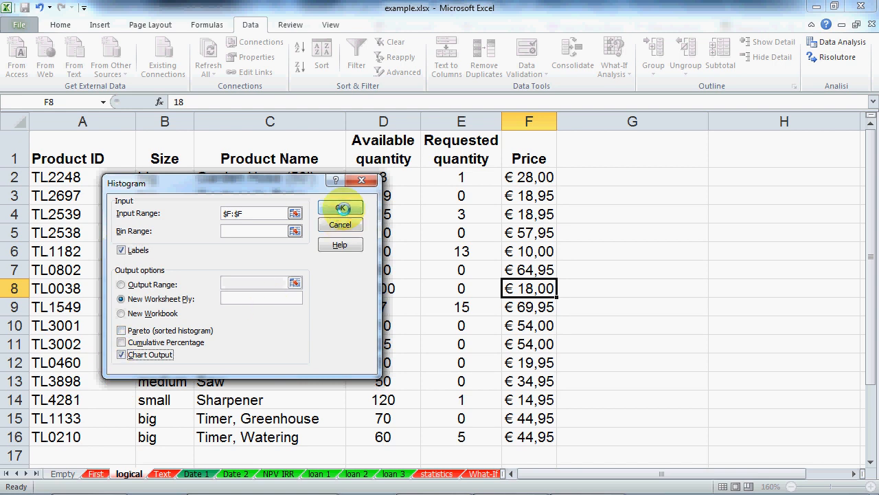
Step: Enlarge the Histogram chart on Sheet2 and inspect the first automatic bin values and frequencies
click(430, 251)
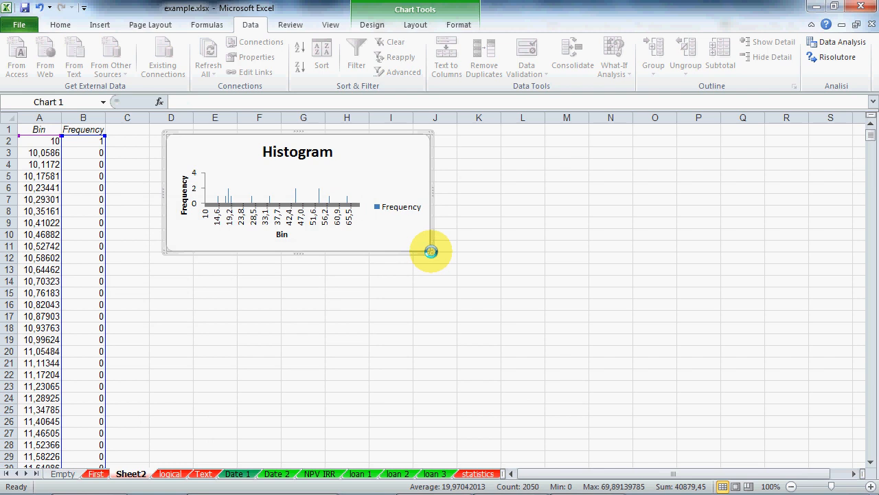
drag(430, 251, 548, 426)
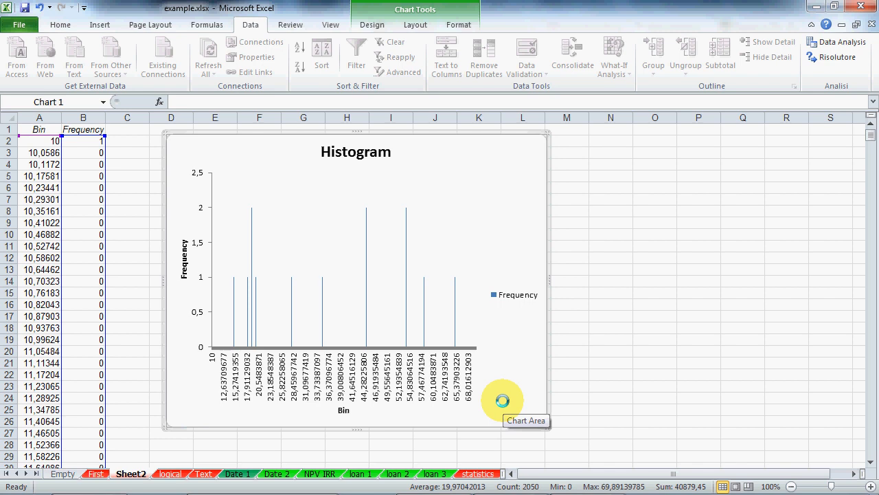
click(94, 141)
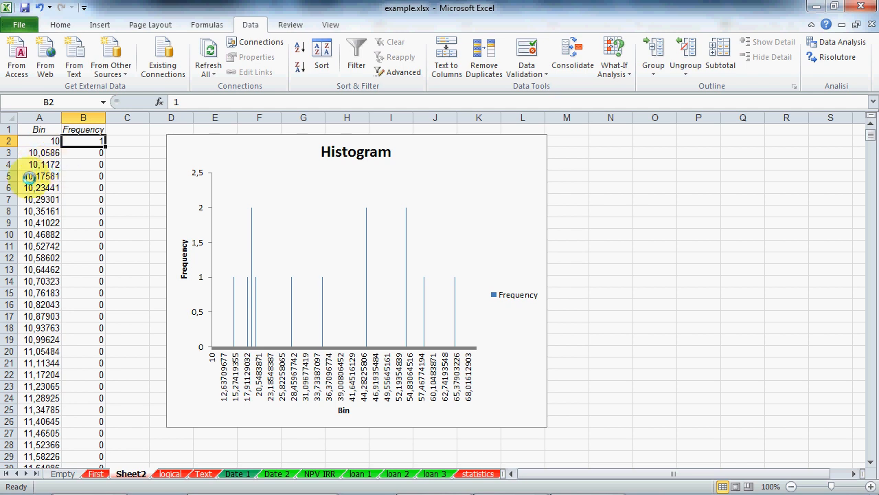
scroll(82, 186, down, 18)
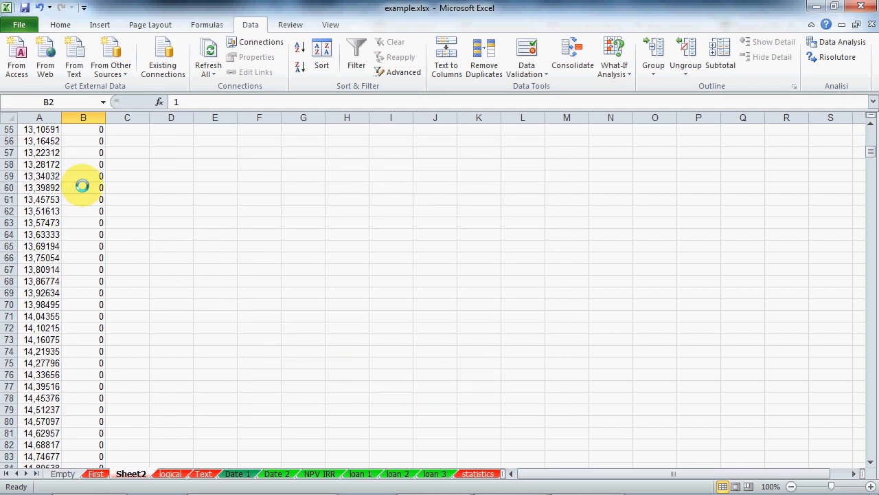
scroll(82, 185, down, 7)
scroll(82, 183, up, 17)
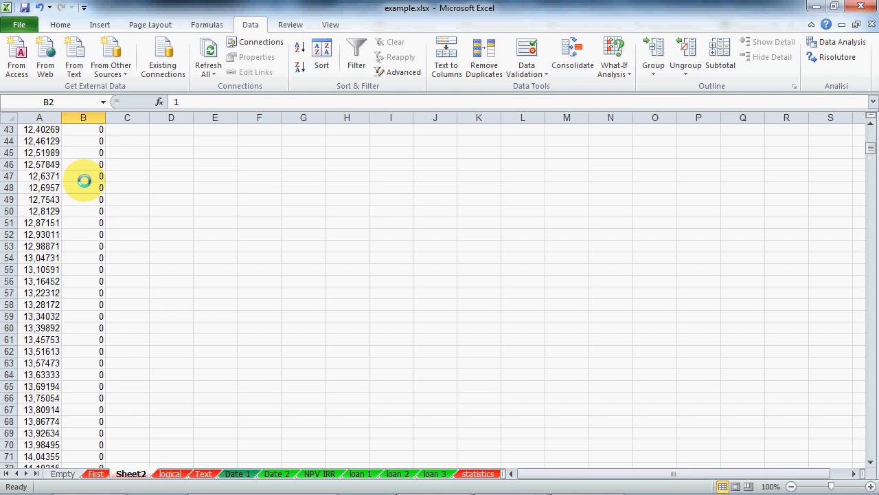
scroll(84, 180, up, 8)
drag(51, 141, 52, 165)
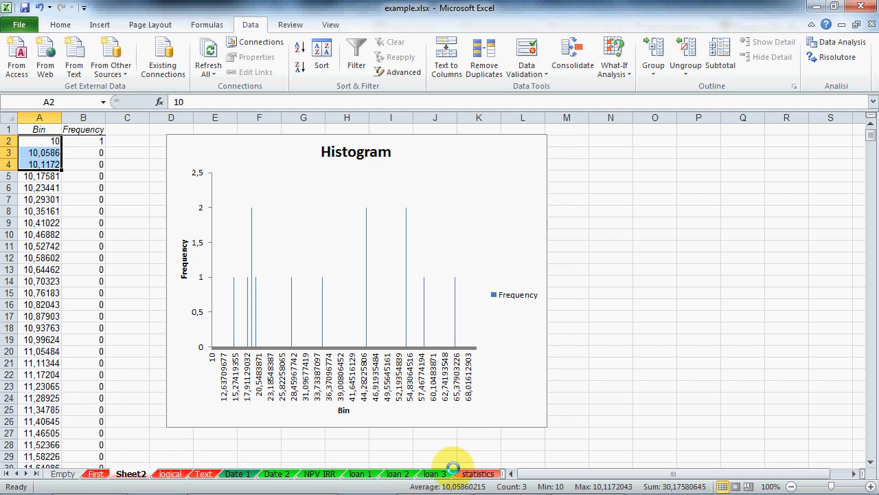
Step: Delete Sheet2 from the workbook
right_click(127, 467)
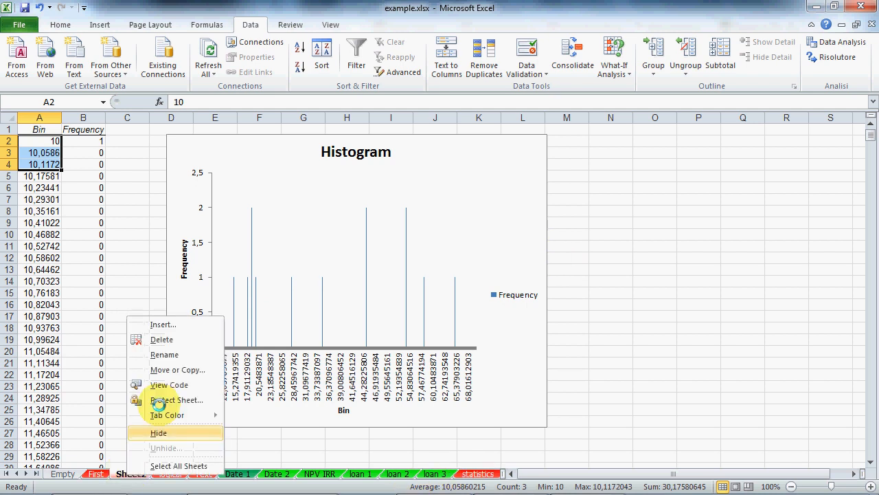
click(163, 340)
click(357, 287)
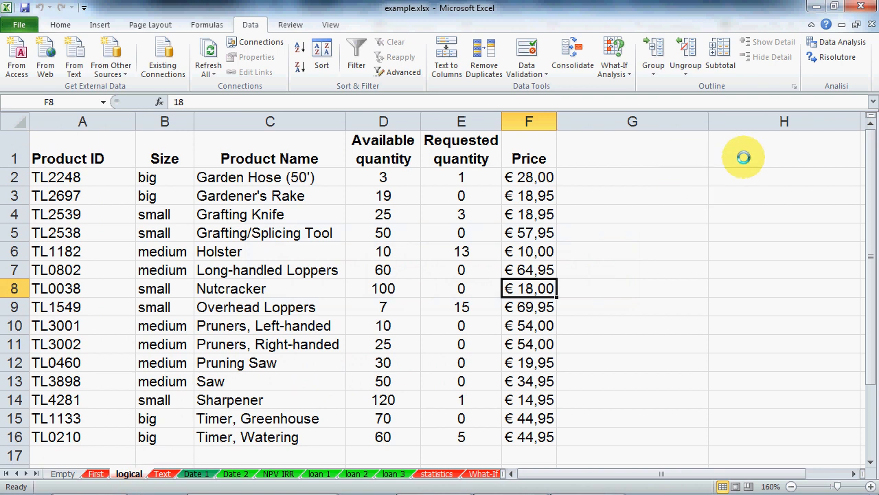
Step: Enter a 'bins' heading in H1 with values 0, 5, 10 and 15 below it
click(718, 156)
text(bins)
key(Return)
text(0)
key(Return)
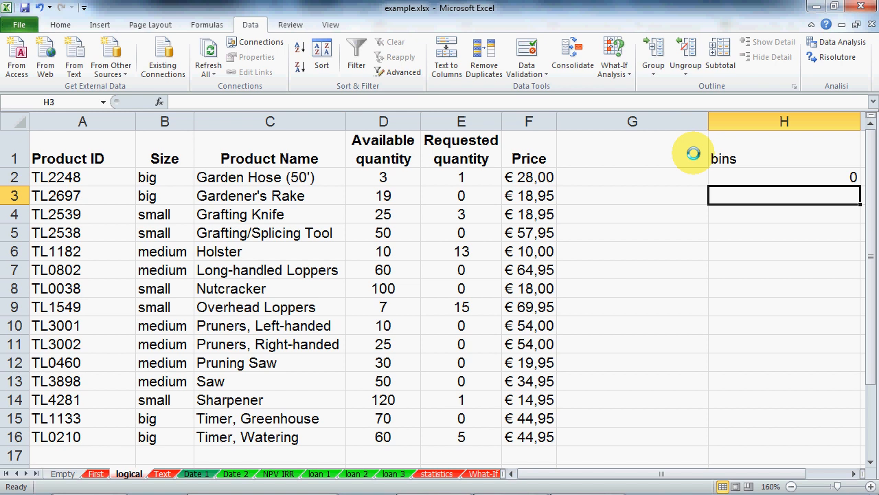
text(5)
key(Return)
text(10)
key(Return)
text(15)
key(Return)
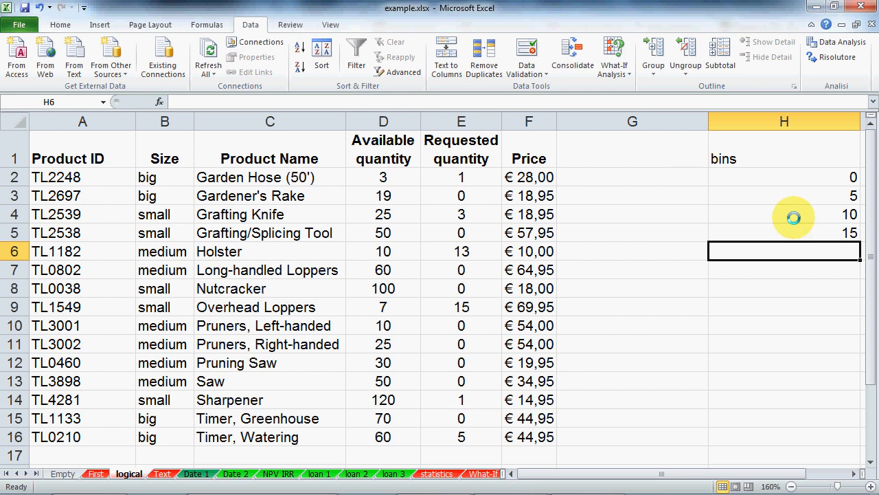
Step: Extend the bins series in steps of 5 down to 60 and narrow column H
drag(789, 215, 794, 232)
drag(858, 242, 834, 406)
drag(860, 121, 751, 122)
click(654, 263)
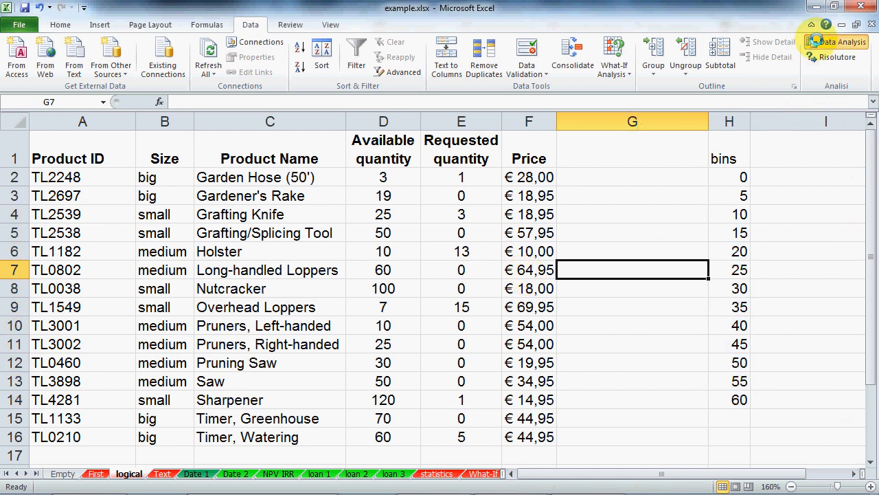
Step: Run a Price histogram with bin range H1:H14, output to a new sheet
click(835, 42)
click(345, 241)
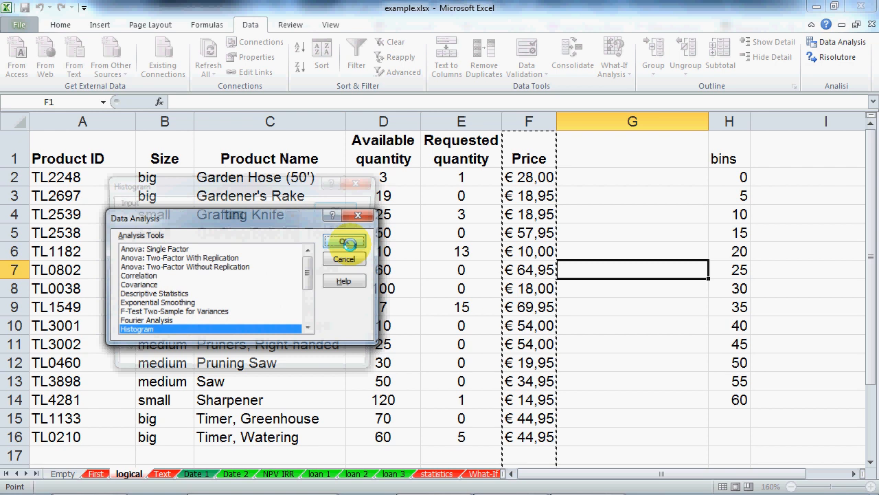
click(245, 231)
drag(731, 151, 715, 400)
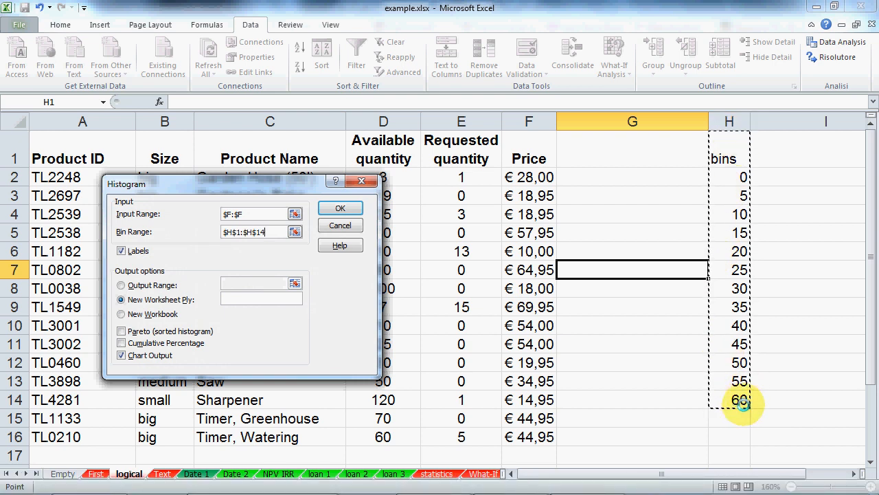
click(340, 208)
Step: Enlarge the histogram chart so every bin shows, then check the PowerPoint steps slide
drag(432, 253, 521, 386)
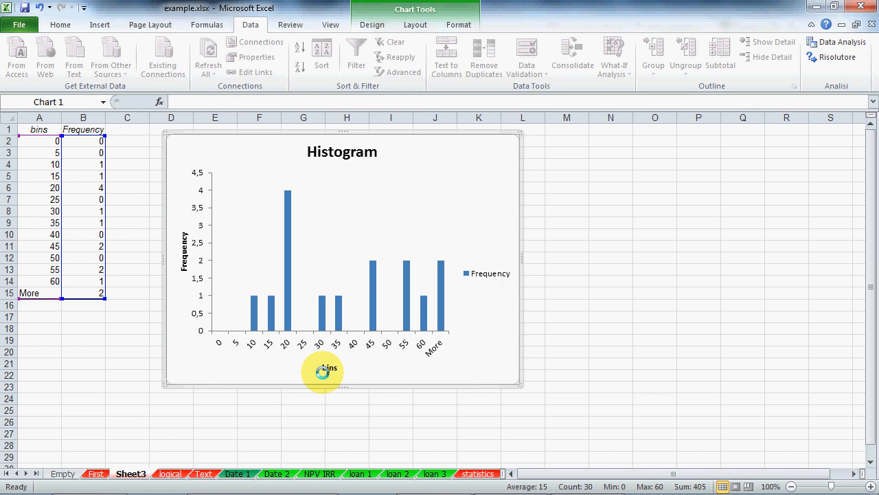
drag(519, 387, 529, 406)
click(508, 484)
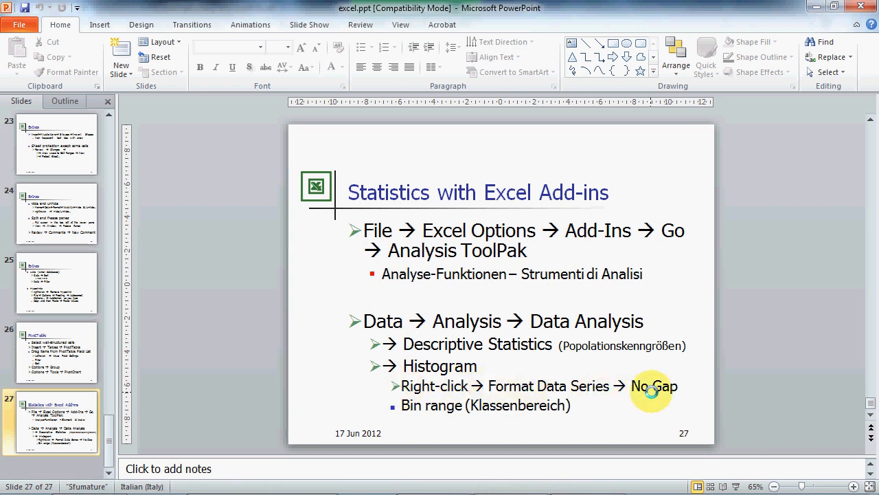
key(alt+Tab)
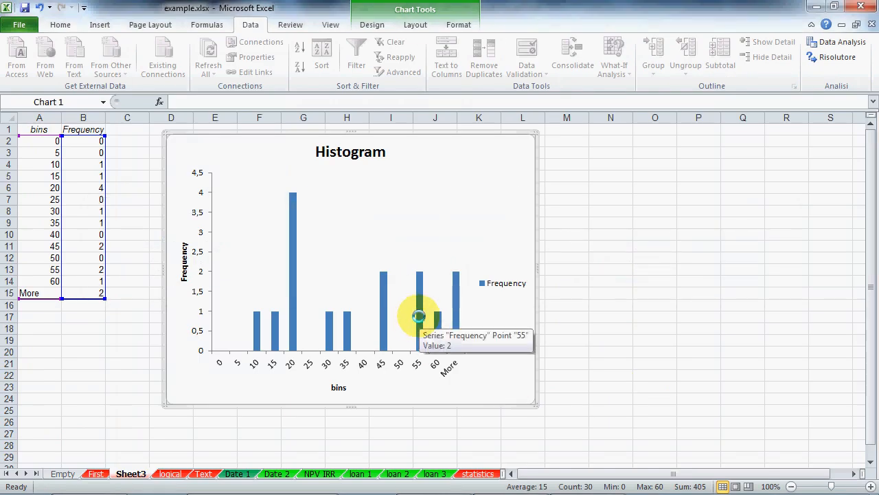
Step: Set the histogram Frequency series gap width to 0% so the bars touch
right_click(418, 316)
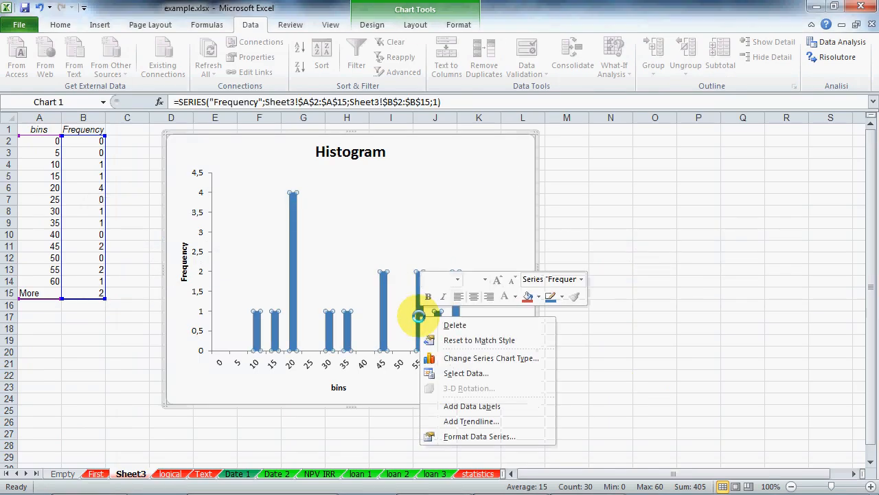
click(448, 436)
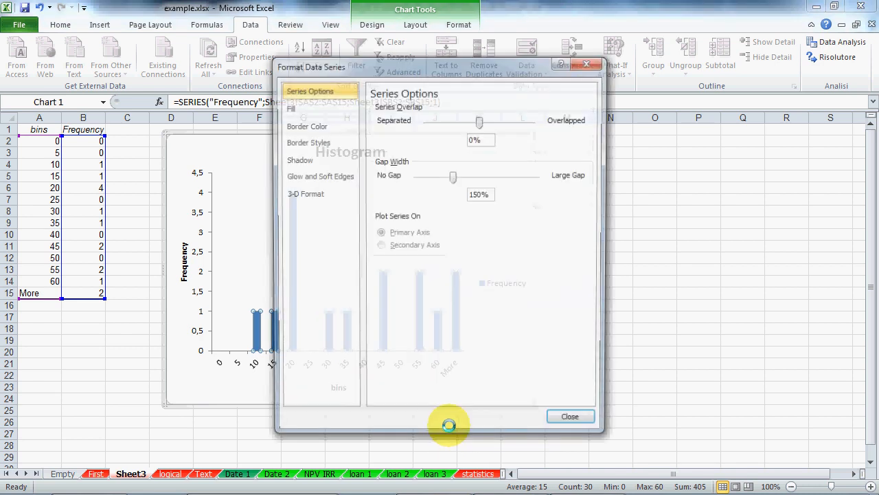
drag(452, 176, 399, 176)
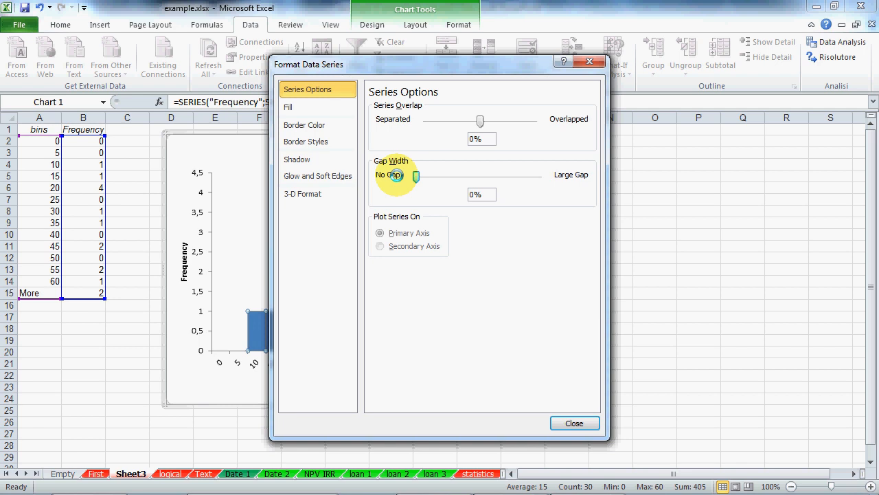
click(574, 423)
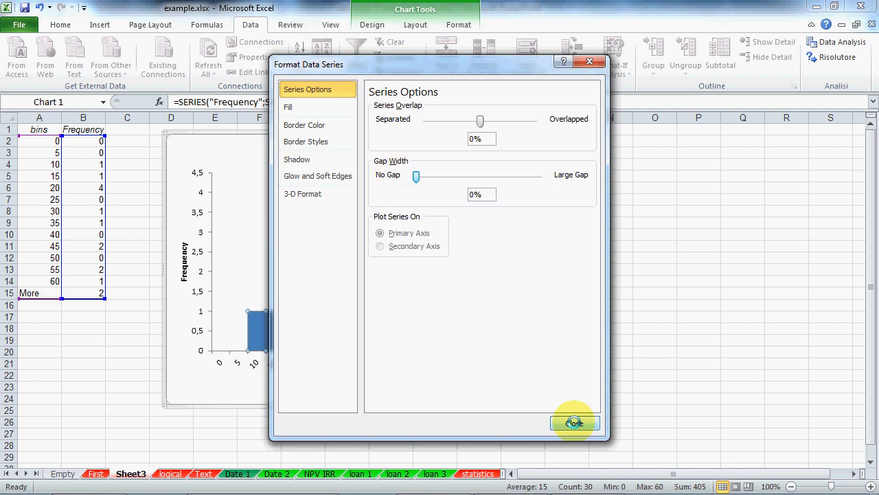
click(500, 454)
Step: View the Wikipedia histogram example, then return to Excel's First sheet
mouse_move(323, 490)
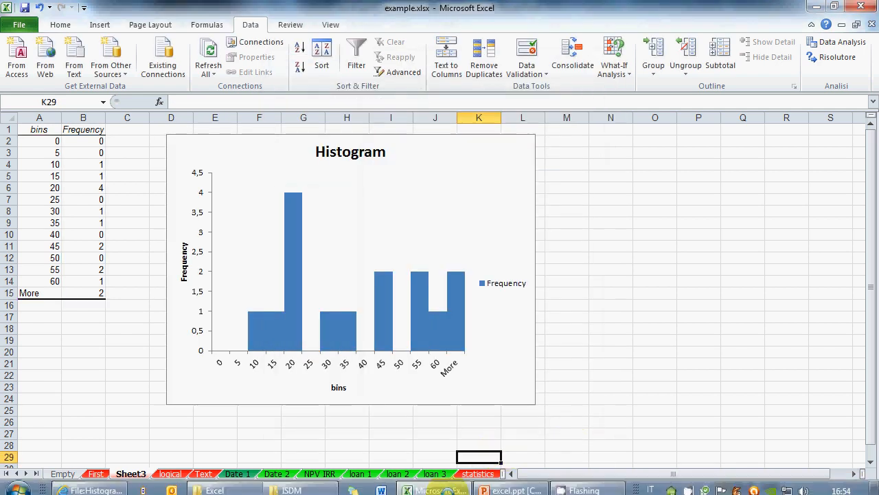
click(95, 484)
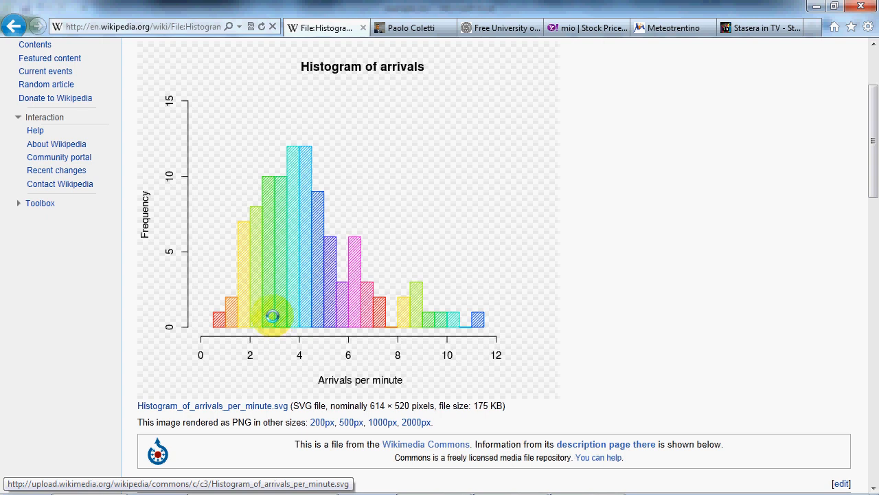
key(alt+Tab)
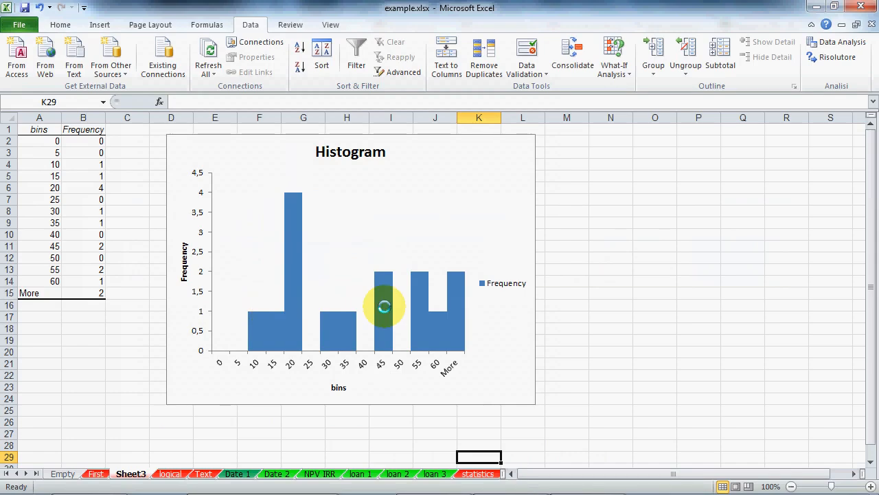
click(96, 474)
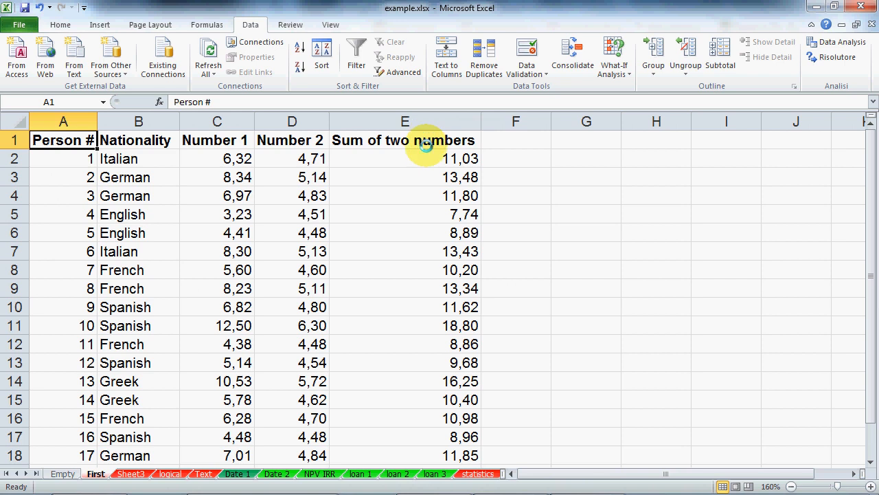
drag(138, 121, 200, 121)
click(99, 25)
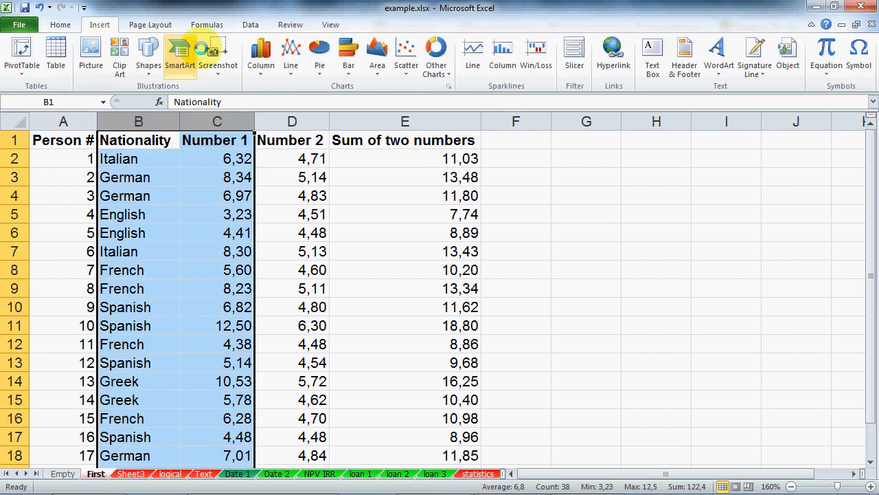
click(262, 55)
click(265, 110)
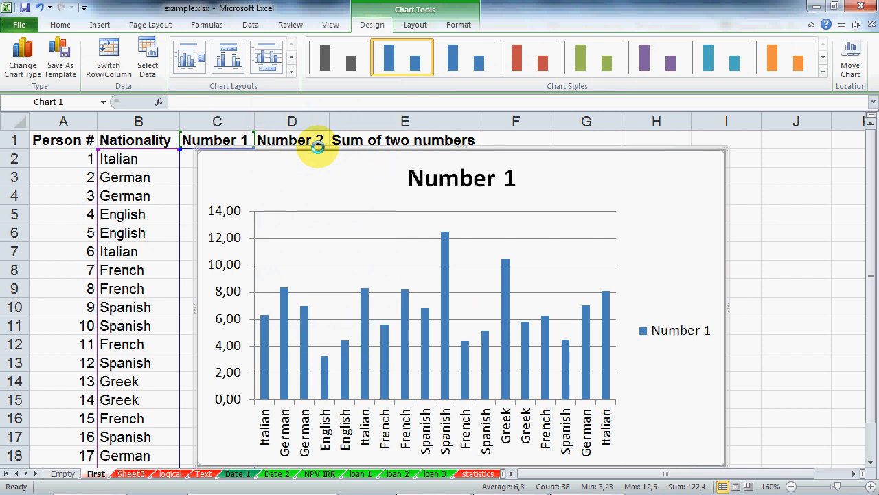
key(Delete)
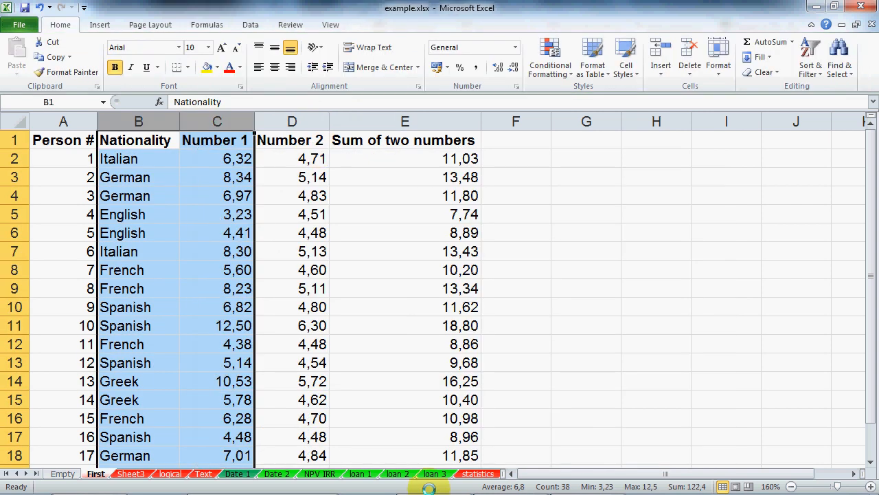
Step: Look over the Sheet3 histogram, then go to the logical sheet
click(129, 474)
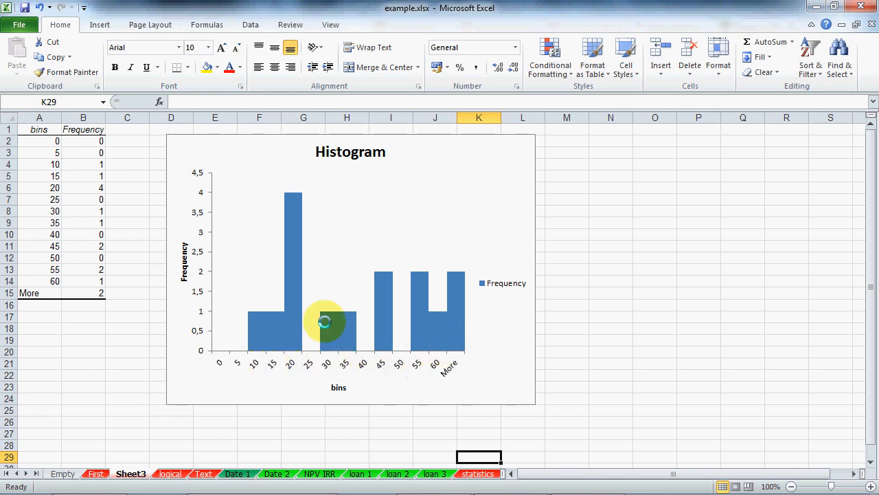
click(495, 392)
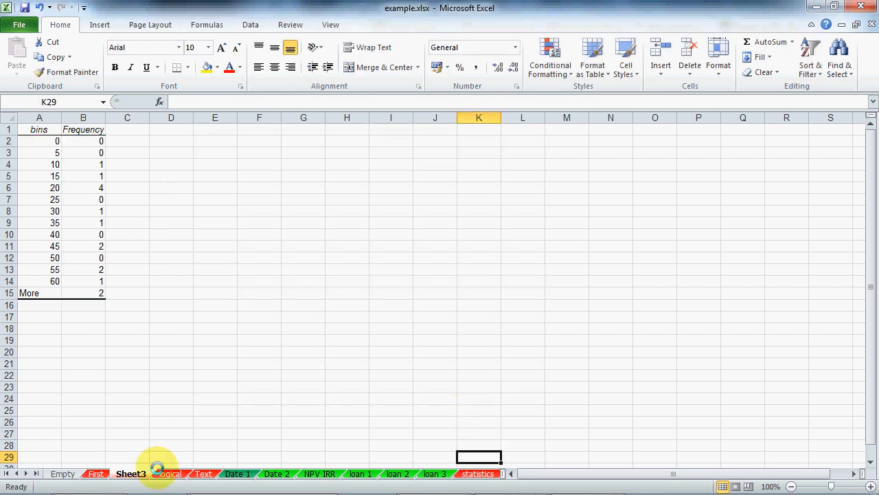
click(95, 473)
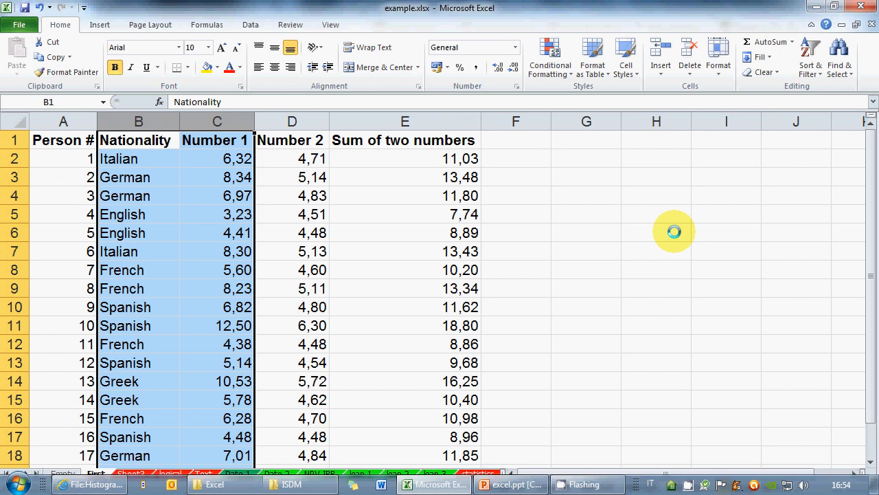
click(170, 473)
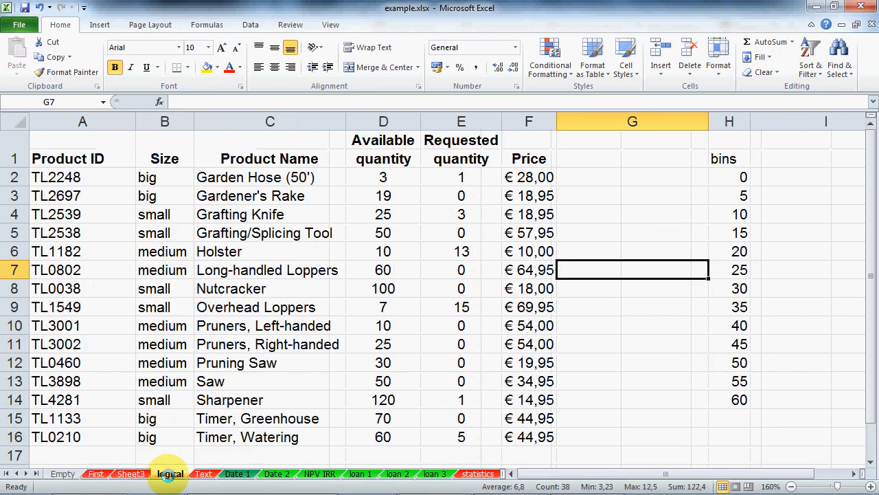
Step: Rewrite the bins as 0 to 100 in steps of 10, removing the extra 110 and 120
click(732, 180)
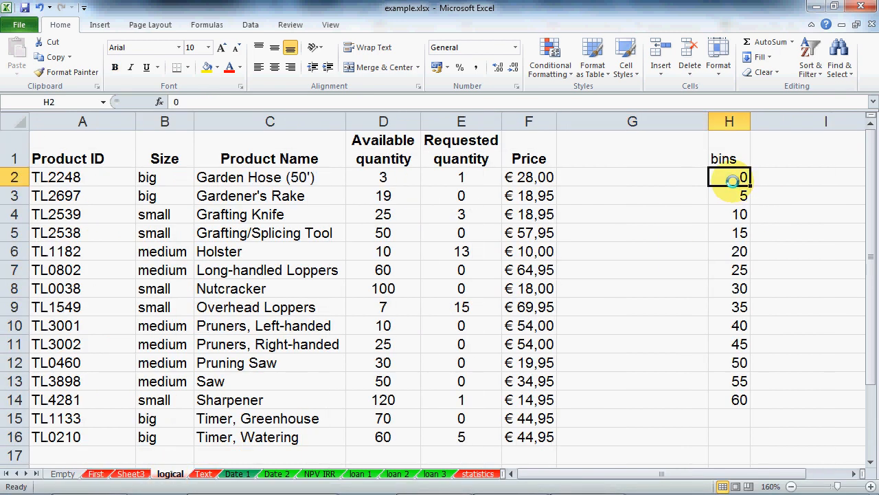
text(0)
key(Return)
text(10)
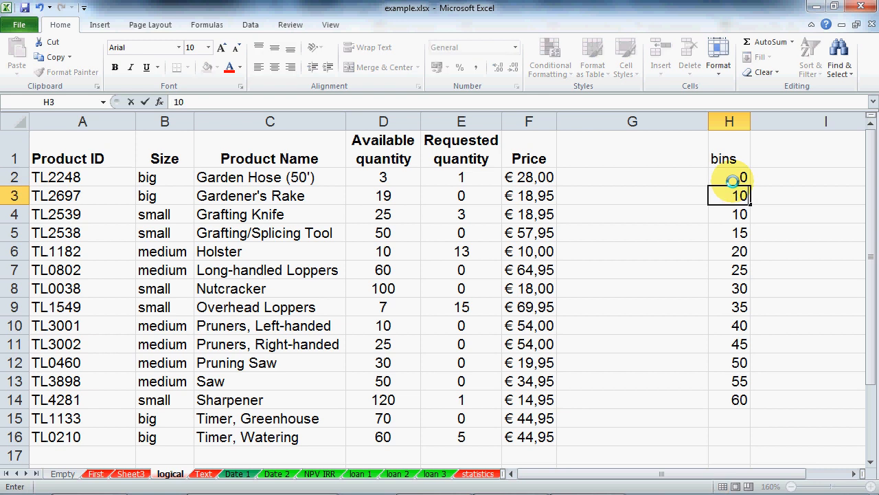
key(Return)
text(20)
key(Return)
drag(742, 196, 734, 399)
key(Delete)
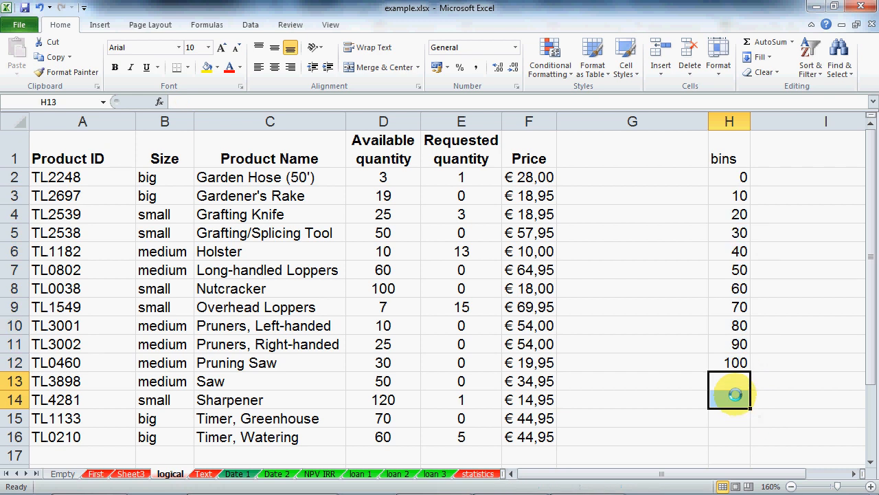
click(517, 176)
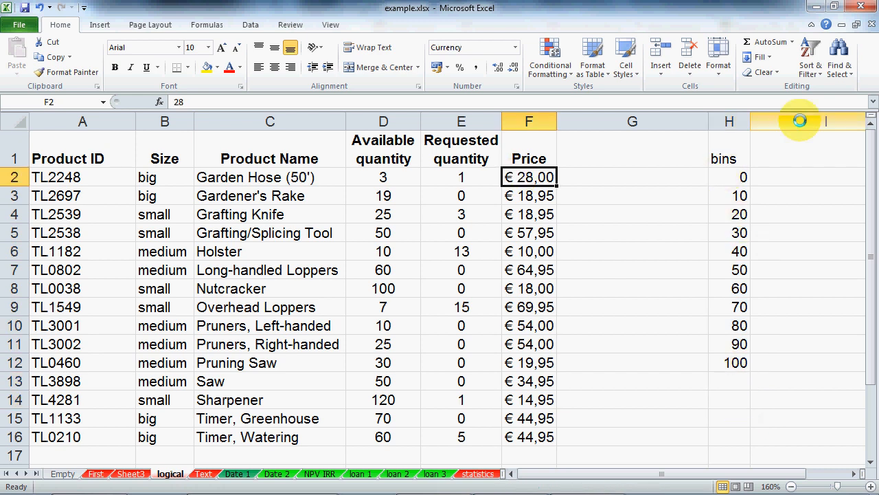
Step: Rerun the Price histogram with bin range H1:H12 onto a new Sheet4
click(250, 25)
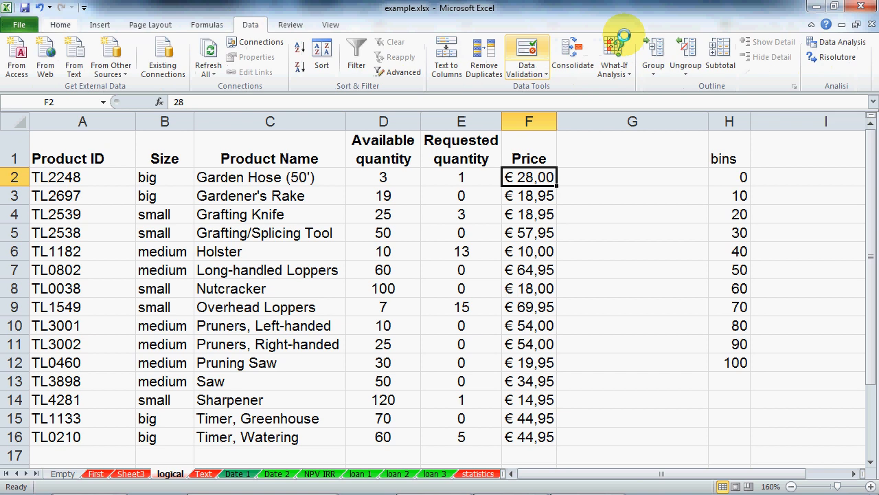
click(836, 42)
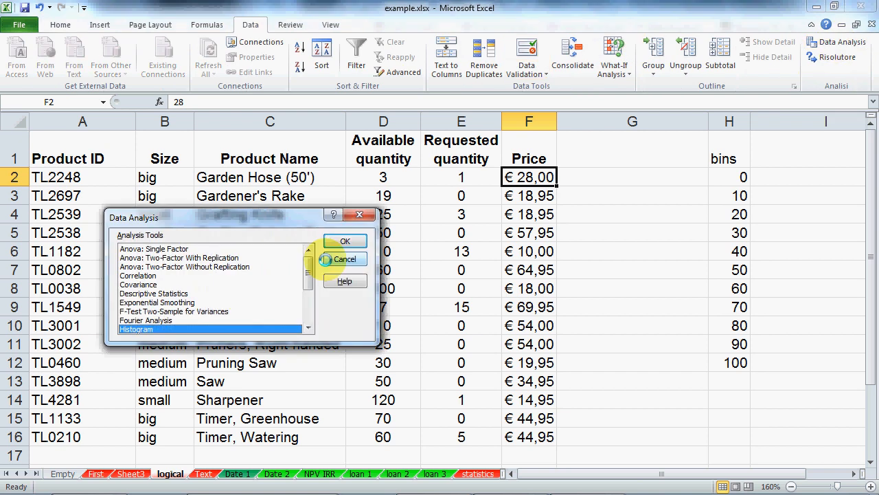
click(341, 238)
click(278, 232)
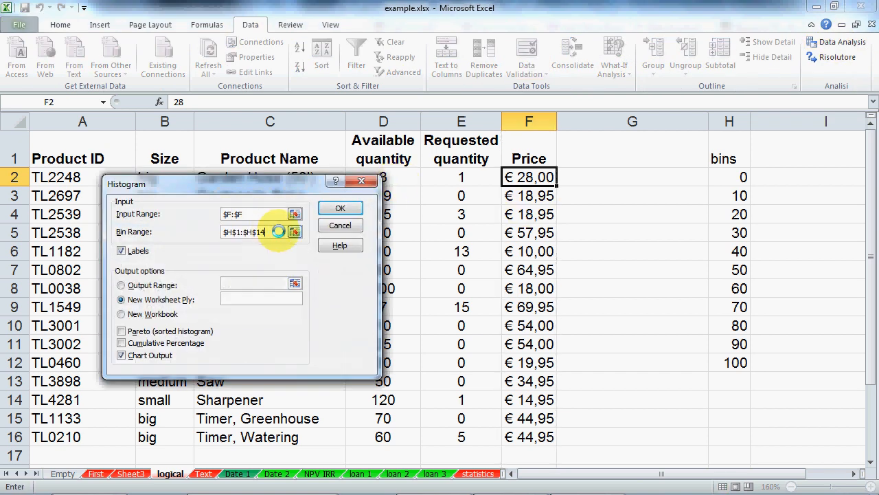
drag(278, 232, 221, 232)
key(Delete)
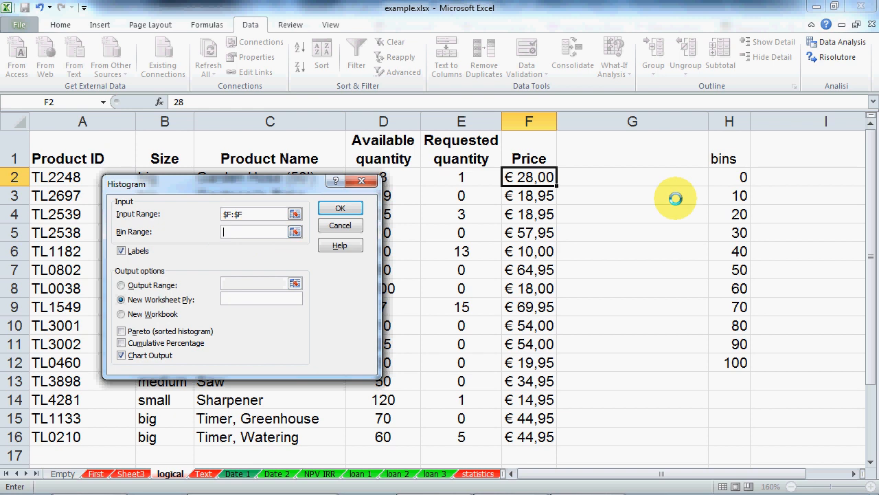
drag(723, 158, 736, 362)
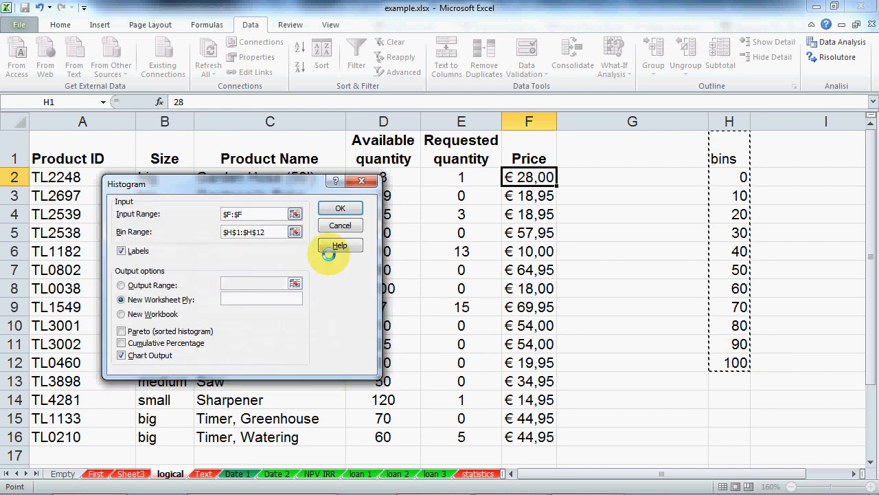
click(340, 207)
Step: Enlarge the Sheet4 histogram chart and set its bars' gap width to 0%
click(433, 250)
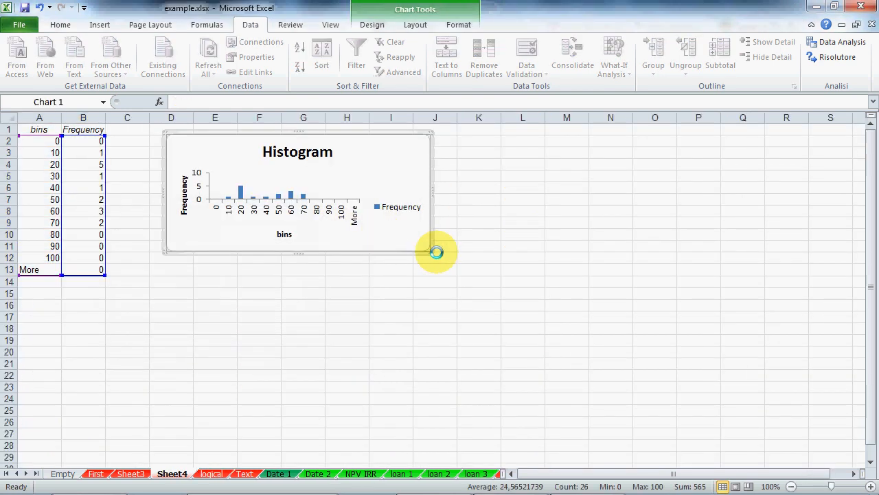
drag(428, 252, 555, 422)
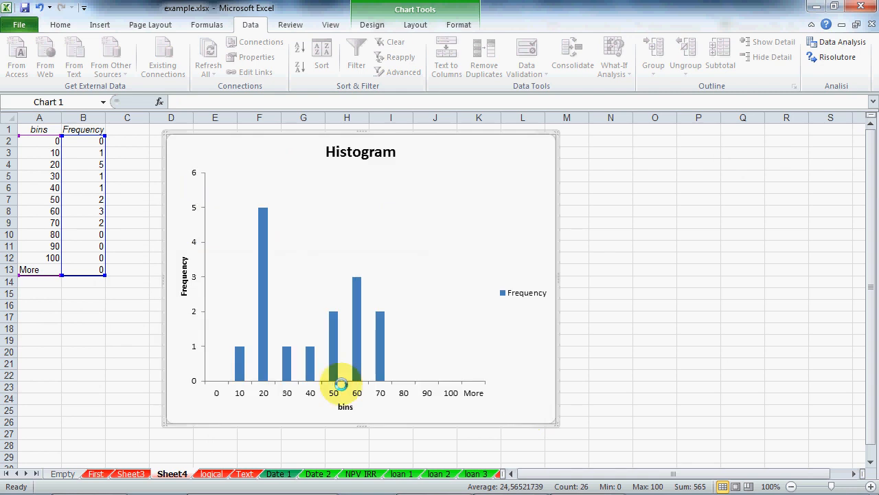
right_click(340, 361)
click(362, 356)
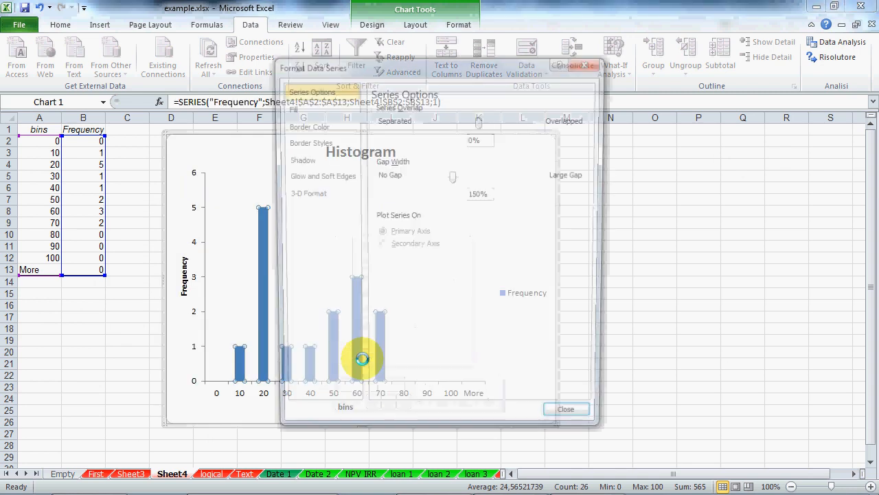
drag(452, 176, 415, 176)
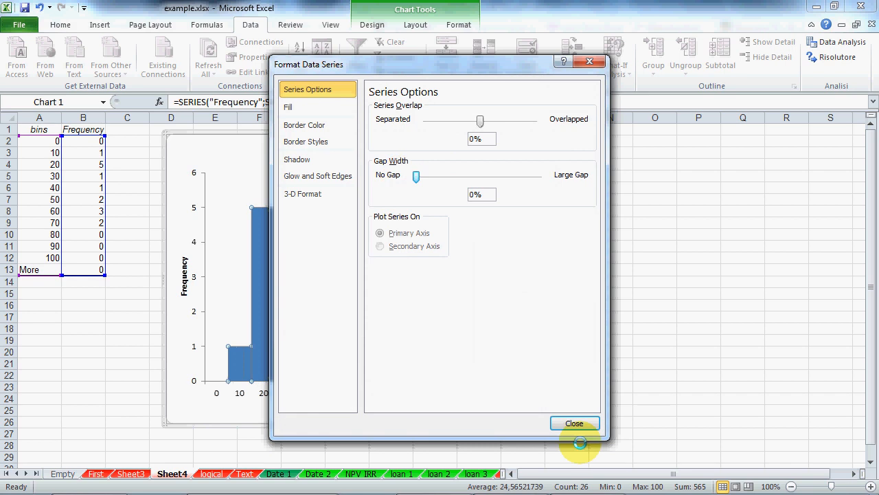
click(575, 423)
Step: Delete the Sheet4 histogram chart, keeping only the bins and Frequency table
click(693, 339)
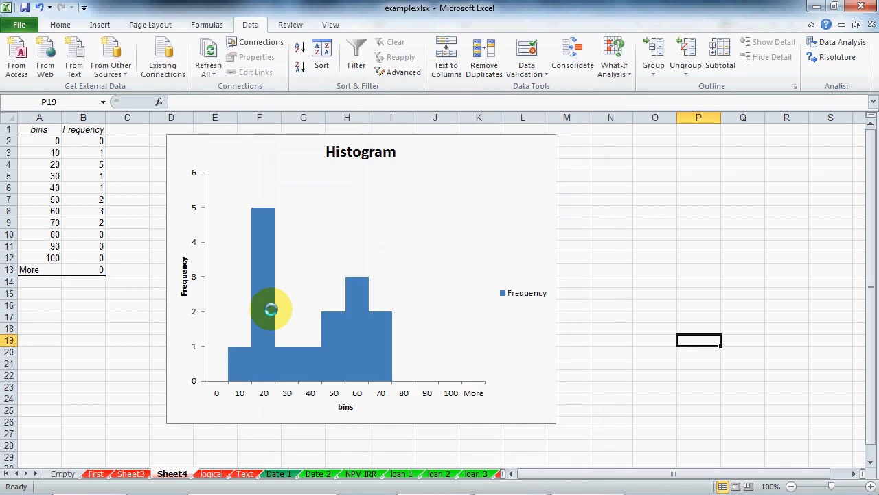
click(555, 357)
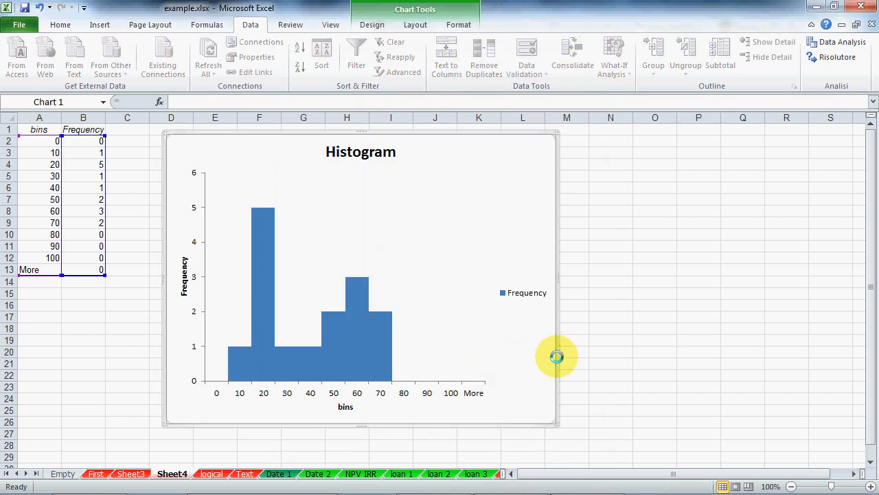
key(Delete)
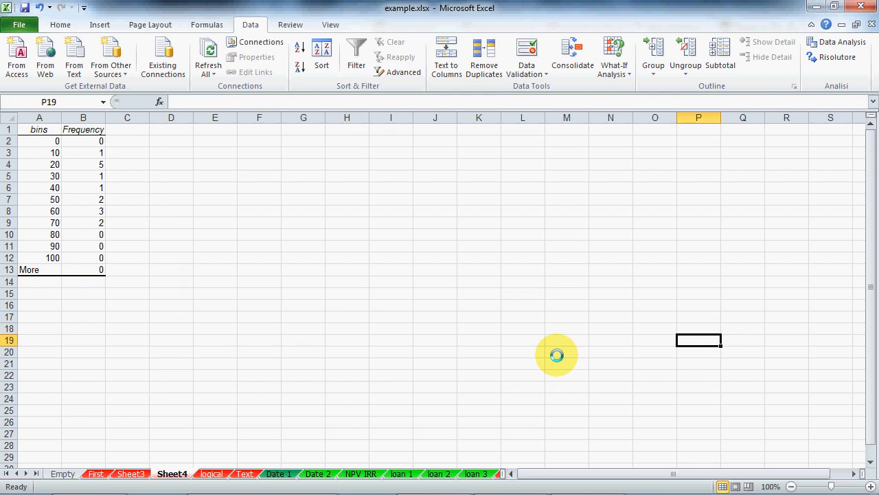
click(477, 474)
Step: Go to the Long sheet and select the whole Buy price column
click(487, 474)
click(492, 473)
click(492, 474)
click(490, 474)
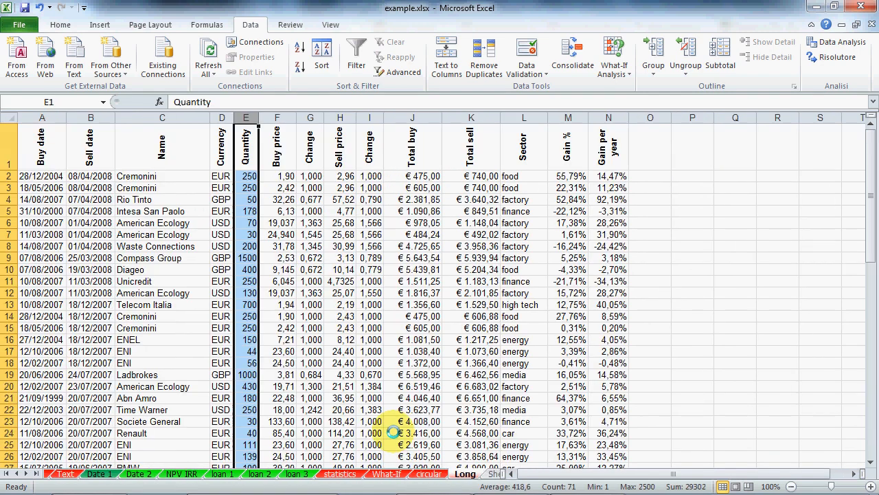
click(311, 304)
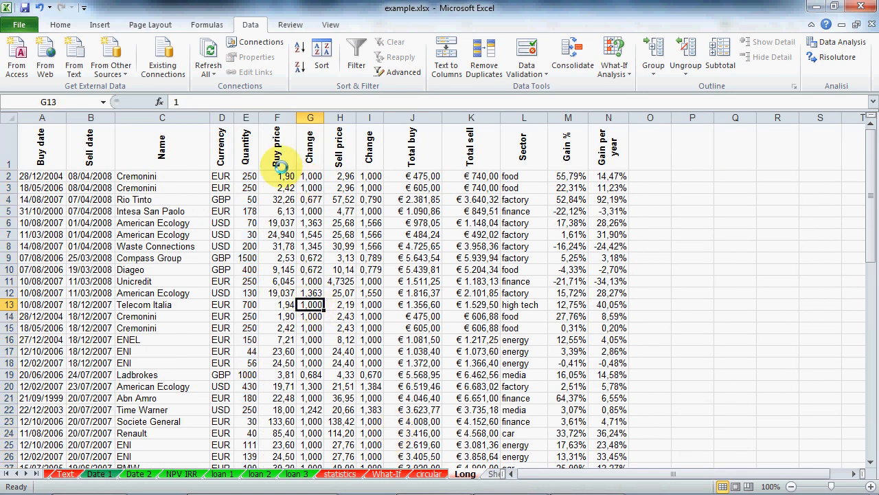
click(278, 118)
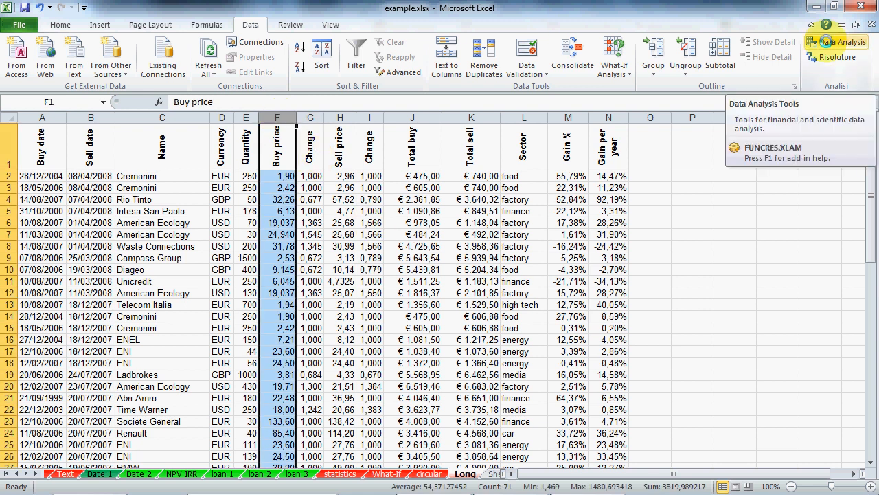
Step: Create a Buy price histogram with an empty bin range on Sheet5 and enlarge its chart
click(824, 42)
click(236, 323)
click(340, 237)
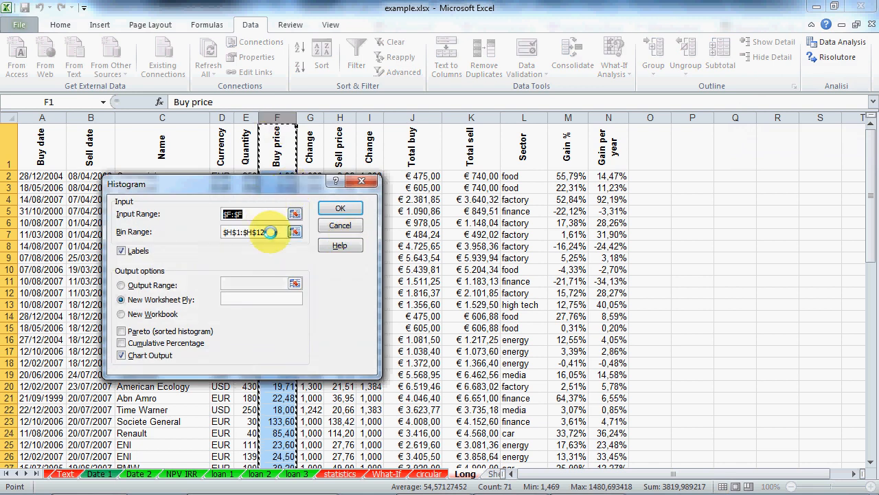
drag(270, 232, 144, 231)
key(Delete)
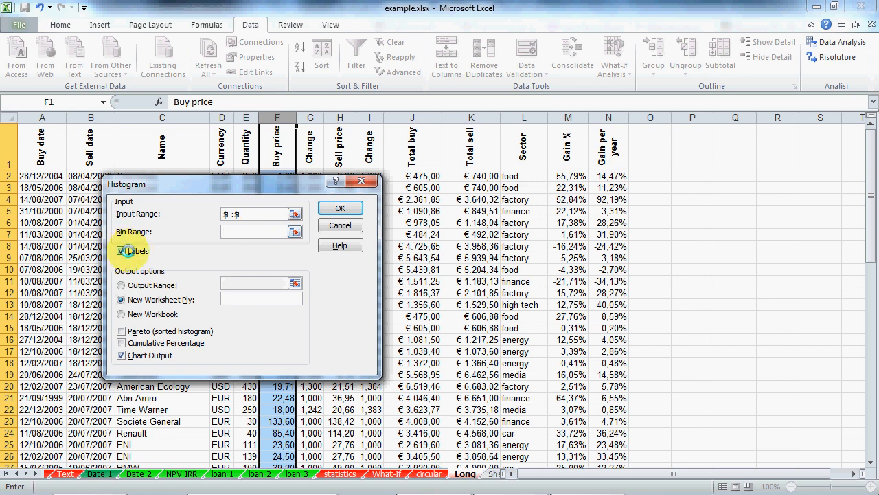
click(341, 207)
drag(431, 251, 553, 419)
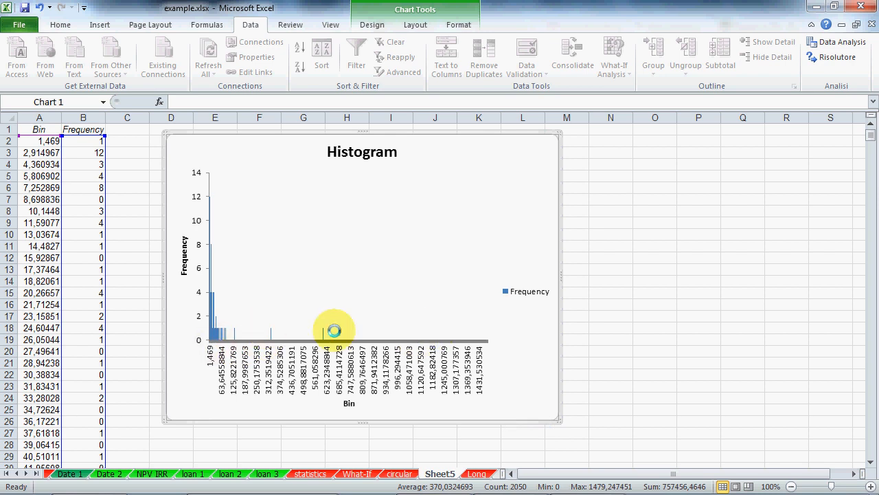
click(478, 473)
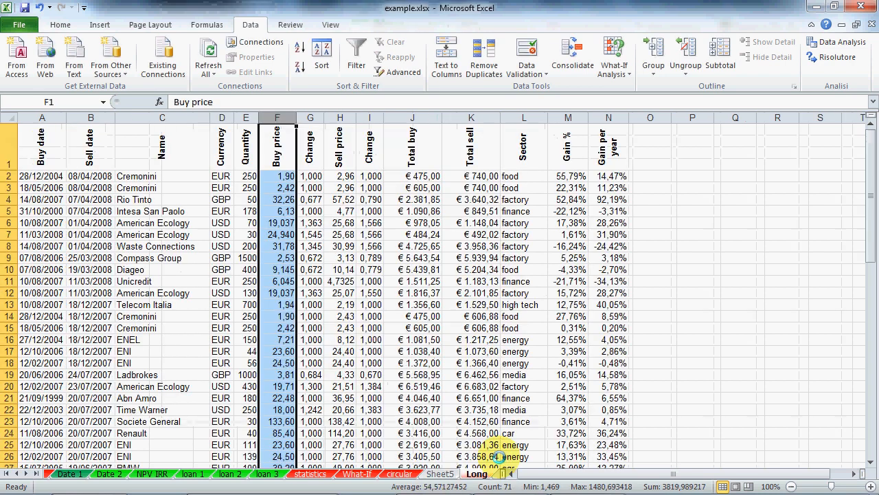
Step: Put a 'bins' heading in P1 with 0 as the first value in P2
click(676, 159)
text(bins)
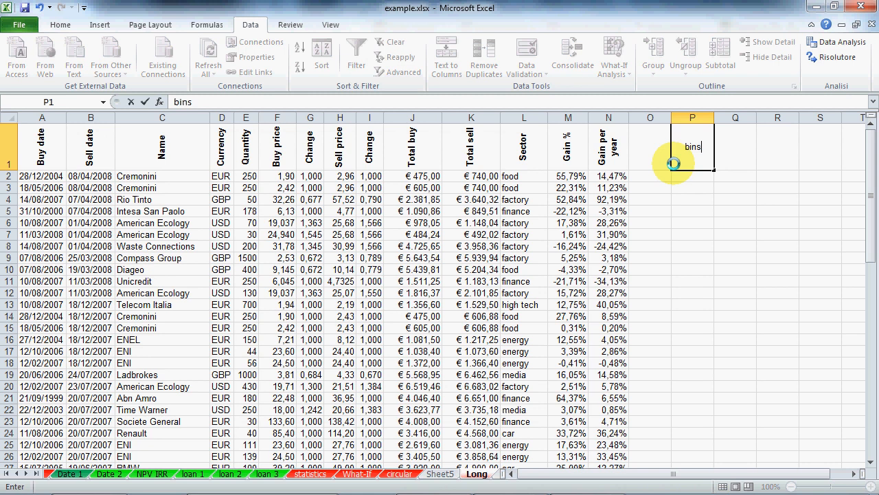
key(Return)
text(0)
key(Return)
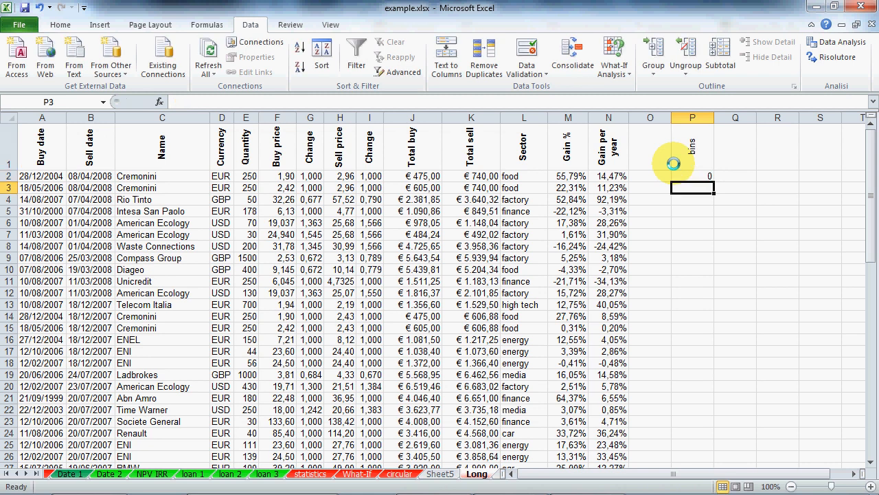
scroll(279, 332, down, 8)
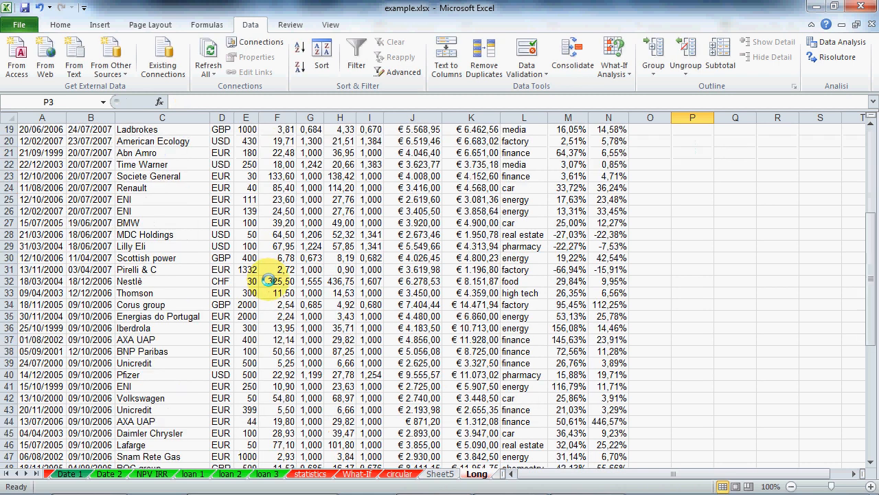
scroll(271, 288, up, 4)
scroll(268, 280, up, 4)
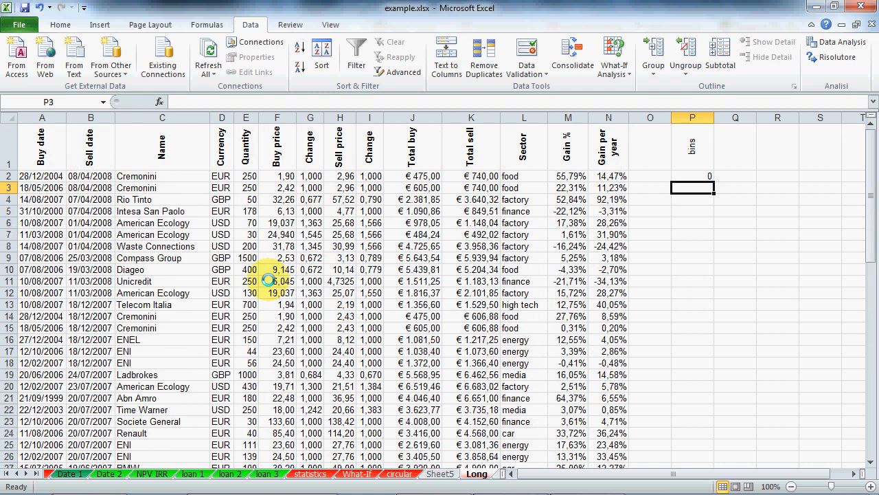
Step: Add 5 and 10 below, then fill the series down to 100 in P22
text(5)
key(Return)
text(10)
key(Return)
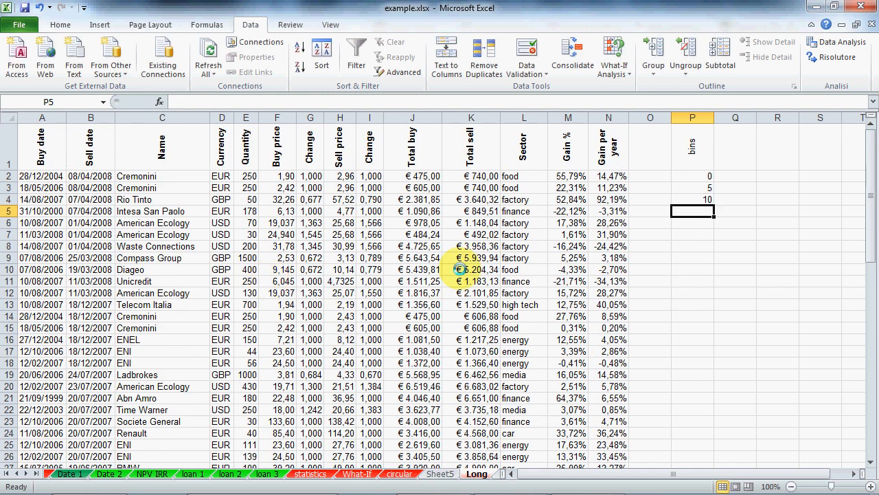
drag(690, 188, 718, 412)
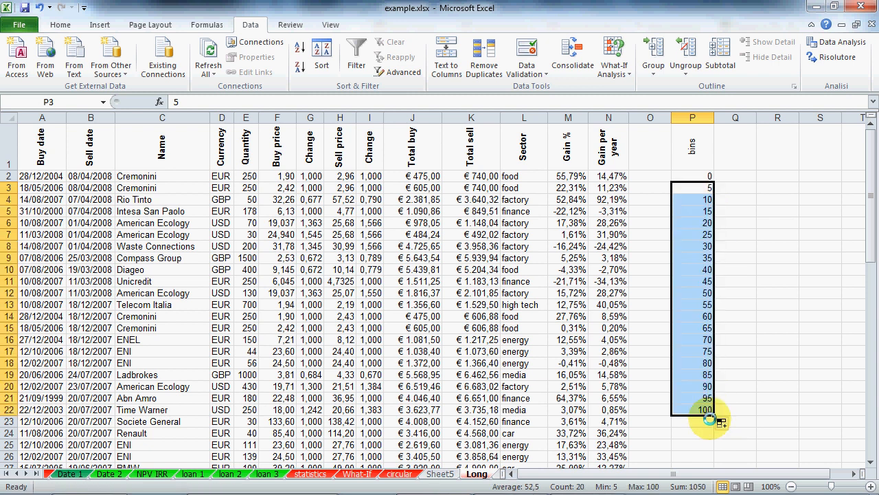
click(777, 304)
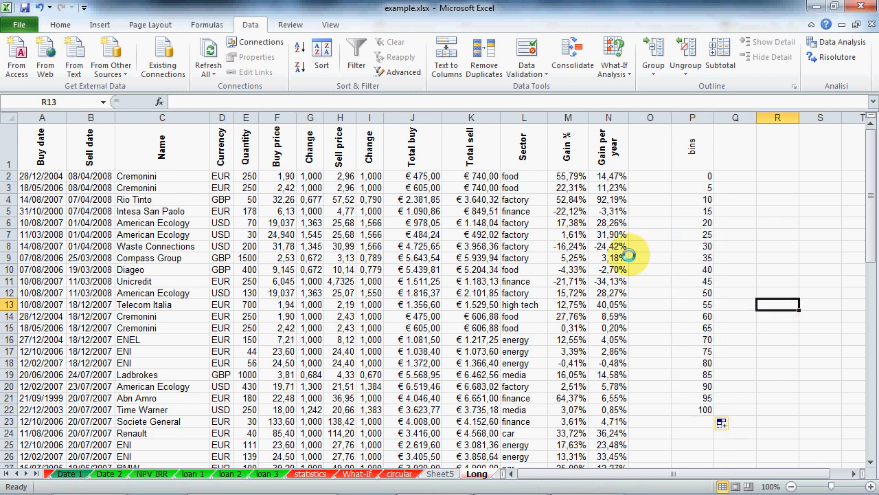
click(838, 42)
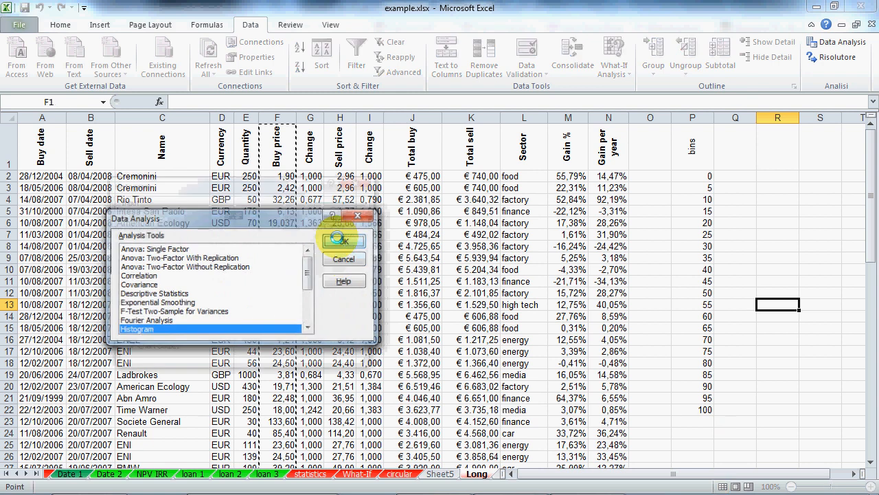
Step: Run the Buy price histogram with bin range P1:P22 onto a new Sheet6
click(342, 241)
click(268, 232)
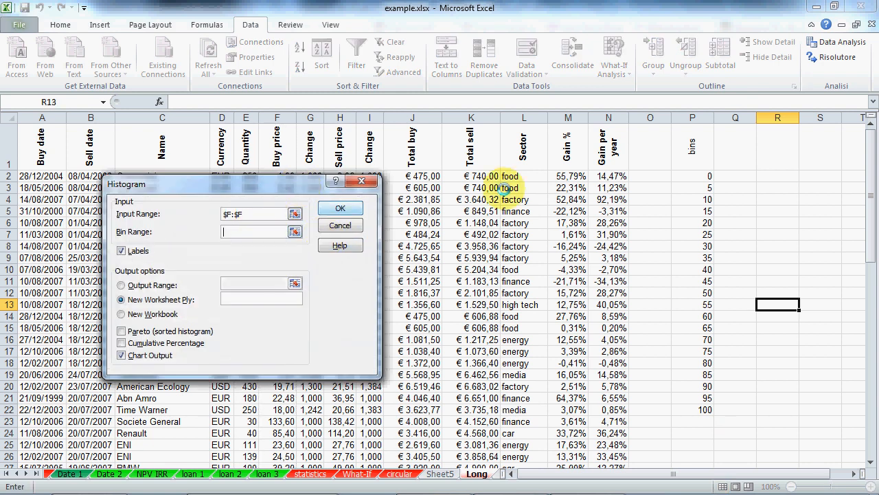
drag(701, 150, 709, 410)
click(337, 206)
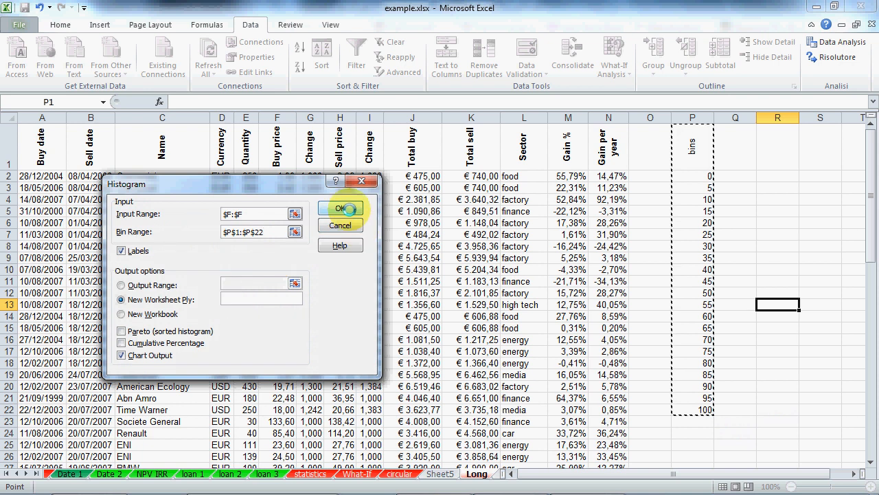
Step: Enlarge the Sheet6 histogram chart and set its bars' gap width to 0%
click(426, 249)
drag(427, 250, 551, 400)
right_click(276, 337)
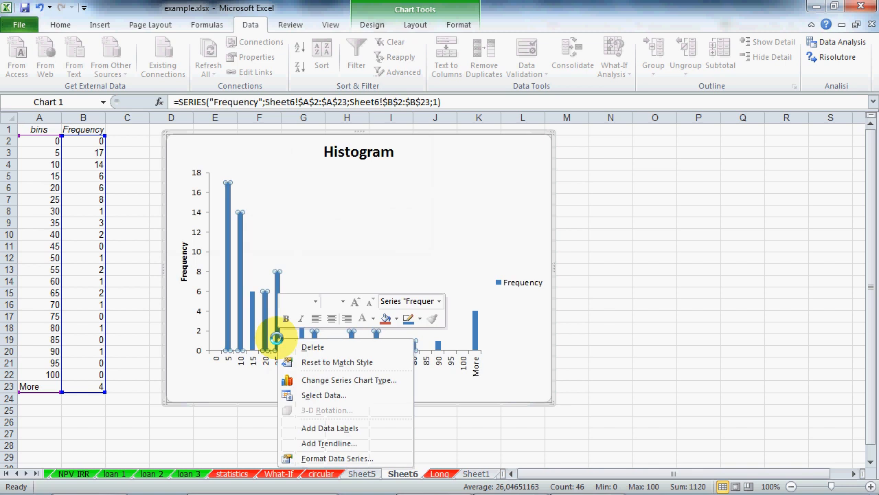
click(296, 454)
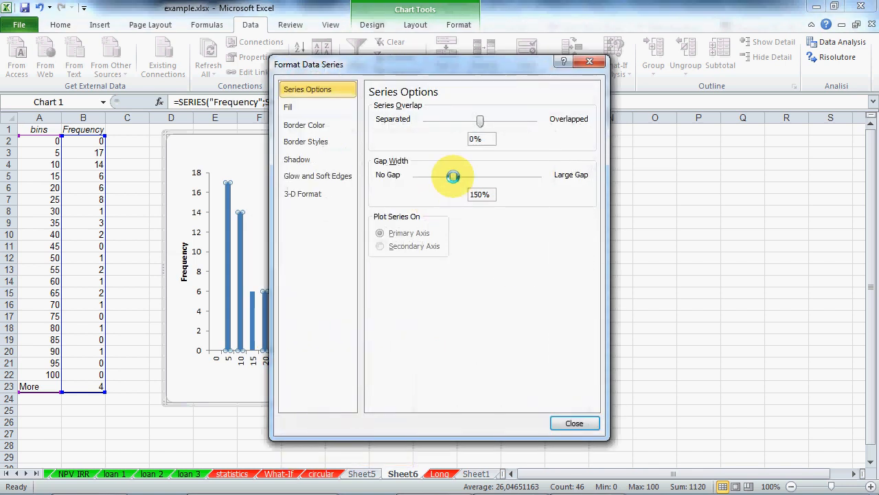
drag(452, 176, 416, 177)
click(575, 423)
click(680, 325)
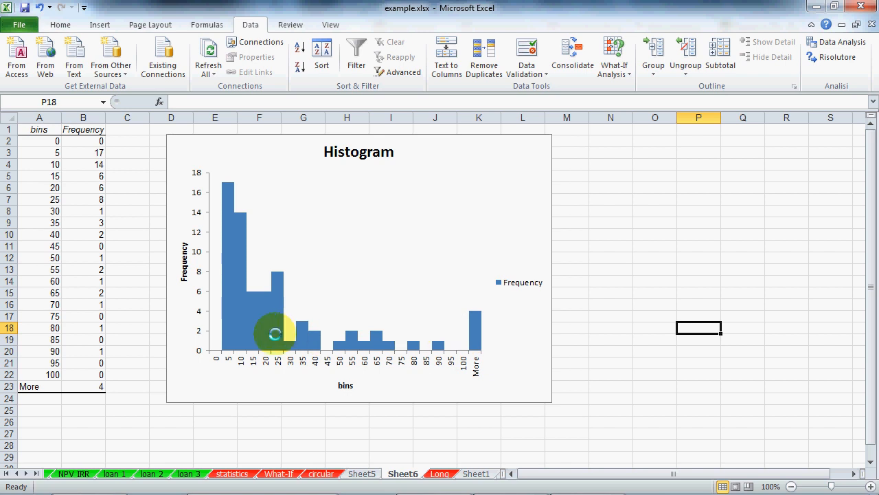
Step: Switch to the excel.ppt presentation at slide 27, 'Statistics with Excel Add-ins'
mouse_move(426, 491)
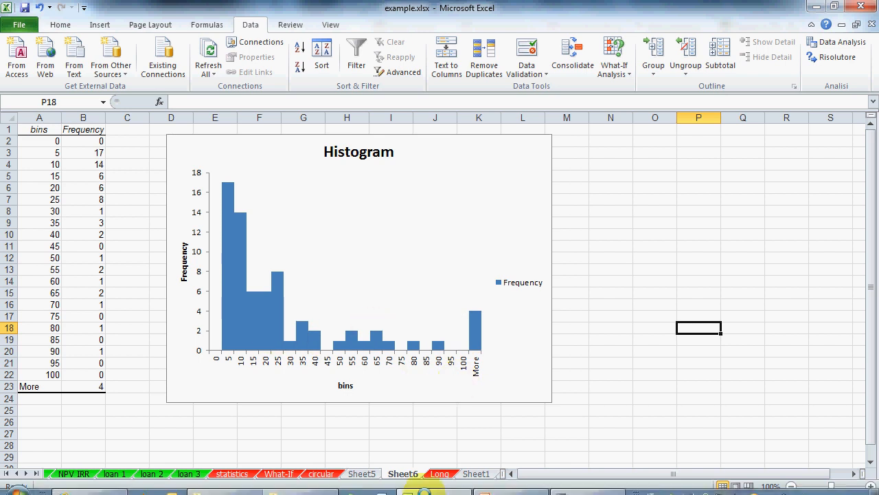
click(493, 485)
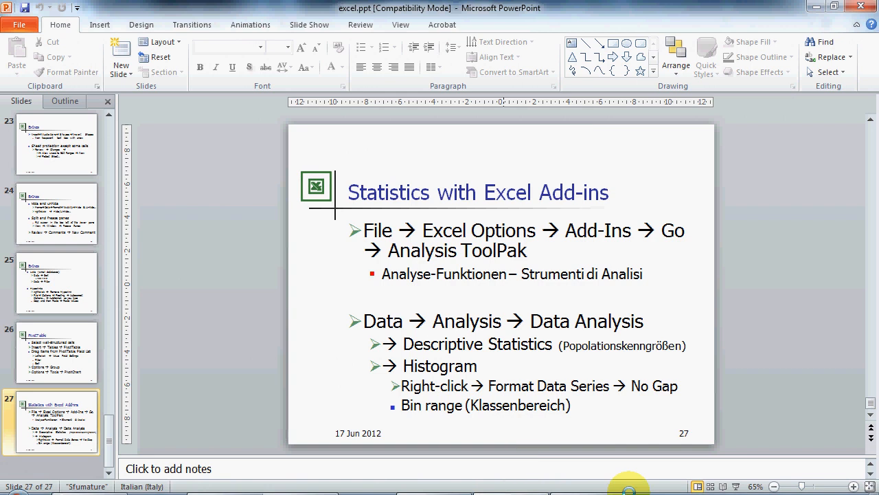
right_click(590, 485)
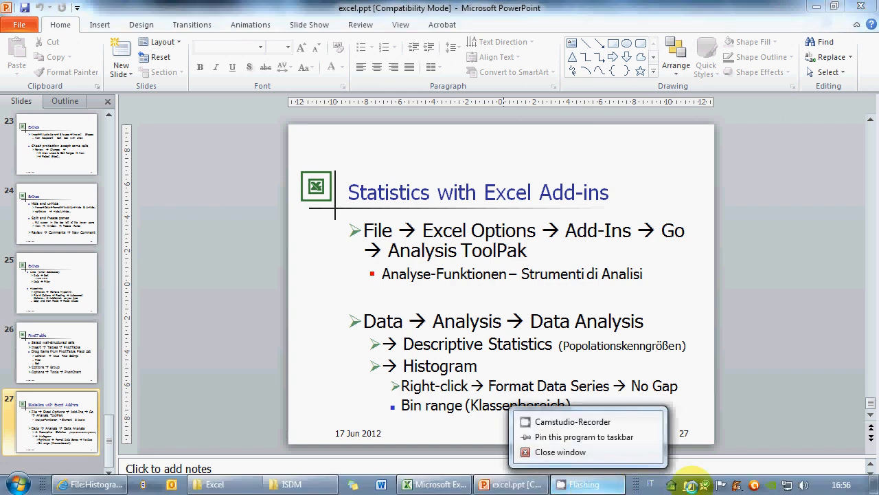
right_click(707, 481)
right_click(686, 485)
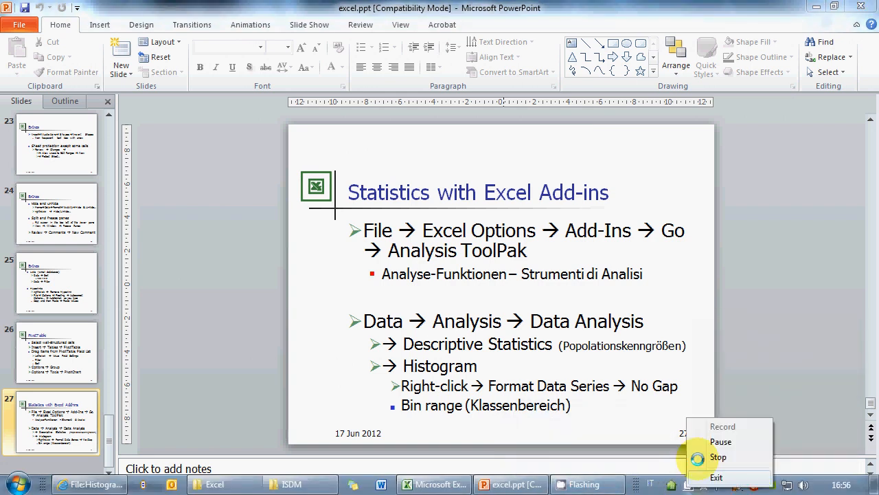